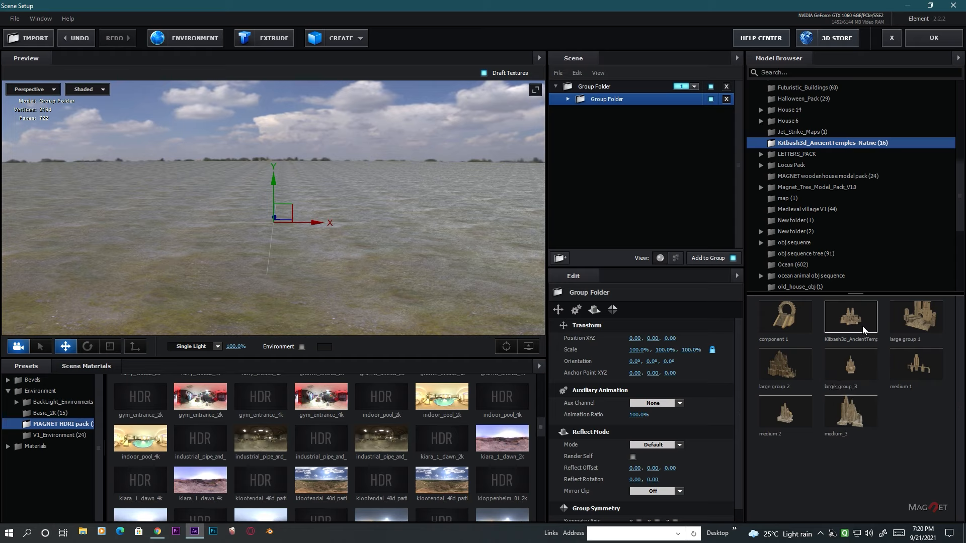
Add the Kitbash3d_AncientTemples-Native model to the scene and move it back to about Z 1.91.
left_click(850, 317)
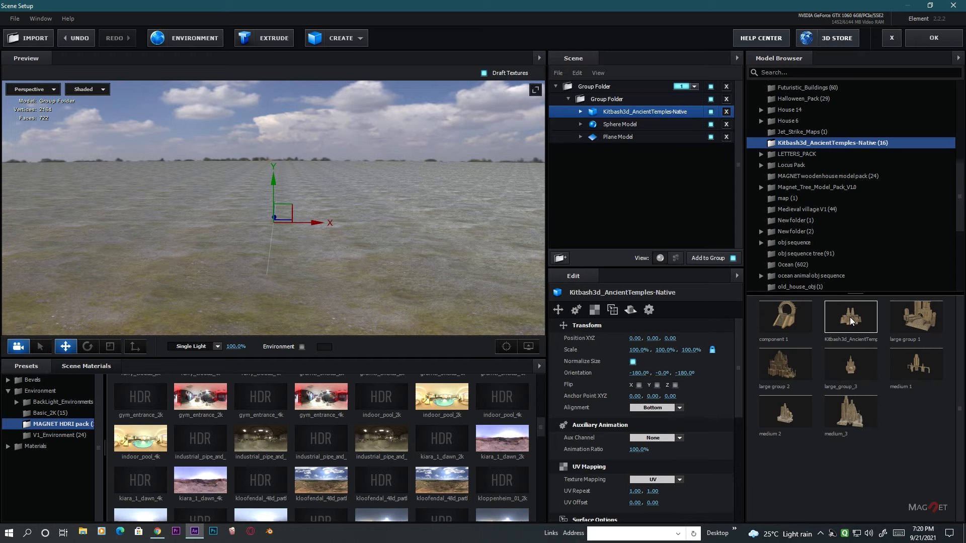
scroll(307, 257, "up", 3)
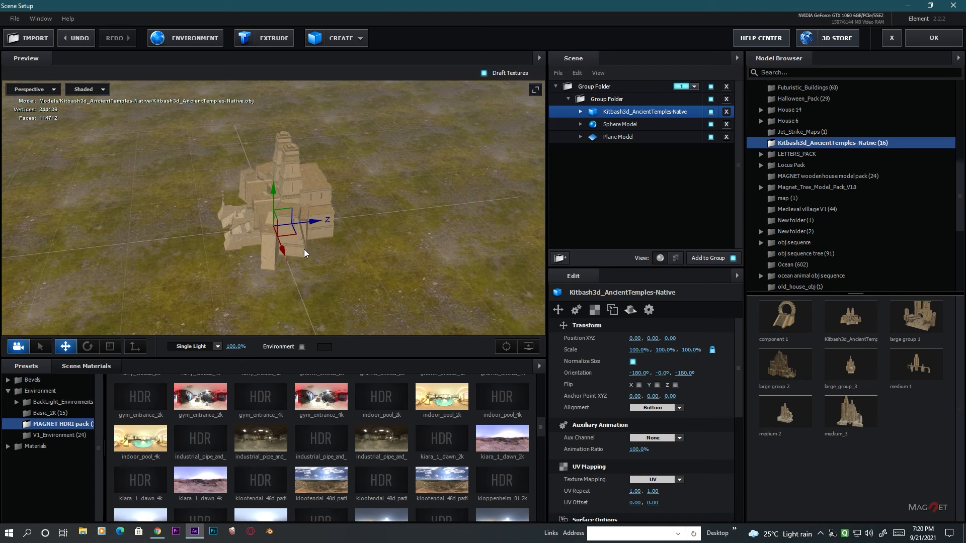
left_click_drag(314, 222, 434, 210)
left_click_drag(295, 230, 375, 241)
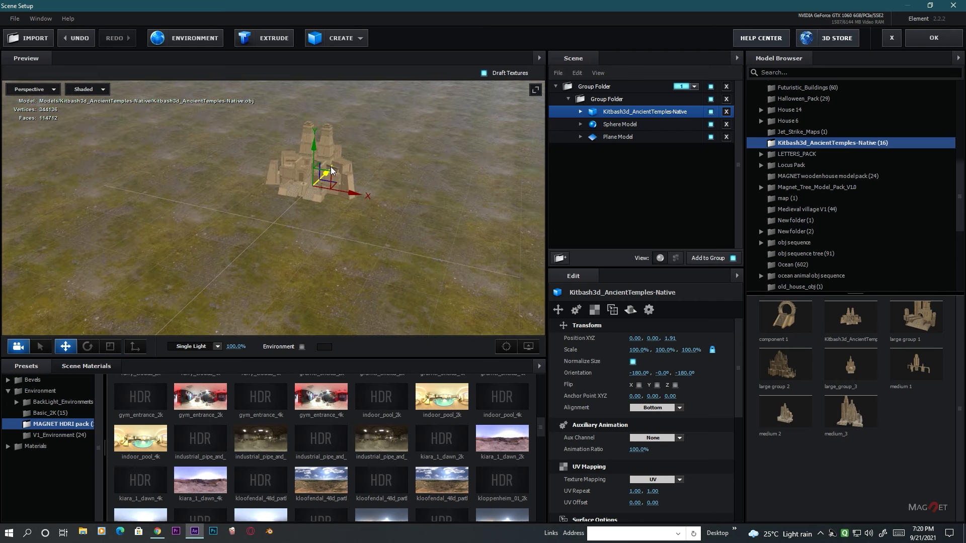
Duplicate the temple, place the copy at about X 1.38, Z 0.01, and rotate it to 90° on the Y axis.
left_click_drag(328, 176, 294, 209)
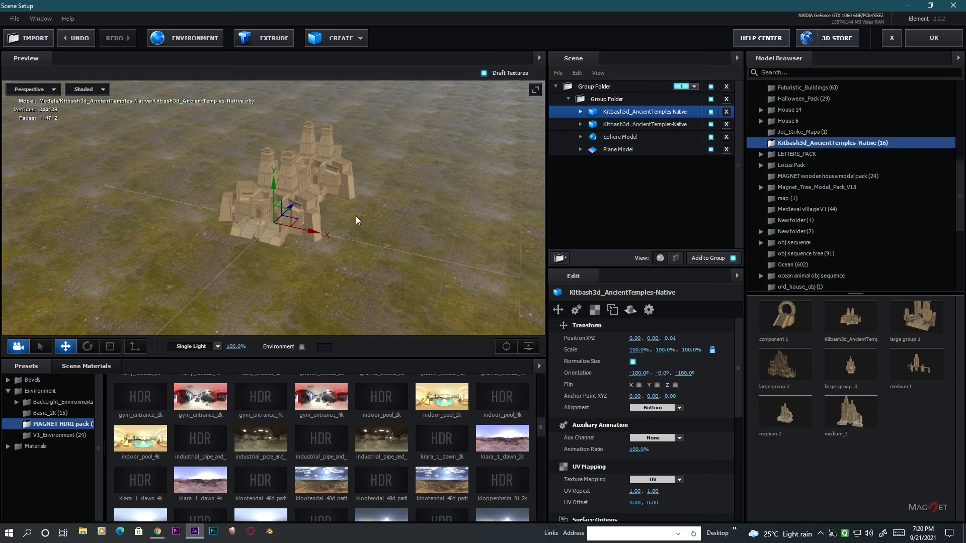
left_click_drag(309, 240, 391, 250)
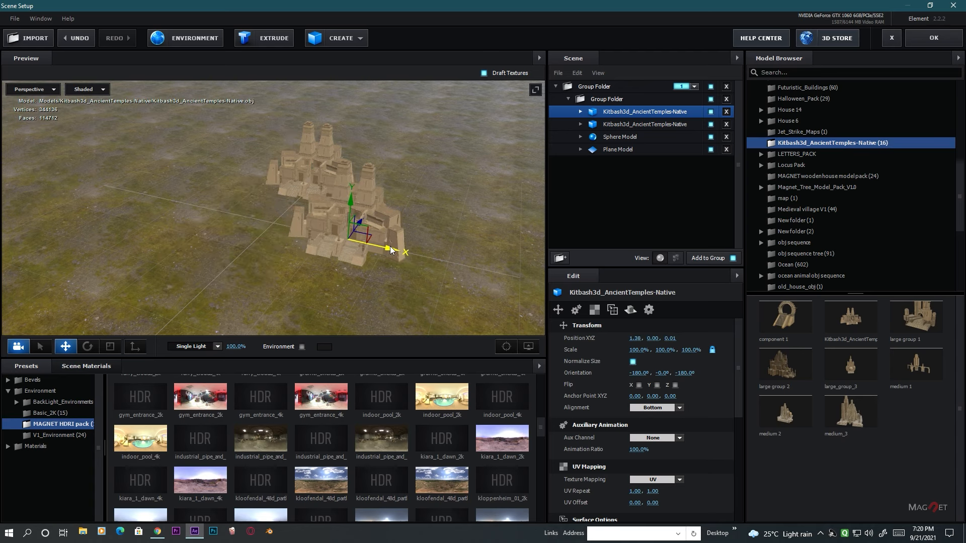
left_click(87, 346)
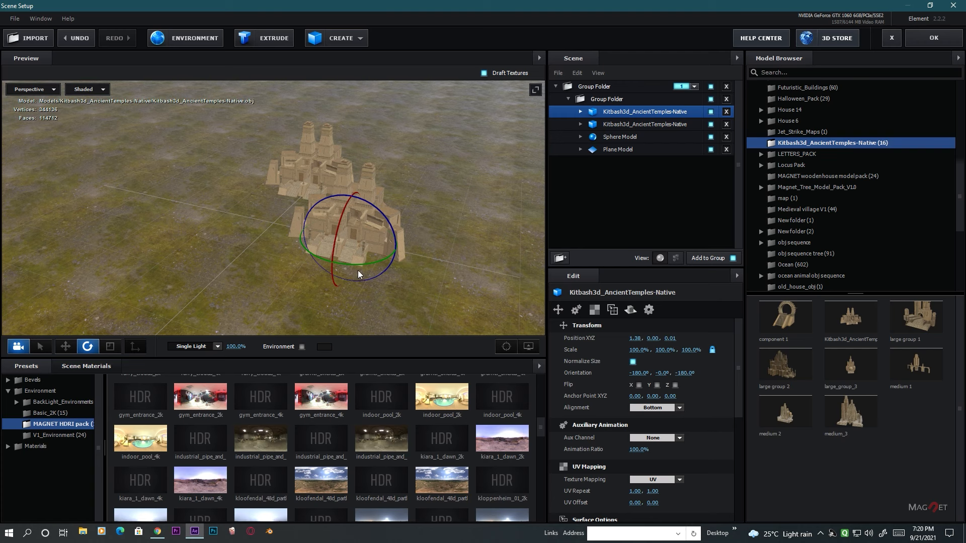
left_click_drag(347, 272, 316, 275)
Duplicate the rotated temple twice, placing one copy in front of it and one across at about X -1.53, Z -1.45.
scroll(316, 275, "up", 2)
left_click(66, 346)
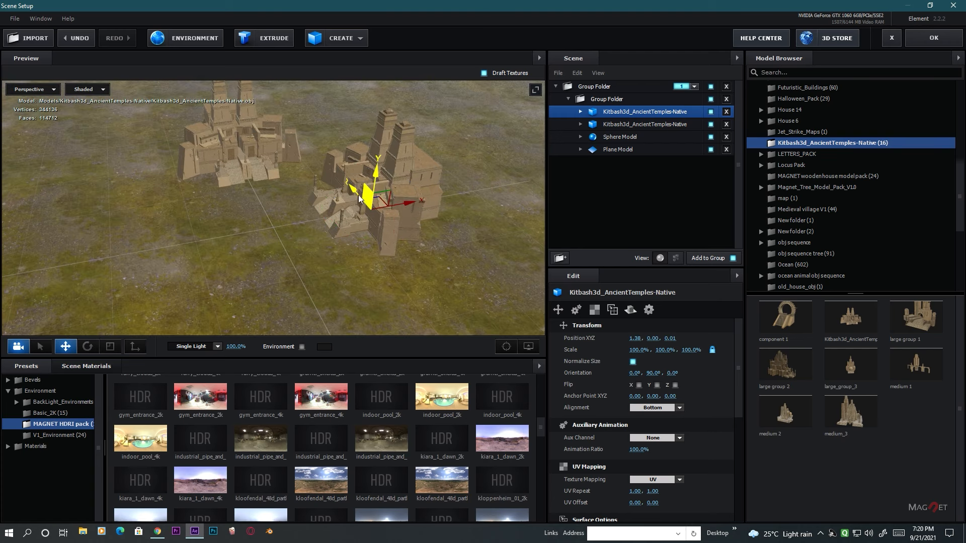
left_click_drag(375, 196, 389, 263)
key("ctrl+d")
left_click_drag(262, 238, 206, 297)
key("ctrl+d")
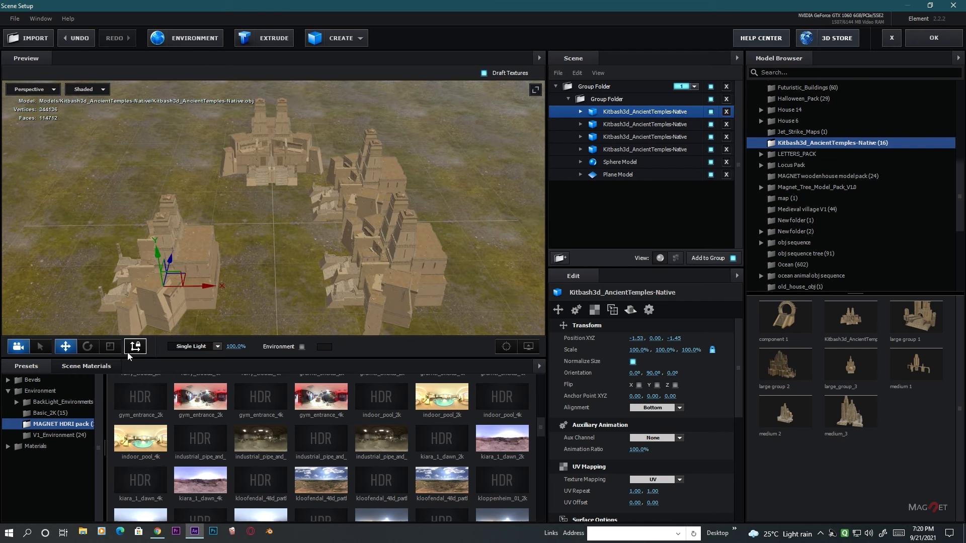
Rotate the temple across to 270° on Y and place a duplicate of it behind at about X -1.42, Z 0.52.
left_click(97, 348)
left_click_drag(133, 319, 325, 295)
left_click(62, 346)
left_click_drag(174, 325, 302, 231)
key("ctrl+d")
left_click_drag(208, 181, 214, 185)
left_click_drag(184, 152, 183, 154)
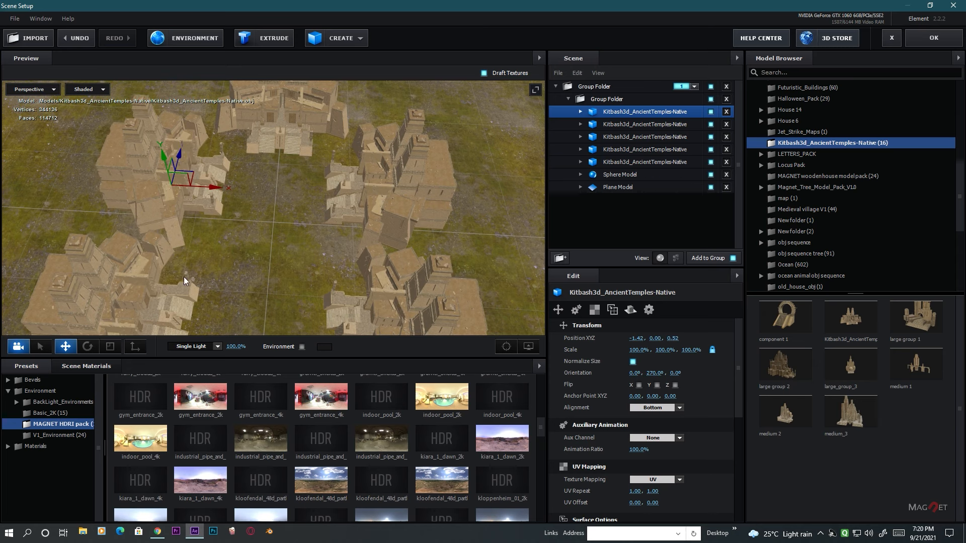
Shift the front temple of the 270° row to about X -1.41, Z -1.53.
scroll(184, 278, "down", 1)
left_click_drag(248, 267, 285, 211)
left_click(160, 216)
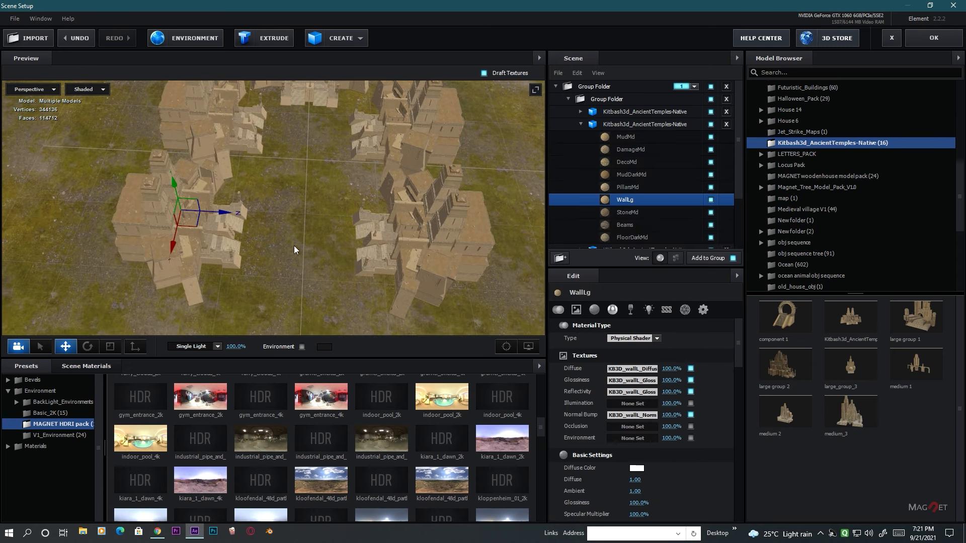
left_click(626, 124)
left_click_drag(226, 239, 234, 239)
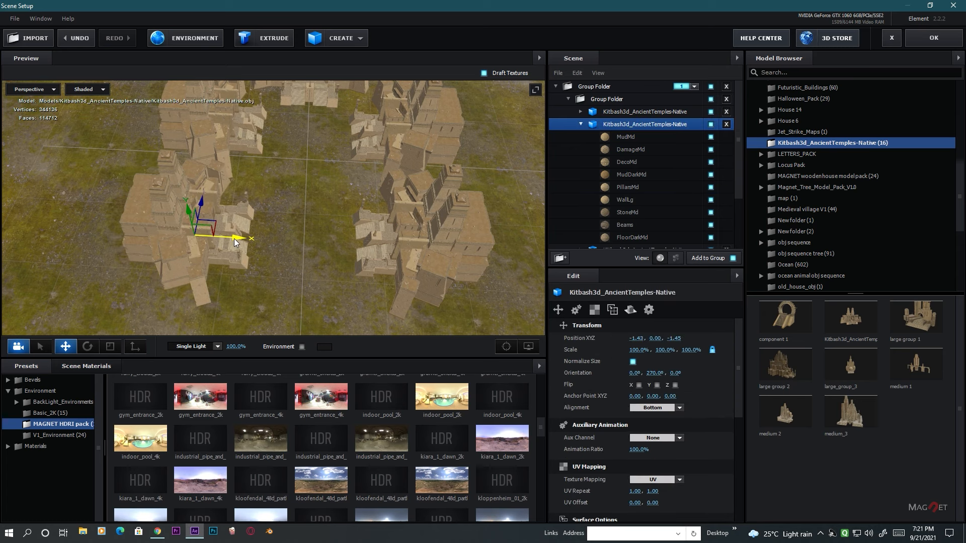
left_click_drag(207, 191, 205, 201)
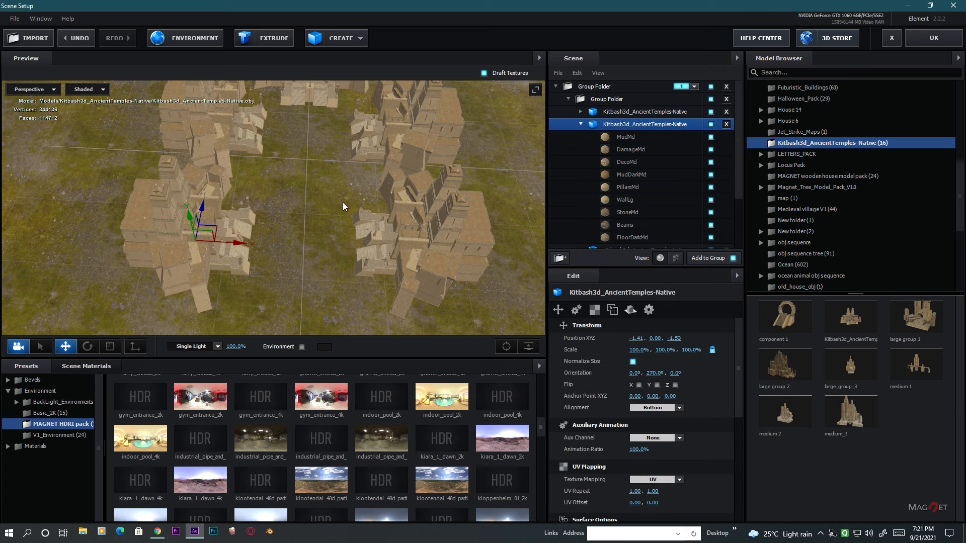
Add the medium 1 model to the scene and rotate it to 90° on the Y axis.
scroll(343, 202, "down", 3)
left_click_drag(311, 227, 385, 285)
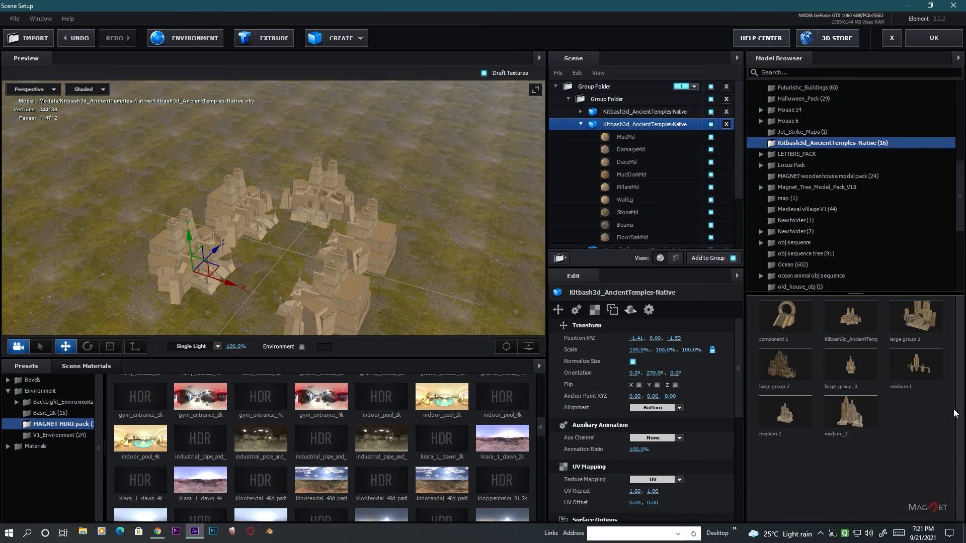
left_click(922, 362)
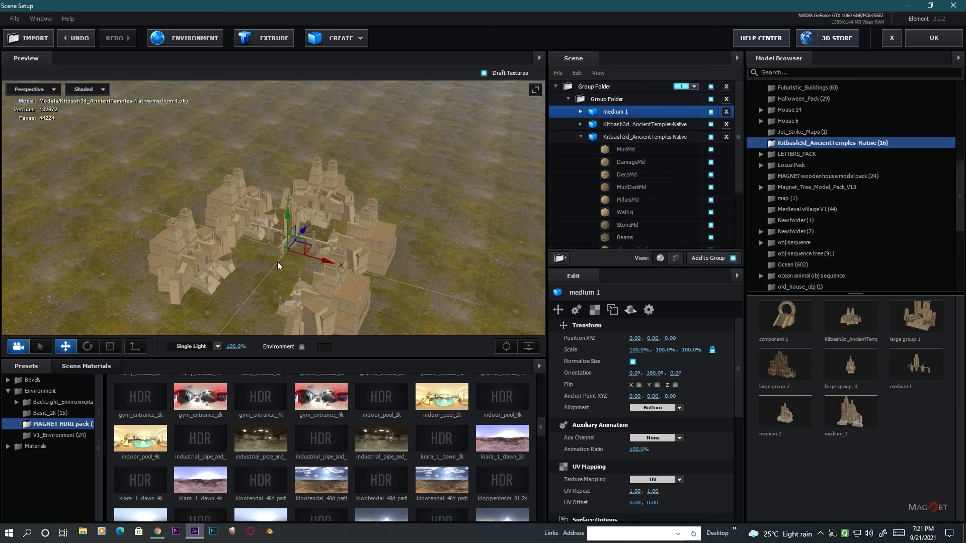
left_click_drag(392, 258, 452, 245)
scroll(453, 245, "up", 3)
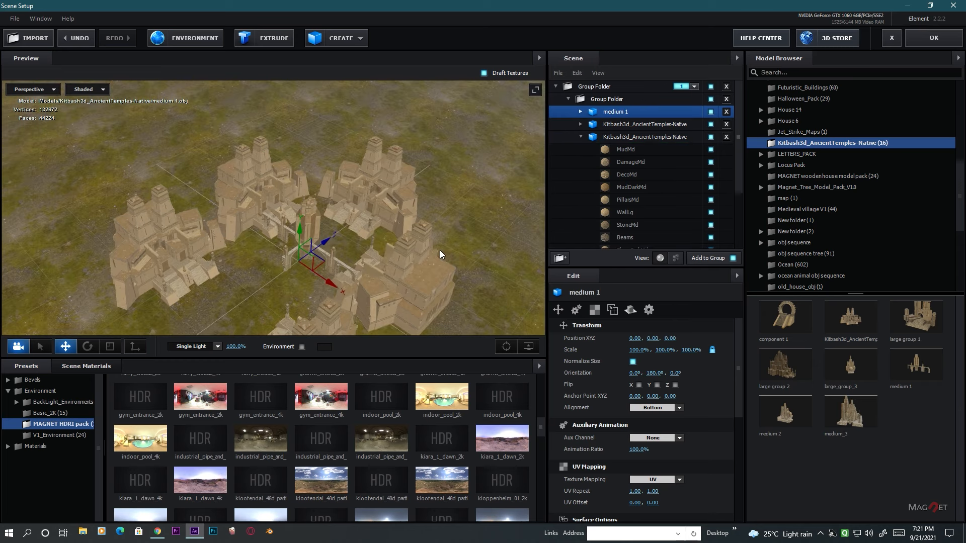
left_click(87, 347)
left_click_drag(316, 286, 211, 302)
Line up medium 1 between the temple rows and place a duplicate of it in front at about X 0.13, Z -1.73.
left_click_drag(453, 282, 427, 288)
left_click(66, 346)
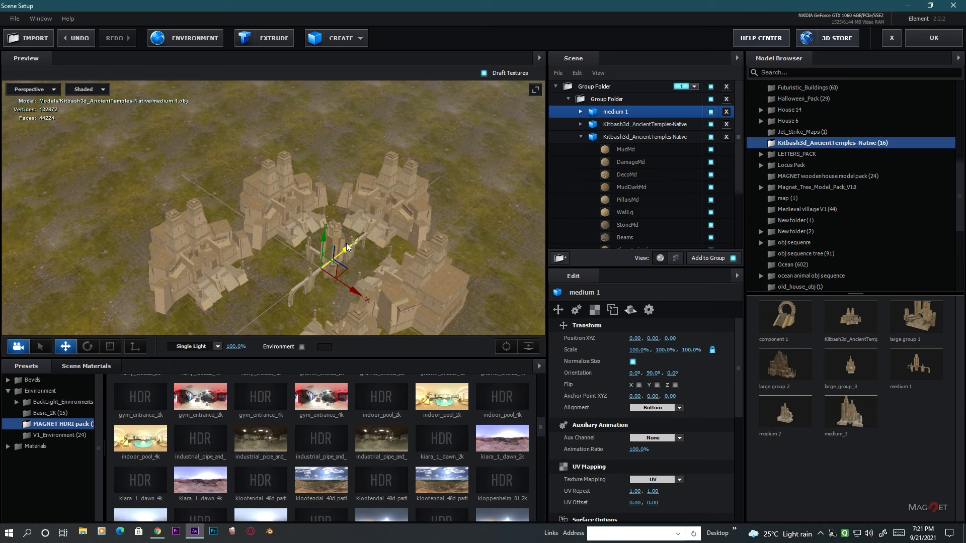
left_click_drag(347, 244, 375, 270)
key("ctrl+d")
left_click_drag(345, 209, 292, 271)
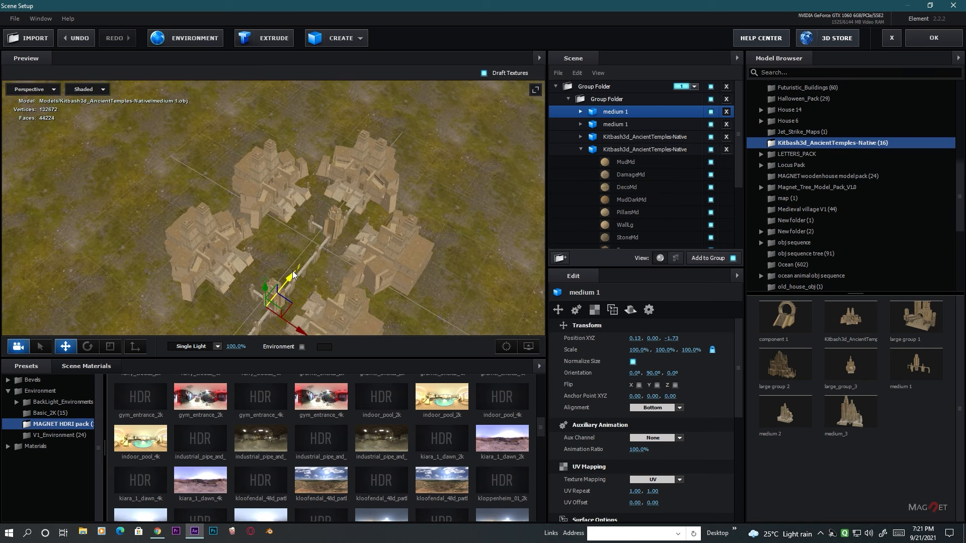
Add the large group 1 model and place it behind the temples at about X -1.75, Z 2.06.
scroll(397, 291, "up", 2)
left_click_drag(400, 294, 430, 280)
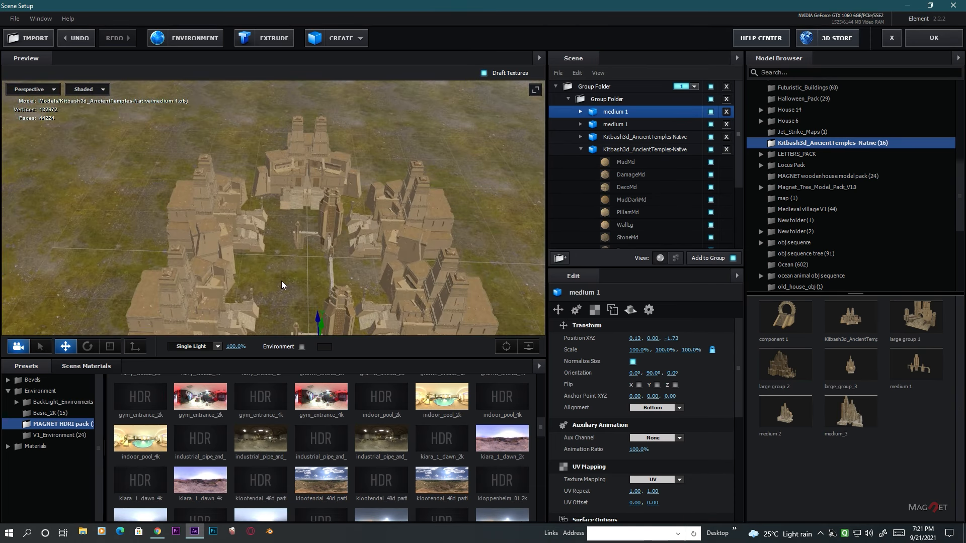
left_click_drag(282, 281, 382, 258)
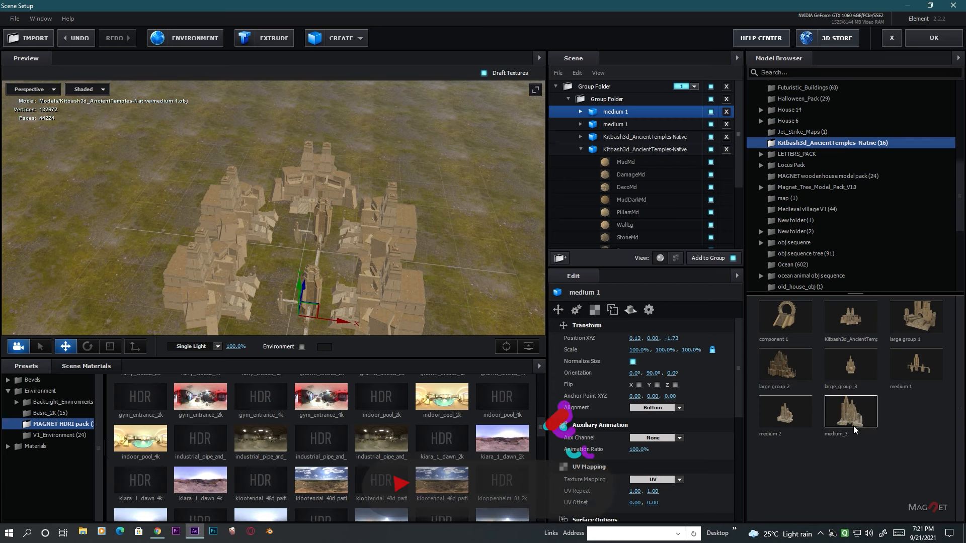
double_click(917, 320)
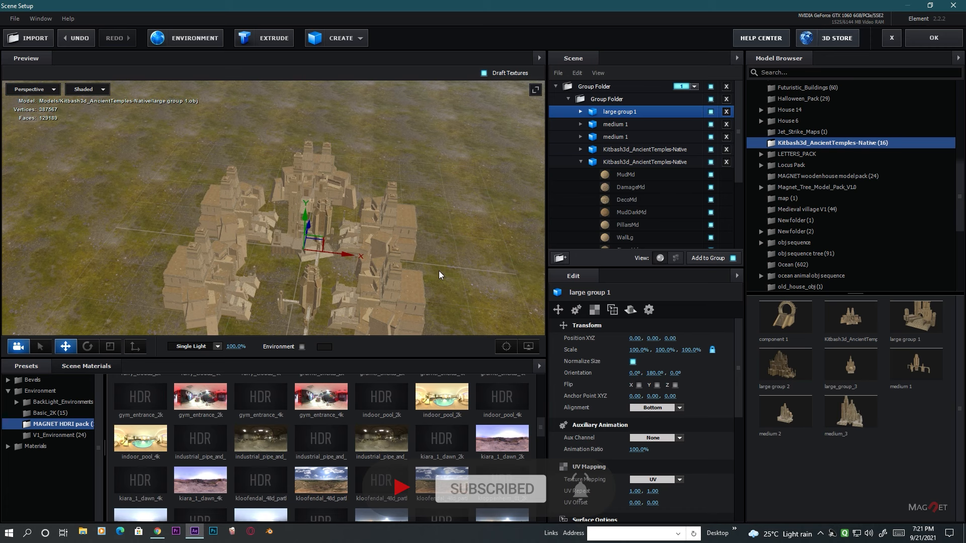
left_click_drag(439, 274, 397, 221)
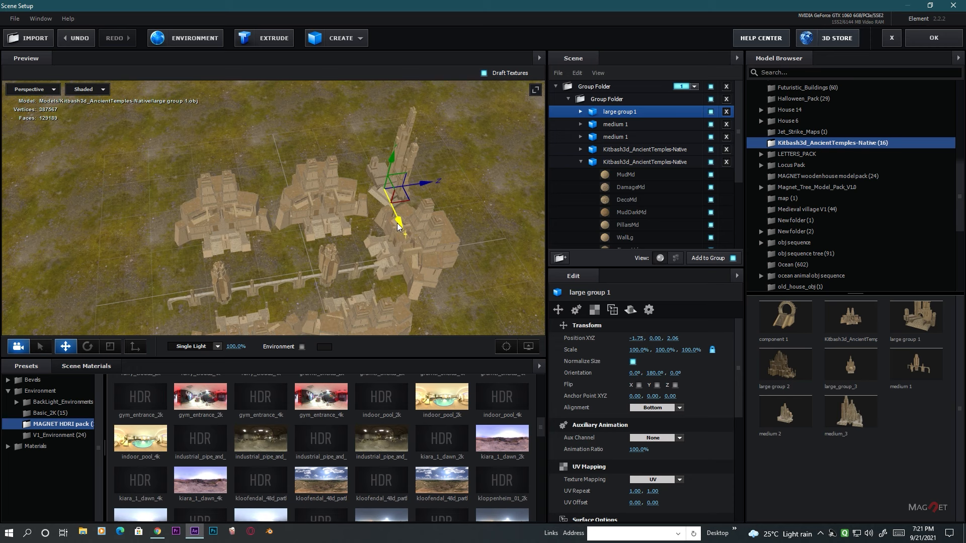
Duplicate large group 1 and move the copy to the opposite side at about X 1.72.
left_click_drag(307, 251, 368, 236)
left_click_drag(265, 217, 409, 216)
key("ctrl+d")
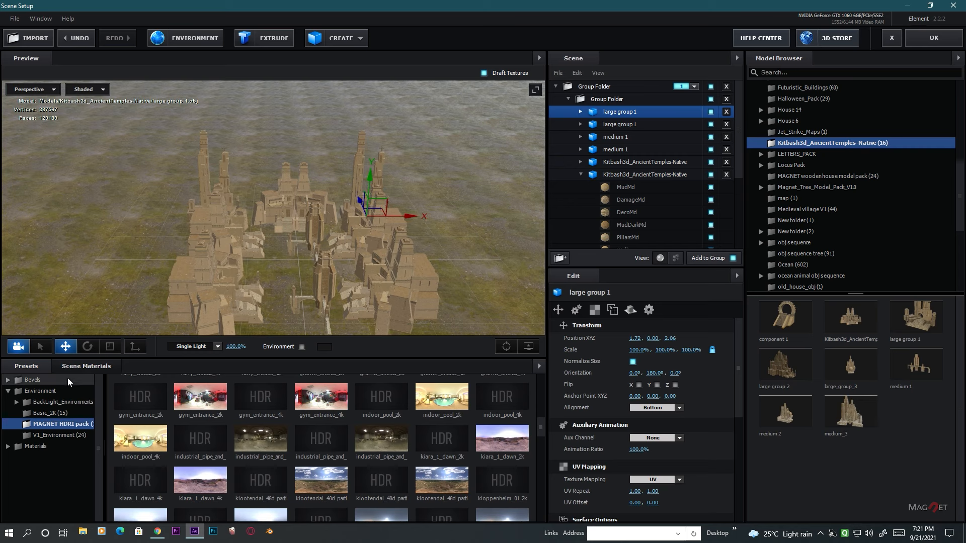
Add the medium 2 model, move it far back to about Z 6.24, and scale it to 247%.
scroll(292, 240, "down", 2)
left_click_drag(339, 255, 318, 267)
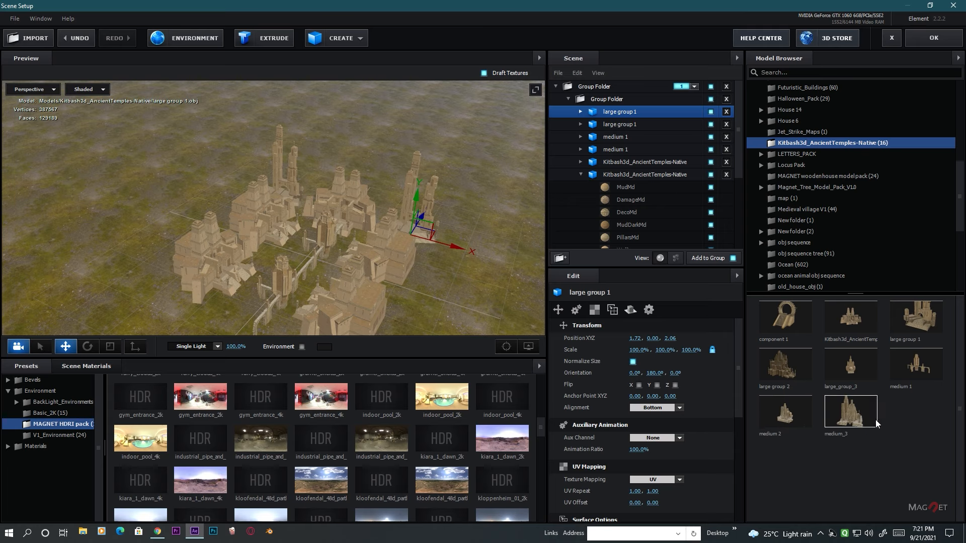
double_click(787, 407)
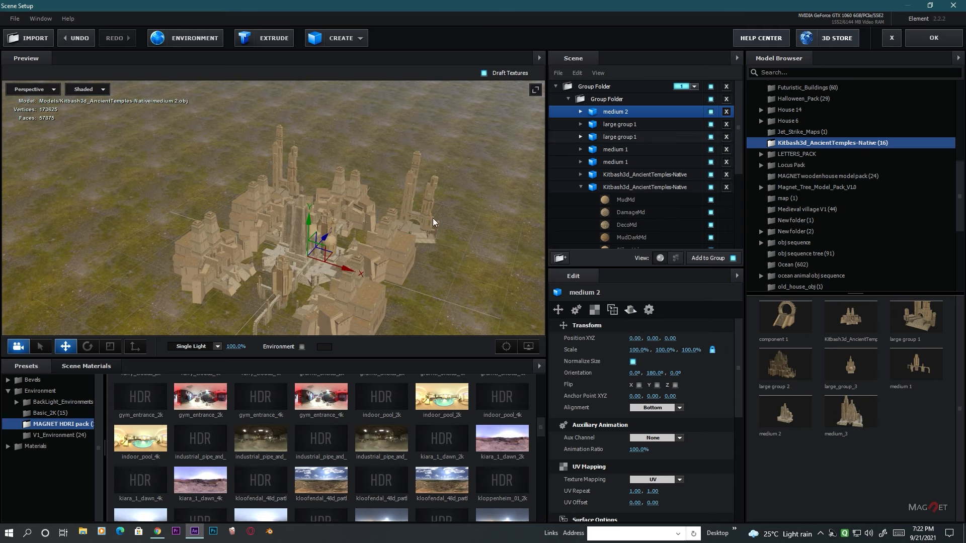
left_click_drag(327, 238, 414, 146)
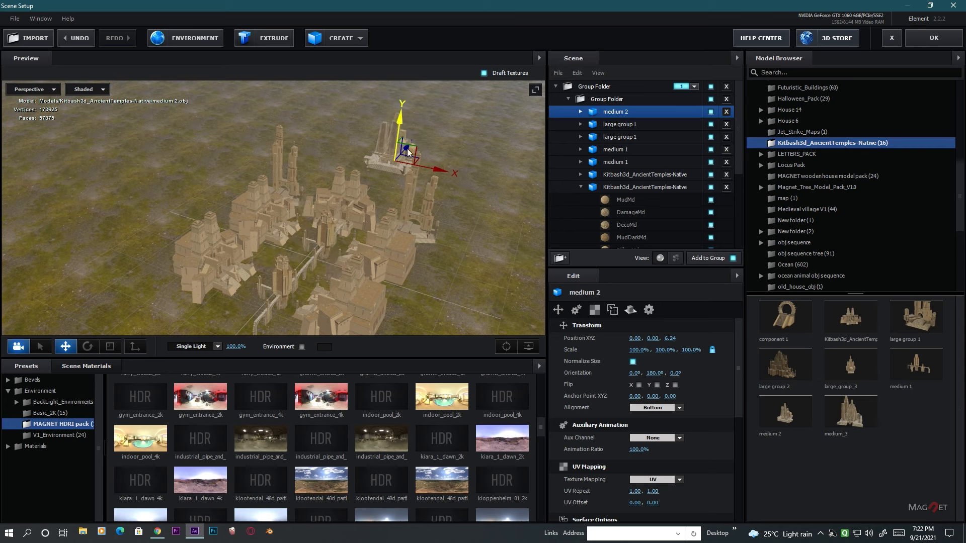
left_click_drag(642, 351, 774, 352)
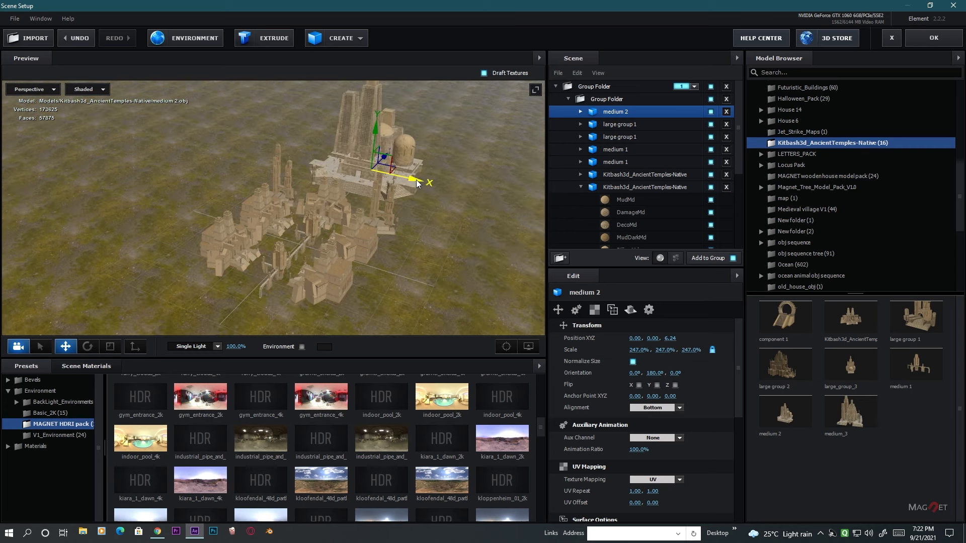
Move medium 2 to about X -2.91, Z 7.32 and reduce its scale to 213.5%.
left_click_drag(431, 170, 346, 132)
left_click_drag(421, 252, 397, 176)
scroll(345, 265, "up", 3)
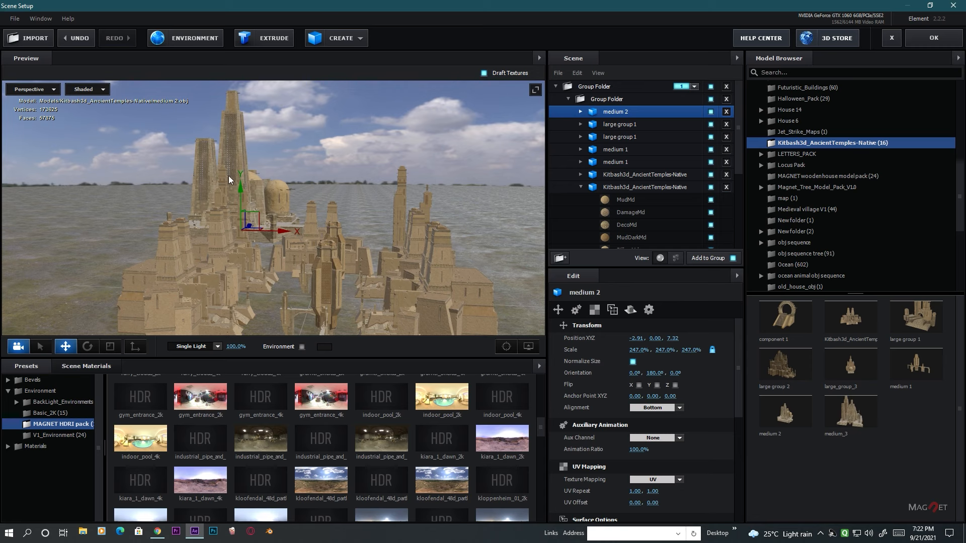
scroll(402, 257, "down", 3)
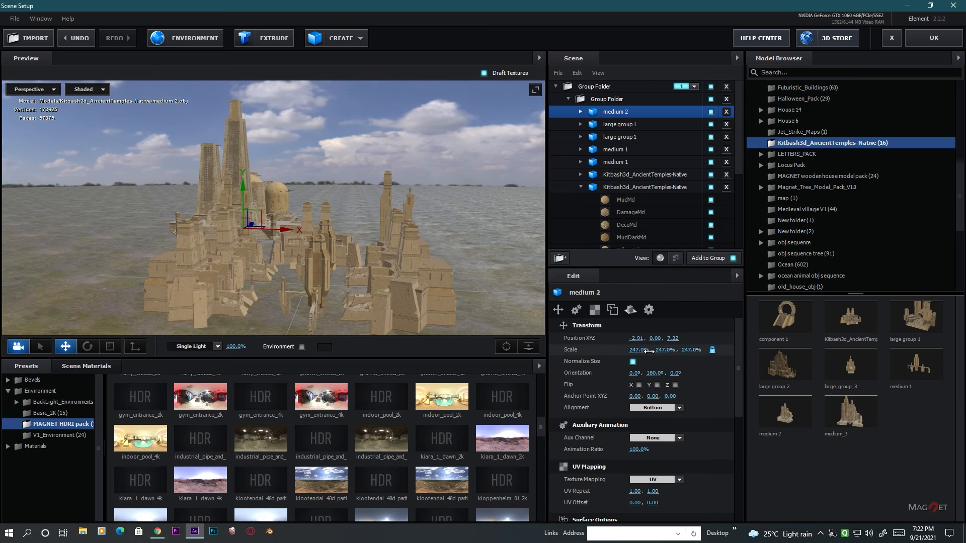
left_click_drag(646, 352, 629, 363)
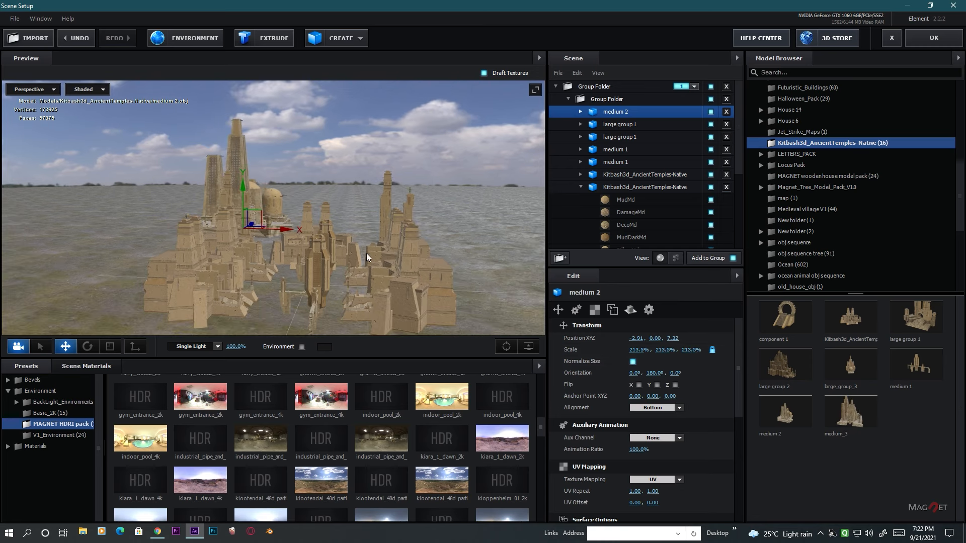
Duplicate medium 2 twice, spacing the copies along X at about 0.81 and 4.45.
scroll(348, 258, "down", 3)
left_click_drag(284, 227, 491, 231)
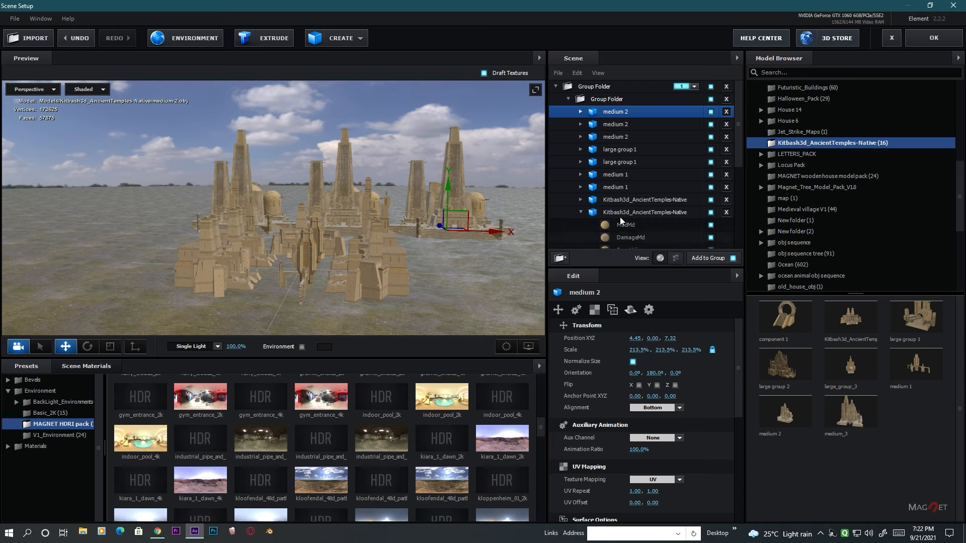
Even out the medium 2 row by moving the original further outward and the middle copy to about X 0.06.
left_click(614, 137)
left_click_drag(283, 224, 239, 224)
left_click(604, 124)
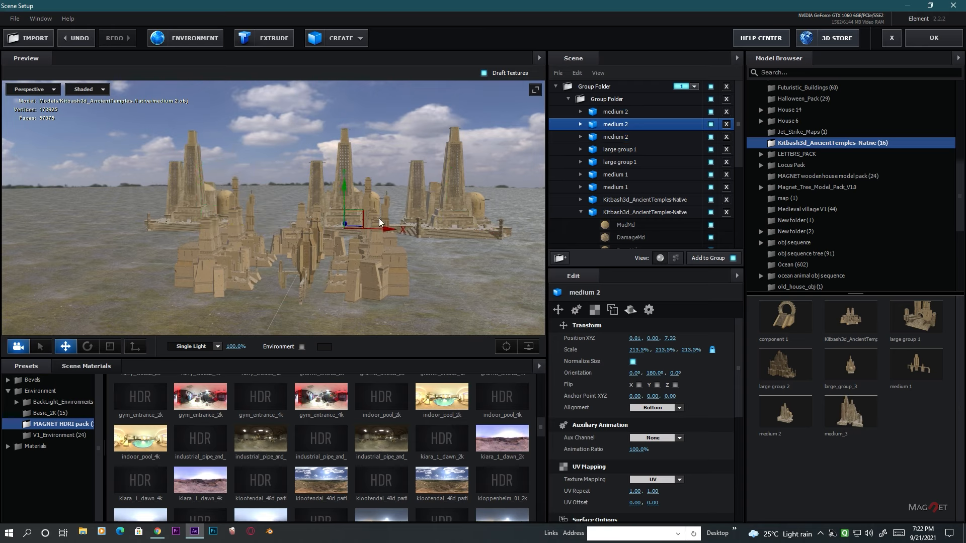
left_click_drag(390, 225, 329, 214)
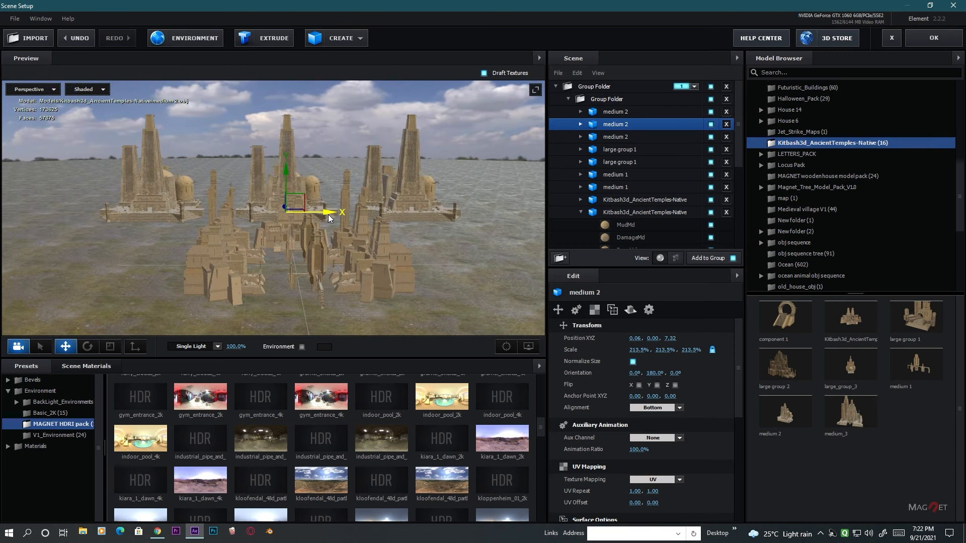
left_click_drag(441, 274, 252, 234)
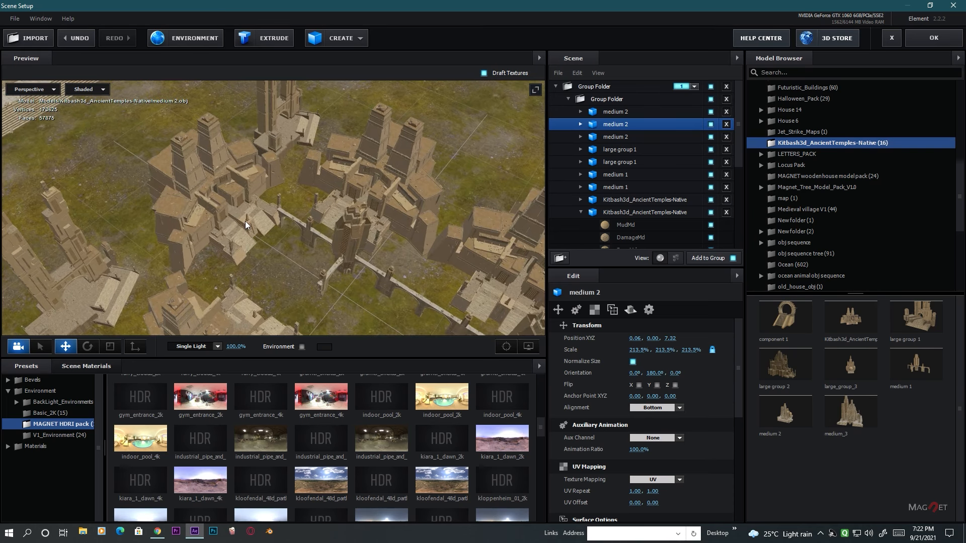
left_click_drag(358, 300, 168, 166)
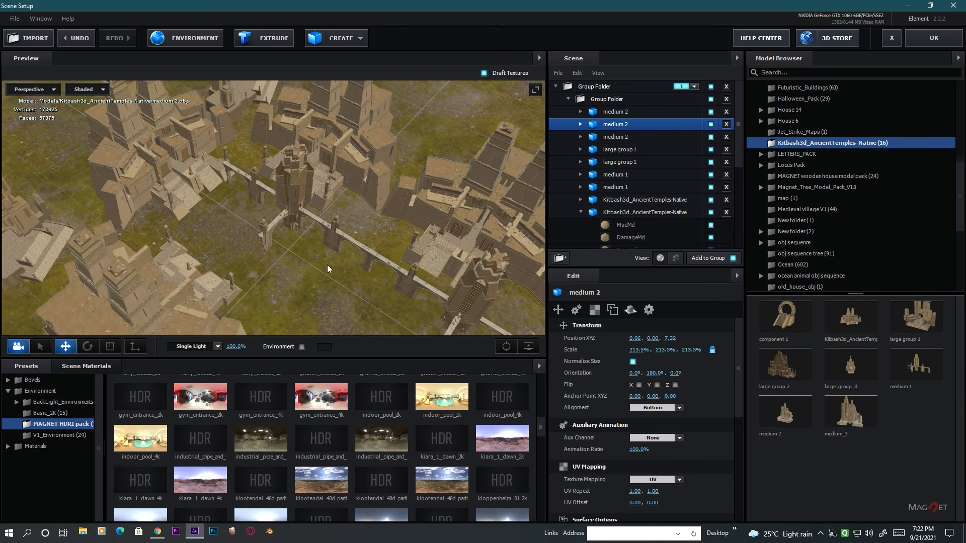
left_click_drag(315, 247, 280, 250)
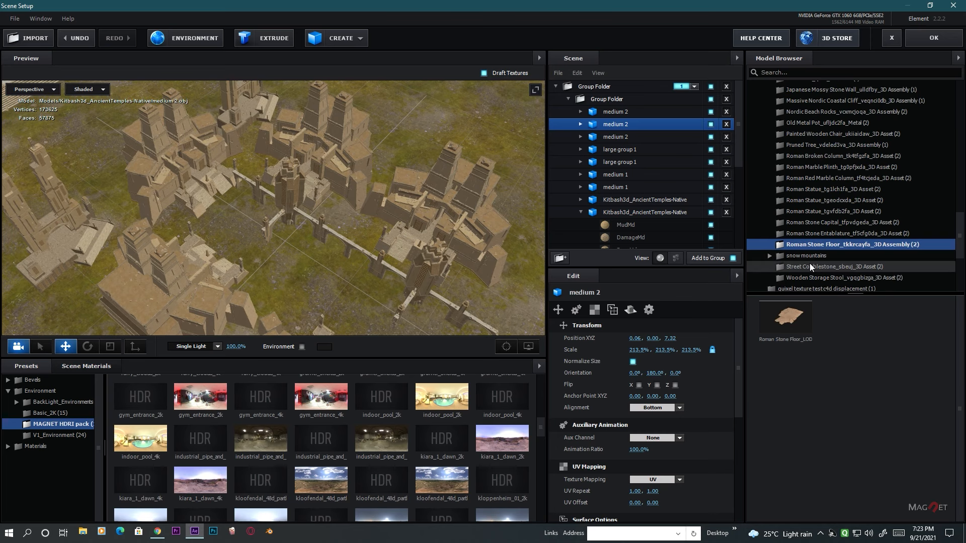
Add the Street Cobblestone model to the scene and scale it down uniformly to 21%.
left_click(811, 266)
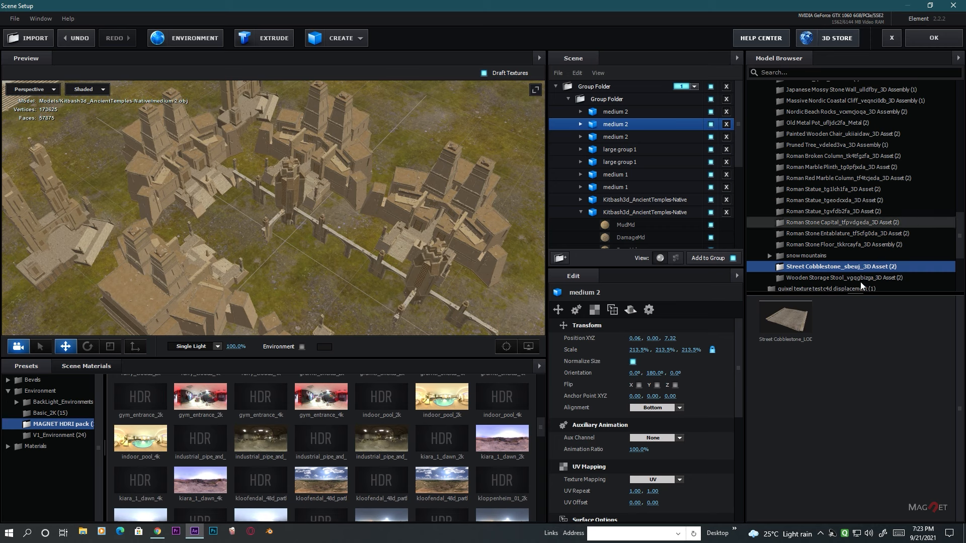
double_click(792, 320)
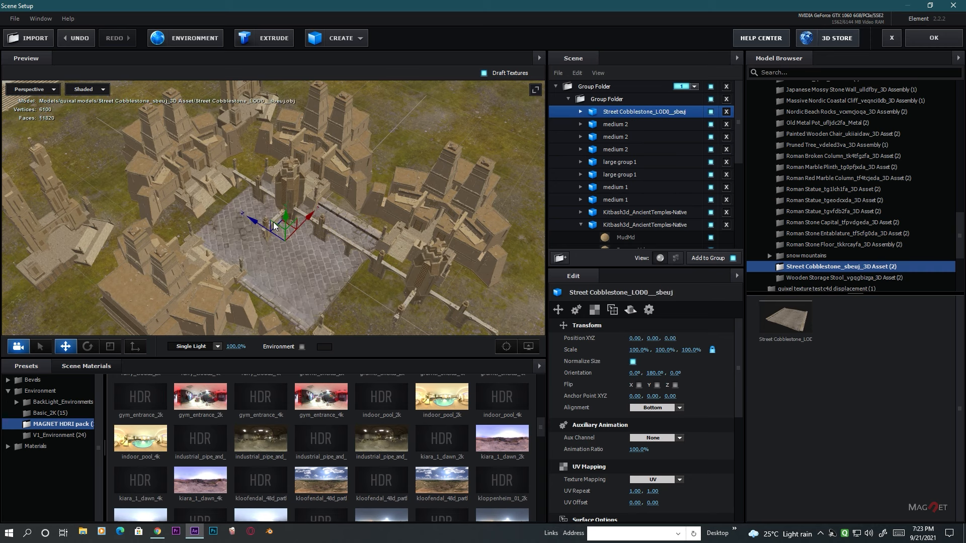
mouse_move(305, 261)
left_mouse_down()
mouse_move(306, 283)
mouse_move(308, 246)
mouse_move(317, 281)
mouse_move(290, 252)
left_mouse_up()
scroll(282, 253, "up", 3)
left_click_drag(647, 351, 589, 372)
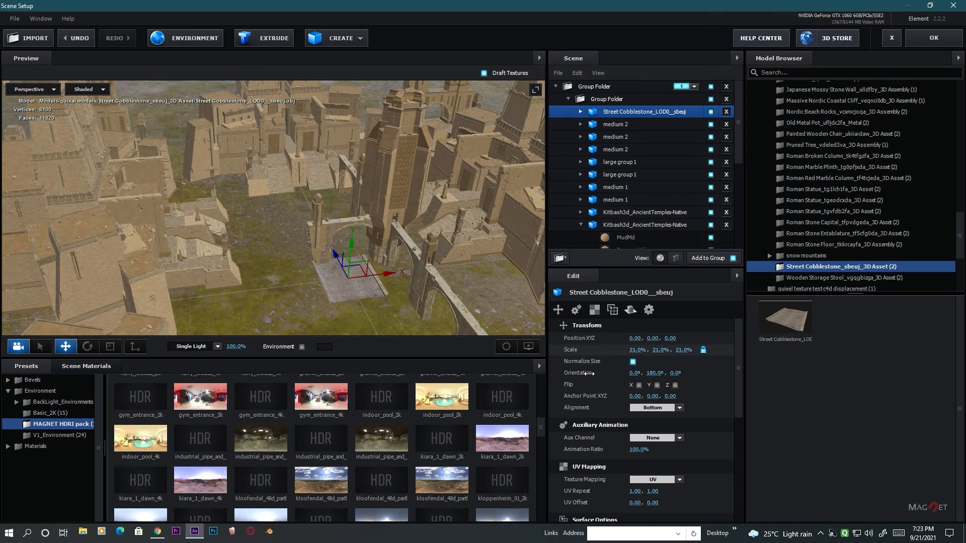
scroll(337, 334, "up", 2)
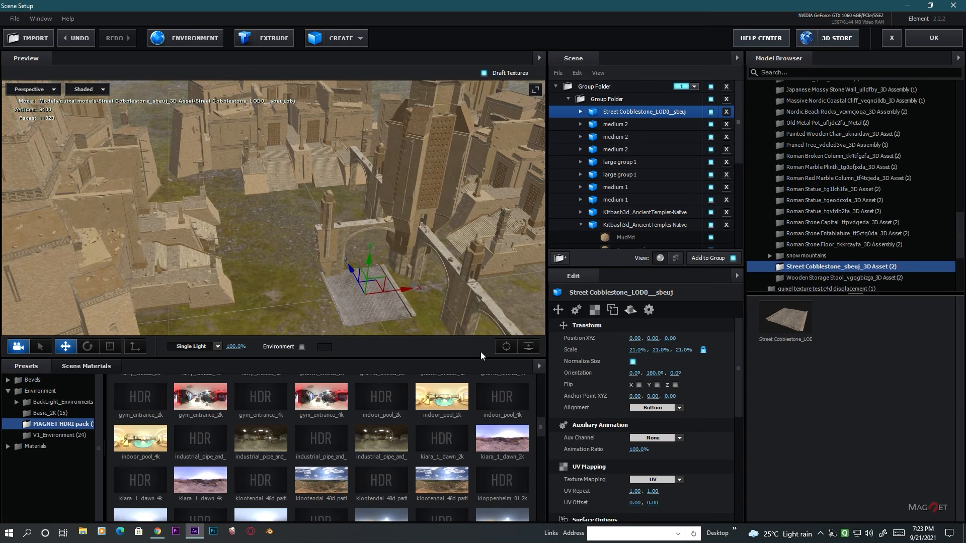
Flatten the cobblestone model vertically by reducing its Y scale to about 9.7%.
left_click(507, 346)
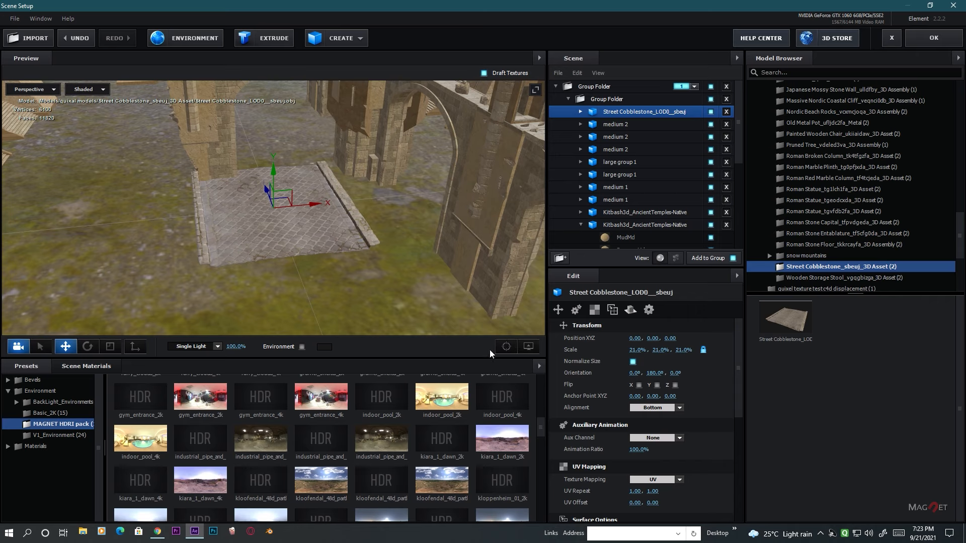
left_click(507, 347)
scroll(288, 283, "up", 5)
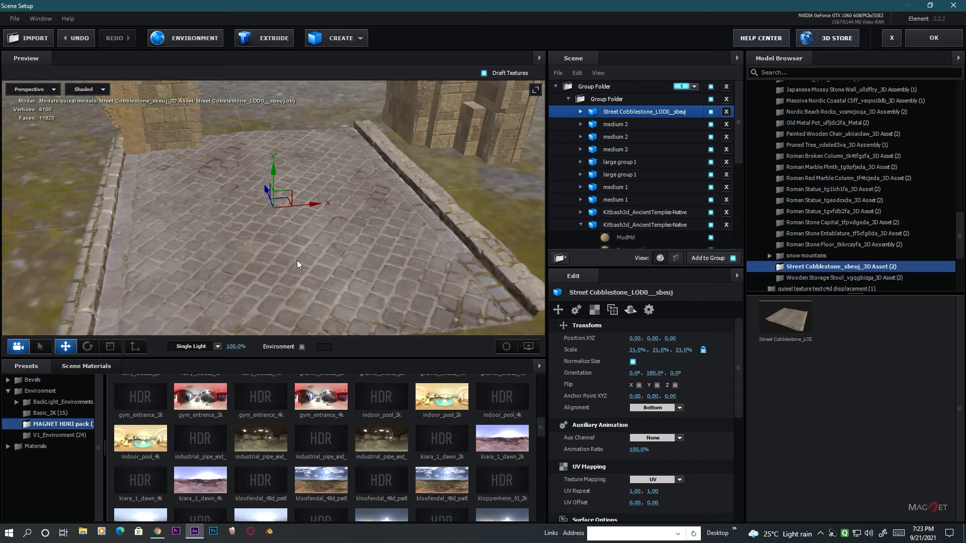
left_click_drag(288, 283, 274, 245)
scroll(274, 241, "up", 2)
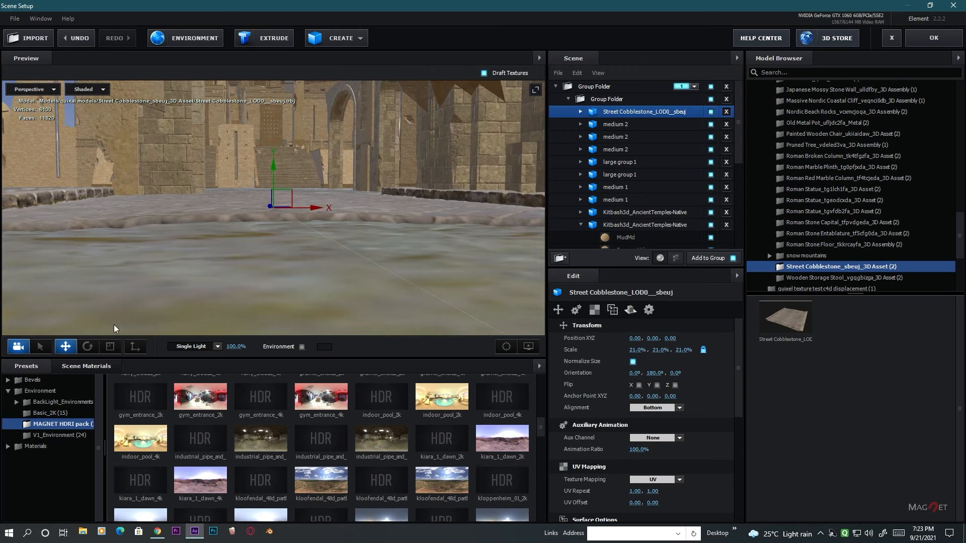
left_click_drag(208, 243, 154, 233)
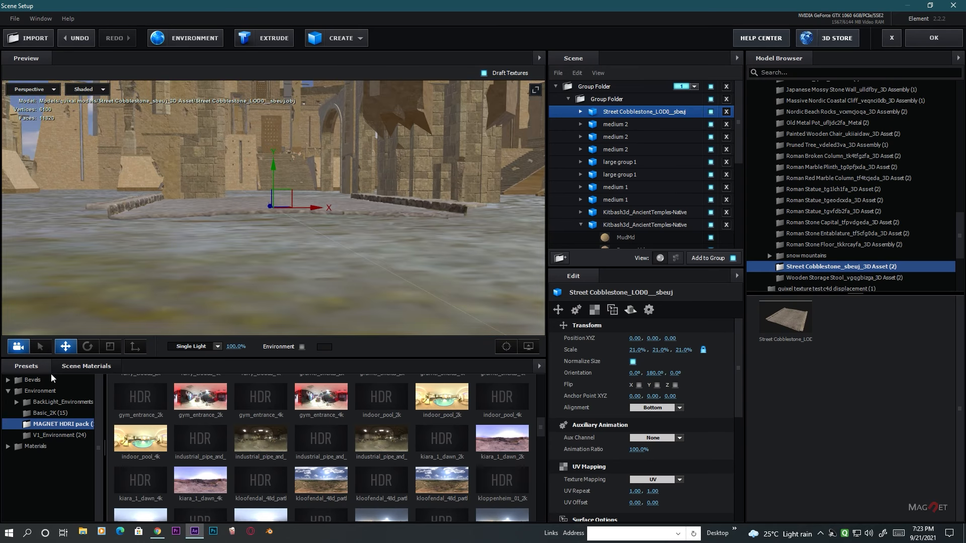
left_click(110, 346)
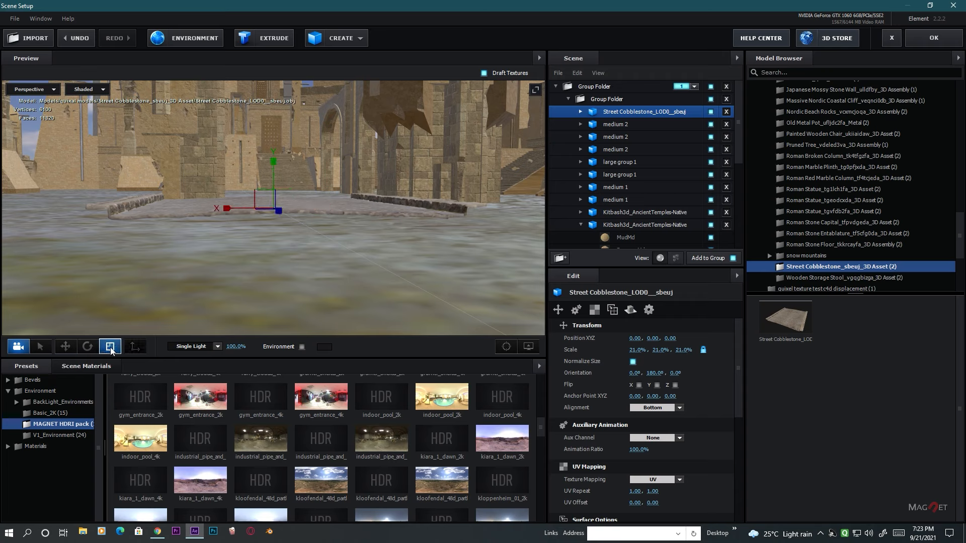
left_click_drag(275, 161, 276, 169)
left_click_drag(276, 166, 277, 169)
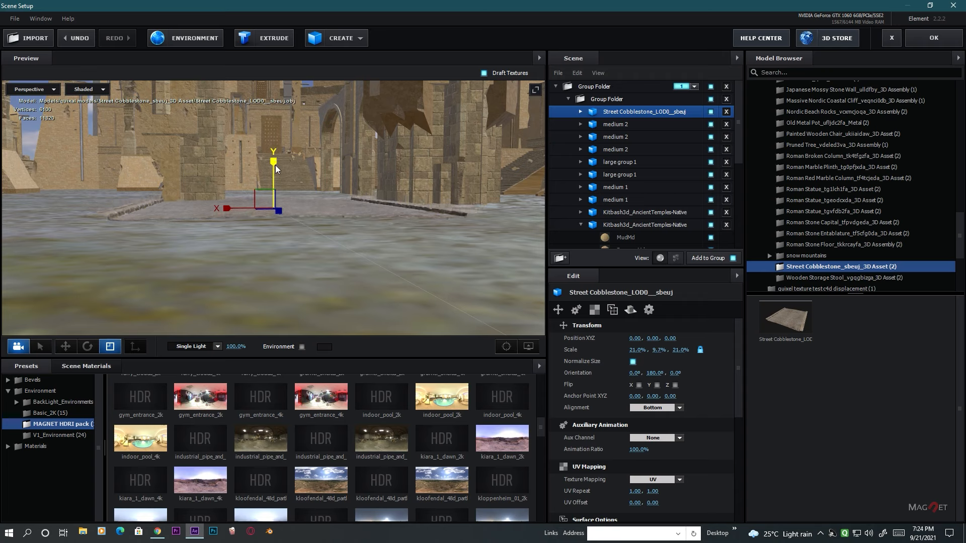
Shrink the cobblestone proportionally to a scale of about 15.5%, 7.1%, 15.5%.
mouse_move(323, 263)
left_mouse_down()
mouse_move(336, 274)
mouse_move(321, 252)
left_mouse_up()
left_click(65, 347)
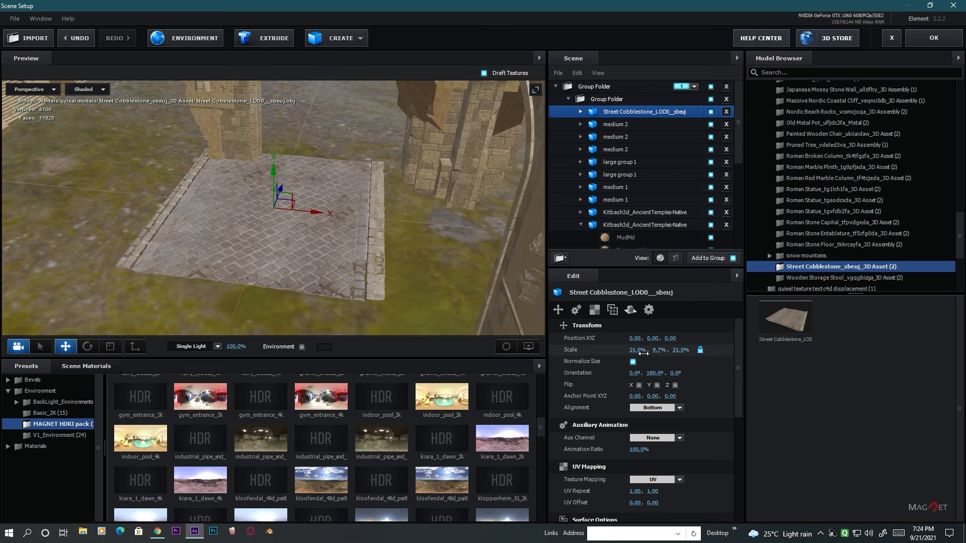
left_click_drag(644, 354, 634, 356)
left_click_drag(360, 274, 340, 262)
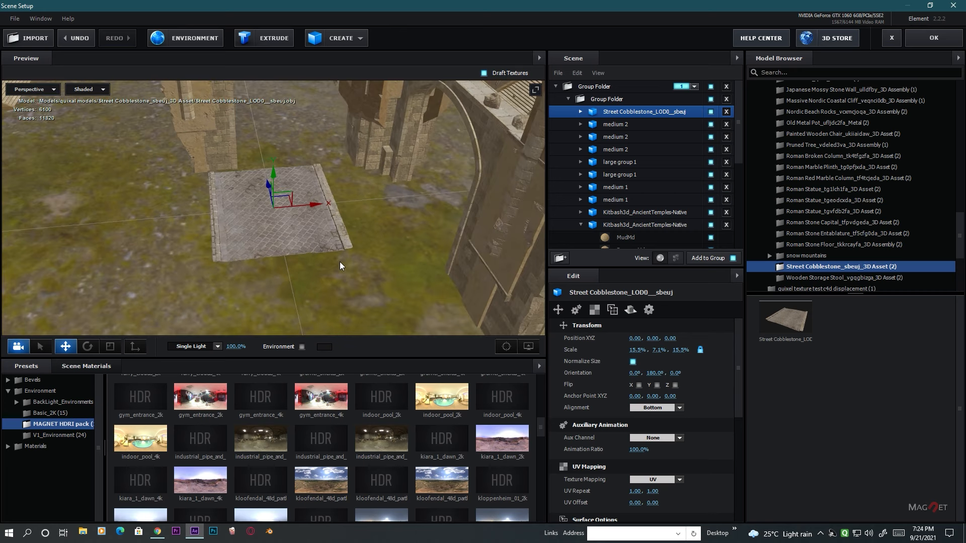
Move the cobblestone piece back along Z to about 1.14.
left_click_drag(266, 190, 412, 252)
scroll(335, 209, "up", 5)
scroll(263, 231, "down", 8)
left_click_drag(247, 258, 273, 268)
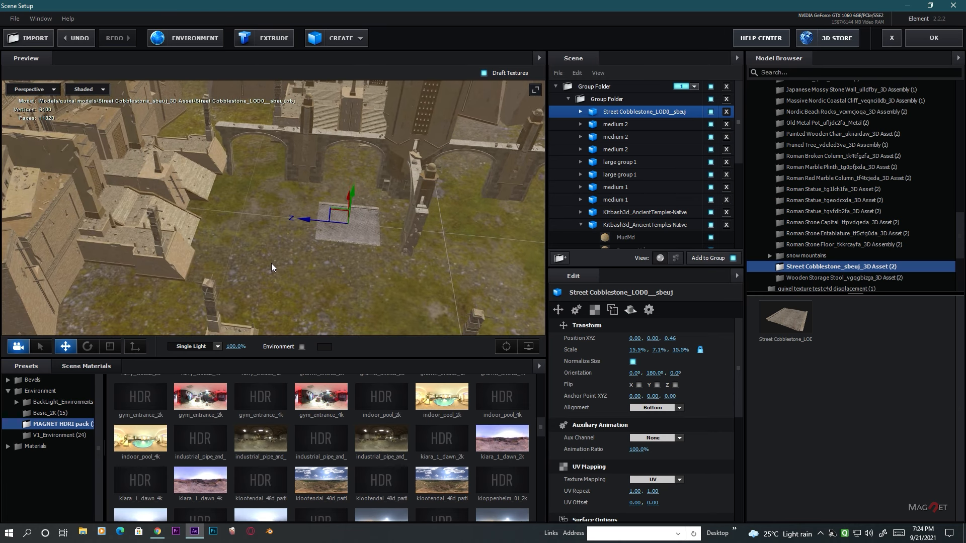
left_click_drag(308, 212, 171, 214)
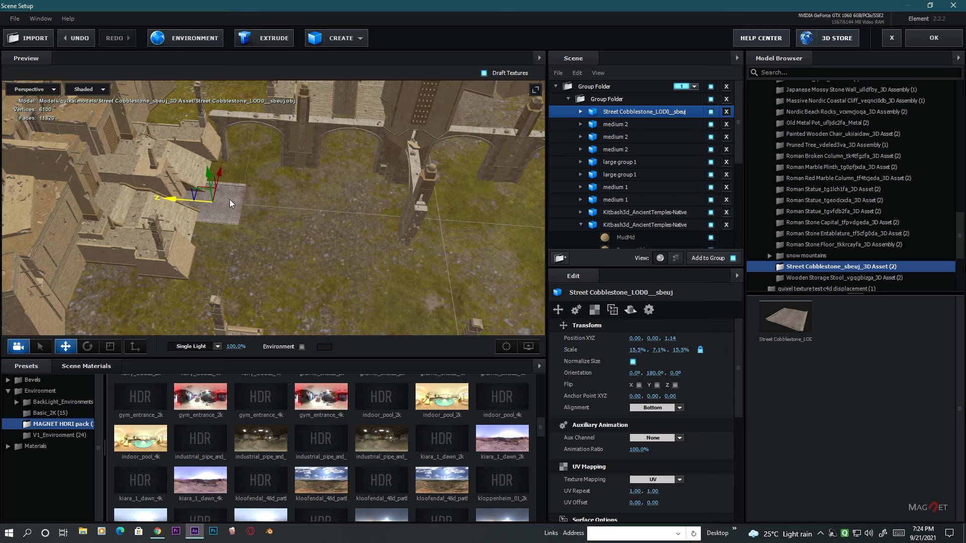
Duplicate the cobblestone piece repeatedly along Z, ending at about -2.73, to form a continuous straight road between the buildings.
left_click_drag(229, 199, 365, 214)
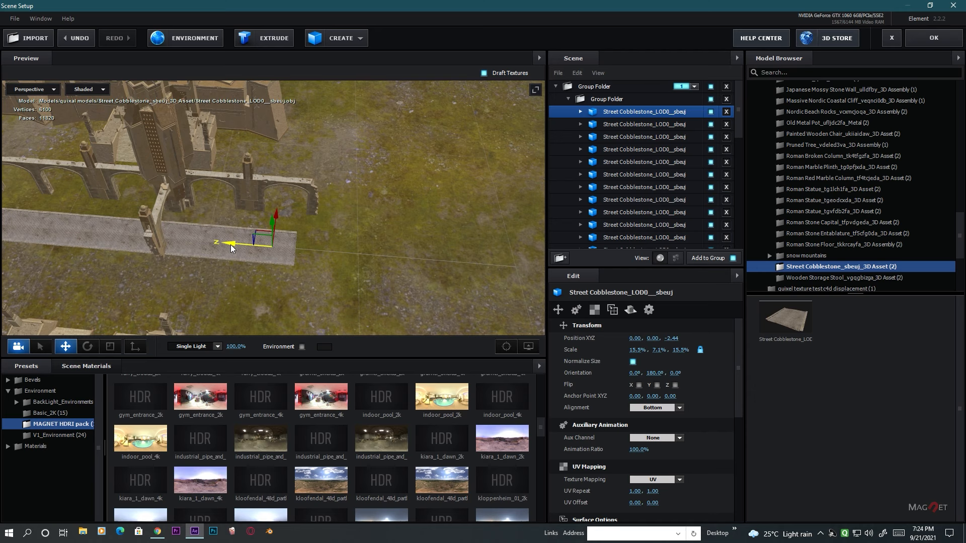
left_click_drag(231, 248, 275, 252)
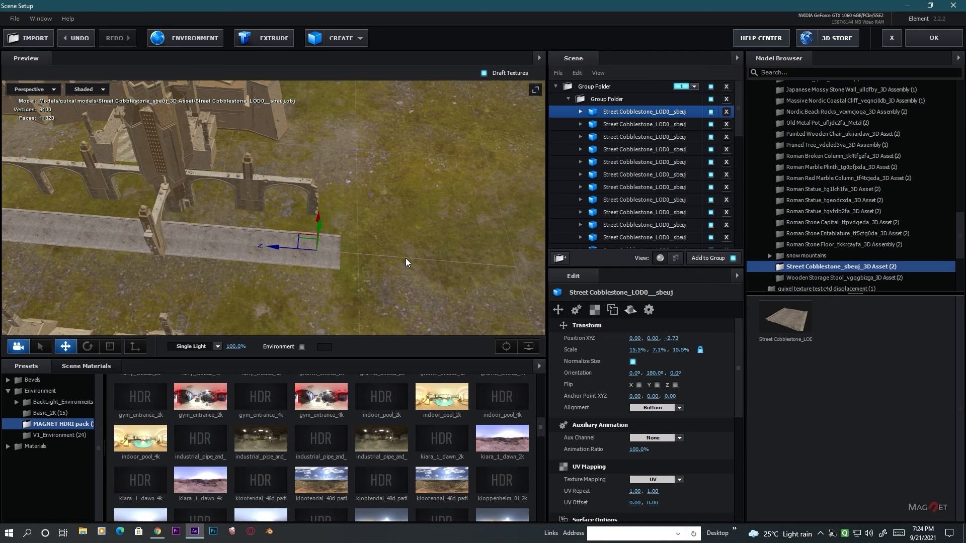
left_click_drag(407, 262, 311, 307)
left_click_drag(229, 223, 282, 269)
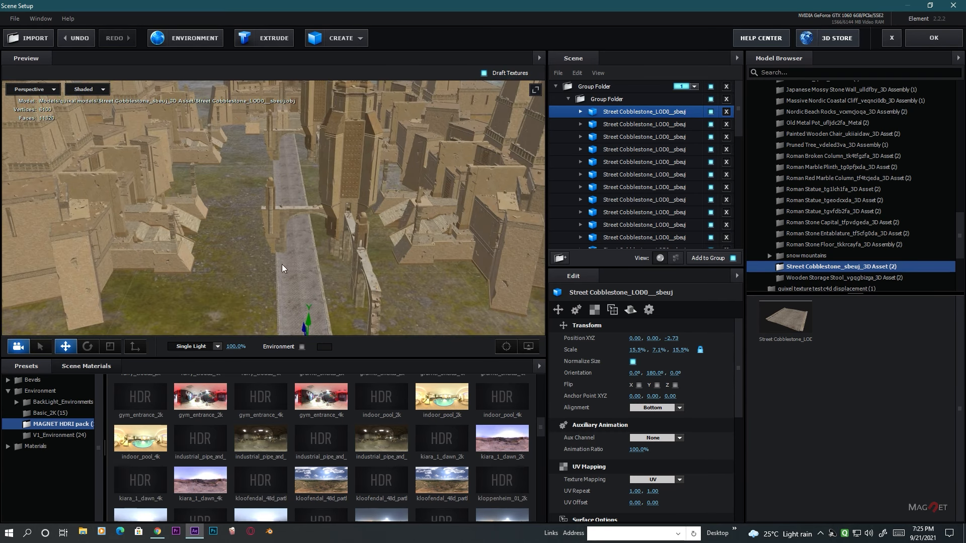
Shift the front medium 1 model, at about Z -1.73, sideways along X toward the cobblestone road.
left_click(342, 221)
left_click(623, 231)
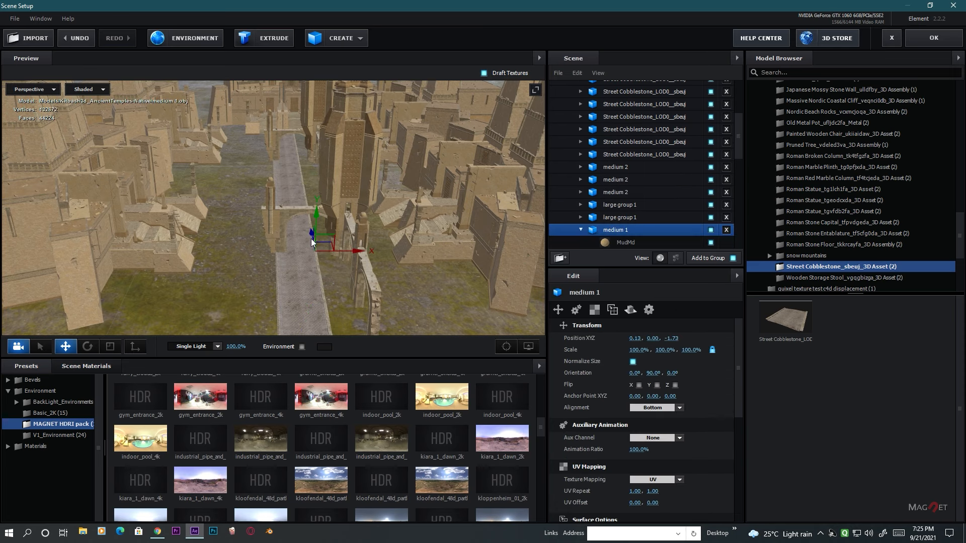
left_click_drag(356, 255, 346, 261)
Undo the last changes to the medium 1 model at about Z 0.19.
key("ctrl+z")
key("ctrl+z")
key("ctrl+z")
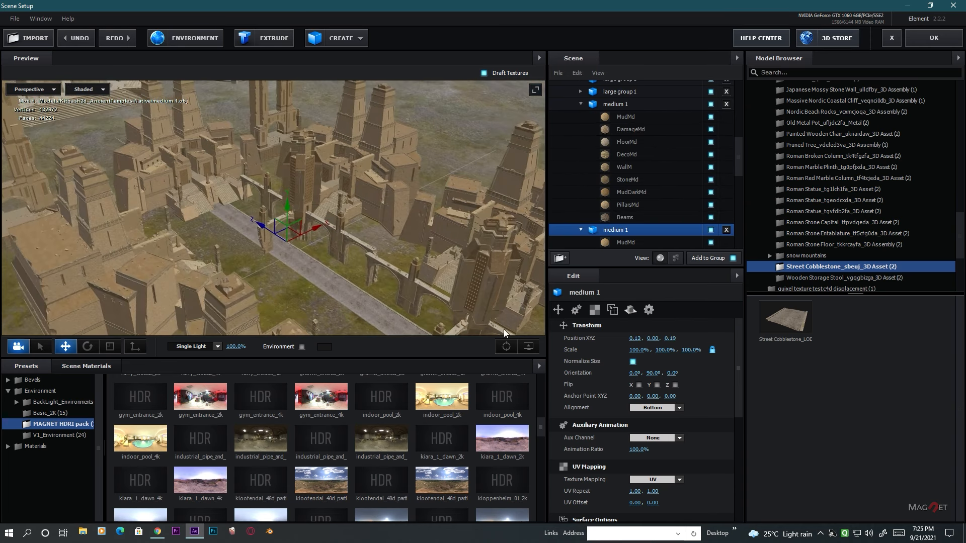
key("ctrl+z")
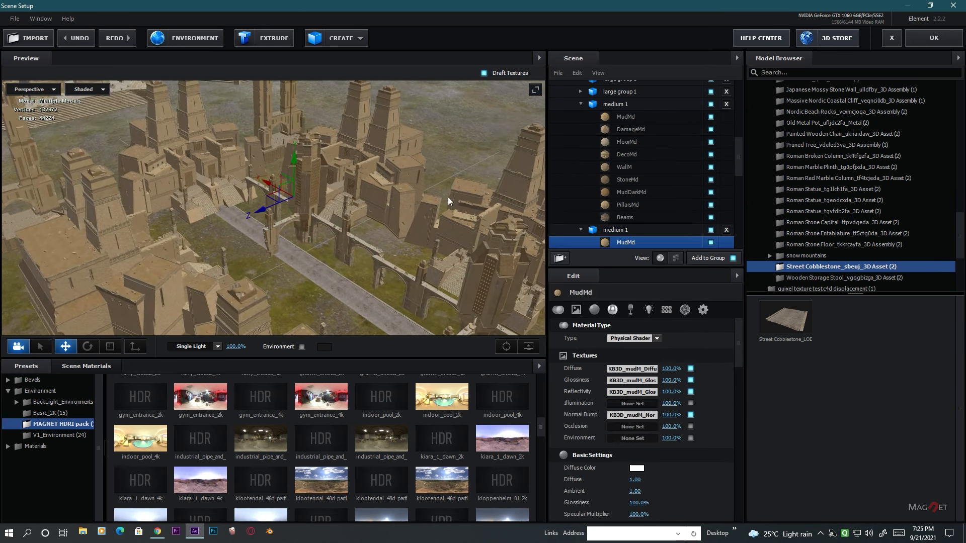
Move the rear medium 1 model along X to about 0.01 so it lines up with the road.
left_click(620, 231)
left_click_drag(325, 230, 320, 236)
left_click_drag(374, 255, 332, 292)
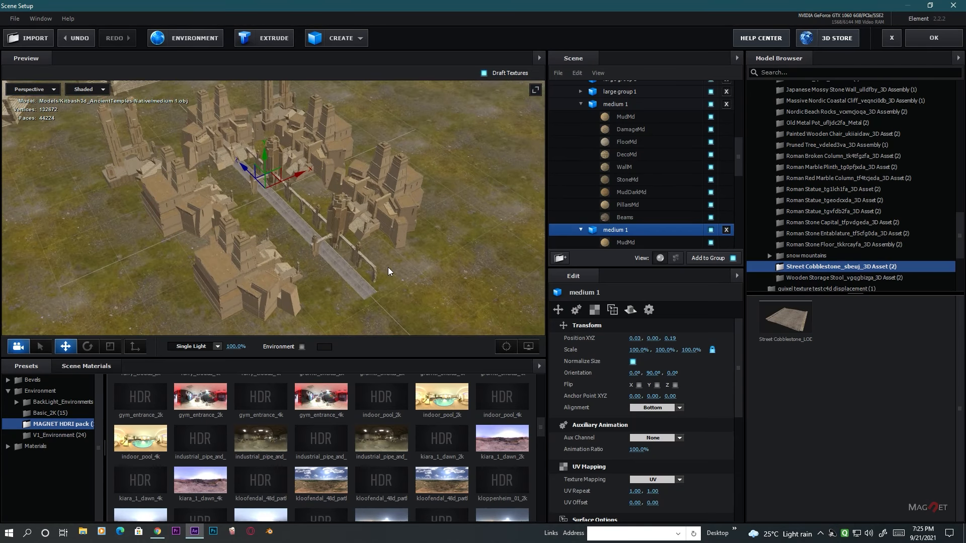
Add component 1 from the Kitbash3d_AncientTemples-Native folder and move it beyond the road's front end, to about Z -3.64.
left_click_drag(384, 310, 287, 264)
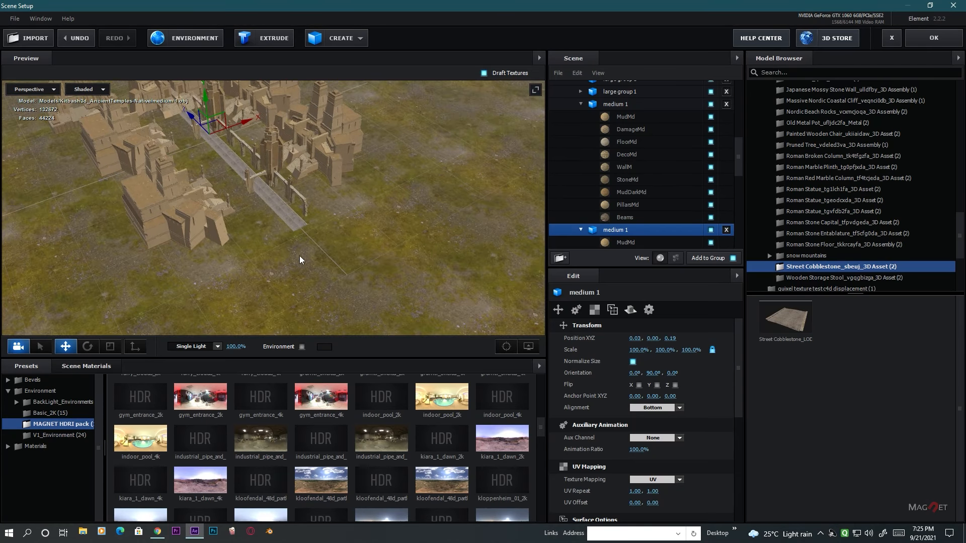
left_click_drag(346, 259, 237, 222)
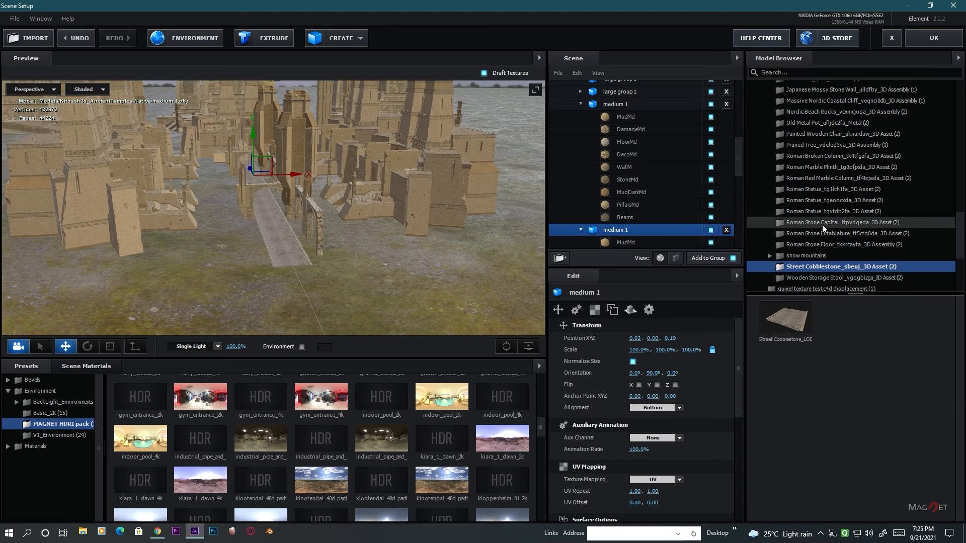
scroll(822, 224, "up", 3)
scroll(822, 224, "up", 10)
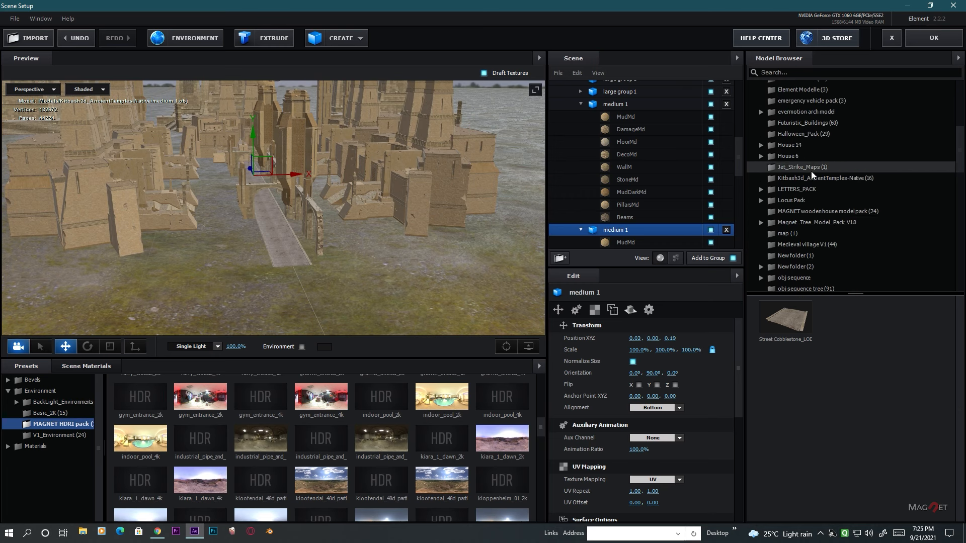
left_click(819, 180)
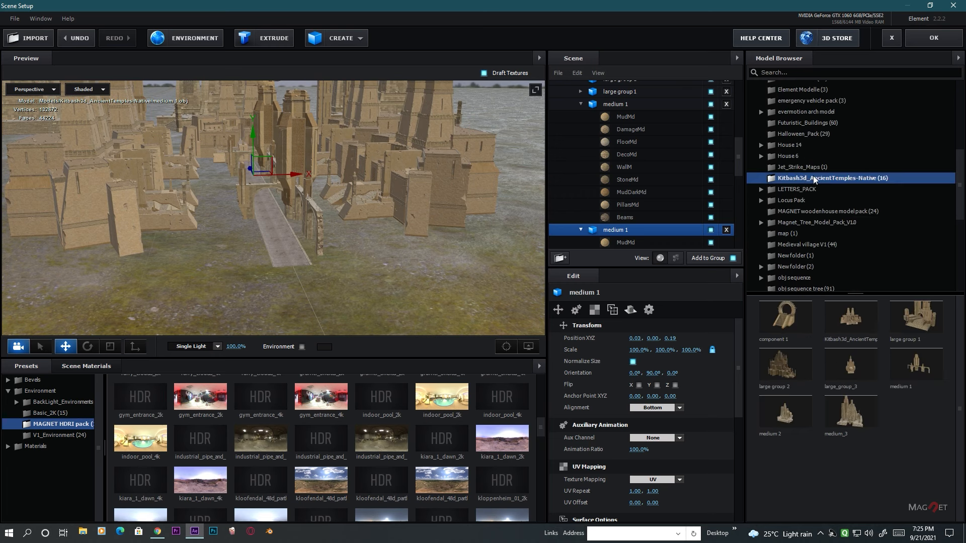
left_click(790, 308)
left_click_drag(238, 173, 226, 216)
left_click_drag(210, 159, 384, 265)
scroll(387, 262, "down", 3)
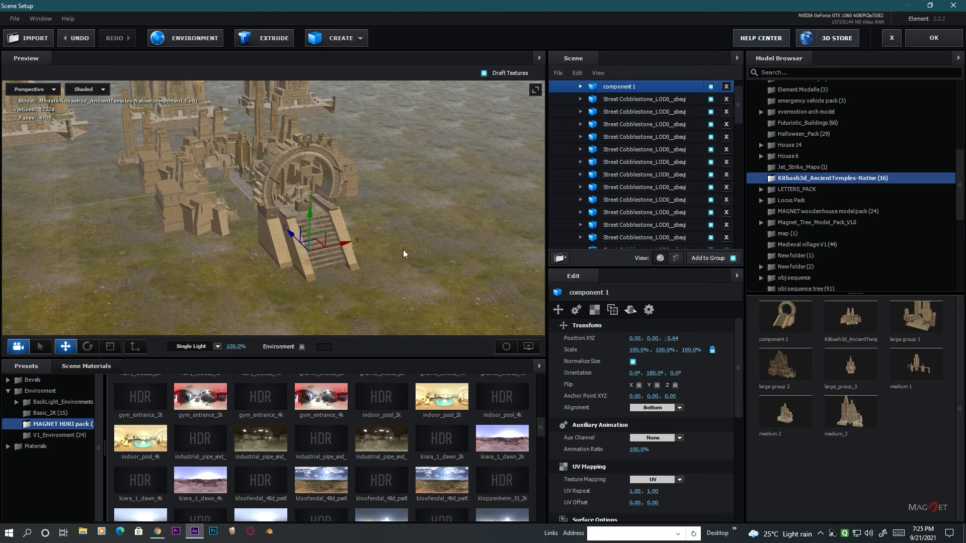
Scale component 1 down to 46% and duplicate it, placing the copy at about Z -2.89.
left_click_drag(640, 351, 598, 370)
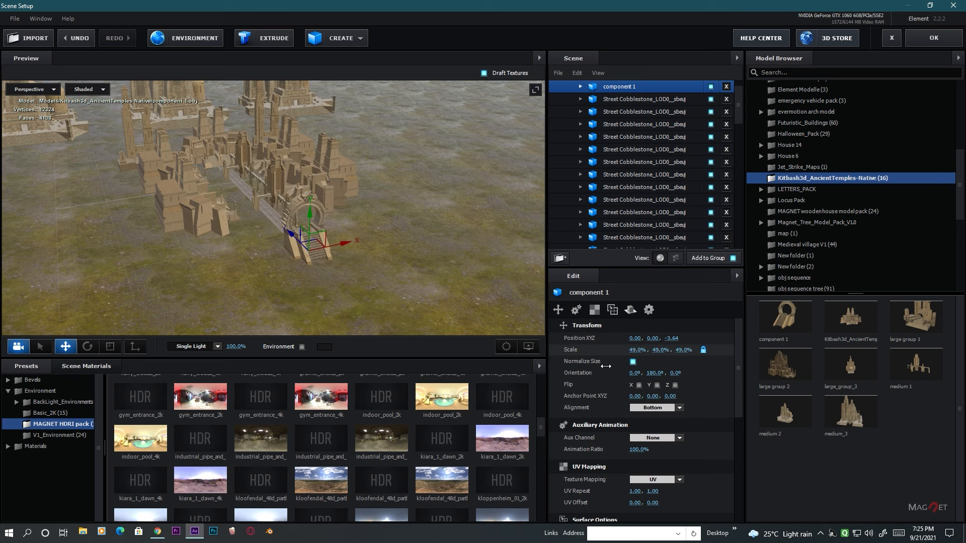
scroll(398, 283, "up", 3)
left_click_drag(398, 283, 227, 303)
key("ctrl+d")
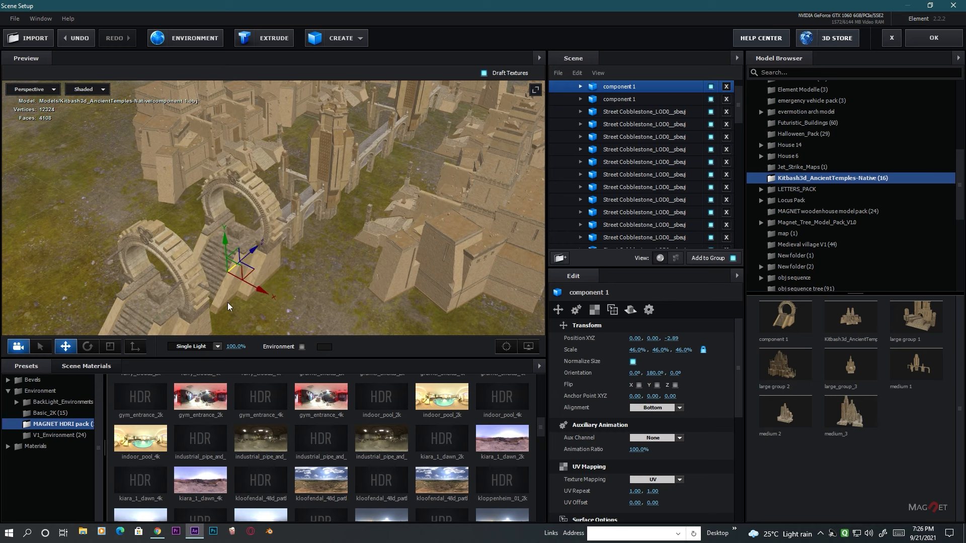
Rotate the component 1 copy to a Y orientation of 0° and move it to about Z -3.15 against the original.
left_click(87, 346)
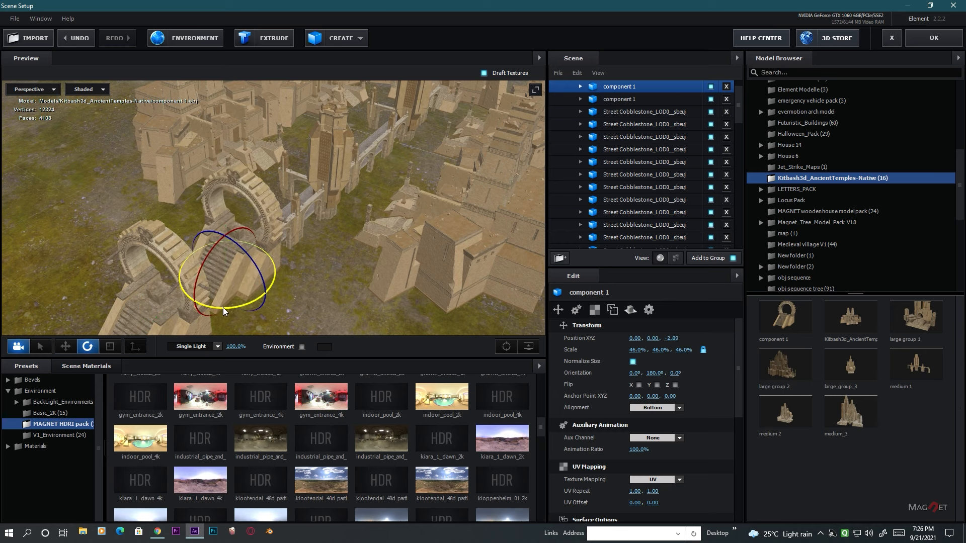
left_click_drag(223, 310, 435, 262)
left_click(65, 346)
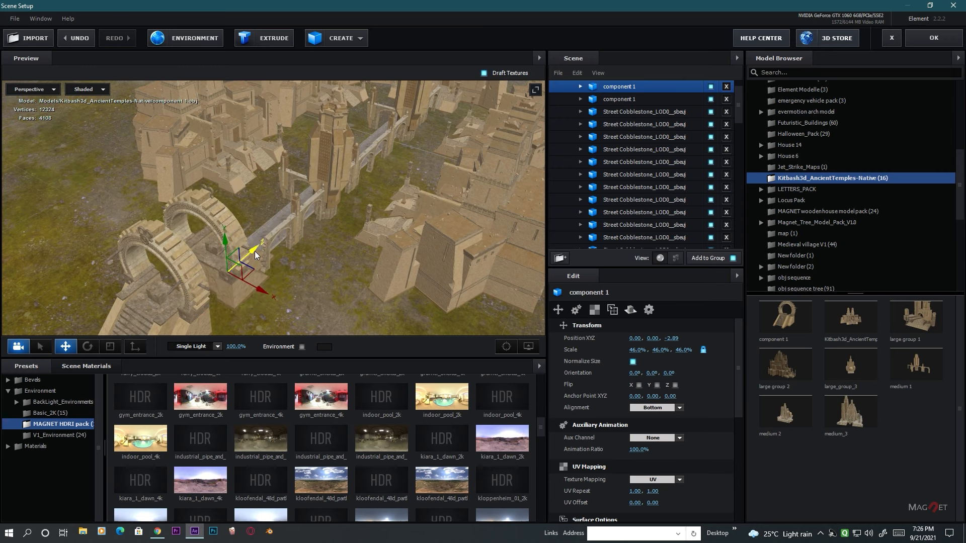
left_click_drag(255, 255, 372, 308)
scroll(347, 284, "down", 5)
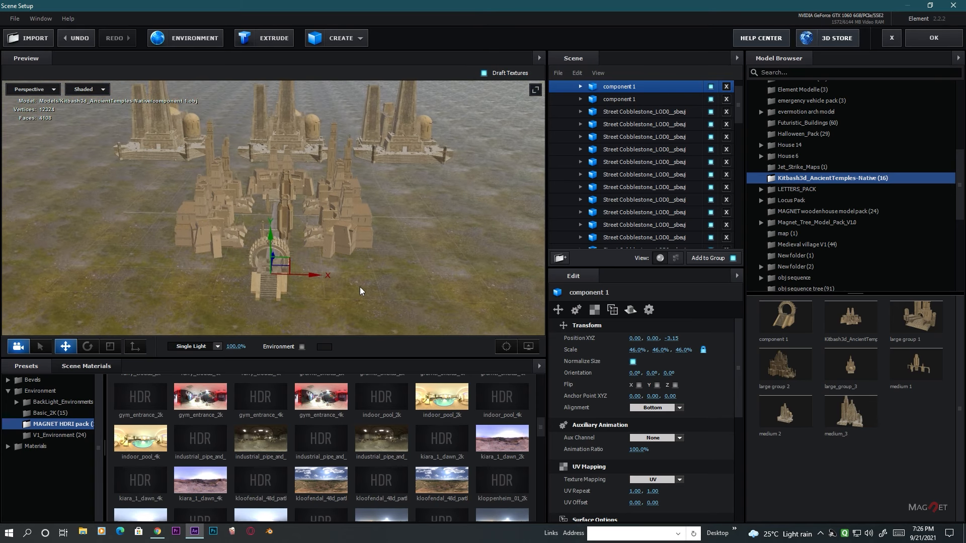
Turn on ambient occlusion in the preview's view options and inspect the city from several angles.
left_click(529, 347)
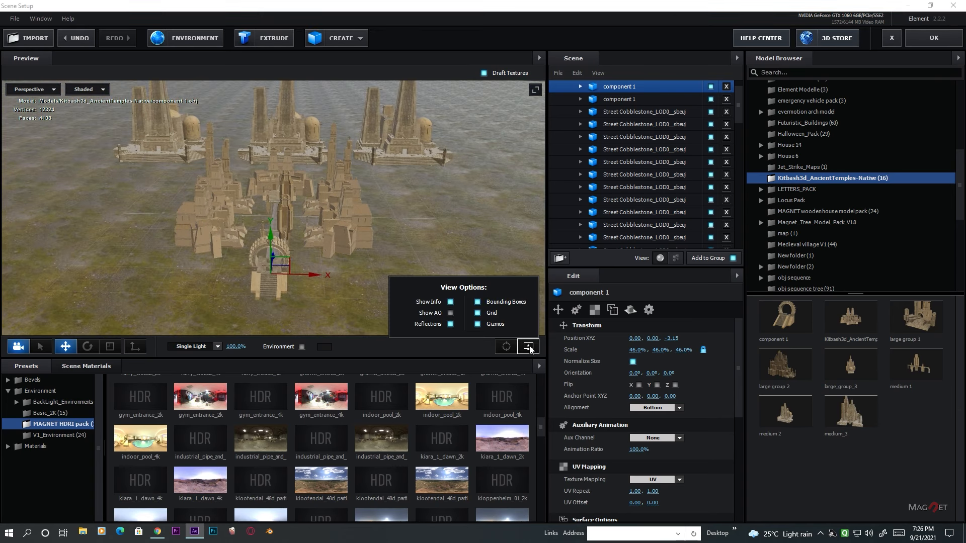
left_click(450, 314)
mouse_move(359, 222)
left_mouse_down()
mouse_move(390, 233)
mouse_move(388, 248)
mouse_move(360, 227)
left_mouse_up()
scroll(369, 246, "up", 5)
scroll(369, 246, "down", 6)
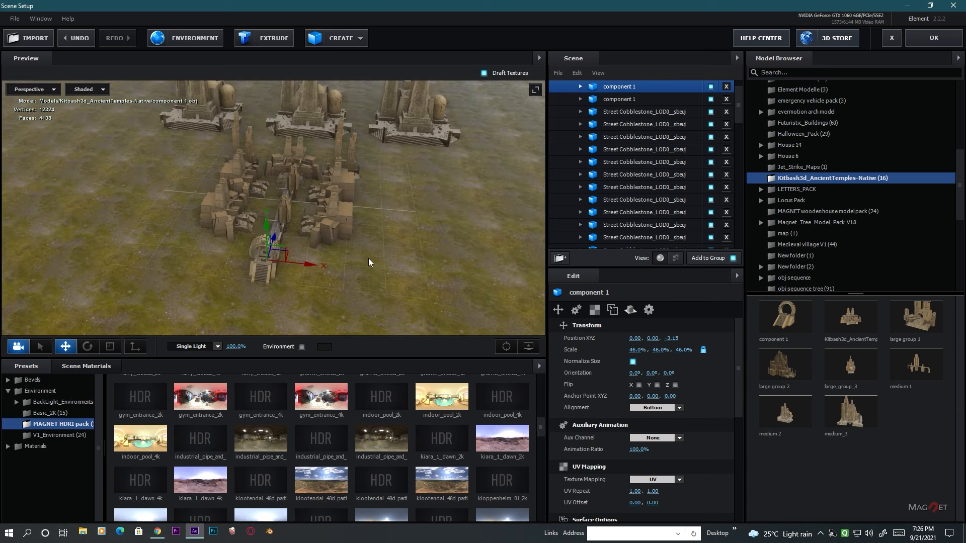
left_click_drag(388, 243, 377, 276)
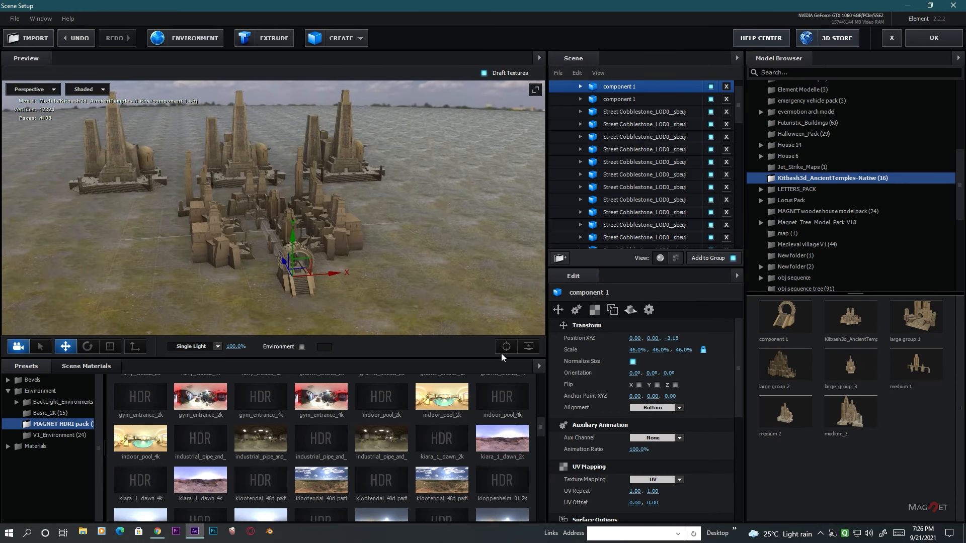
left_click_drag(399, 232, 329, 255)
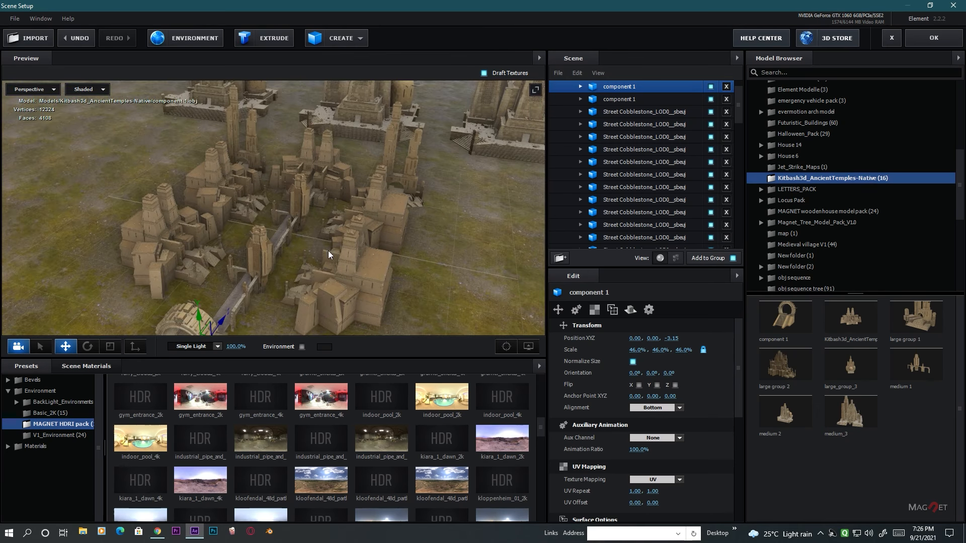
Turn off ambient occlusion in the preview's view options and view the city from a low front angle.
left_click(528, 346)
left_click(451, 313)
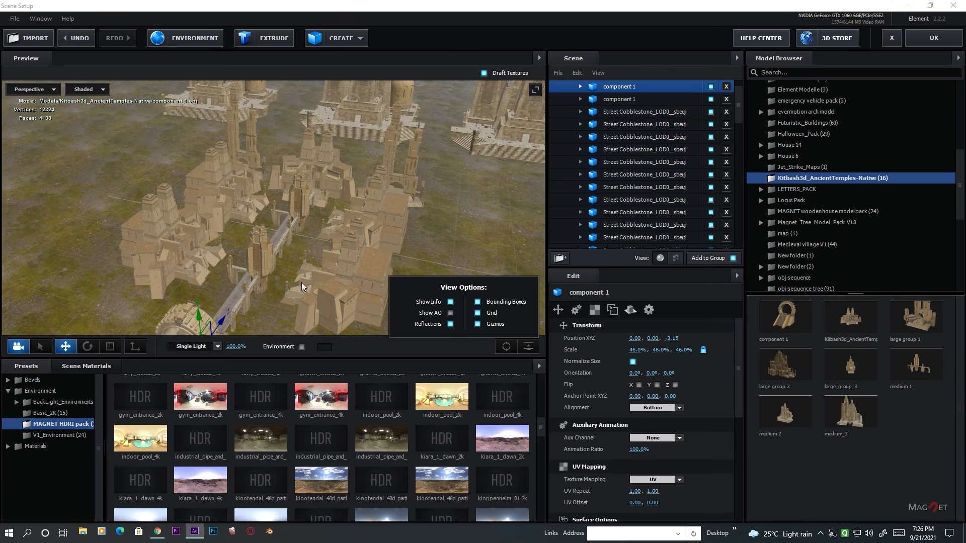
left_click_drag(301, 282, 228, 280)
left_click_drag(322, 276, 313, 311)
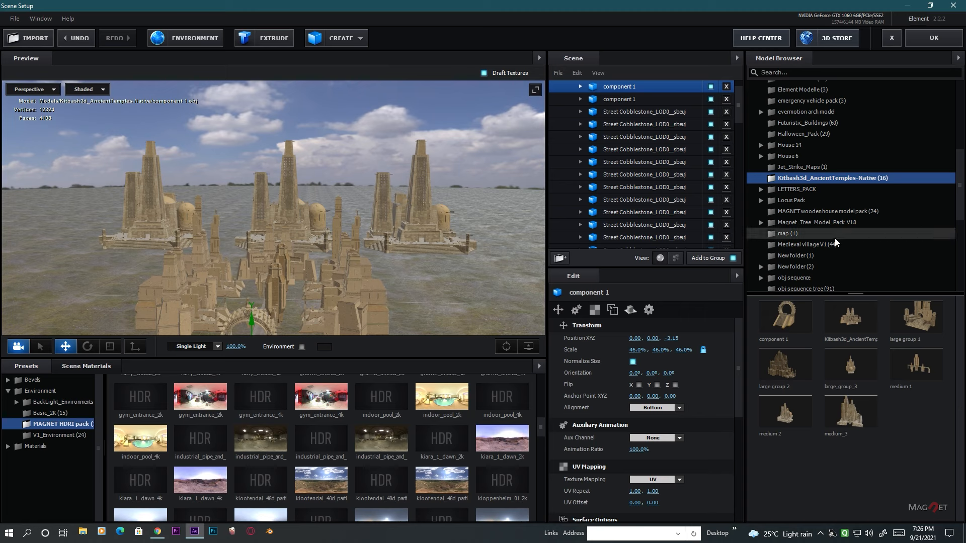
Add the Ceiba tree new model from the Trees_with_leaves folder of Magnet_Tree_Model_Pack_V1.0 to the scene.
double_click(827, 222)
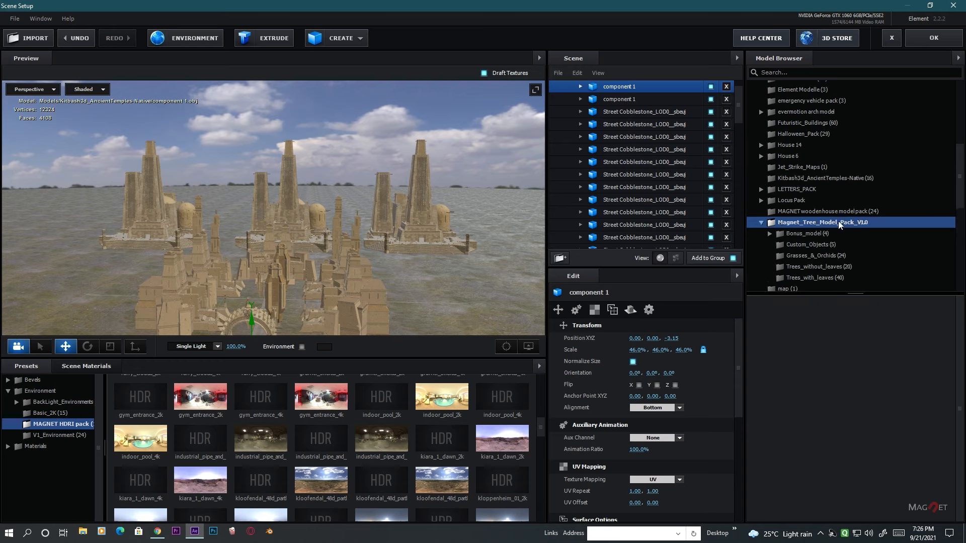
scroll(840, 220, "down", 2)
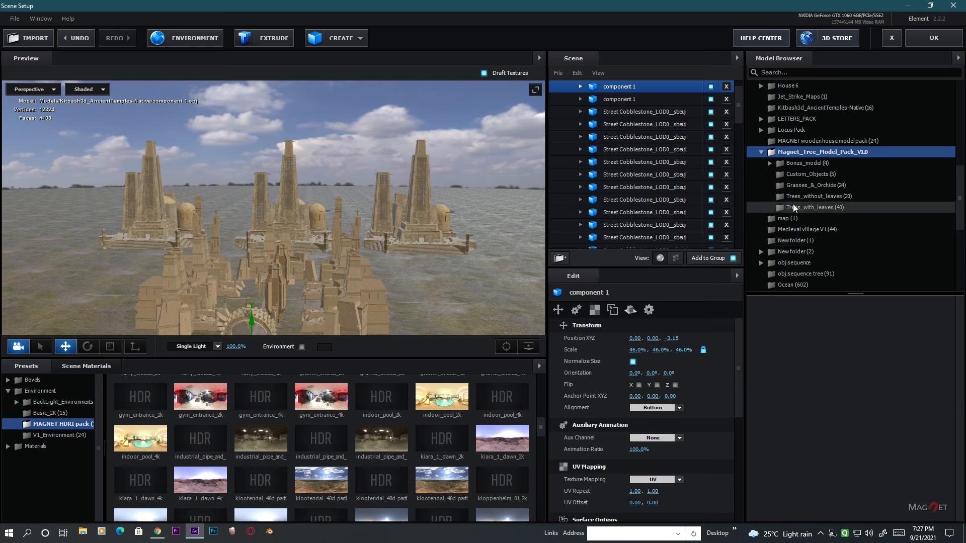
left_click(817, 206)
scroll(826, 422, "down", 2)
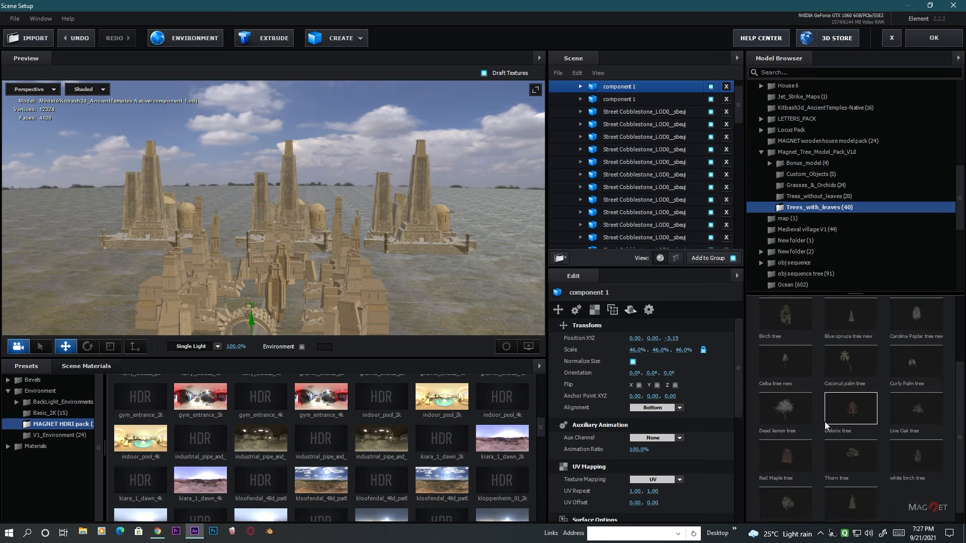
scroll(841, 465, "down", 1)
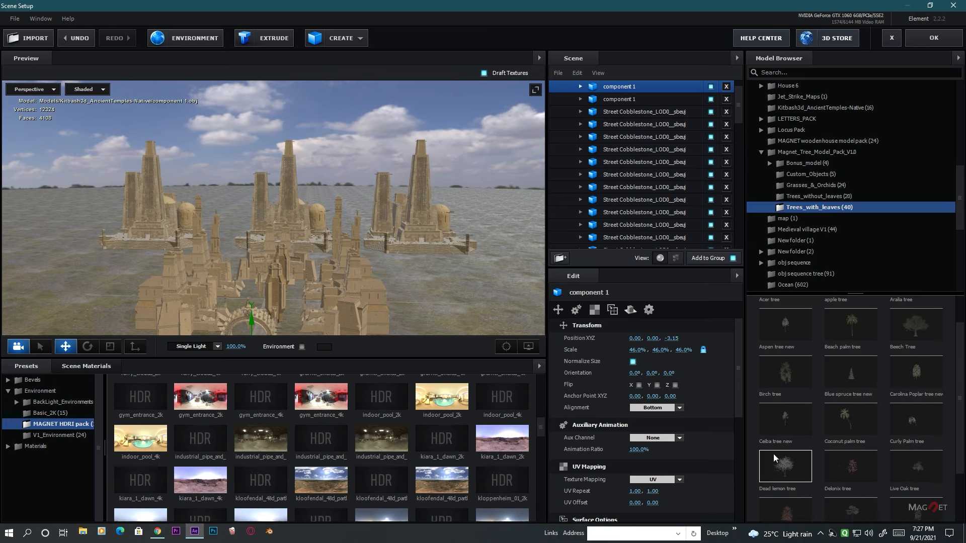
scroll(789, 419, "down", 2)
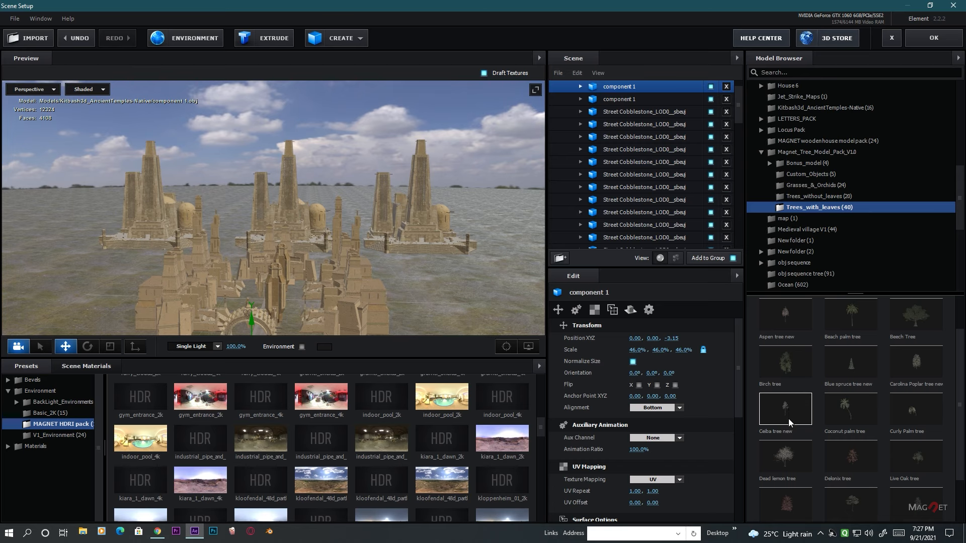
left_click(796, 359)
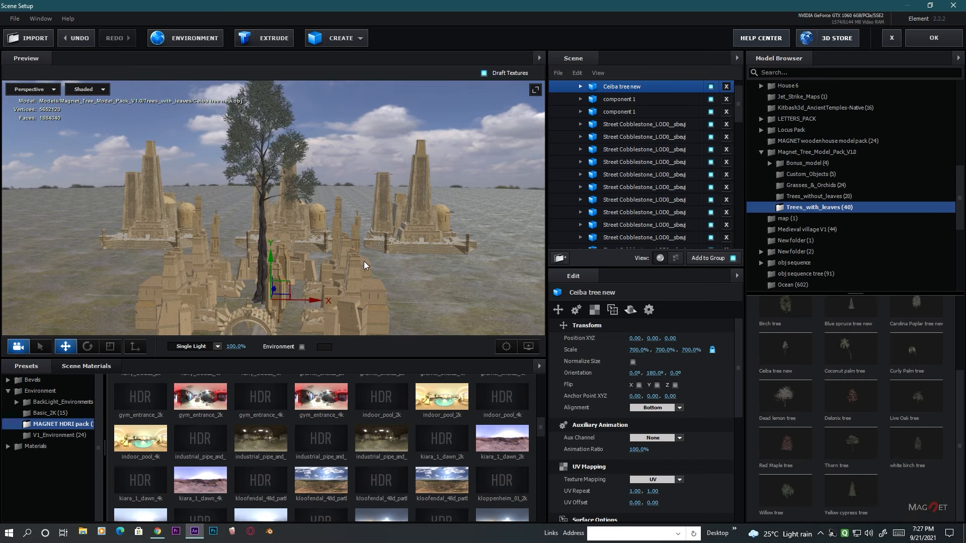
Examine the Ceiba tree's foliage and its size against the temples from near and far.
scroll(364, 262, "down", 2)
scroll(342, 269, "up", 4)
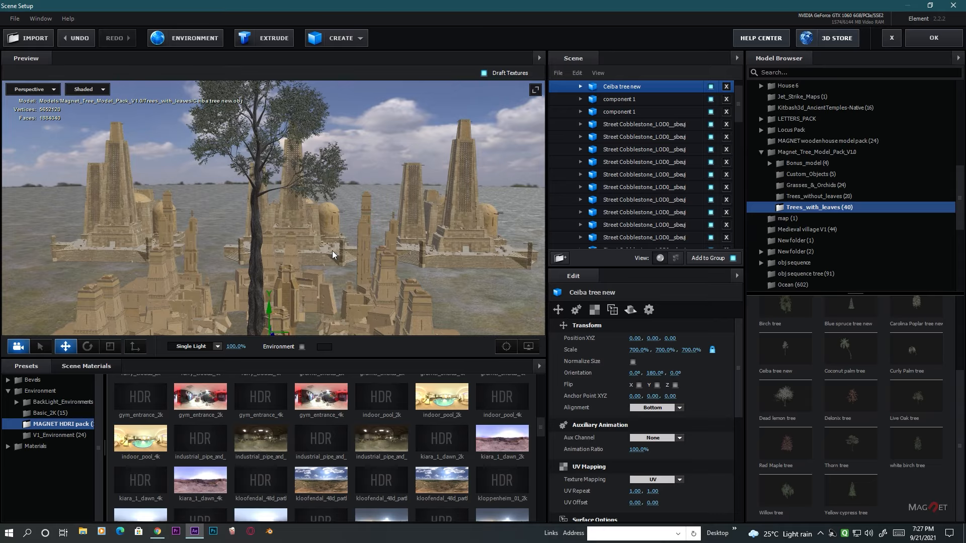
scroll(332, 250, "up", 8)
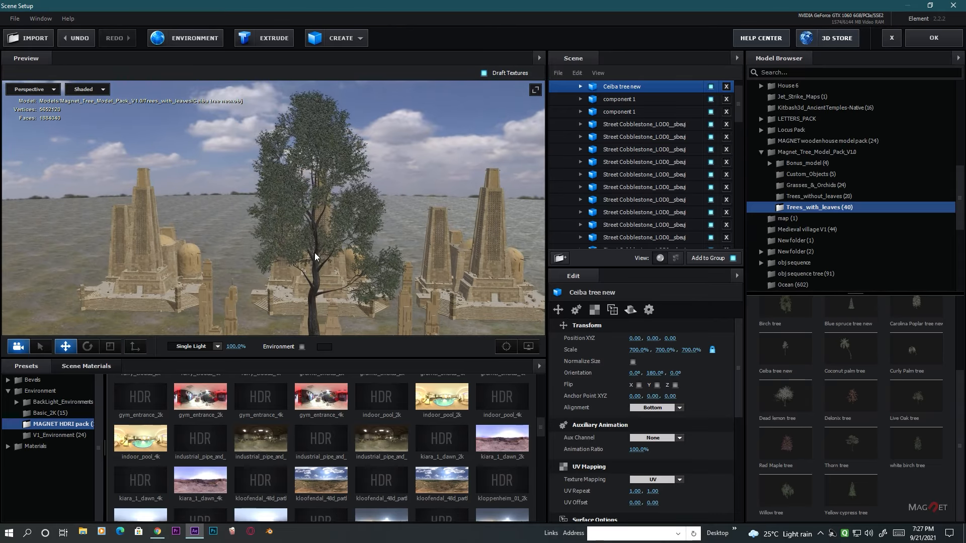
scroll(322, 237, "down", 10)
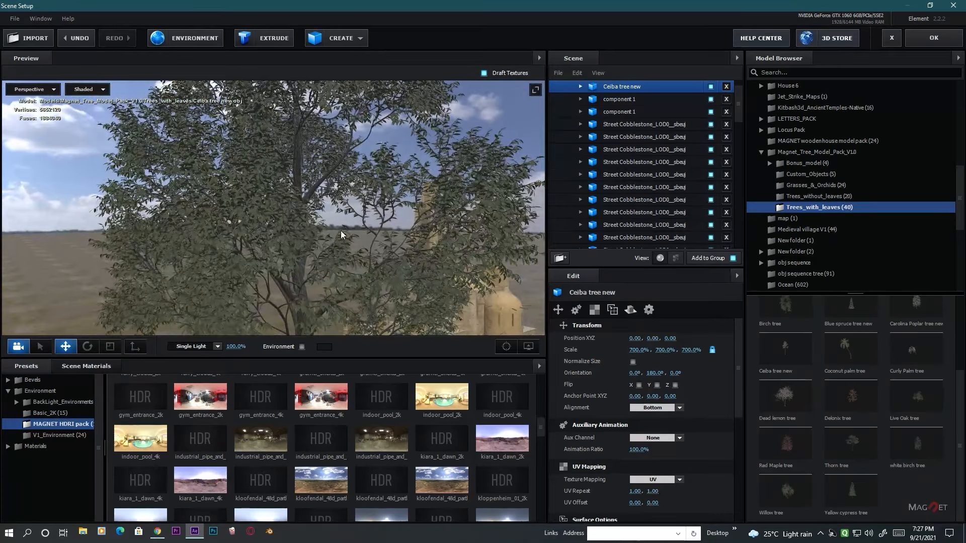
left_click_drag(303, 276, 351, 285)
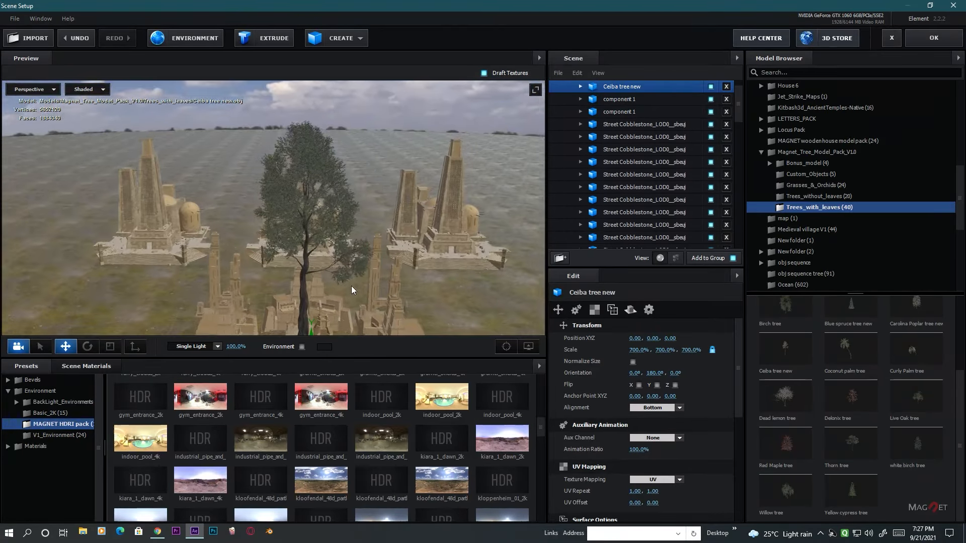
scroll(311, 252, "up", 5)
scroll(322, 253, "down", 2)
scroll(334, 270, "down", 3)
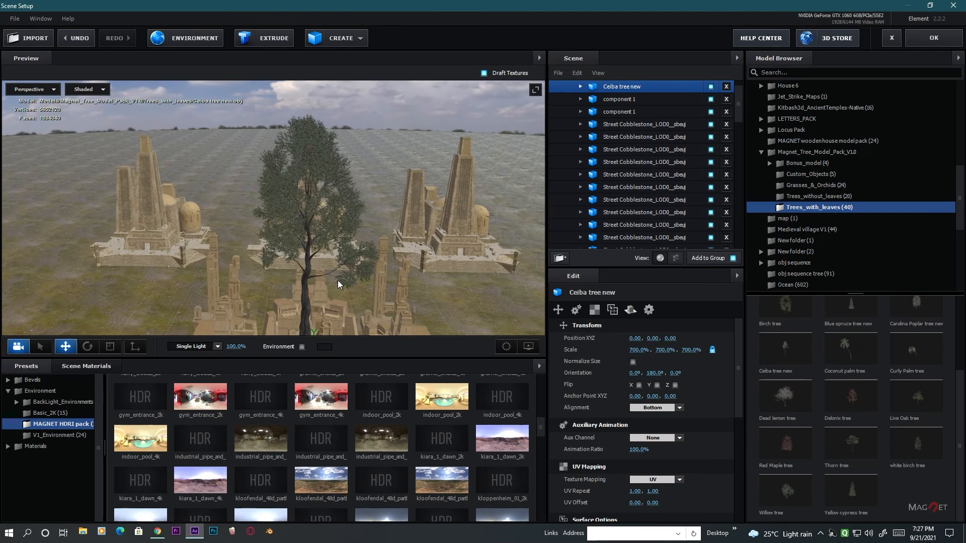
left_click_drag(337, 280, 322, 297)
scroll(278, 257, "up", 3)
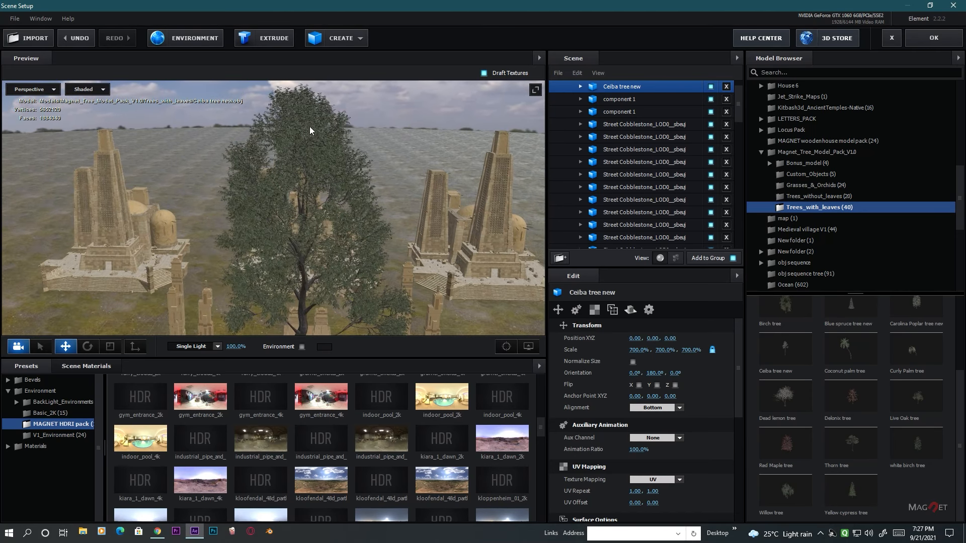
Brighten the diffuse texture of the Ceiba tree's Leaf material by setting its middle input level to 0.27.
left_click(581, 86)
left_click(619, 113)
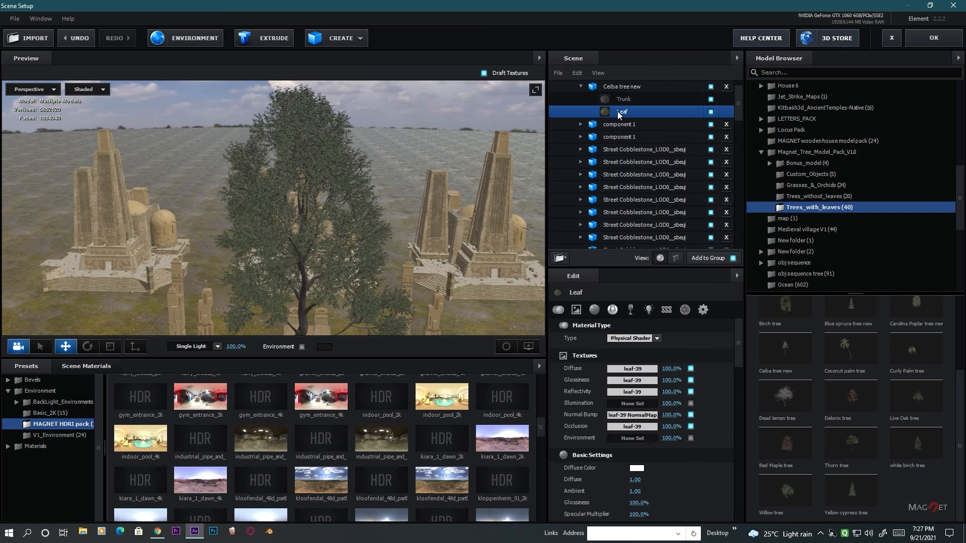
left_click(635, 369)
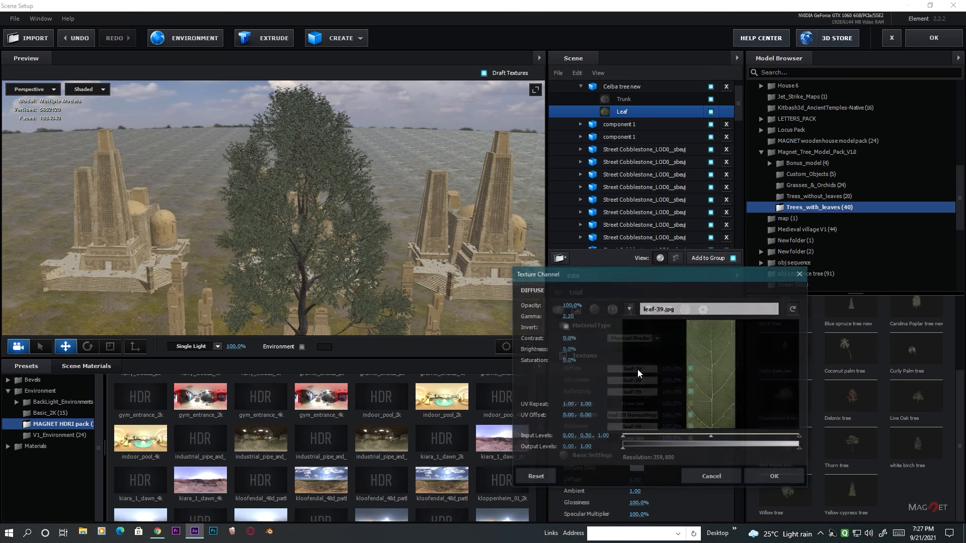
left_click_drag(713, 437, 672, 438)
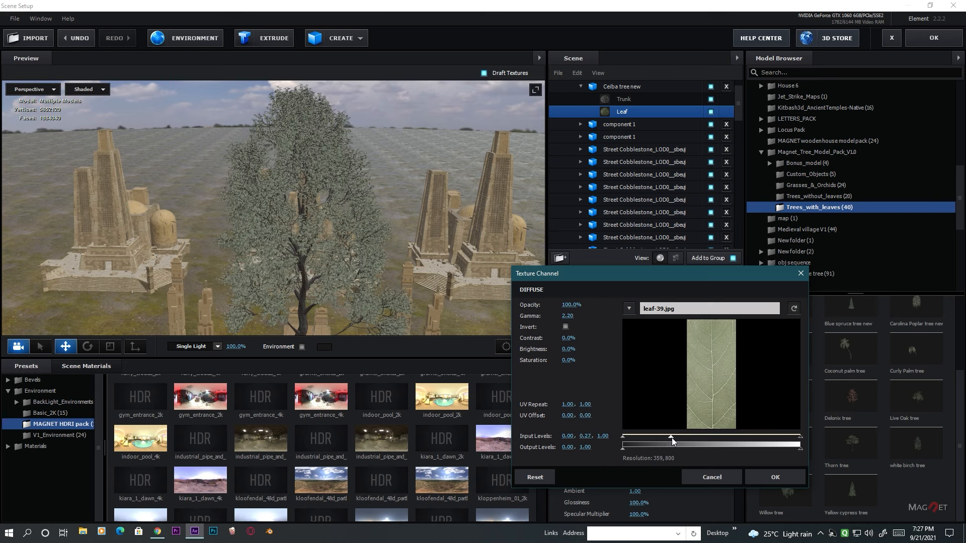
left_click(770, 477)
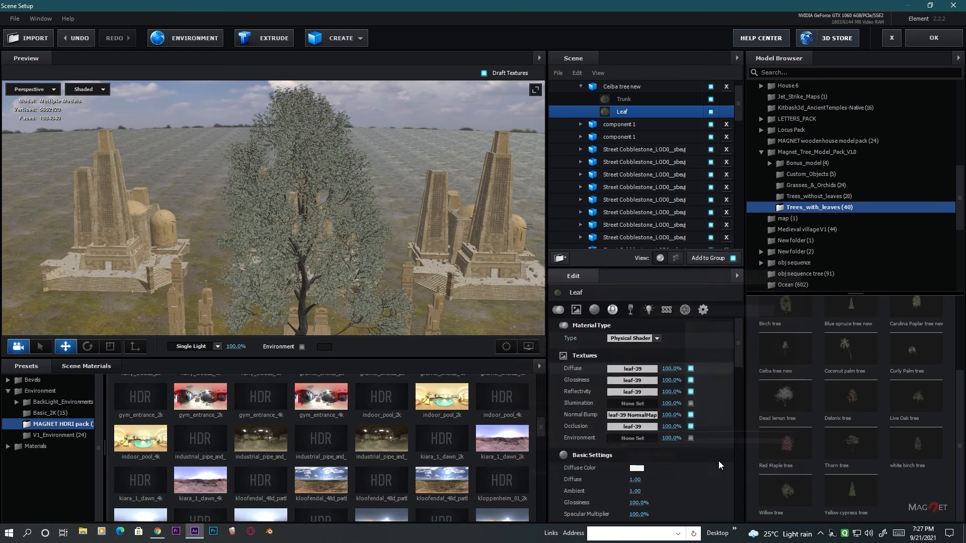
Set the Leaf material's diffuse color to the yellow-green BBFF59.
left_click(637, 467)
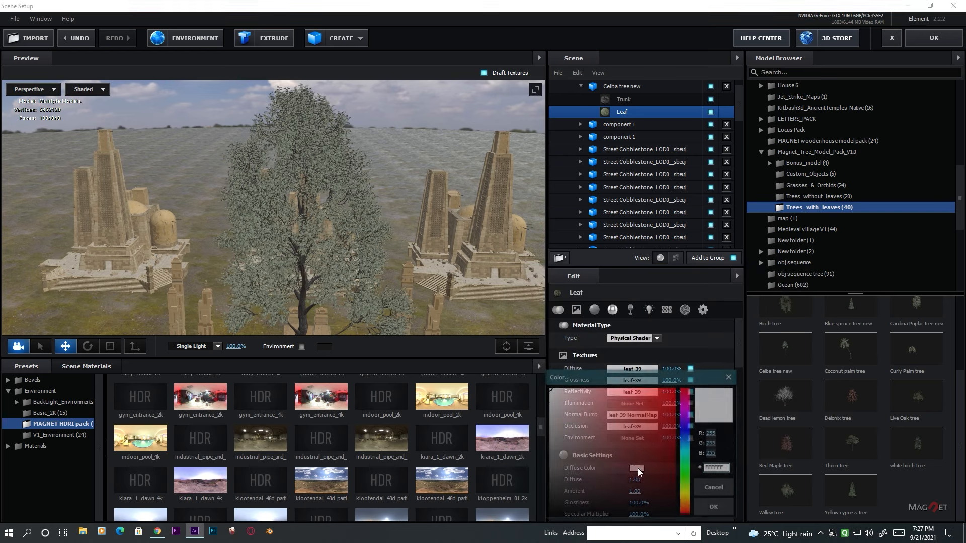
left_click(688, 486)
left_click(631, 388)
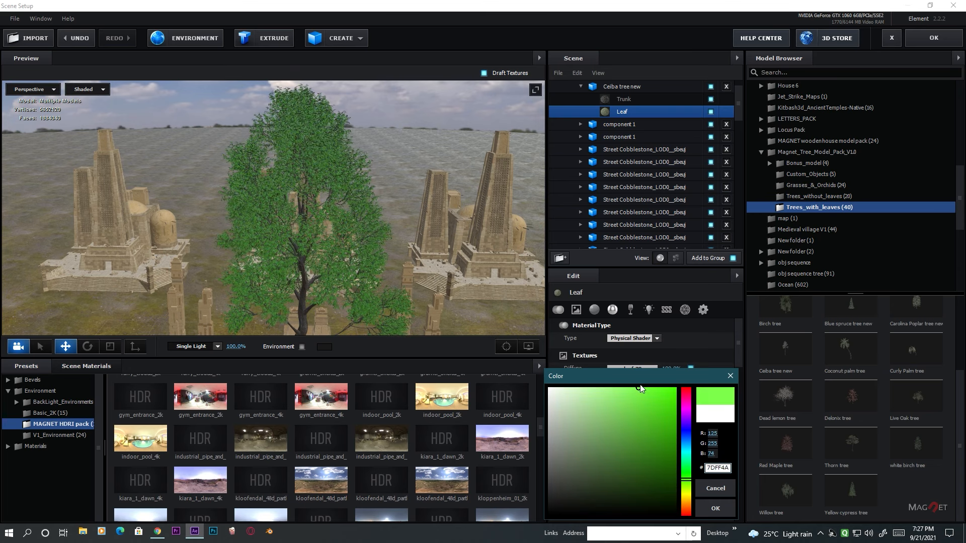
mouse_move(687, 484)
left_mouse_down()
mouse_move(688, 473)
mouse_move(692, 483)
left_mouse_up()
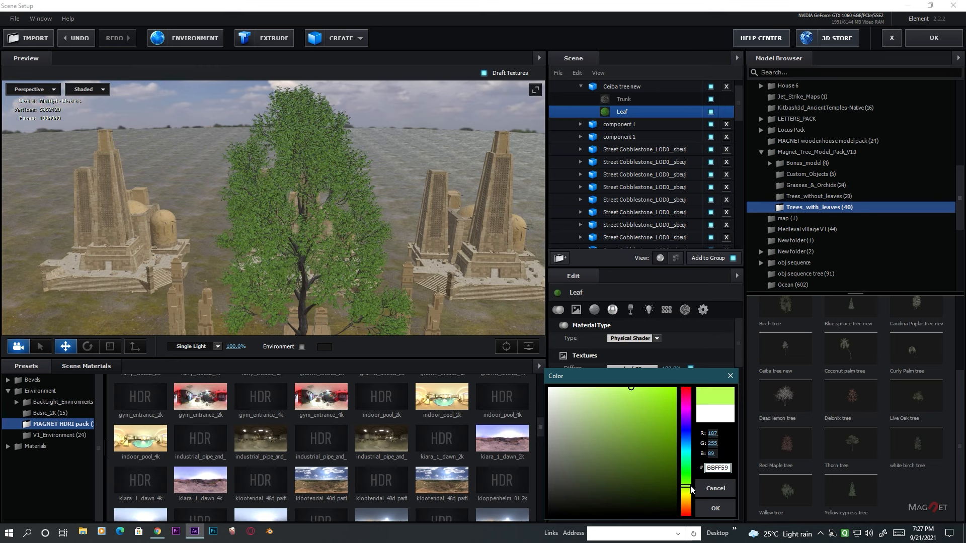
left_click(716, 509)
mouse_move(733, 332)
left_mouse_down()
mouse_move(750, 376)
mouse_move(748, 324)
left_mouse_up()
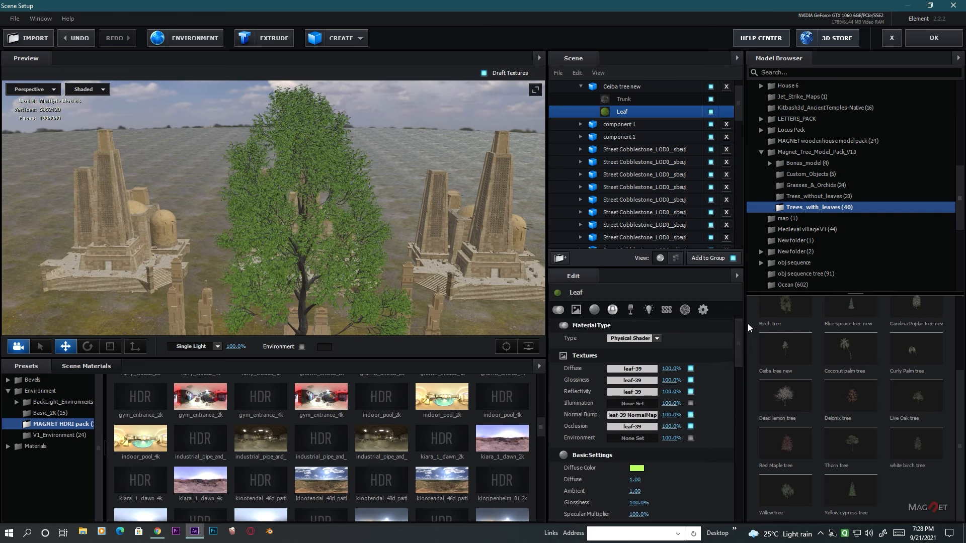
Raise the input levels of the Leaf material's glossiness texture and copy that texture to the reflectivity channel.
left_click(633, 382)
left_click_drag(624, 447, 723, 447)
left_click_drag(773, 449, 740, 449)
left_click(775, 489)
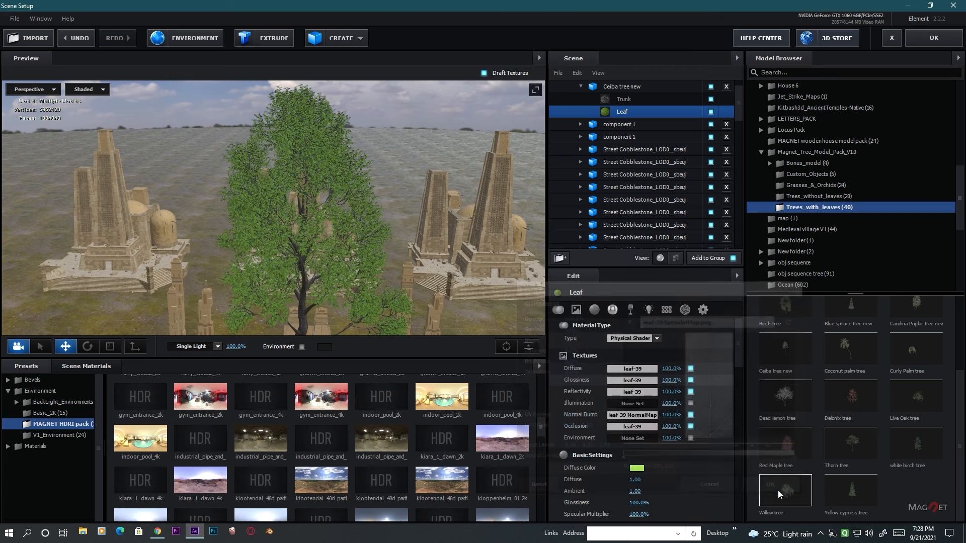
right_click(633, 382)
left_click(650, 397)
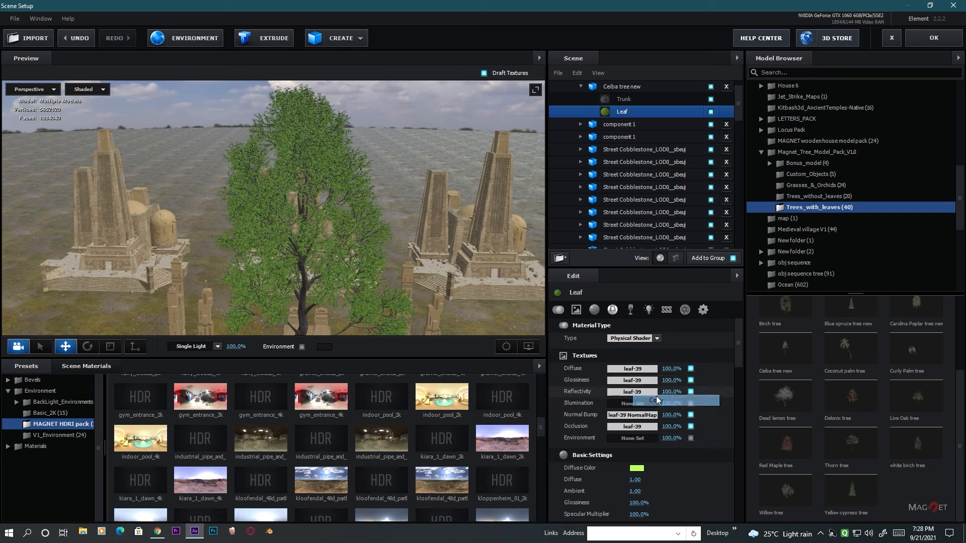
right_click(622, 391)
left_click(650, 429)
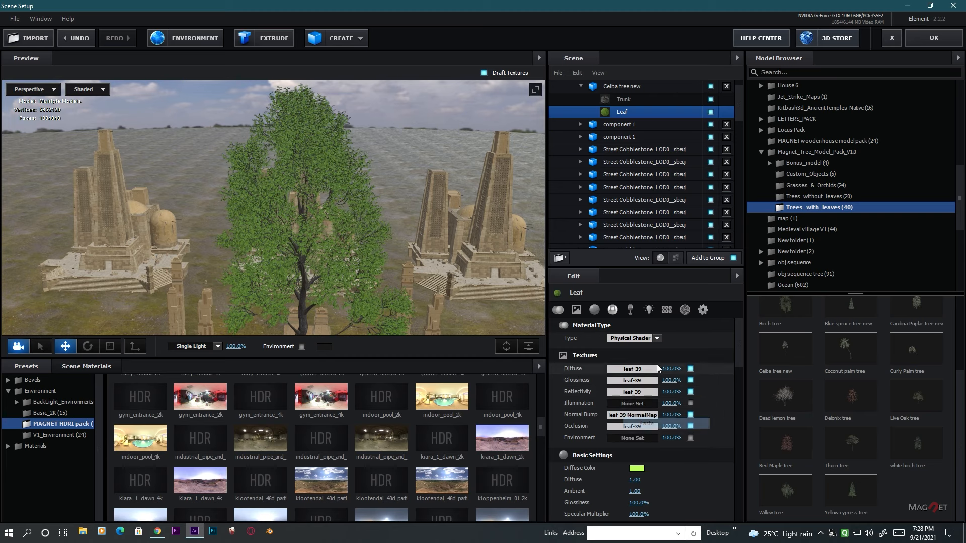
Set the Leaf material's reflectivity intensity to 15%.
scroll(664, 468, "down", 2)
scroll(705, 456, "down", 3)
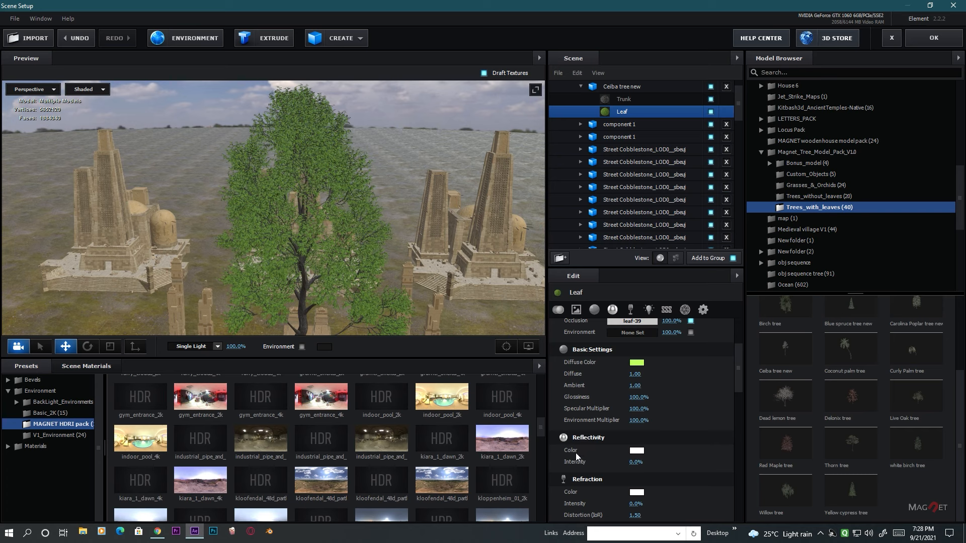
left_click_drag(646, 464, 656, 468)
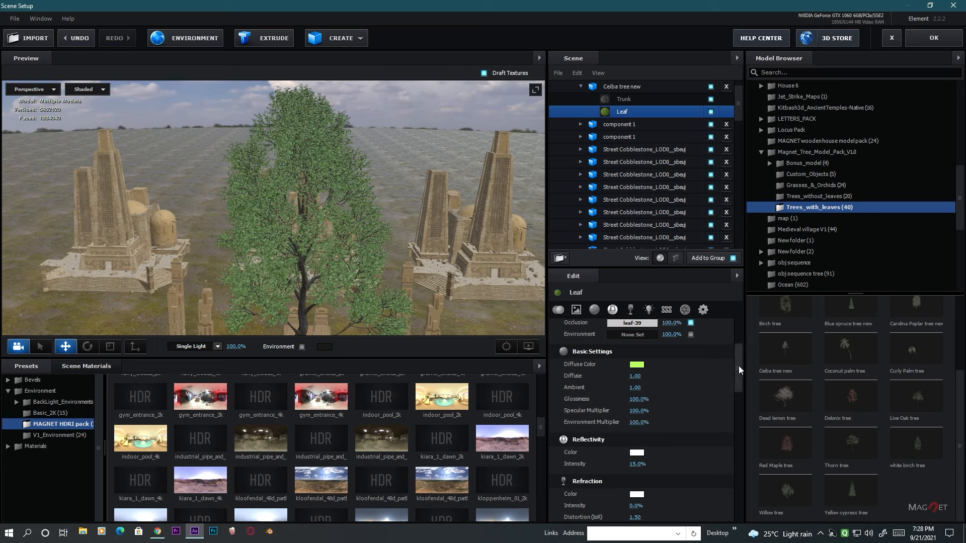
Enable subsurface scattering on the Leaf material and set its scatter color to the yellow FFE21F.
left_click_drag(738, 366, 741, 439)
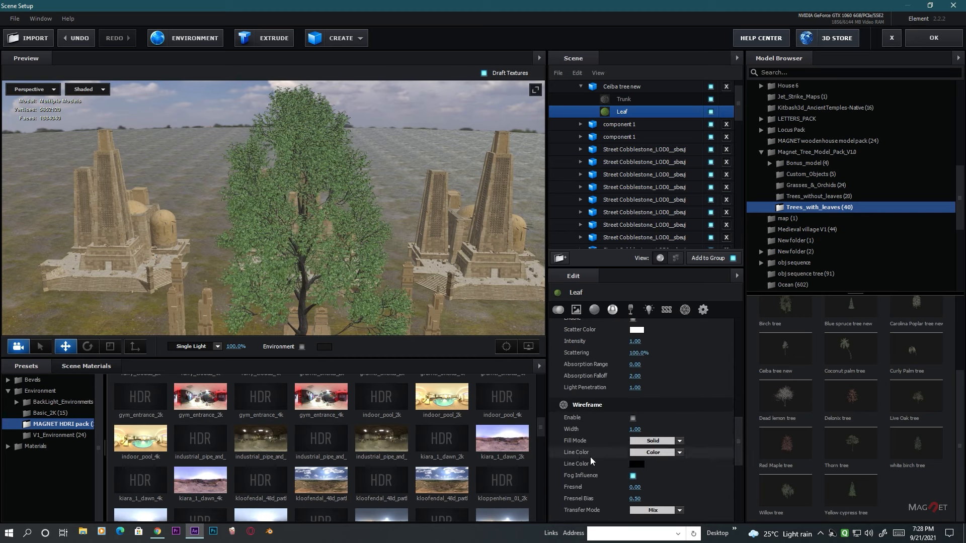
scroll(592, 457, "down", 3)
scroll(602, 433, "up", 4)
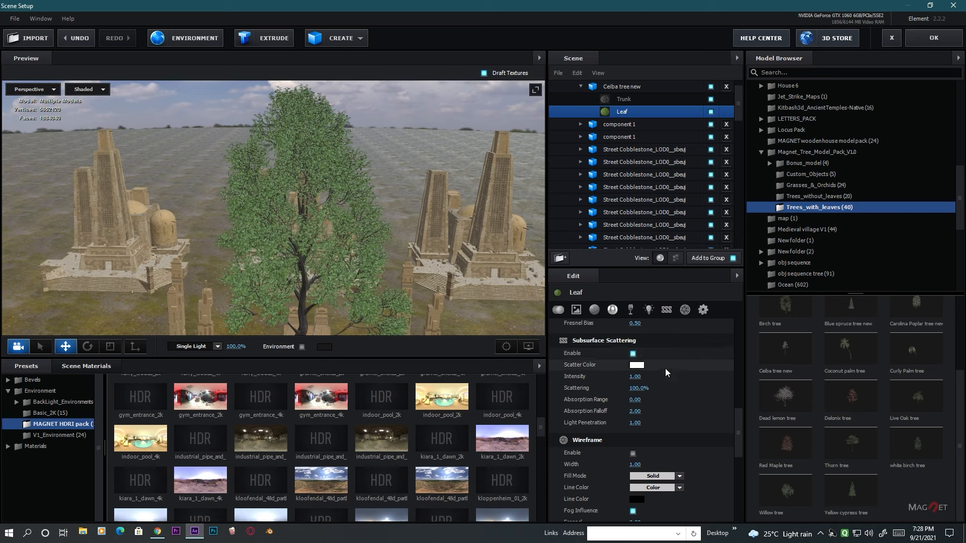
left_click(637, 366)
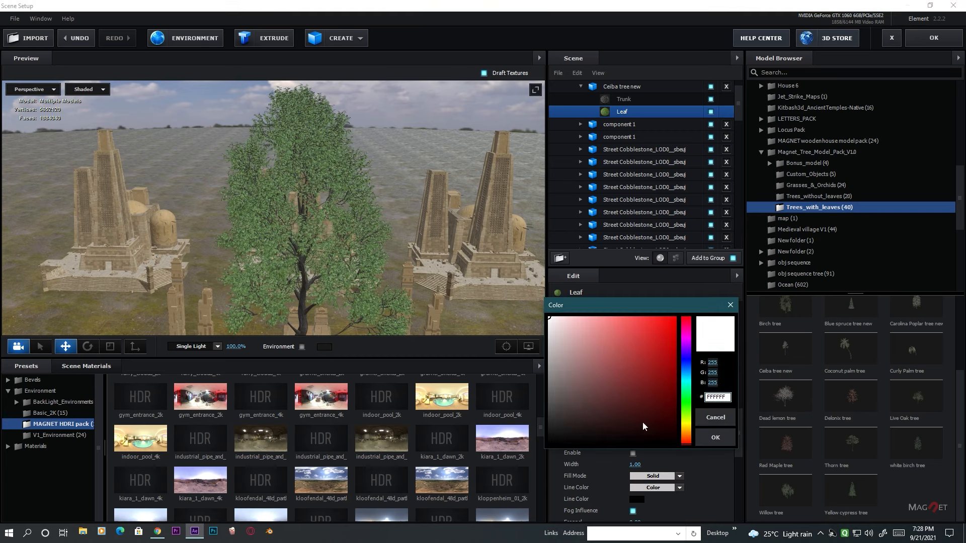
left_click_drag(689, 432, 687, 429)
left_click_drag(666, 354, 674, 321)
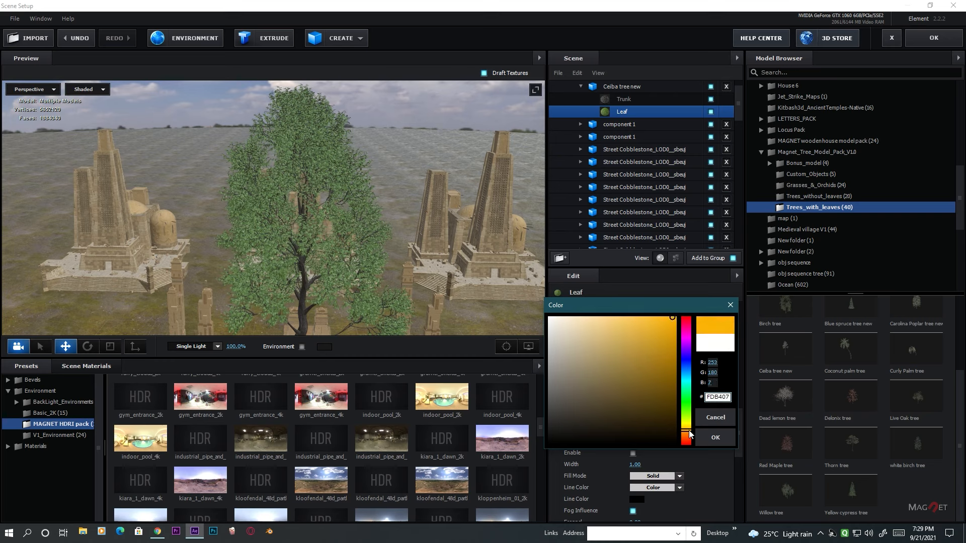
left_click_drag(690, 434, 689, 427)
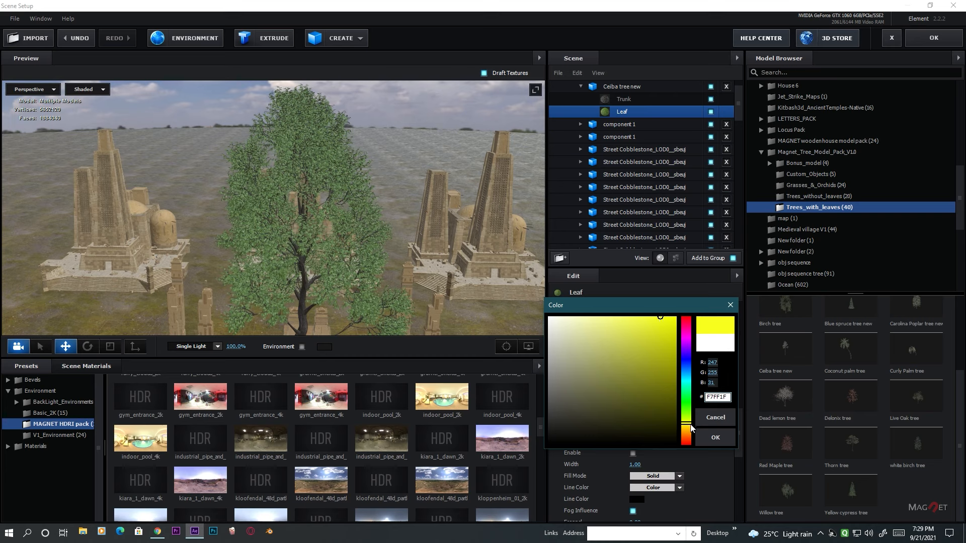
left_click_drag(691, 425, 689, 428)
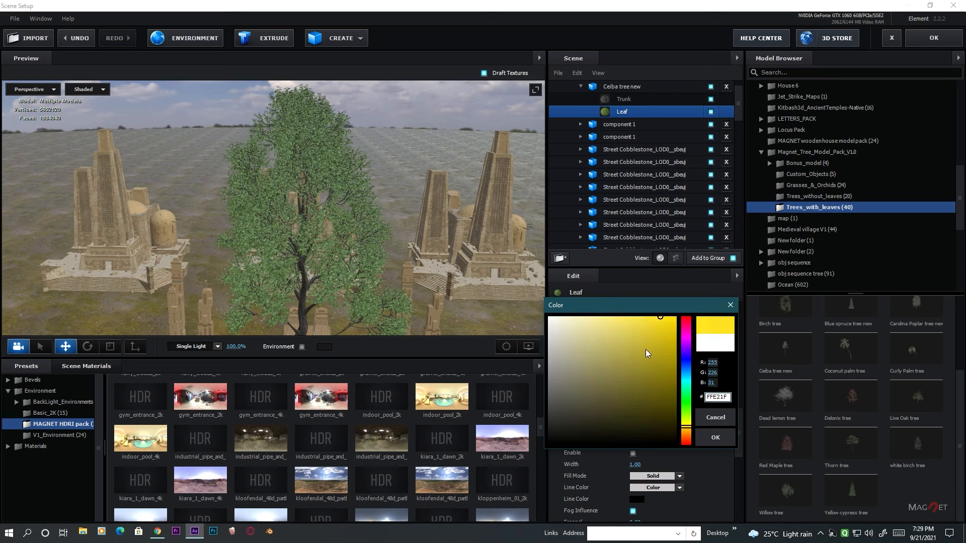
left_click(708, 437)
Light the preview with the SSS preset at 368% and check the leaf scattering from several sides of the tree.
left_click_drag(273, 300, 298, 276)
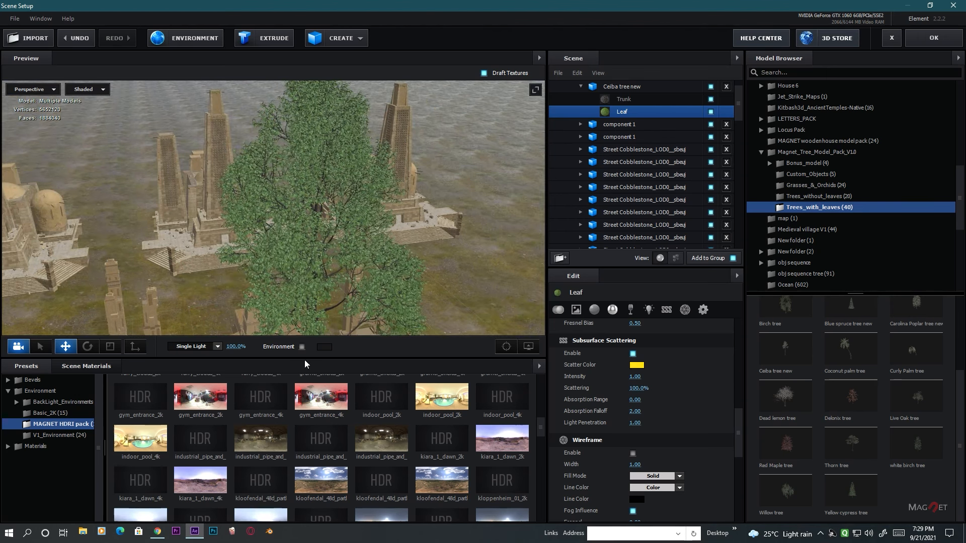
left_click(217, 347)
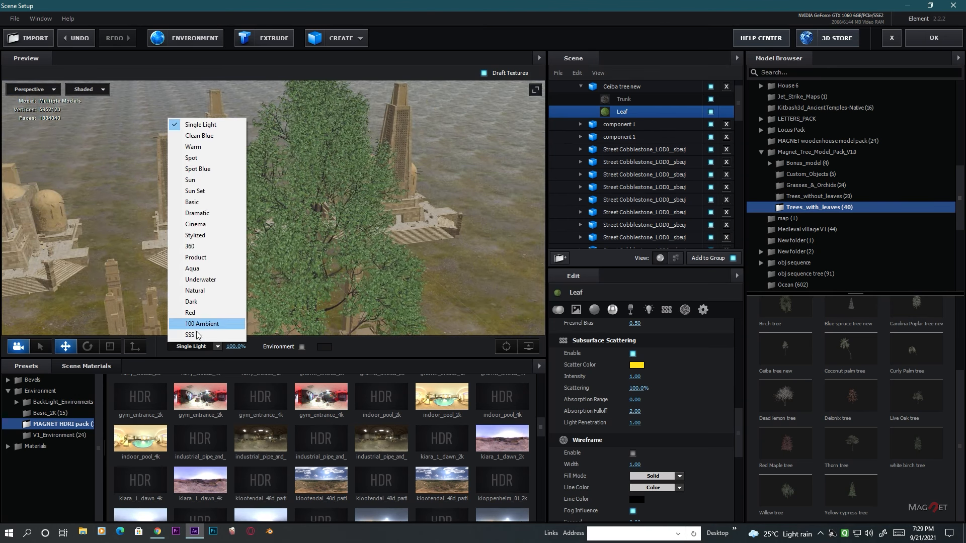
left_click(199, 335)
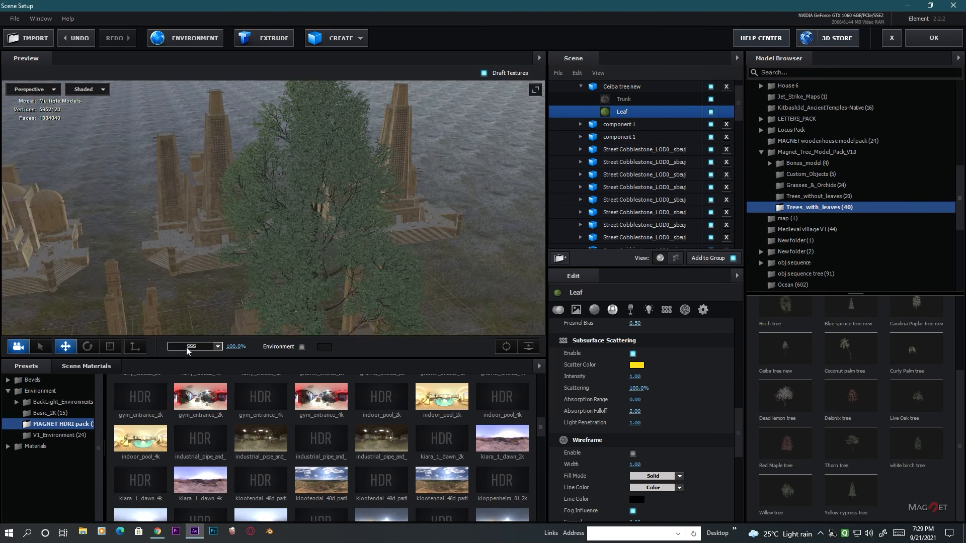
left_click_drag(236, 347, 367, 355)
left_click_drag(346, 256, 211, 285)
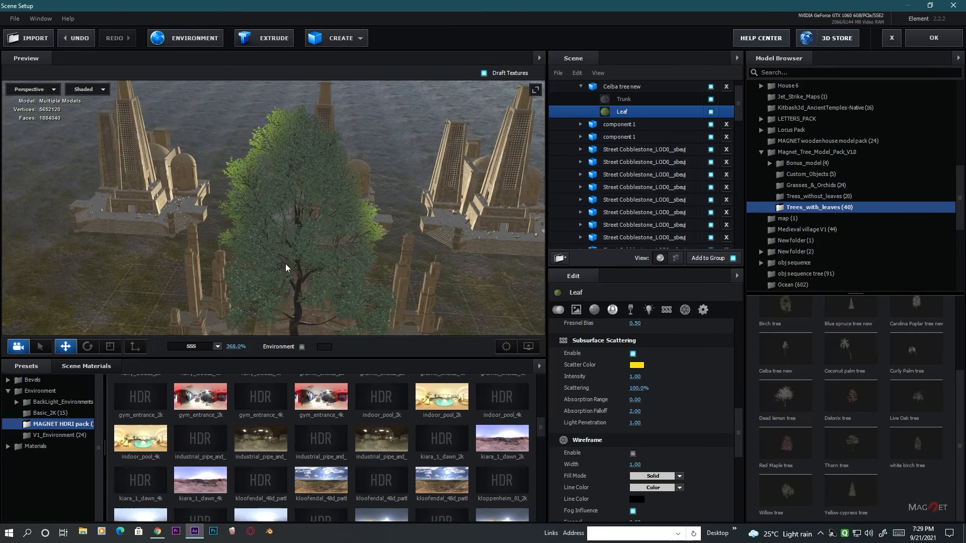
left_click_drag(285, 264, 326, 265)
left_click_drag(312, 172, 396, 203)
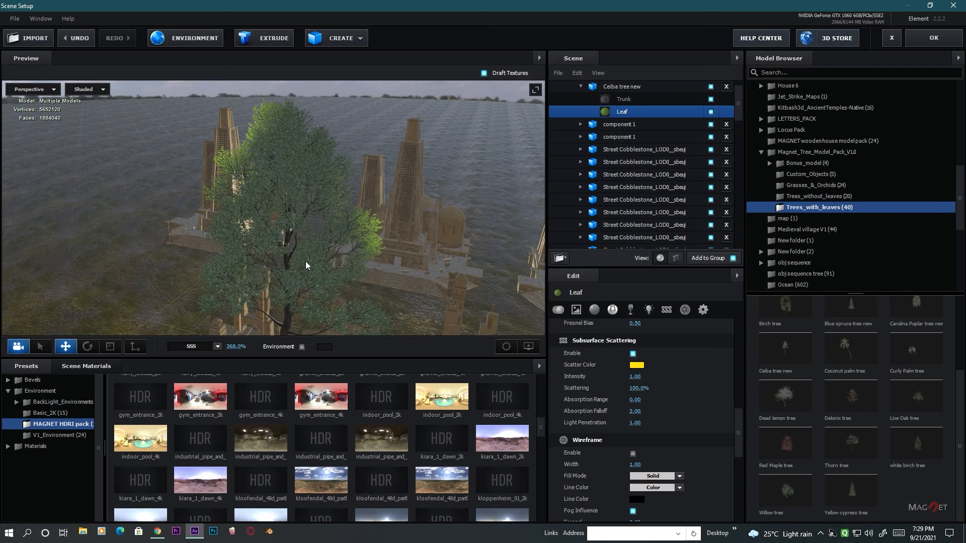
left_click_drag(306, 261, 316, 229)
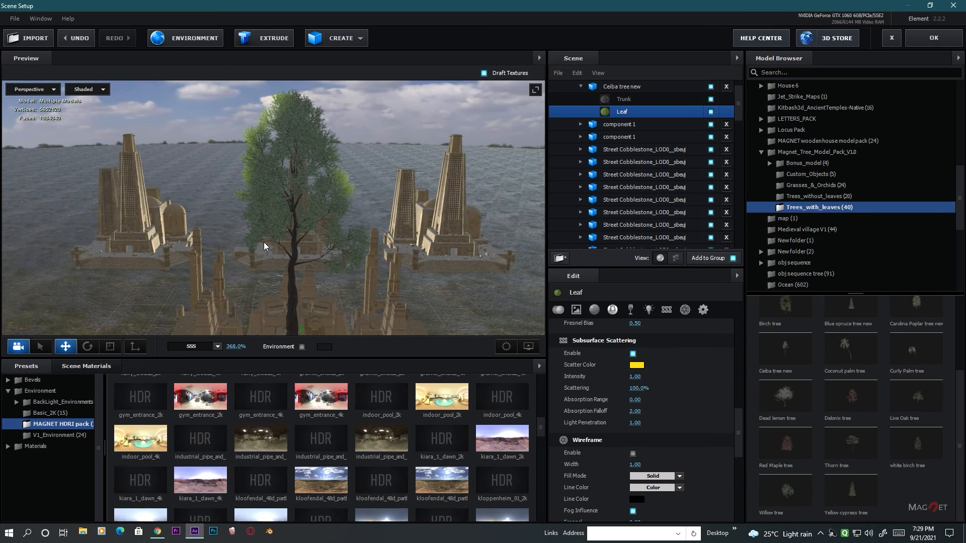
left_click_drag(288, 261, 429, 225)
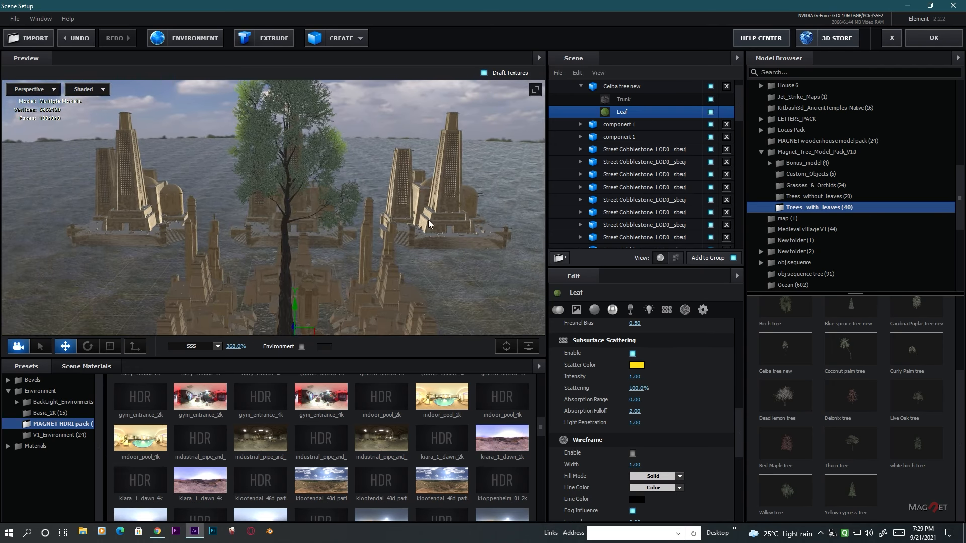
Add the Aspen tree new model to the scene and move it beside the Ceiba tree to about X 0.53.
left_click(627, 100)
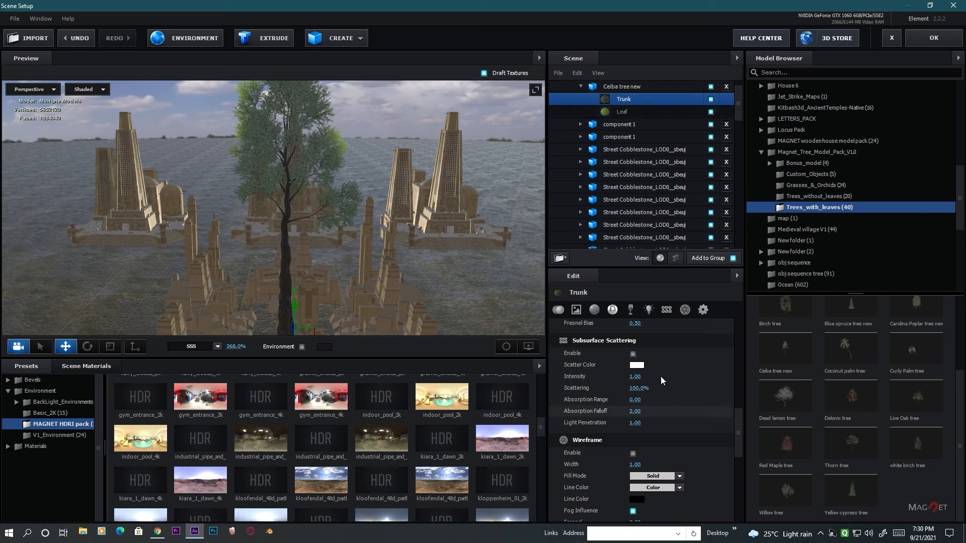
scroll(681, 402, "up", 5)
scroll(795, 372, "up", 1)
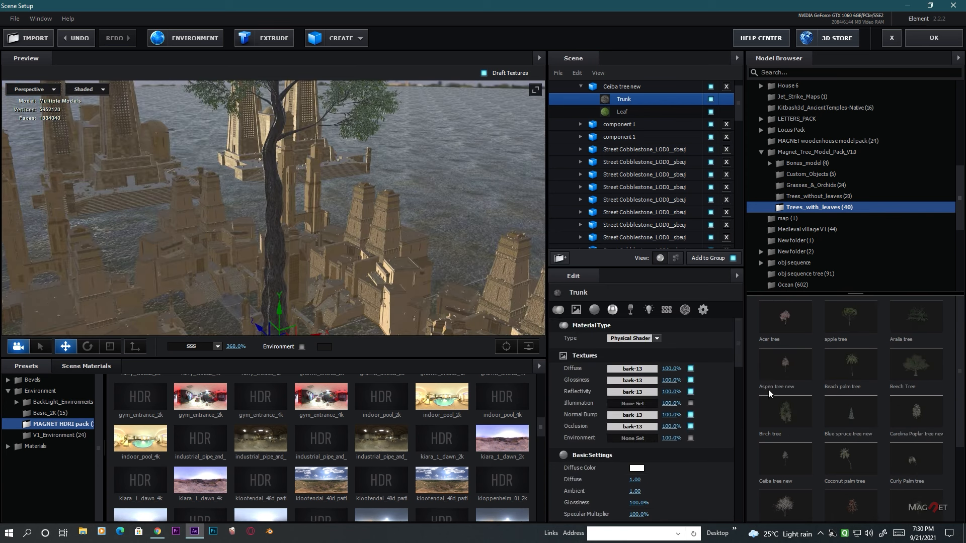
left_click(789, 357)
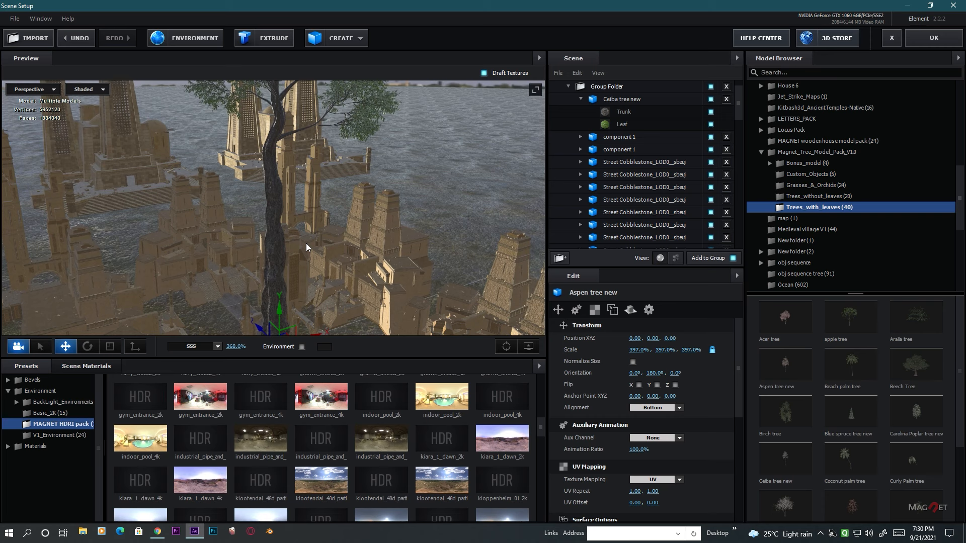
scroll(653, 125, "up", 1)
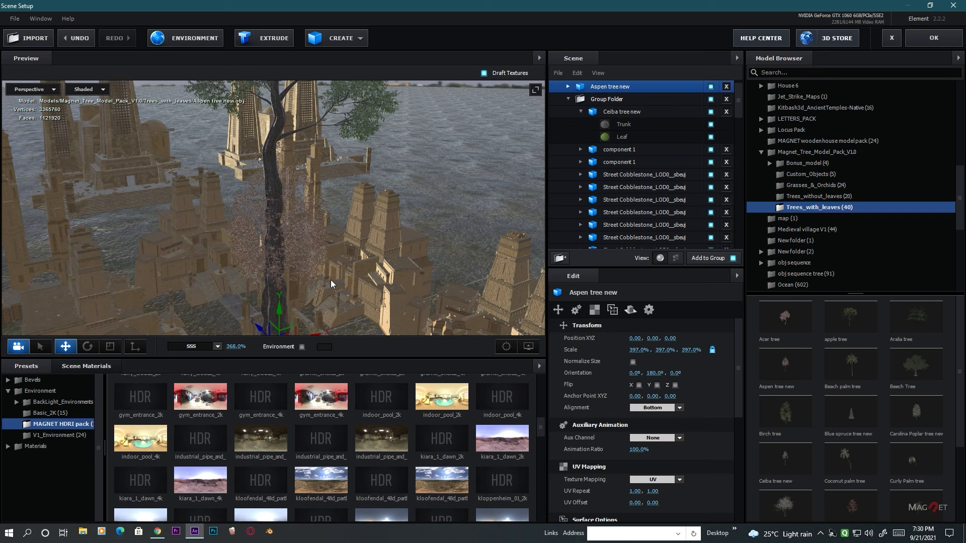
scroll(330, 280, "down", 4)
left_click_drag(314, 280, 329, 192)
scroll(300, 291, "up", 5)
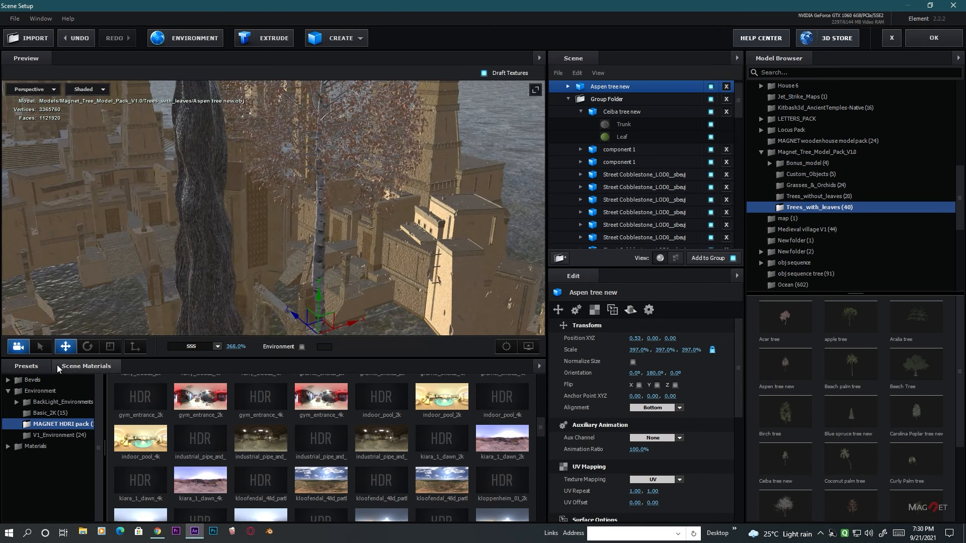
Apply the Aspen tree's light grey Trunk scene material to the Ceiba tree's trunk.
left_click(78, 367)
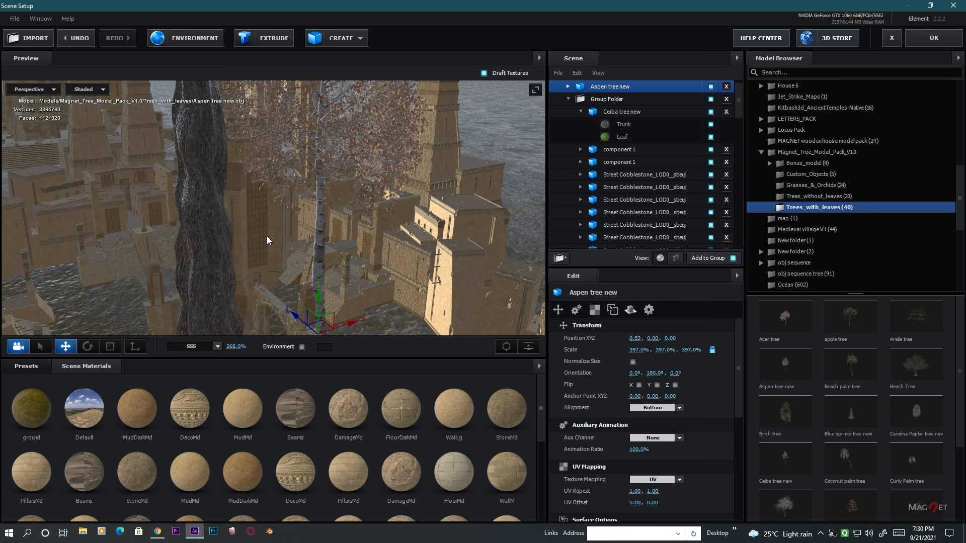
scroll(295, 432, "down", 5)
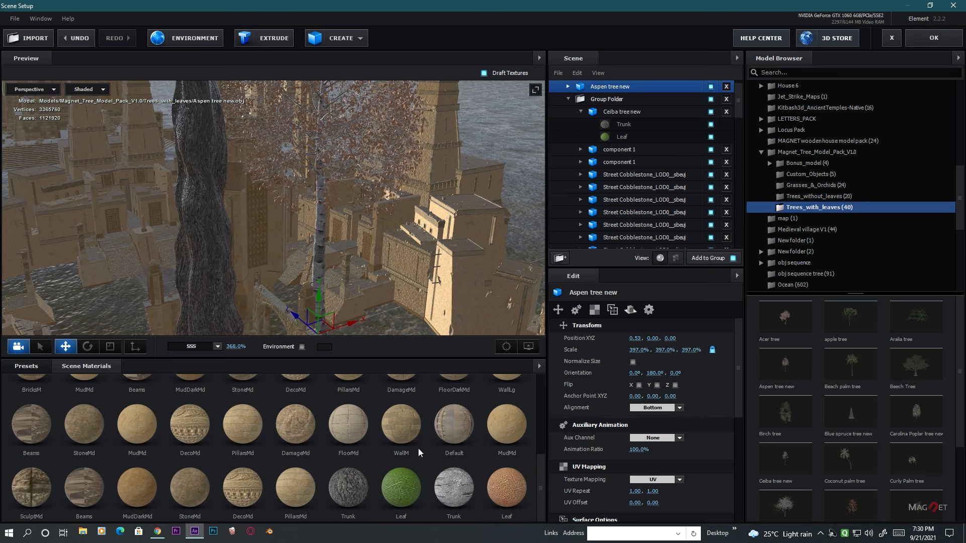
left_click_drag(456, 498, 202, 231)
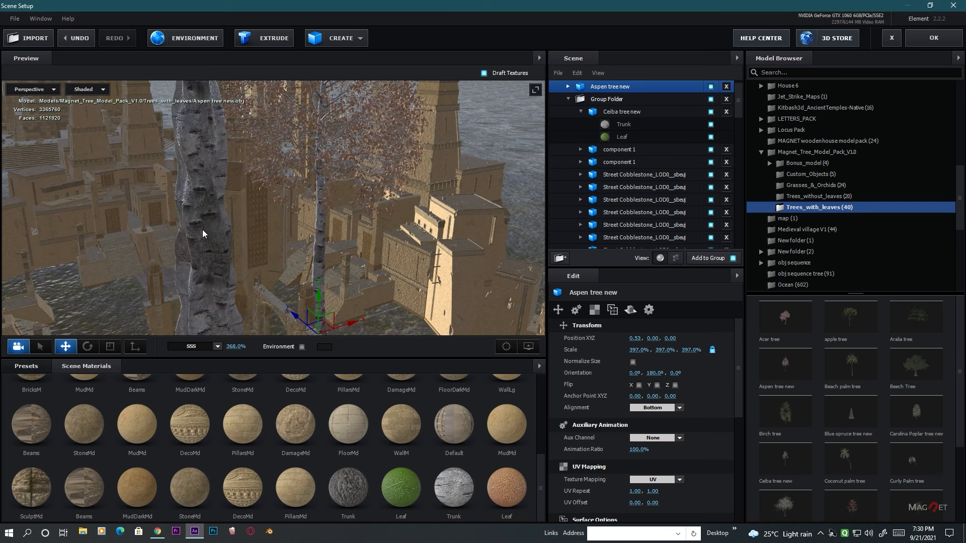
Delete the Aspen tree new model from the scene and undo the last change to the group folder.
left_click_drag(209, 302, 228, 232)
scroll(228, 228, "down", 2)
key("Delete")
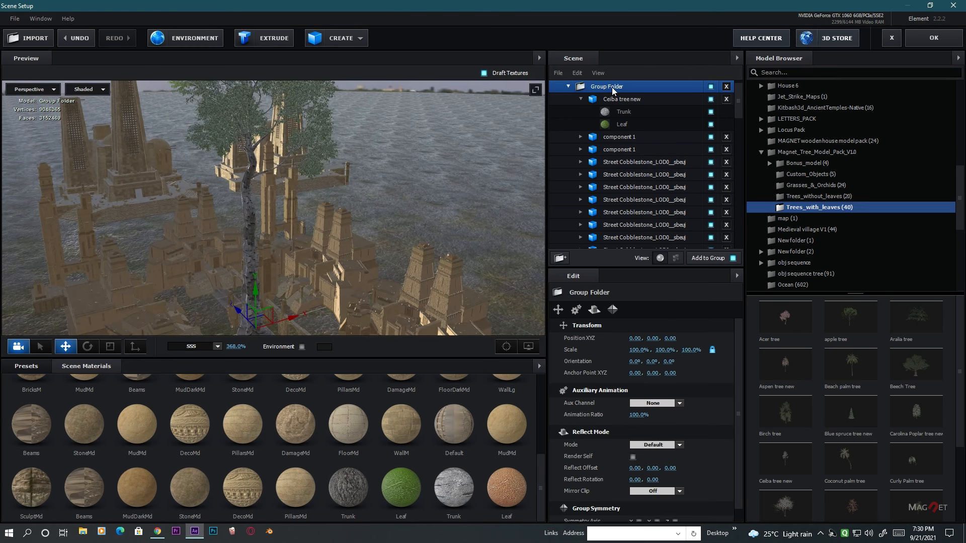
key("ctrl+z")
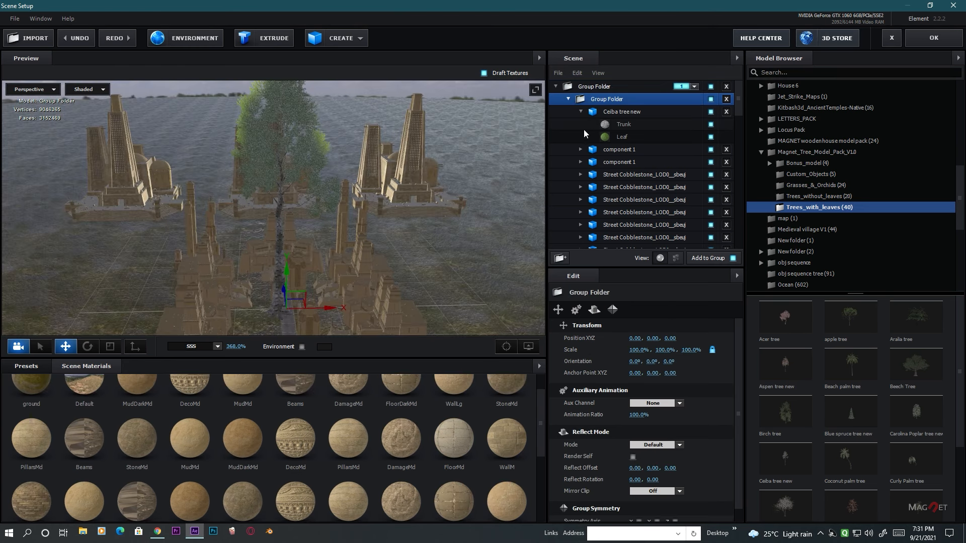
Enable Normalize Size on the Ceiba tree, reset its scale and set the scale to 154%.
left_click(620, 111)
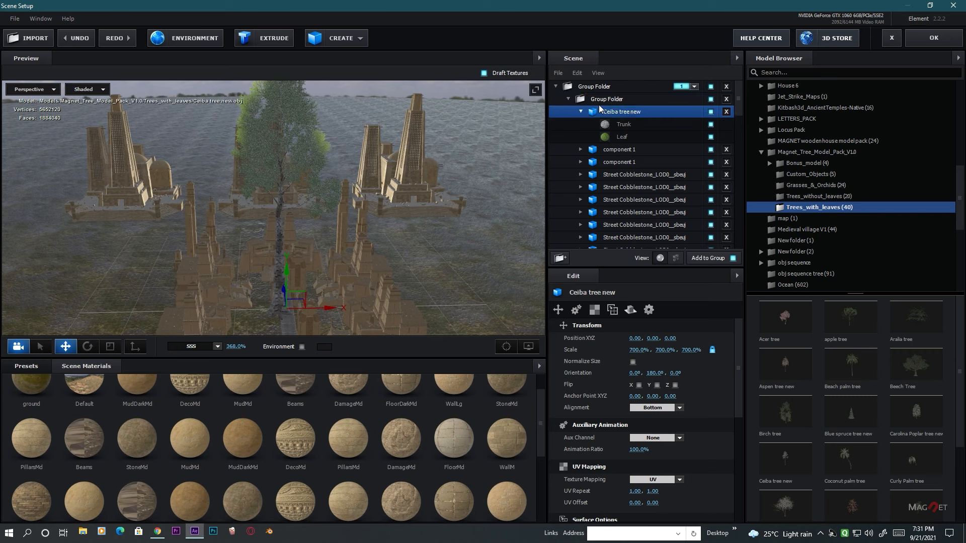
left_click(633, 362)
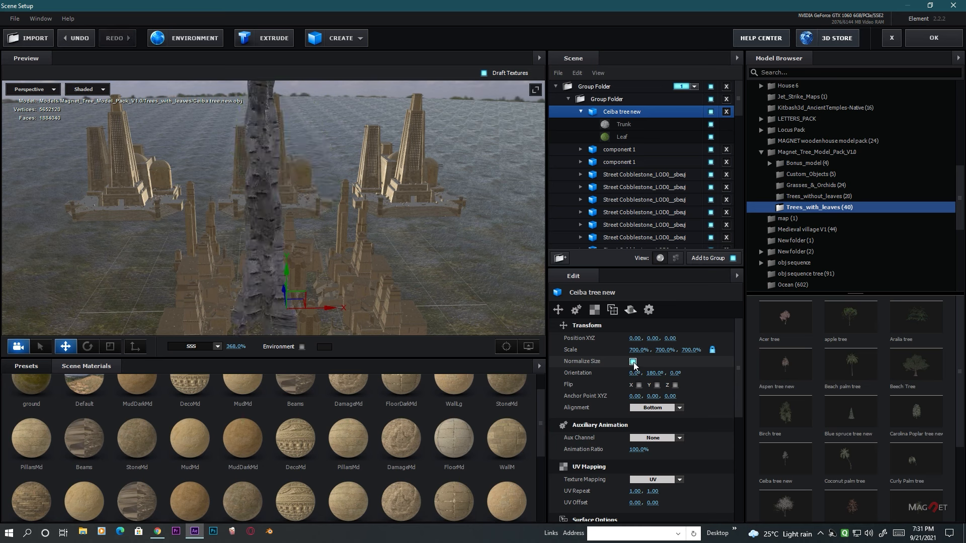
right_click(574, 349)
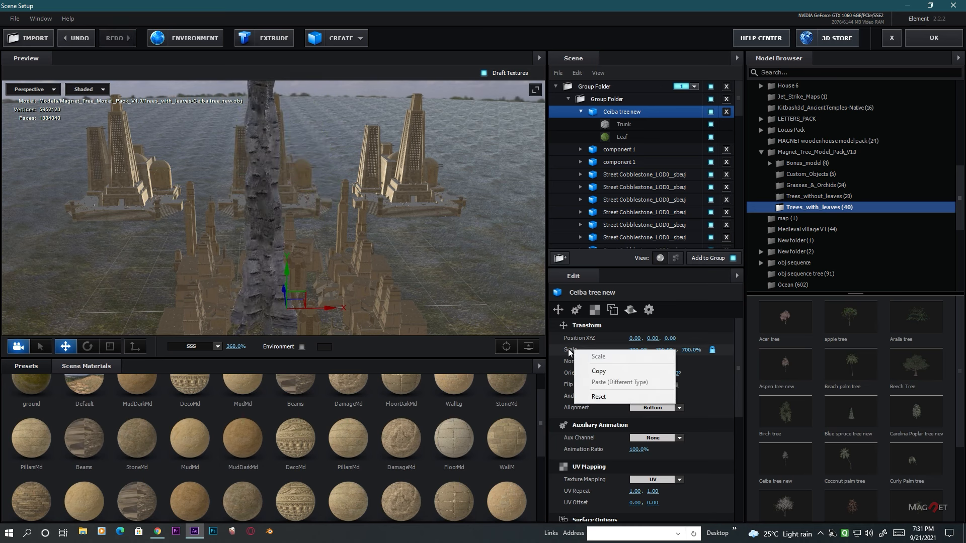
left_click(599, 397)
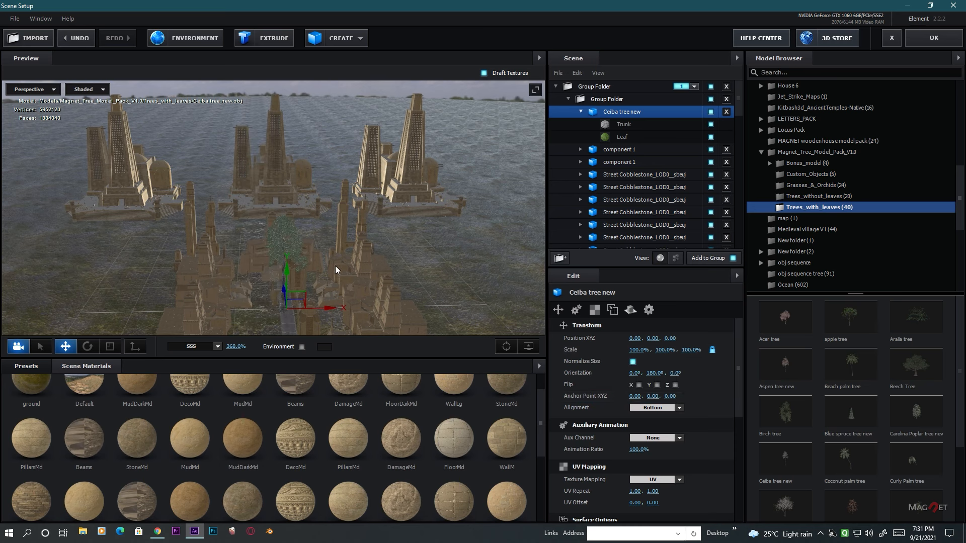
left_click_drag(643, 353, 698, 359)
scroll(371, 290, "up", 3)
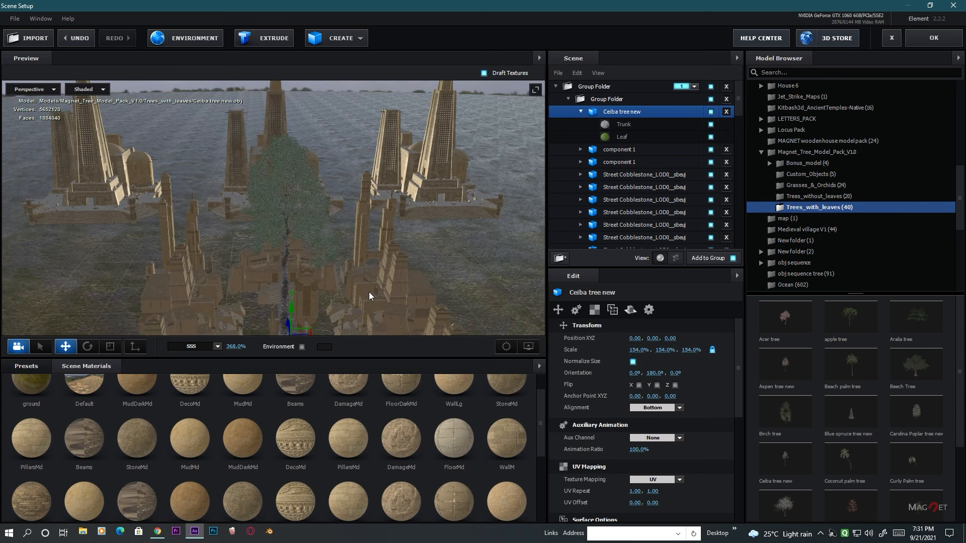
Move the Ceiba tree beside the temple buildings to about X -1.32, Z 1.89.
left_click_drag(370, 292, 281, 190)
left_click_drag(338, 244, 302, 231)
left_click_drag(354, 186, 341, 183)
left_click_drag(364, 218, 413, 217)
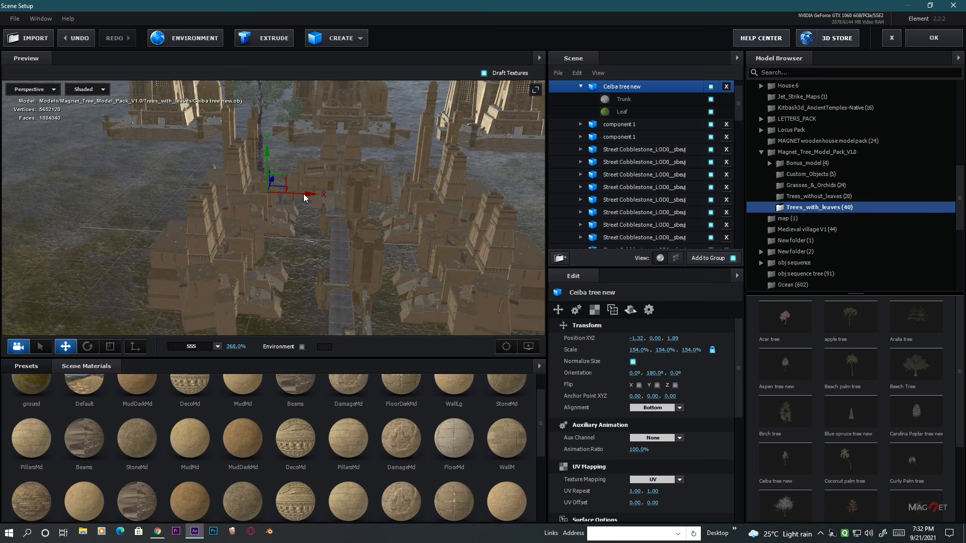
Duplicate the Ceiba tree and place the copy across the road at about X 1.13, Z 1.23.
key("ctrl+d")
left_click_drag(319, 201, 443, 199)
mouse_move(397, 241)
left_mouse_down()
mouse_move(385, 229)
mouse_move(415, 285)
mouse_move(409, 239)
left_mouse_up()
scroll(418, 281, "down", 1)
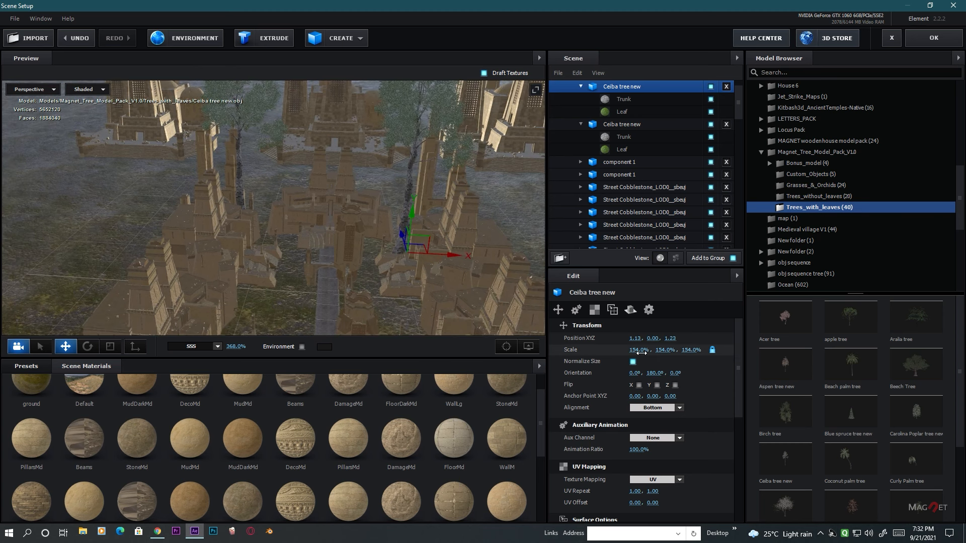
Scale the copied Ceiba tree to 107% and rotate it around the vertical axis to about 286.7°.
left_click_drag(641, 351, 600, 359)
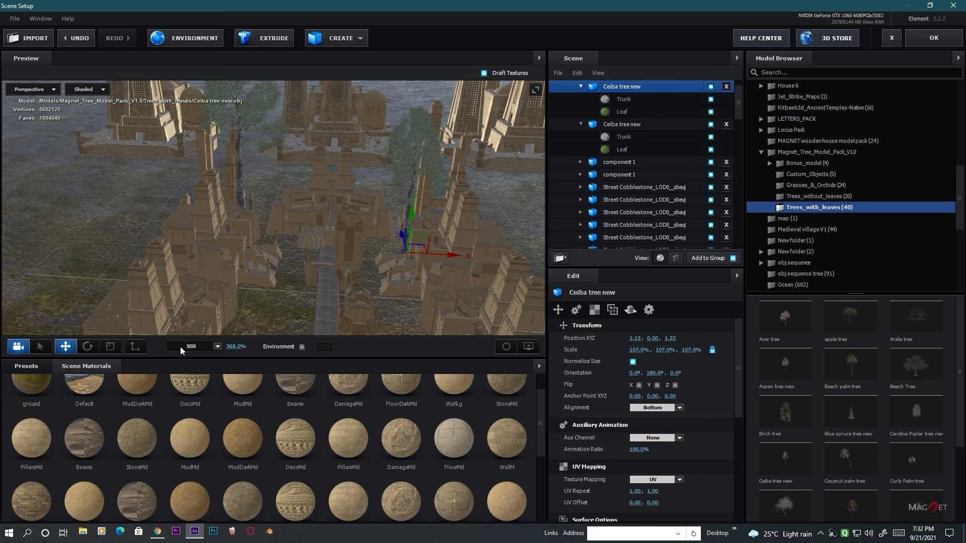
left_click(87, 347)
left_click_drag(395, 274, 2, 354)
left_click(66, 347)
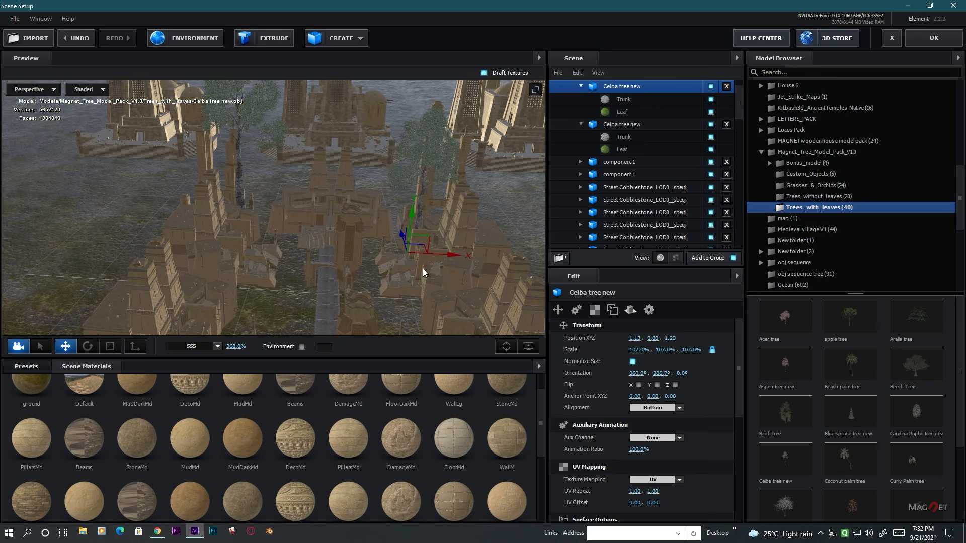
Place two more Ceiba tree copies among the buildings, the last at about X -1.02, Z -0.10 with a Y orientation of 17.3°.
left_click_drag(452, 255, 242, 308)
key("e")
left_click(65, 347)
left_click_drag(400, 252, 335, 280)
left_click_drag(302, 302, 221, 261)
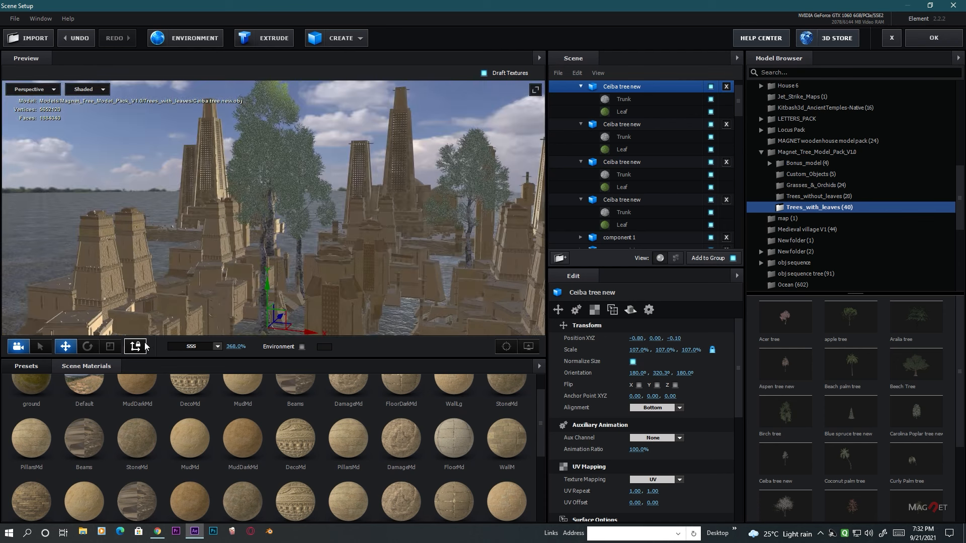
left_click_drag(308, 327, 284, 328)
left_click(88, 347)
left_click_drag(232, 281, 277, 276)
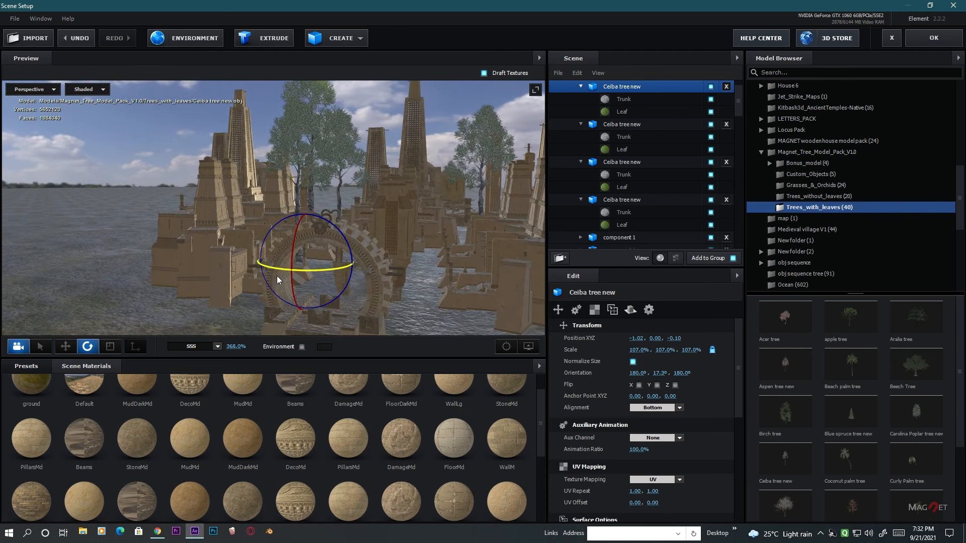
Place another Ceiba tree copy across the road at about X 1.01, Z -0.10 and lower it to Y -0.16.
left_click(65, 347)
left_click_drag(347, 266, 526, 285)
left_click_drag(483, 292, 378, 259)
left_click_drag(379, 218, 379, 232)
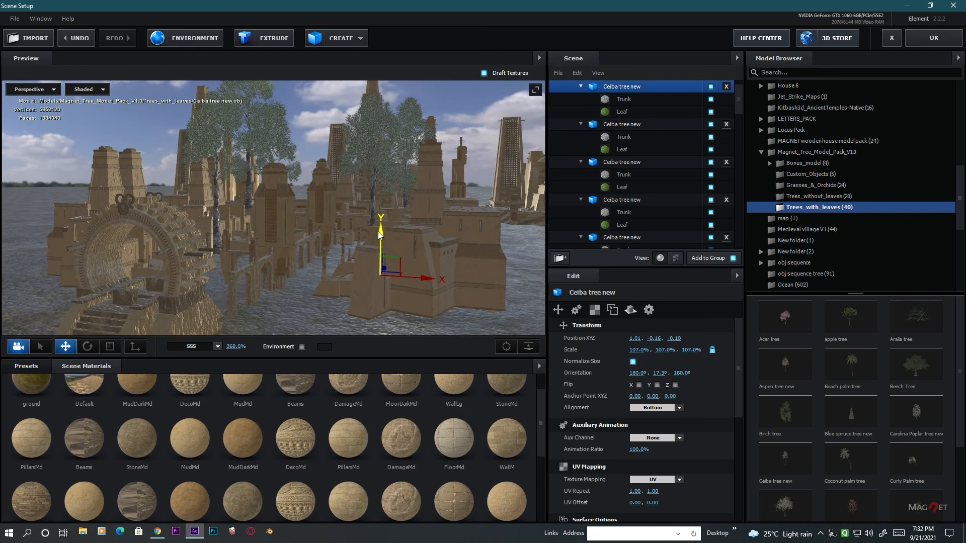
Place a Ceiba tree at about X -1.42, Z -1.09 with a Y orientation of 275.8° and a scale of 137%.
left_click(88, 346)
left_click_drag(413, 285, 533, 288)
scroll(242, 279, "down", 3)
left_click_drag(242, 279, 151, 315)
left_click(65, 347)
left_click_drag(255, 262, 131, 207)
left_click_drag(443, 242, 327, 282)
left_click_drag(665, 353, 680, 354)
left_click_drag(194, 284, 210, 315)
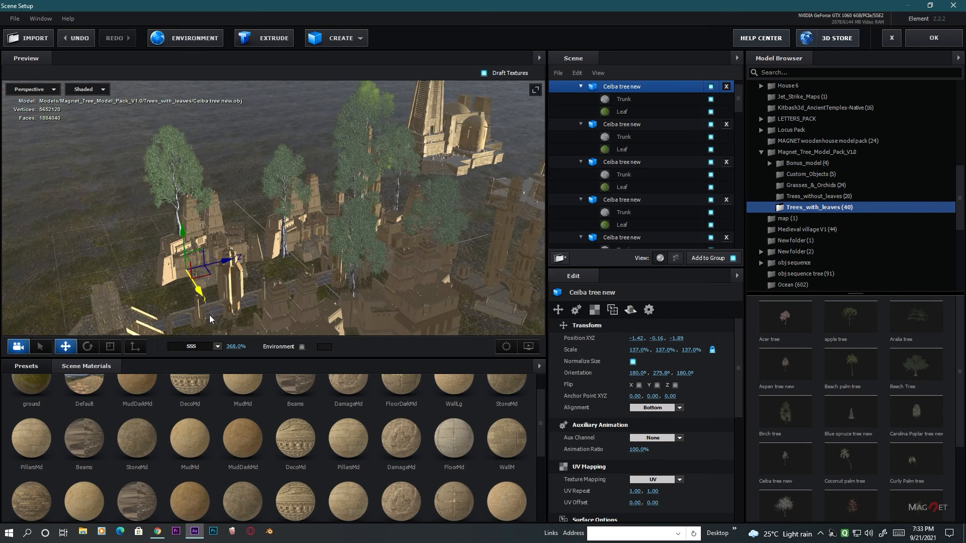
Duplicate the 137% Ceiba tree and move the copy across the road to about X 0.77, Z -1.42.
left_click_drag(236, 282, 418, 239)
key("ctrl+d")
left_click_drag(112, 327, 333, 328)
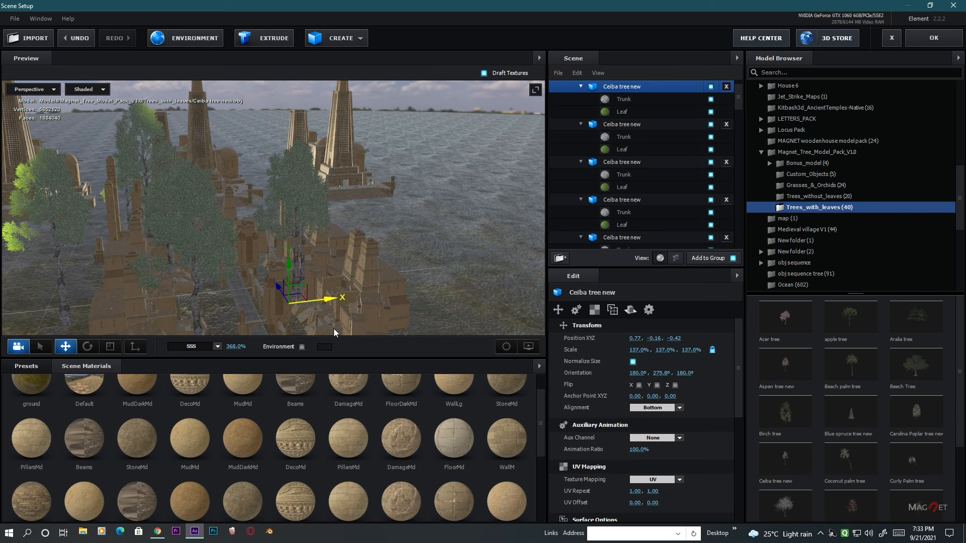
left_click_drag(280, 295, 300, 324)
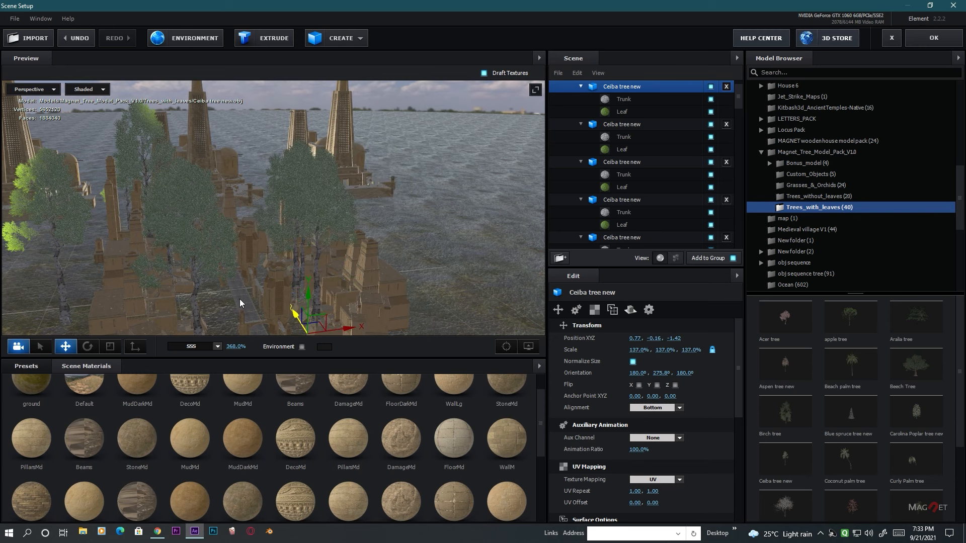
Rotate the newest Ceiba tree to a Y orientation of 19.8° and move it near the arch at about X 0.42, Z -2.06.
left_click_drag(239, 299, 228, 252)
left_click_drag(282, 274, 223, 325)
left_click(87, 347)
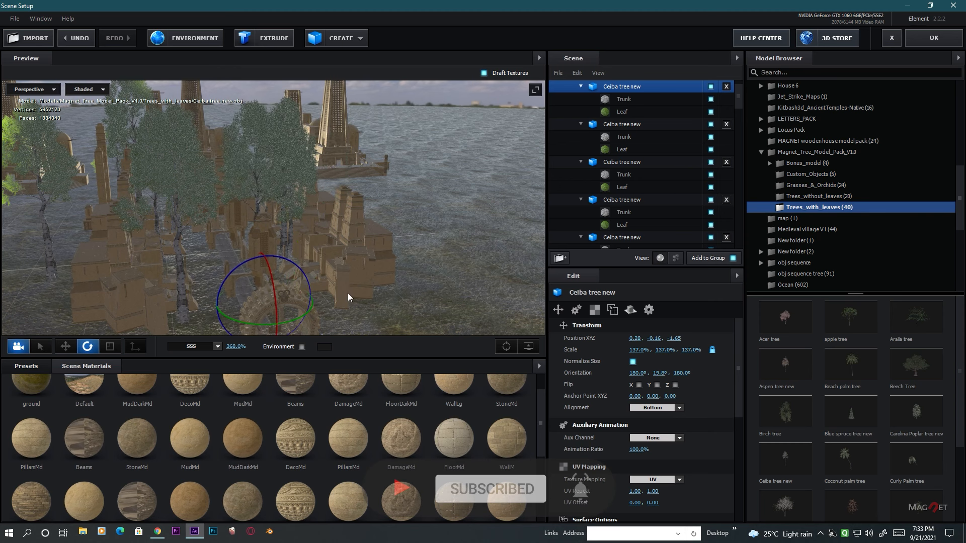
scroll(348, 293, "up", 3)
left_click(67, 346)
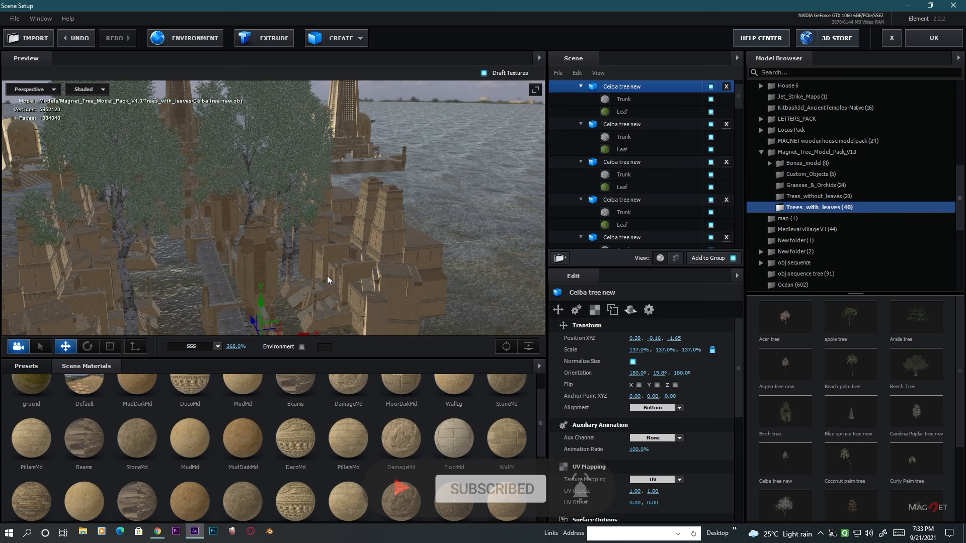
left_click_drag(327, 276, 334, 298)
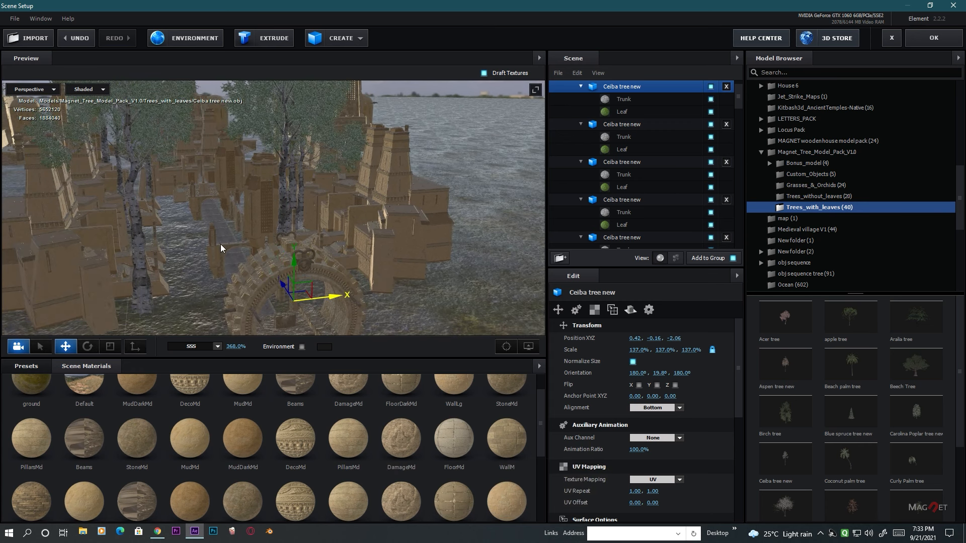
Enable Show AO for the preview and switch its lighting preset to Single Light.
left_click_drag(220, 244, 307, 275)
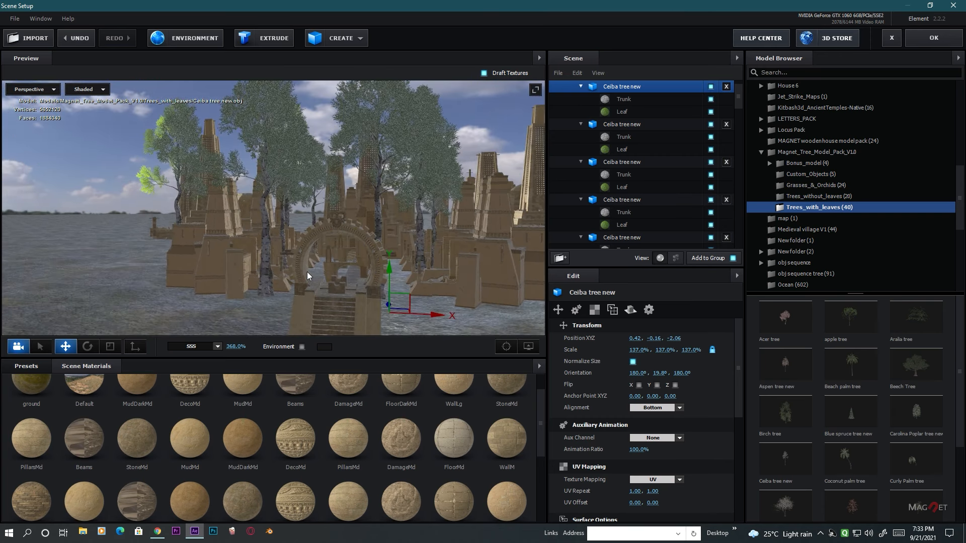
left_click(528, 346)
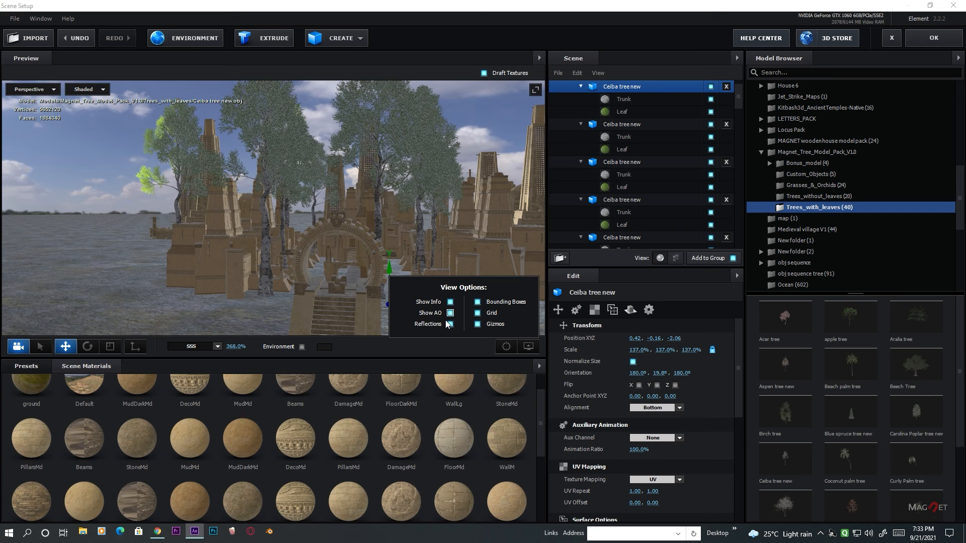
mouse_move(276, 283)
left_mouse_down()
mouse_move(240, 297)
mouse_move(291, 289)
left_mouse_up()
left_click(198, 347)
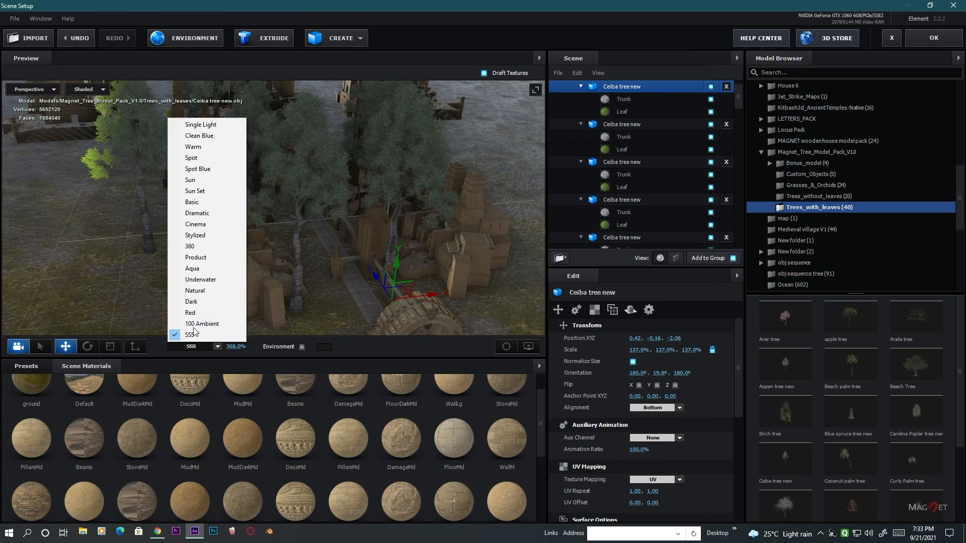
left_click(204, 125)
Shrink the newest Ceiba tree to 106% and sink it to about Y -1.56, Z -1.95 so its crown forms a bush.
left_click_drag(384, 280, 314, 279)
left_click_drag(330, 292, 398, 306)
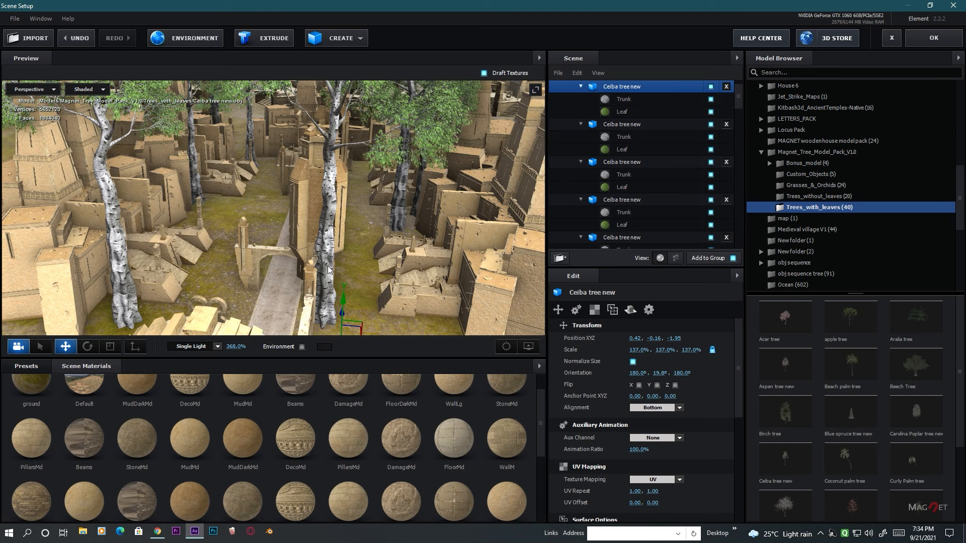
mouse_move(327, 266)
left_mouse_down()
mouse_move(353, 213)
mouse_move(328, 280)
left_mouse_up()
scroll(355, 217, "down", 5)
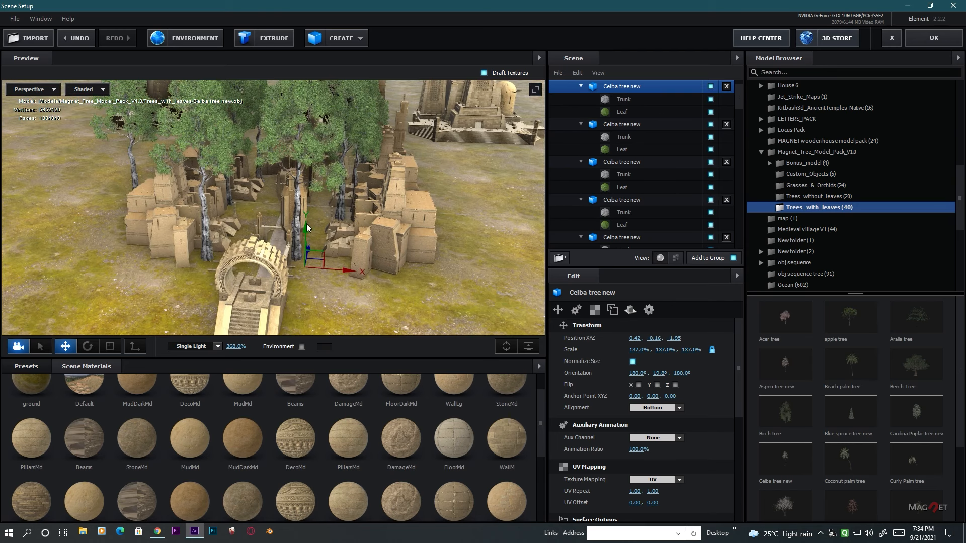
left_click_drag(307, 226, 313, 341)
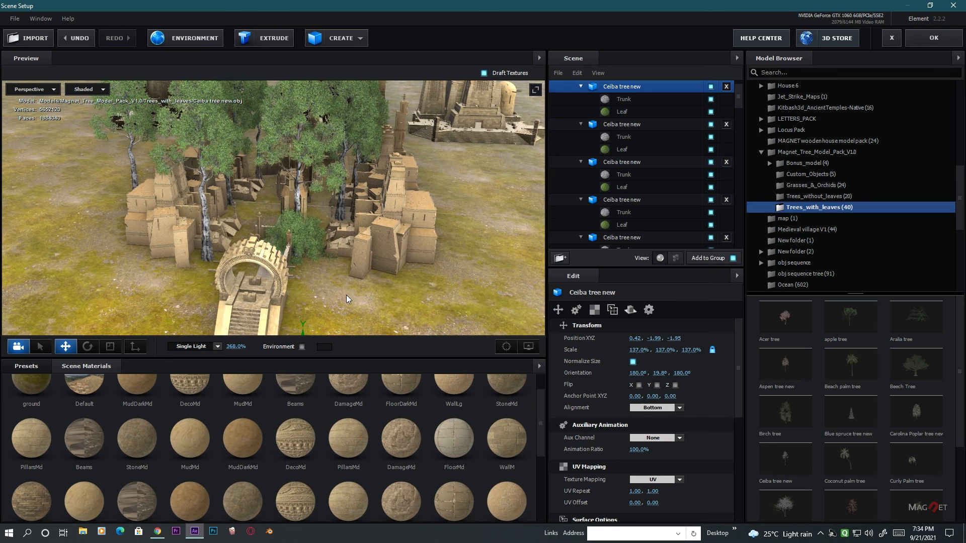
left_click_drag(346, 295, 354, 227)
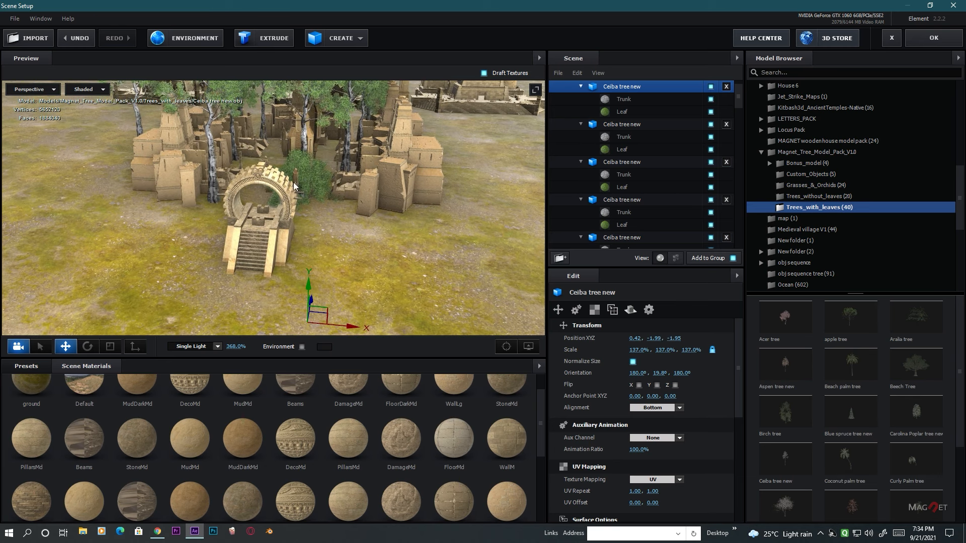
left_click_drag(638, 355, 399, 347)
left_click_drag(307, 288, 308, 258)
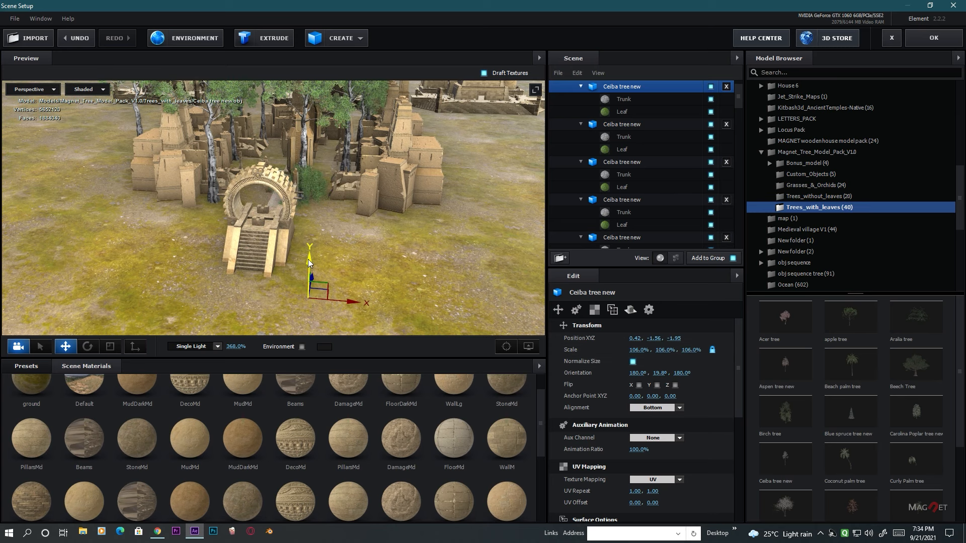
Spread copies of the sunken 106% Ceiba tree as bushes along the road, the last at about X -1.23, Z 3.47.
left_click_drag(355, 300, 375, 302)
left_click_drag(467, 290, 322, 303)
left_click_drag(382, 284, 460, 312)
left_click_drag(287, 242, 294, 259)
left_click_drag(366, 256, 412, 274)
scroll(286, 256, "up", 4)
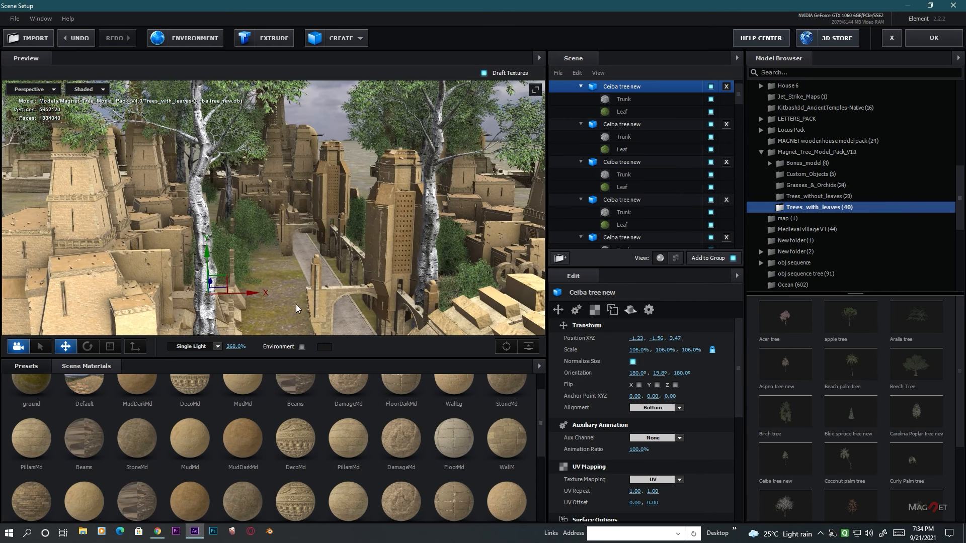
left_click_drag(296, 304, 293, 213)
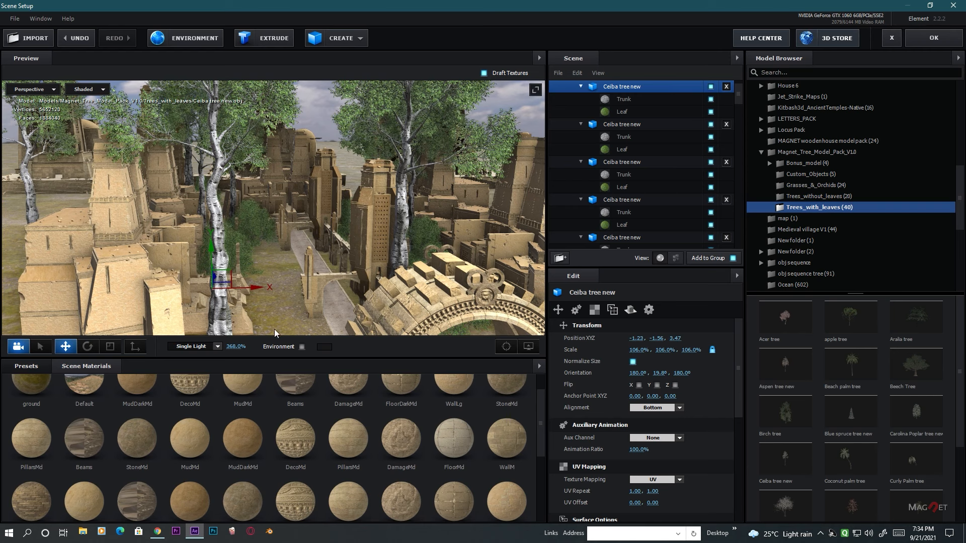
Add the Nordic Beach Rocks model from the model library and scale it to 26.5%.
scroll(869, 189, "down", 10)
left_click(825, 217)
scroll(367, 243, "down", 2)
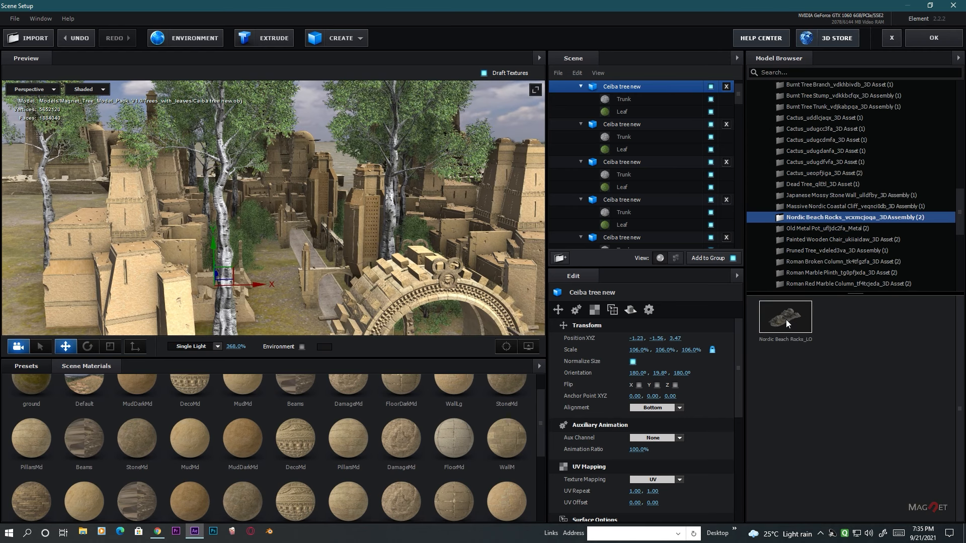
left_click(788, 320)
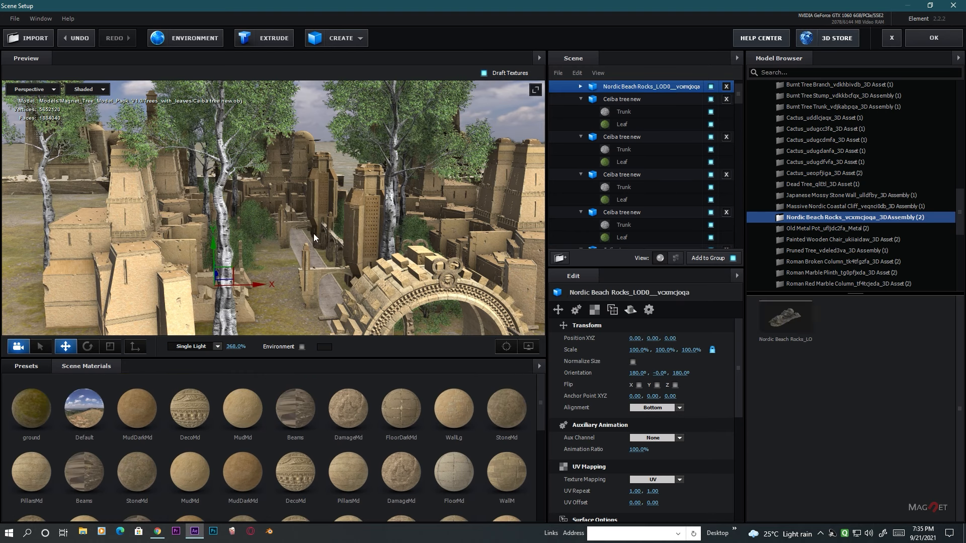
left_click_drag(639, 350, 578, 369)
left_click_drag(328, 279, 204, 321)
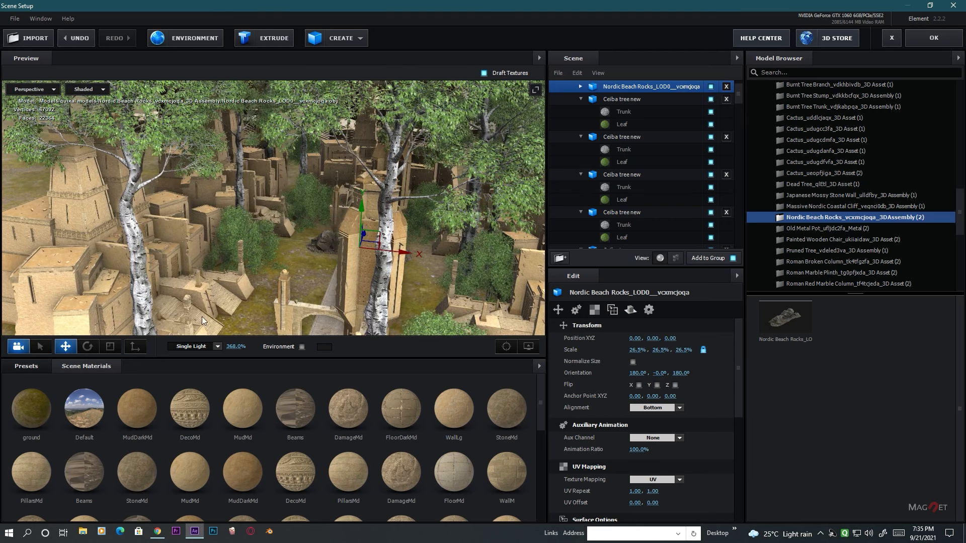
Rotate the rocks to a Y orientation of 45° and move them along X to the other side of the road.
left_click(87, 346)
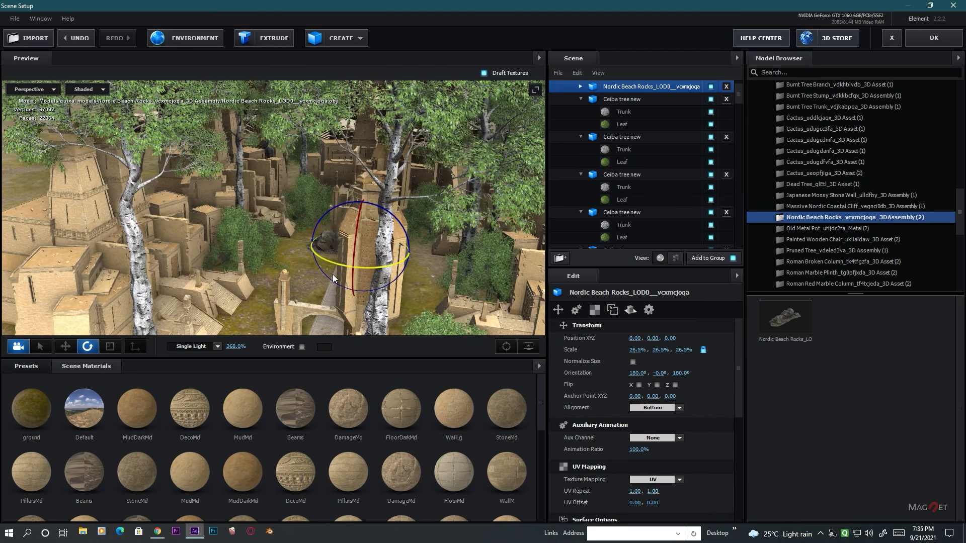
left_click_drag(333, 274, 231, 282)
left_click(65, 346)
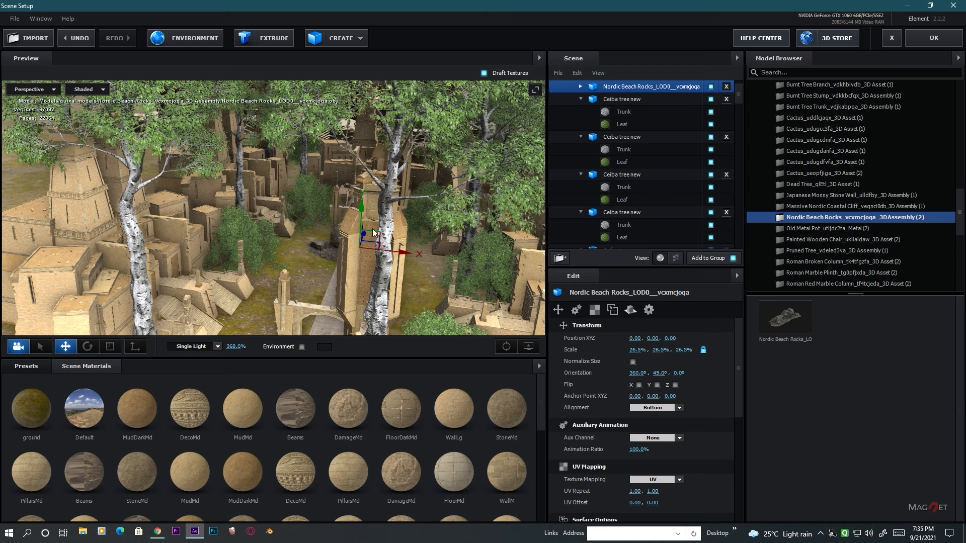
left_click_drag(407, 253, 200, 249)
Turn a copy of the rocks to a Y orientation of 81.3° and place it beside the road at about Z -1.47.
left_click(85, 348)
left_click_drag(177, 280, 173, 290)
left_click(66, 347)
left_click_drag(153, 219, 154, 227)
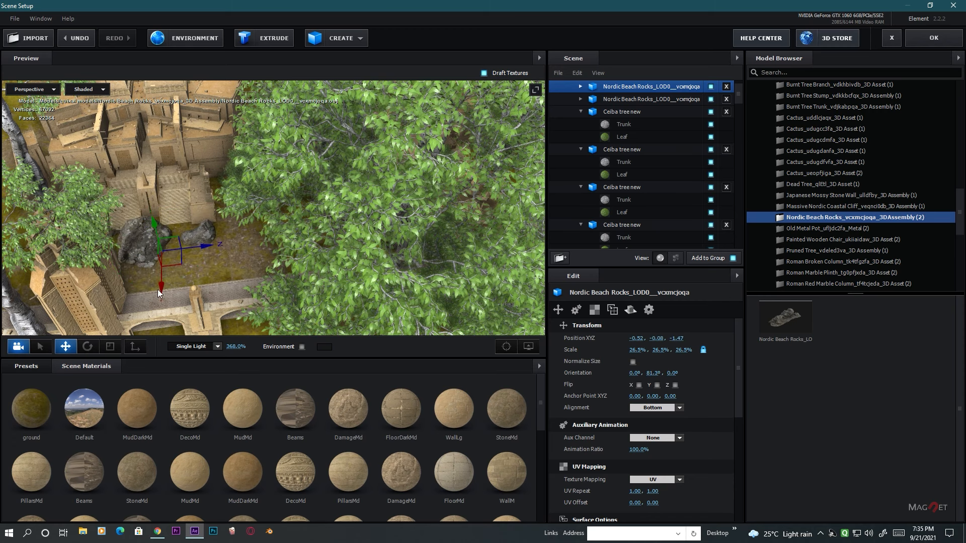
left_click_drag(162, 293, 162, 308)
Turn off Show AO for the preview.
left_click_drag(222, 311, 454, 266)
left_click(529, 347)
left_click(450, 313)
Duplicate the rocks twice and place the copies along the road, the last at about X -0.51, Y 0.01, Z -0.82.
key("ctrl+d")
left_click_drag(415, 232, 443, 205)
key("ctrl+d")
left_click_drag(347, 203, 312, 203)
scroll(305, 283, "up", 4)
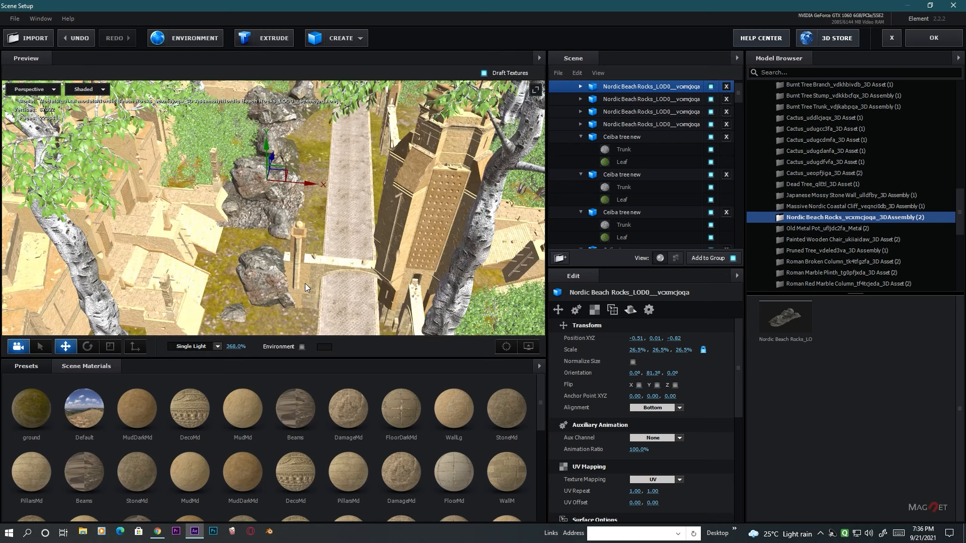
left_click_drag(305, 283, 305, 234)
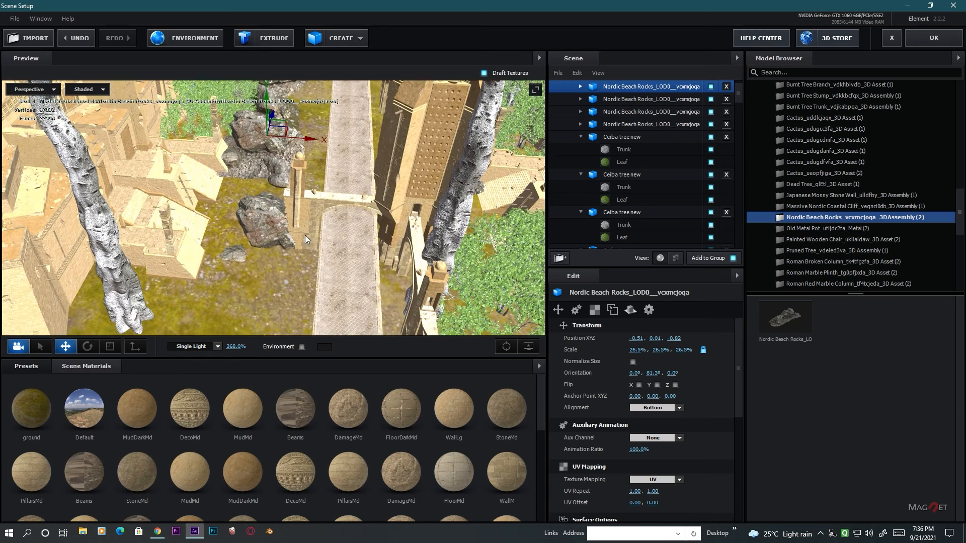
left_click_drag(315, 279, 319, 243)
scroll(315, 191, "up", 2)
left_click_drag(315, 191, 335, 261)
Move the sunken Ceiba bush behind the rocks across the road to about X 0.69, Z -0.23.
left_click(237, 197)
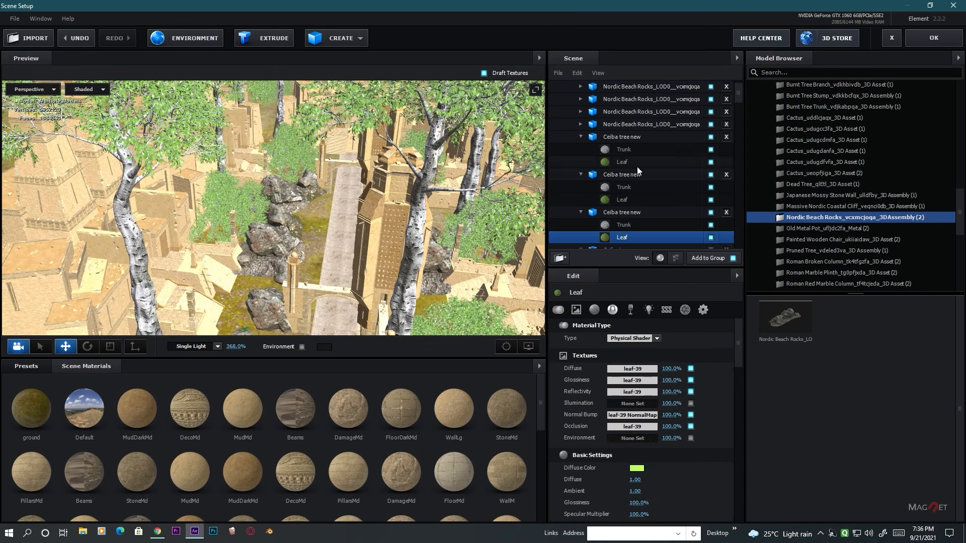
left_click(621, 213)
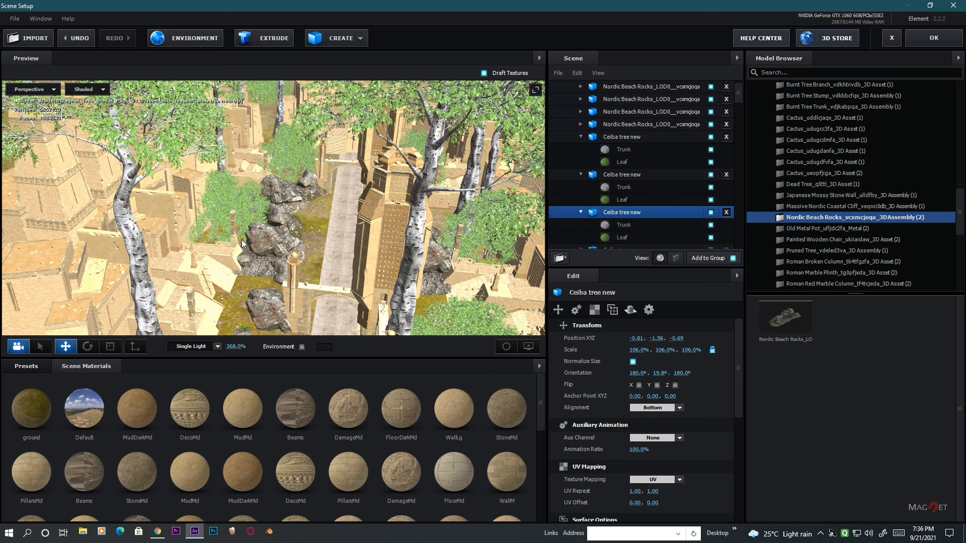
scroll(241, 239, "down", 5)
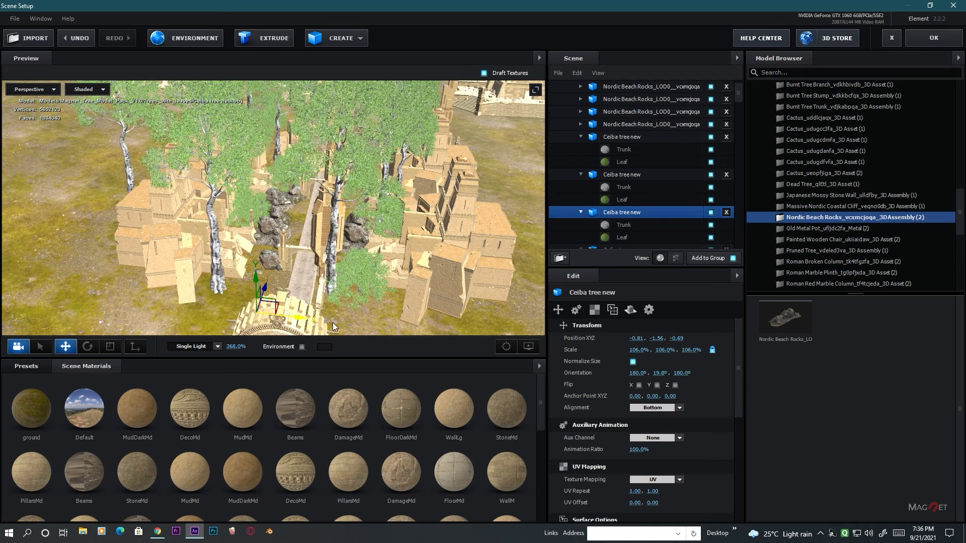
mouse_move(333, 326)
left_mouse_down()
mouse_move(351, 325)
mouse_move(329, 327)
left_mouse_up()
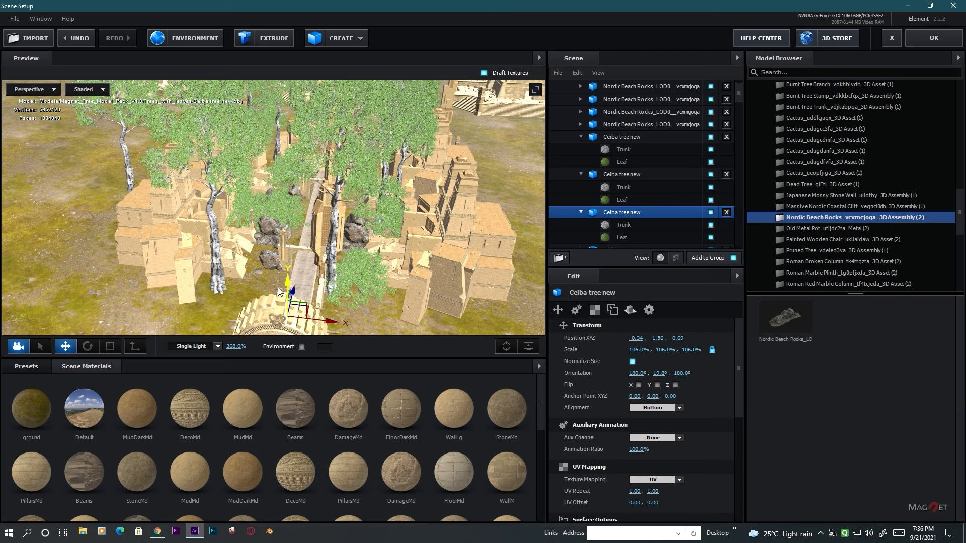
left_click_drag(294, 289, 280, 323)
left_click_drag(343, 261, 334, 219)
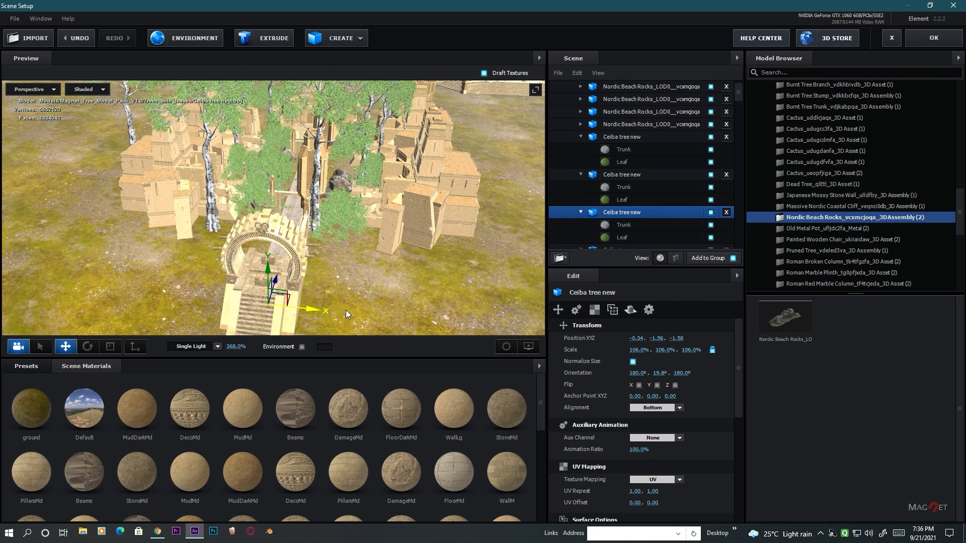
left_click_drag(346, 310, 385, 310)
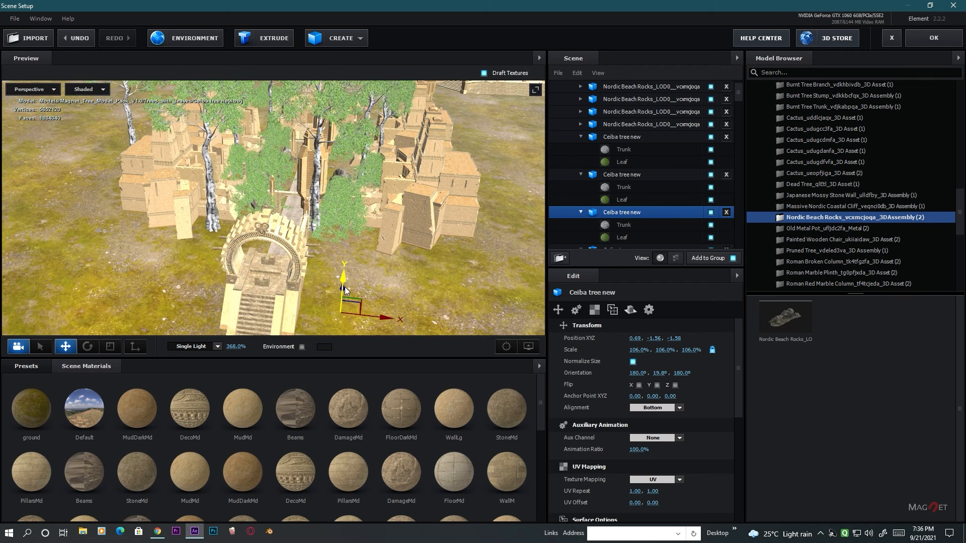
left_click_drag(400, 287, 392, 270)
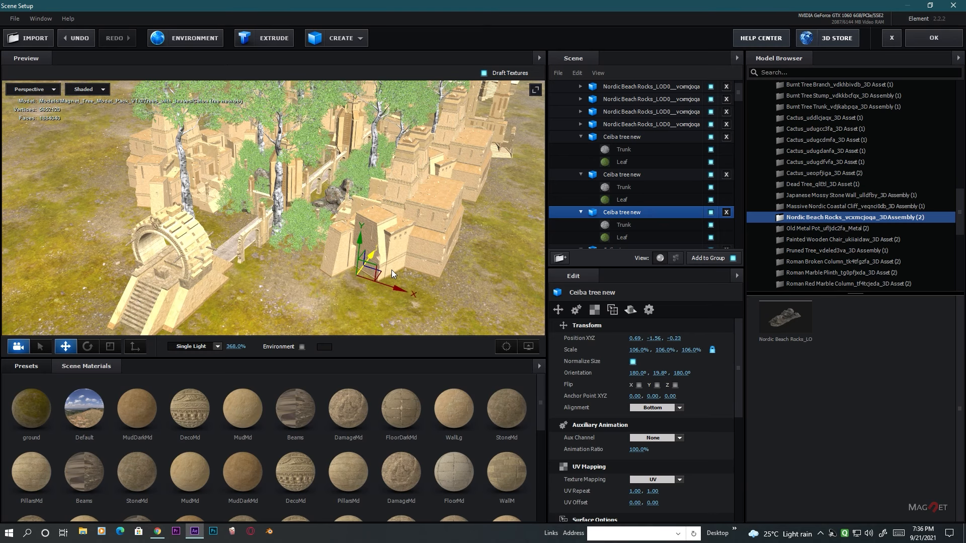
Move the first Ceiba tree out of the nested group folder to the top level of the scene and collapse the group.
left_click_drag(282, 320, 228, 274)
scroll(228, 274, "down", 2)
scroll(591, 101, "up", 2)
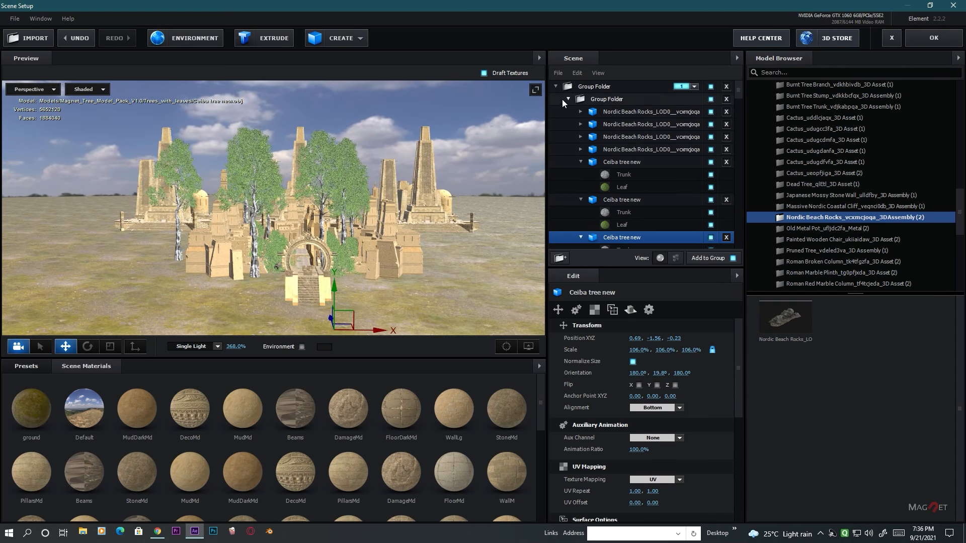
left_click(568, 96)
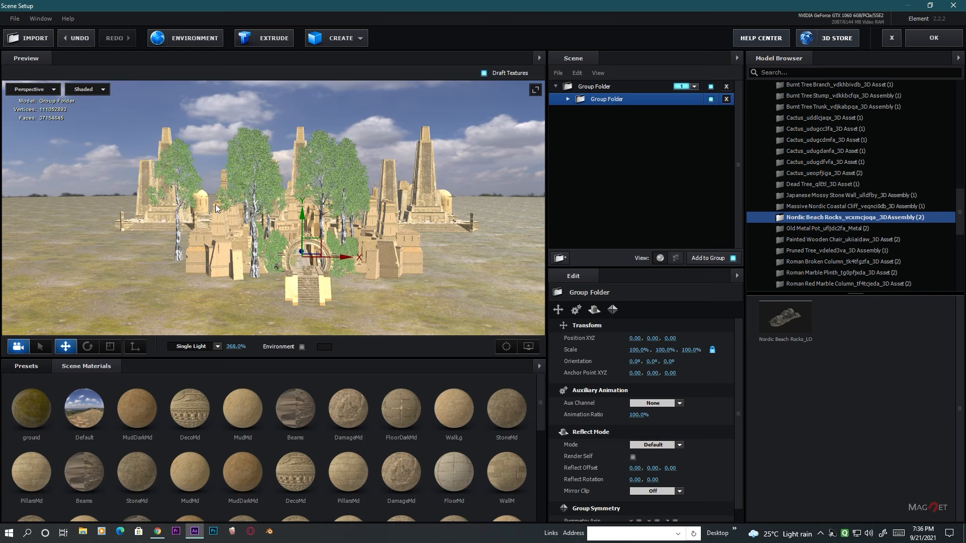
left_click(569, 99)
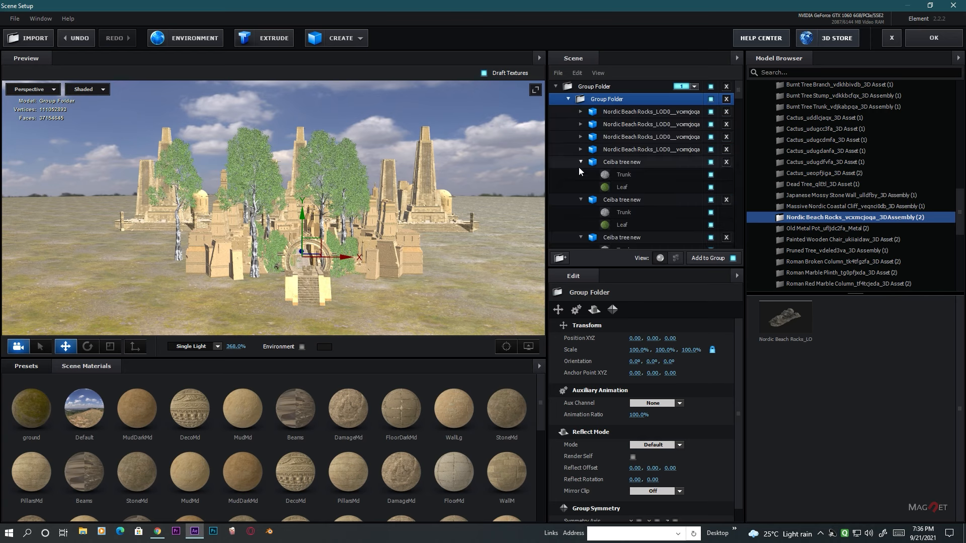
left_click(581, 162)
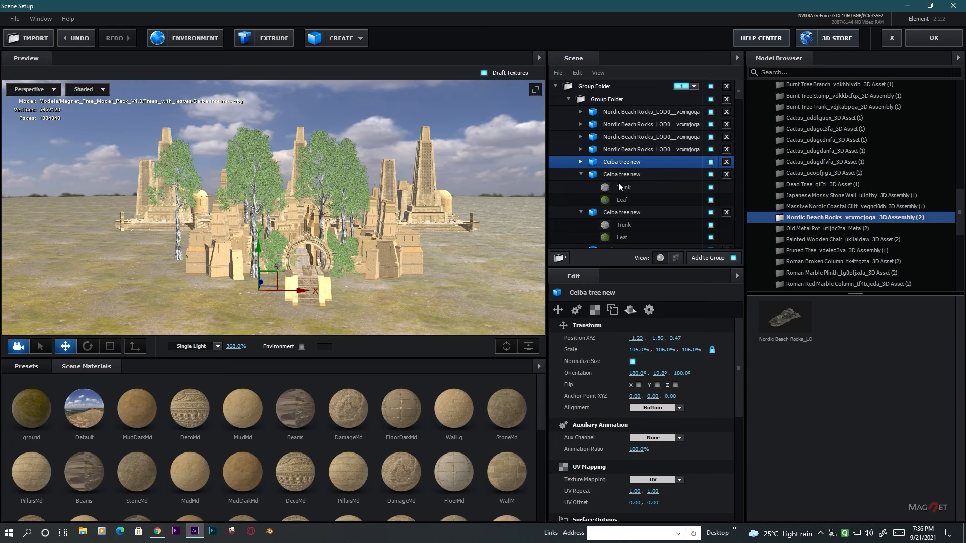
left_click(580, 175)
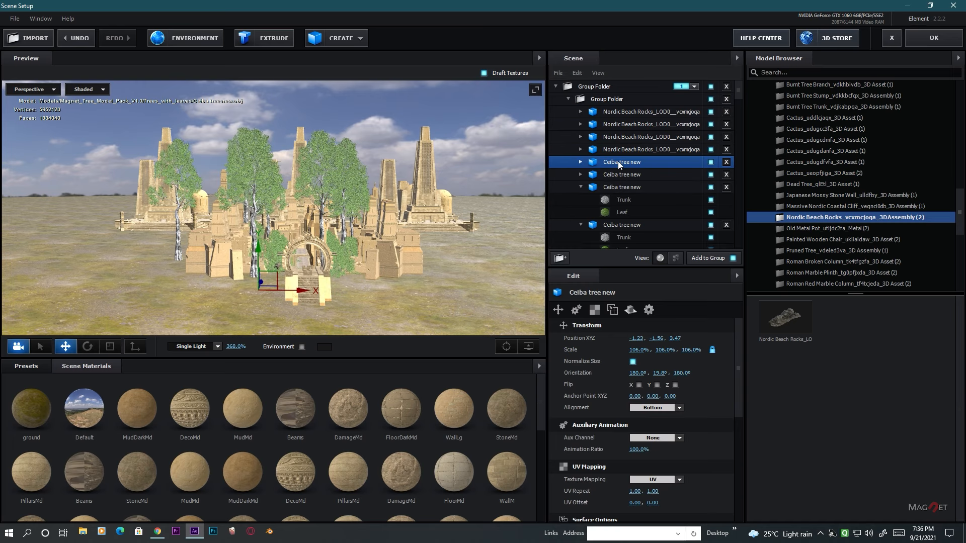
left_click_drag(618, 161, 656, 84)
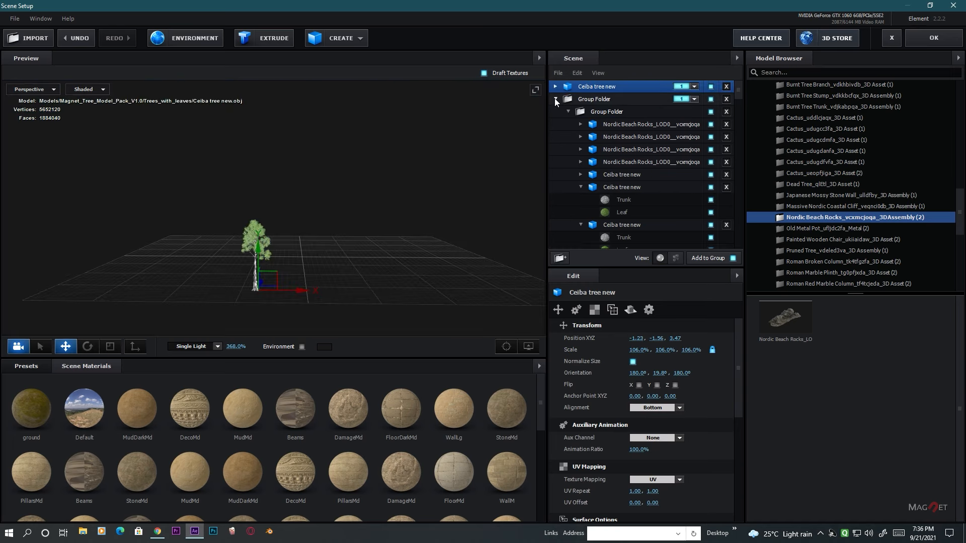
left_click(555, 100)
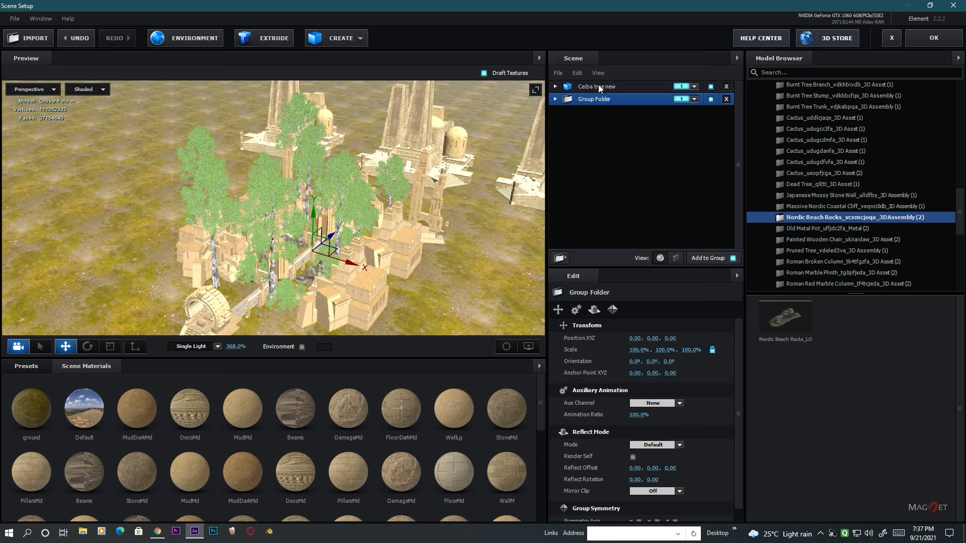
Reset the position of the separated Ceiba tree to 0, 0, 0.
left_click(594, 87)
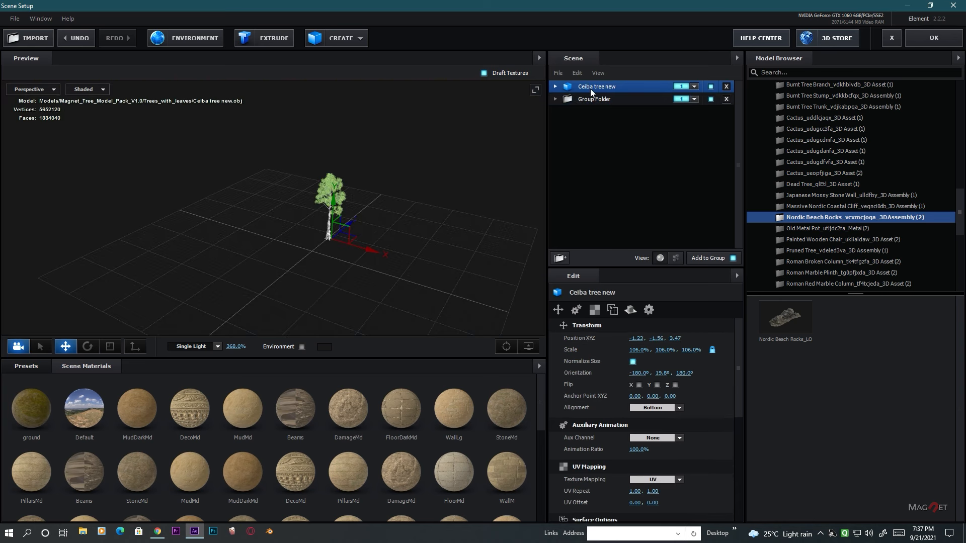
right_click(583, 337)
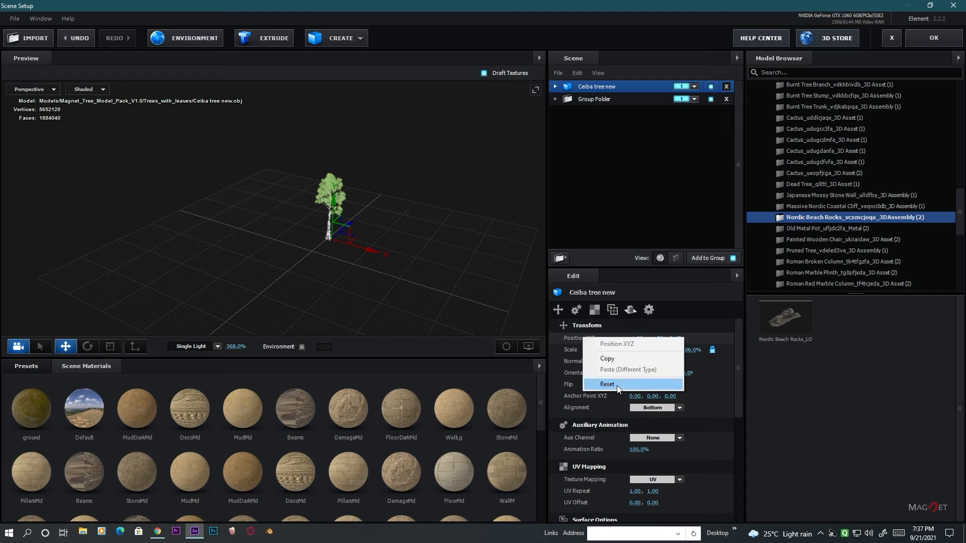
left_click(649, 385)
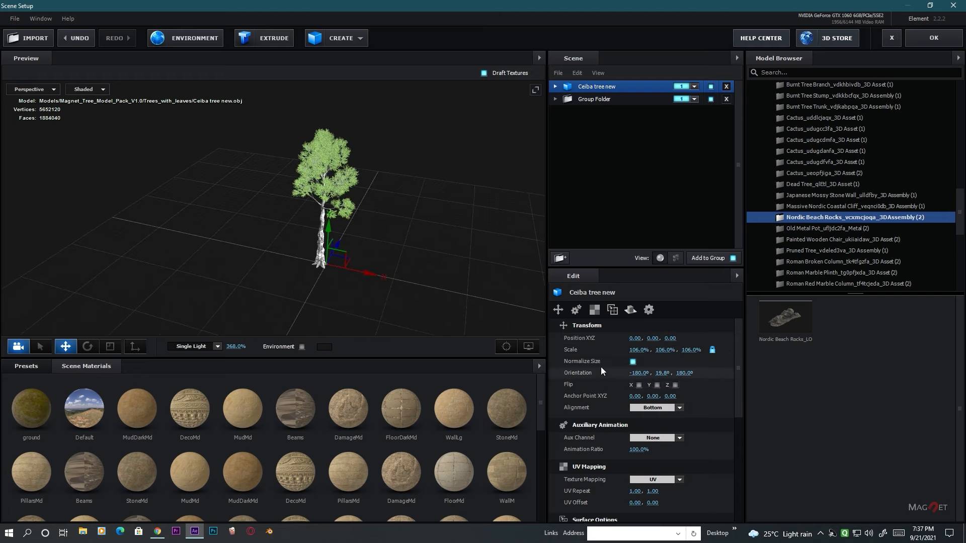
Reset the separated Ceiba tree's scale to 100% and its orientation to 0°.
right_click(572, 352)
left_click(601, 399)
right_click(581, 372)
left_click(601, 418)
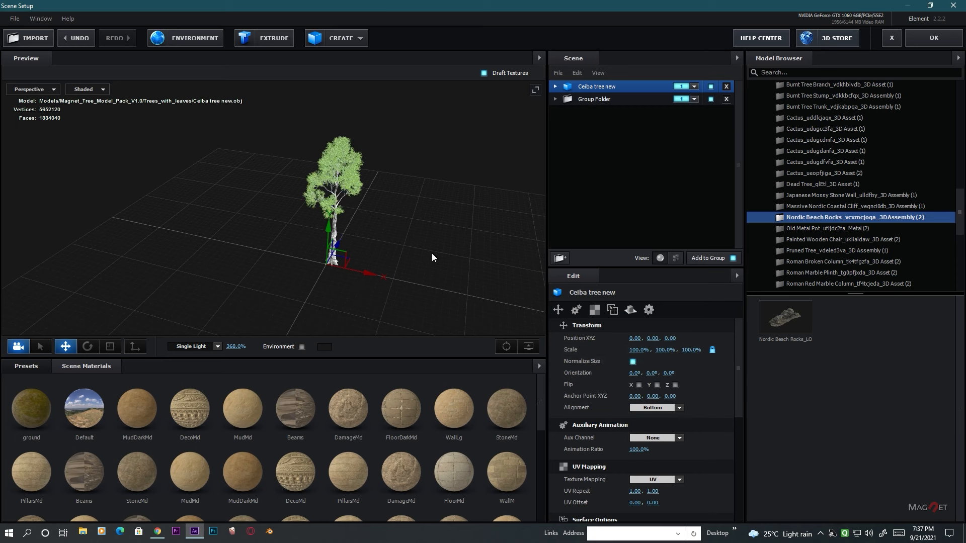
Assign the separated Ceiba tree to group 2 and accept the scene setup.
left_click(694, 87)
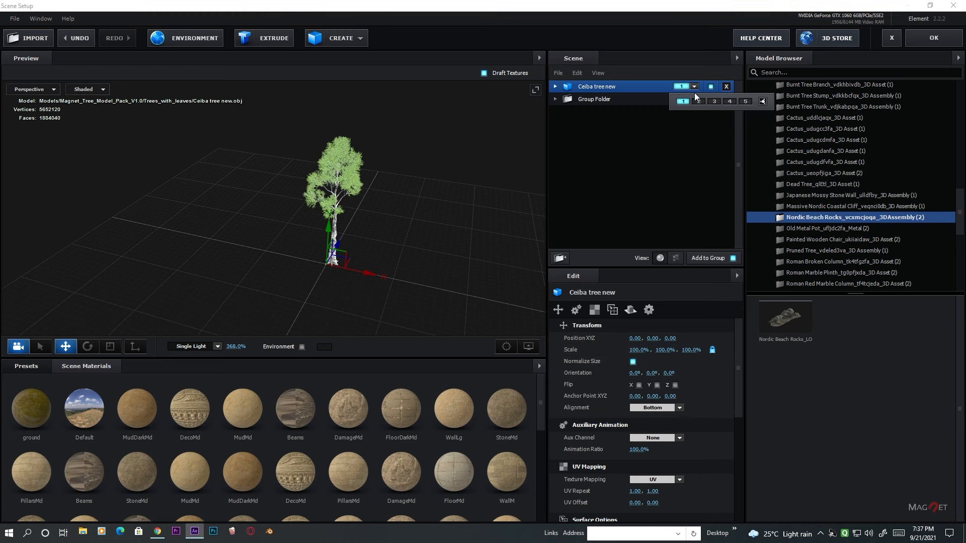
left_click(699, 101)
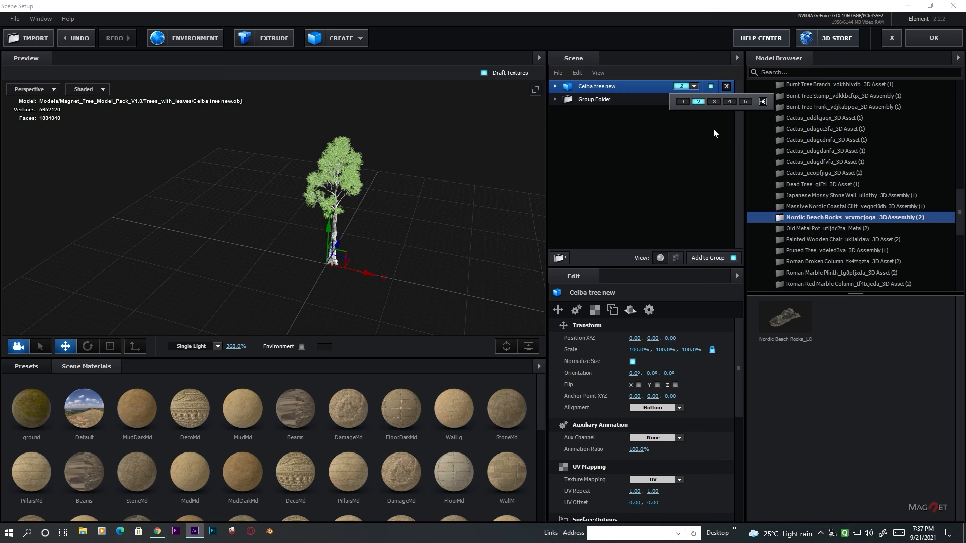
left_click(926, 38)
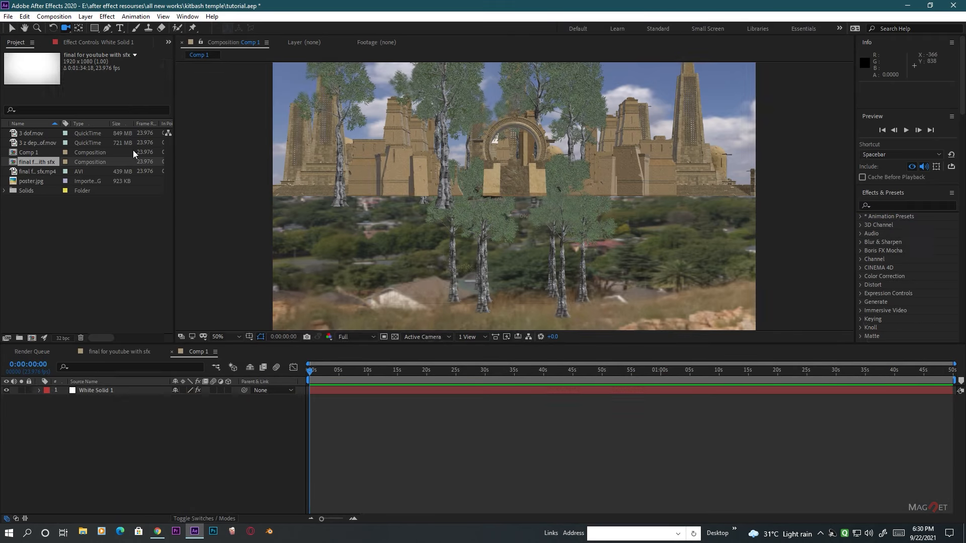
Add a new camera layer to the composition with the offered settings.
left_click(85, 17)
mouse_move(125, 31)
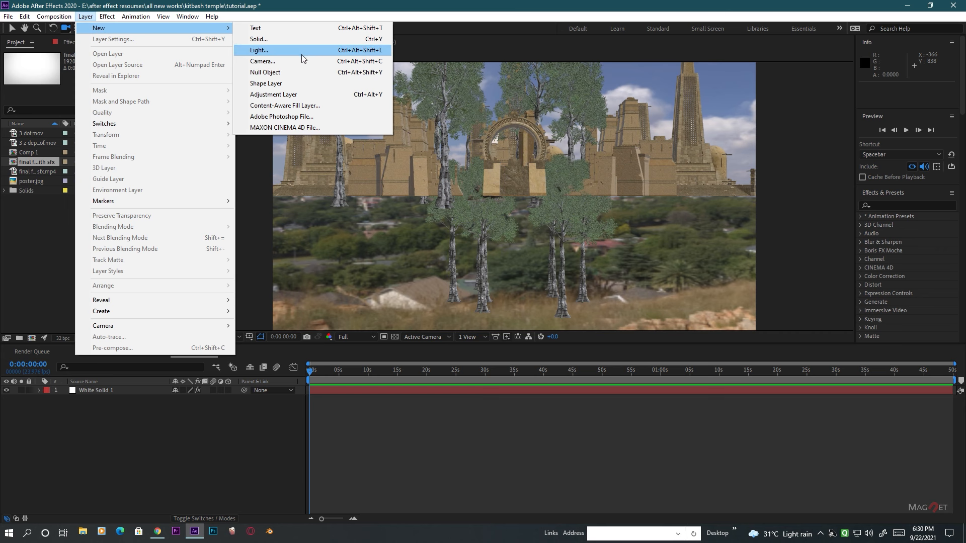
left_click(282, 61)
left_click(287, 244)
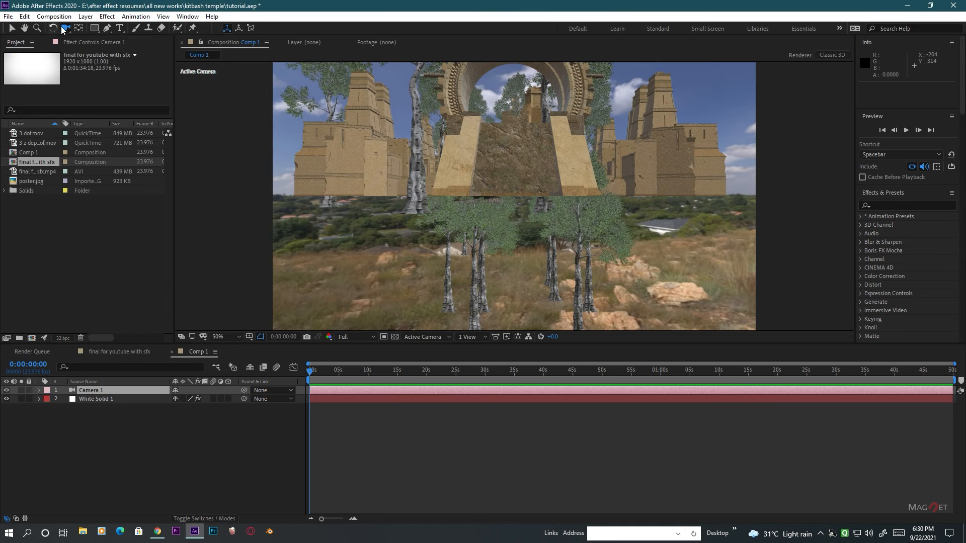
Orbit and dolly the camera around the temple city to inspect it from ground level and from high above.
left_click_drag(498, 204, 549, 232)
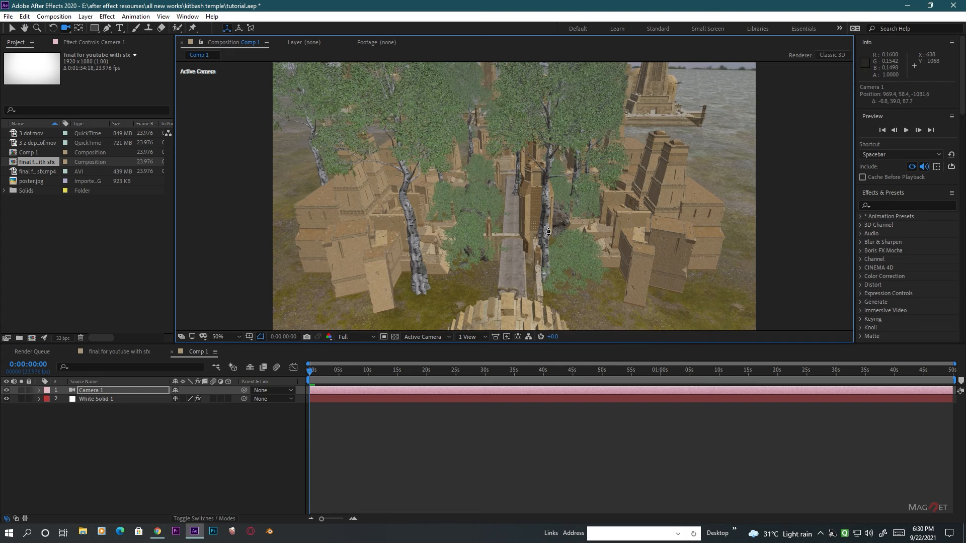
scroll(556, 230, "up", 10)
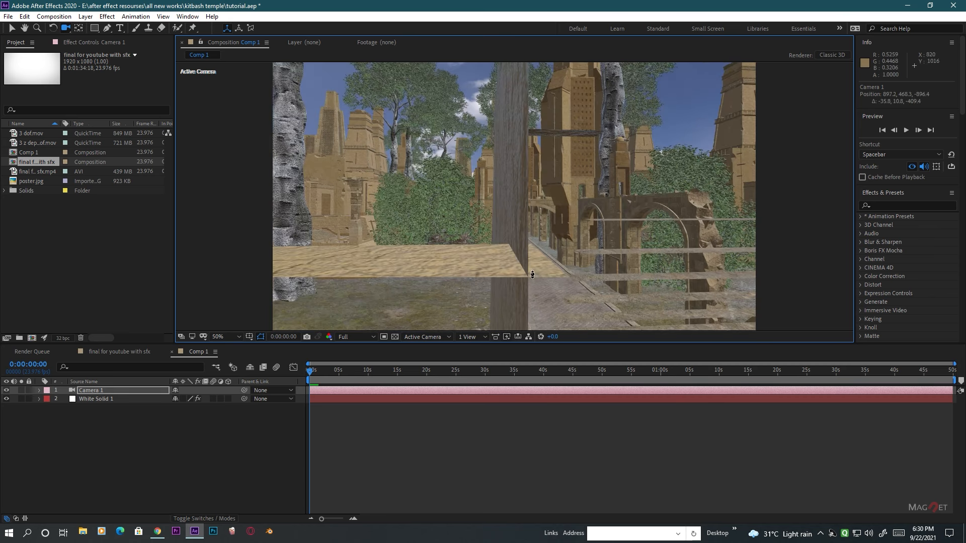
left_click_drag(533, 275, 551, 233)
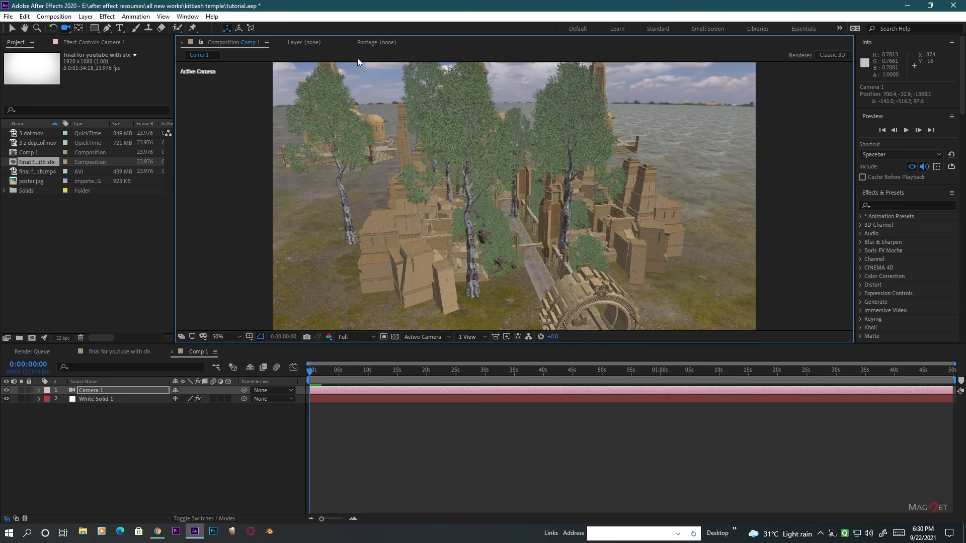
left_click_drag(556, 285, 515, 280)
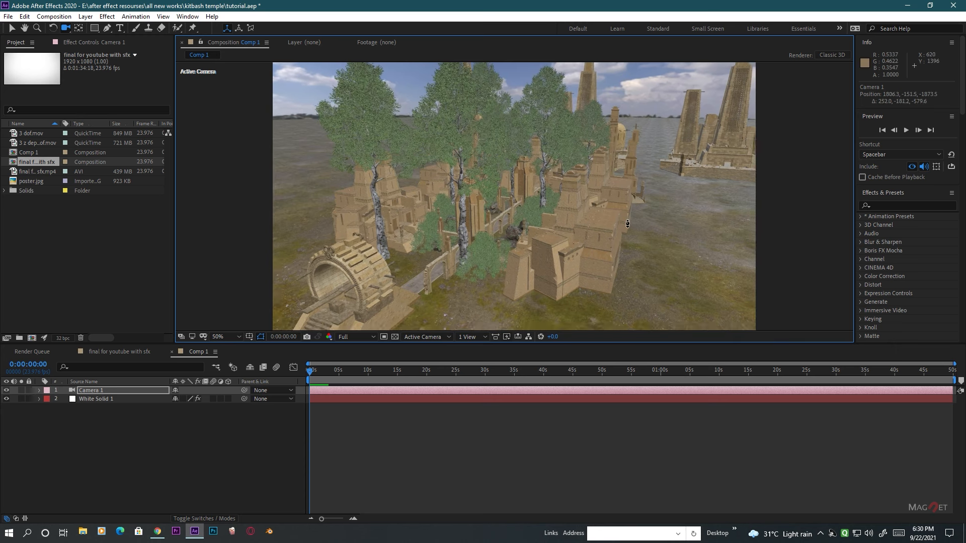
left_click_drag(639, 161, 518, 270)
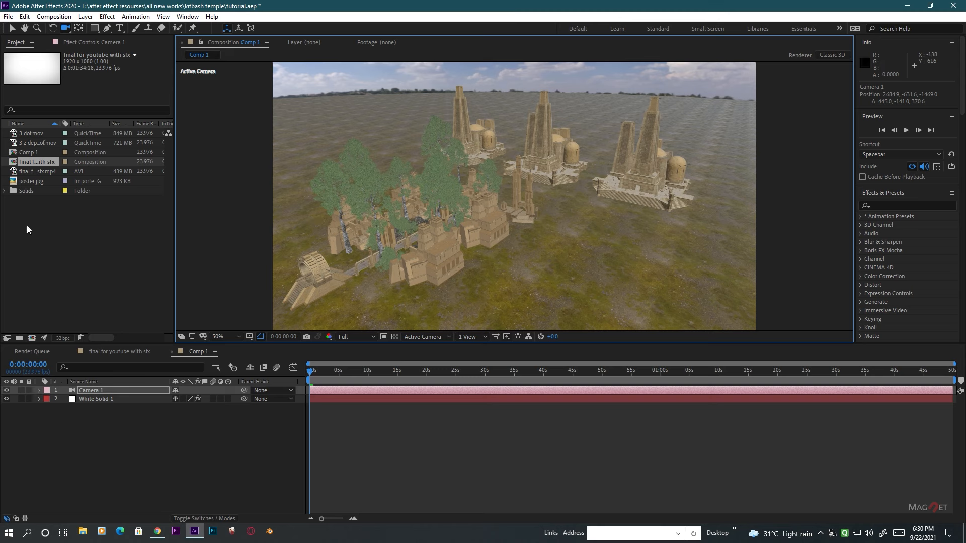
Set the White Solid's Element Group 2 replicator shape to 3D Grid with Grid X 5, Grid Y 1 and Grid Z 7.
left_click(81, 44)
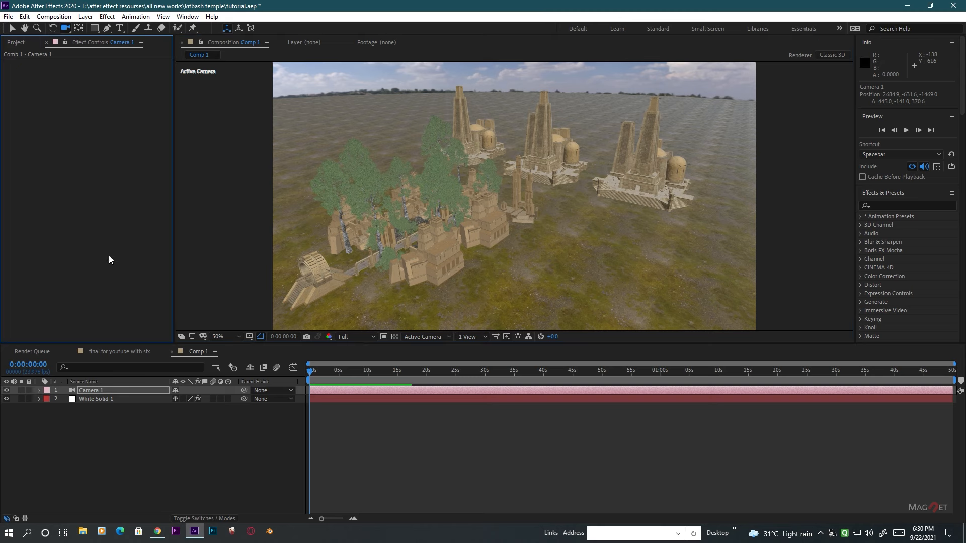
left_click(99, 400)
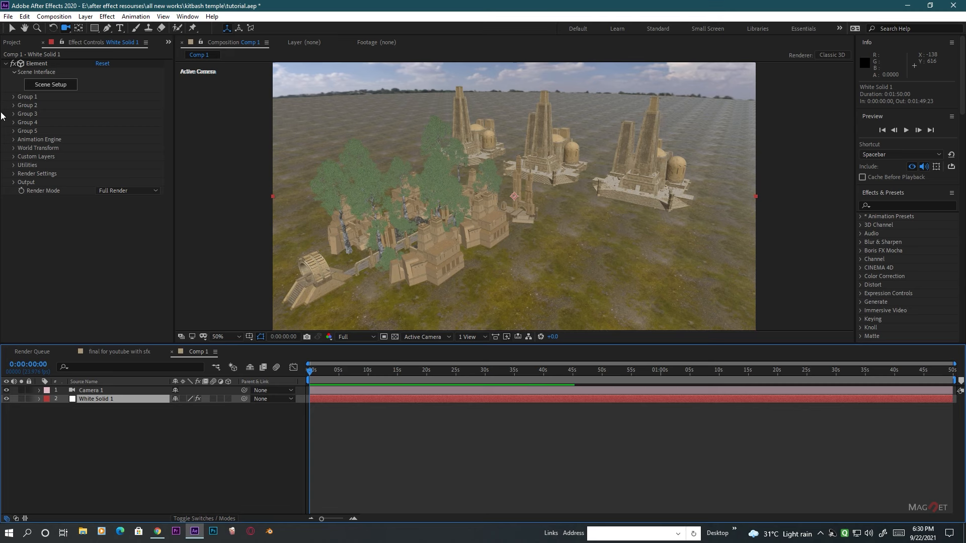
left_click(14, 106)
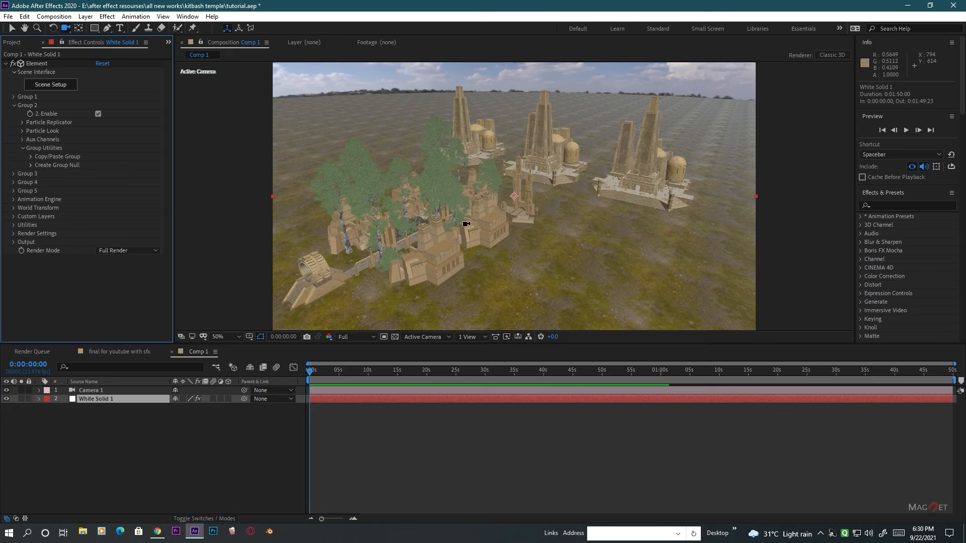
left_click(22, 123)
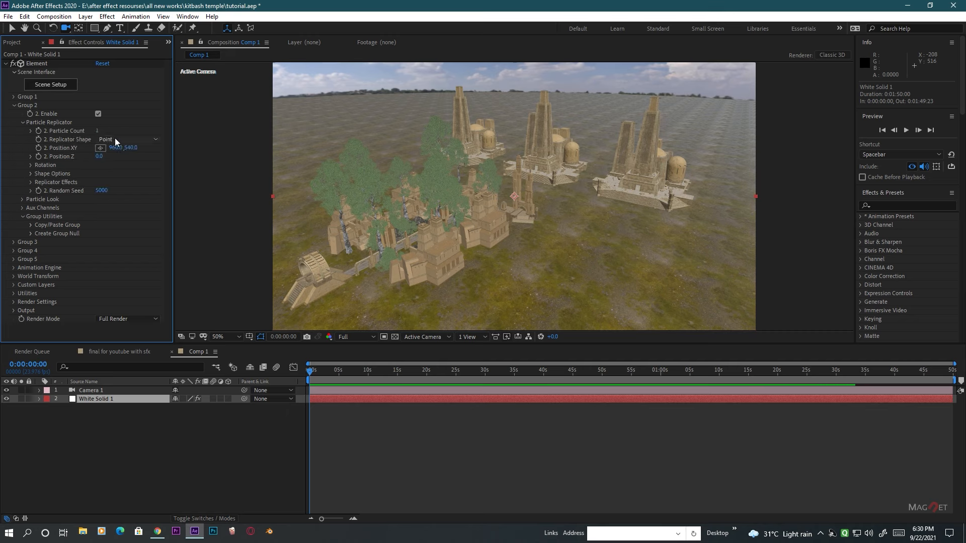
left_click(117, 140)
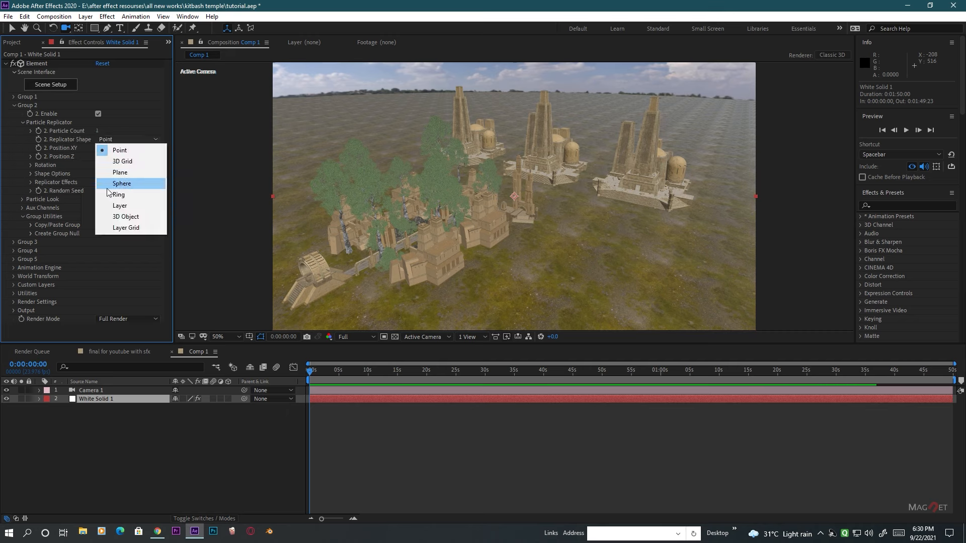
left_click(130, 162)
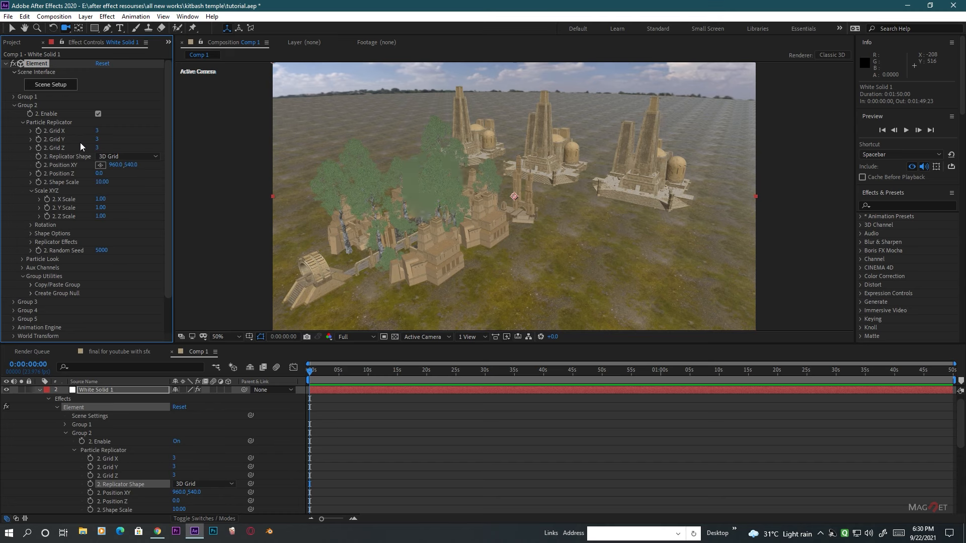
left_click_drag(99, 141, 92, 140)
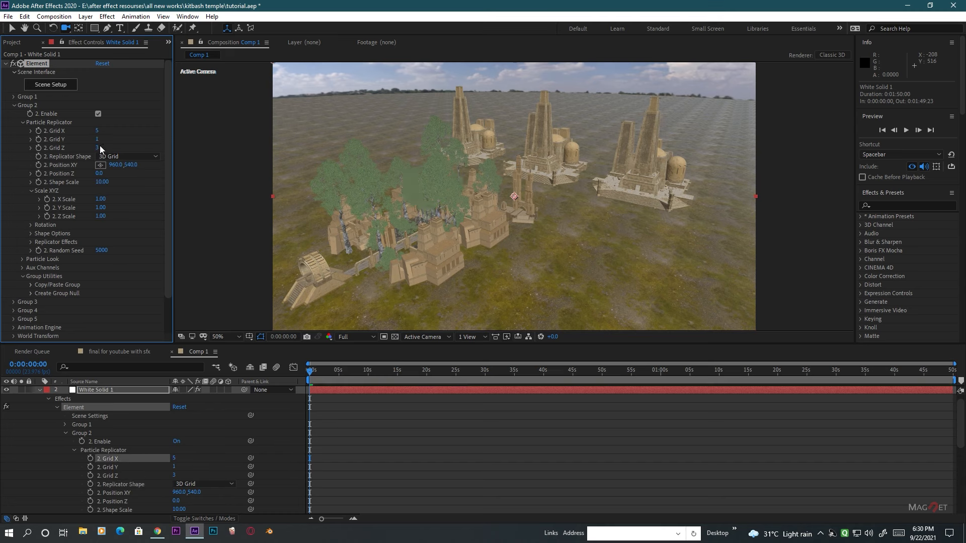
left_click_drag(100, 148, 119, 147)
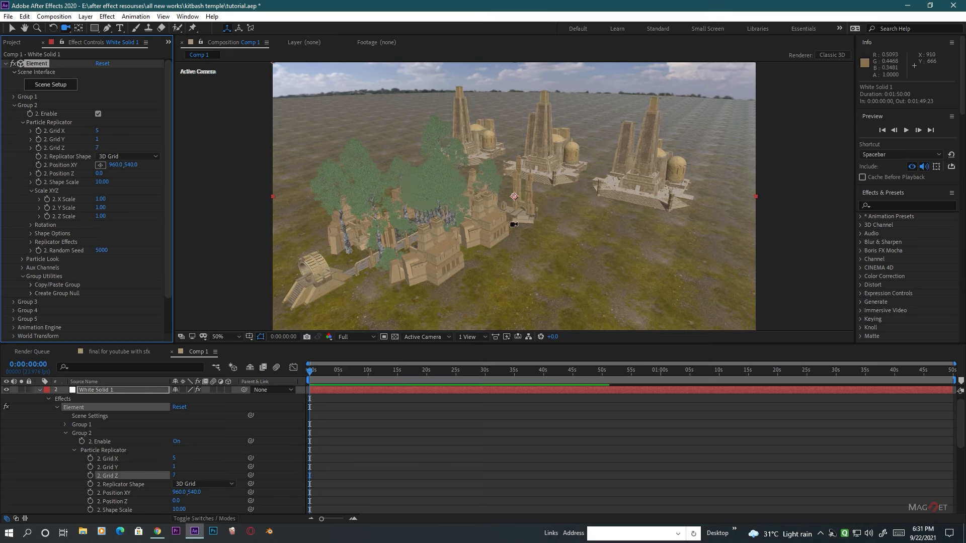
Switch the Element effect's render mode to Draft.
scroll(164, 95, "down", 2)
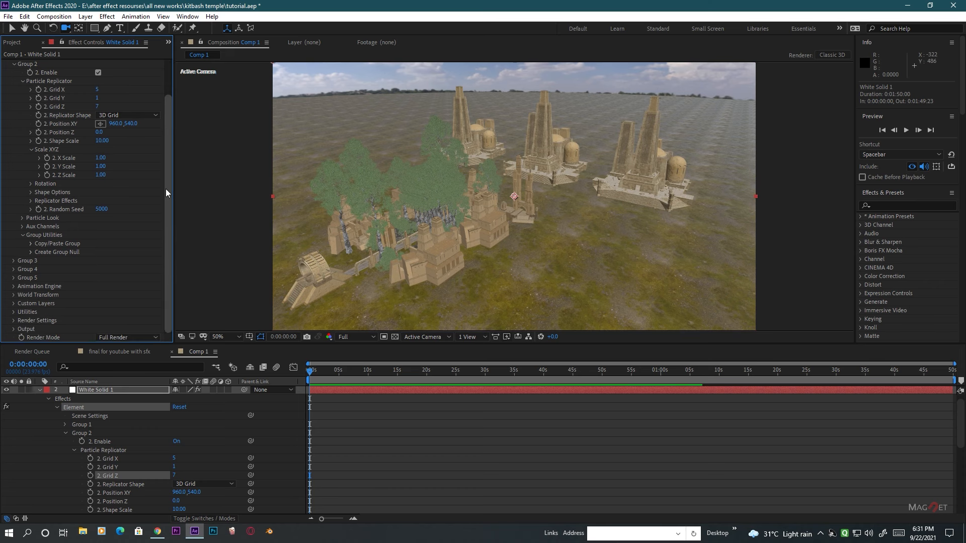
left_click(130, 338)
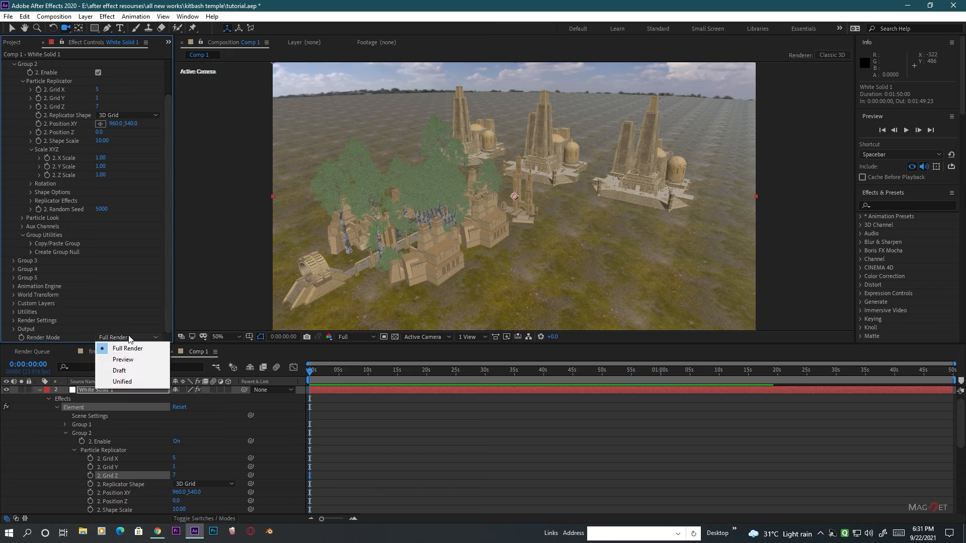
left_click(135, 371)
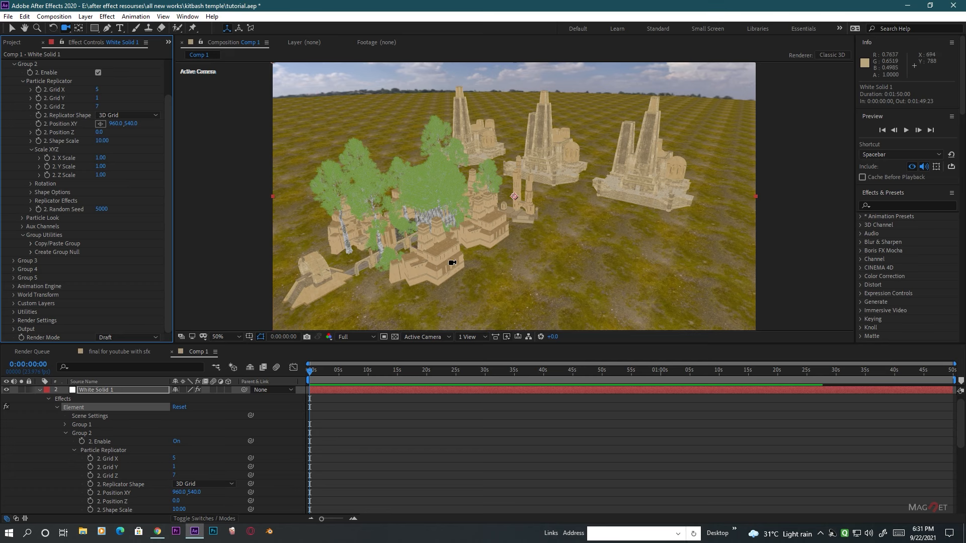
Push the Group 2 tree grid back to Position Z 2810 and spread it with X Scale 15.40 and Z Scale 8.00.
scroll(131, 282, "up", 2)
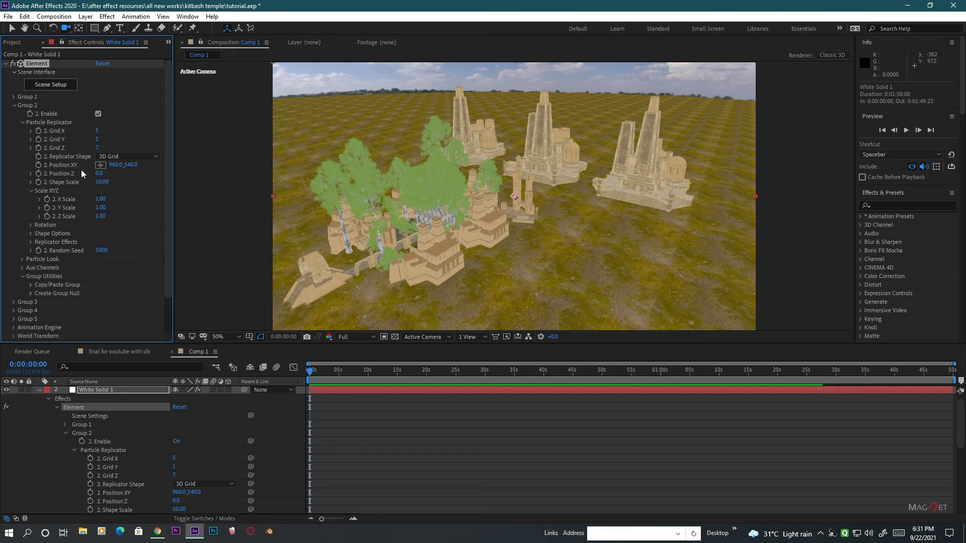
left_click_drag(102, 178, 239, 172)
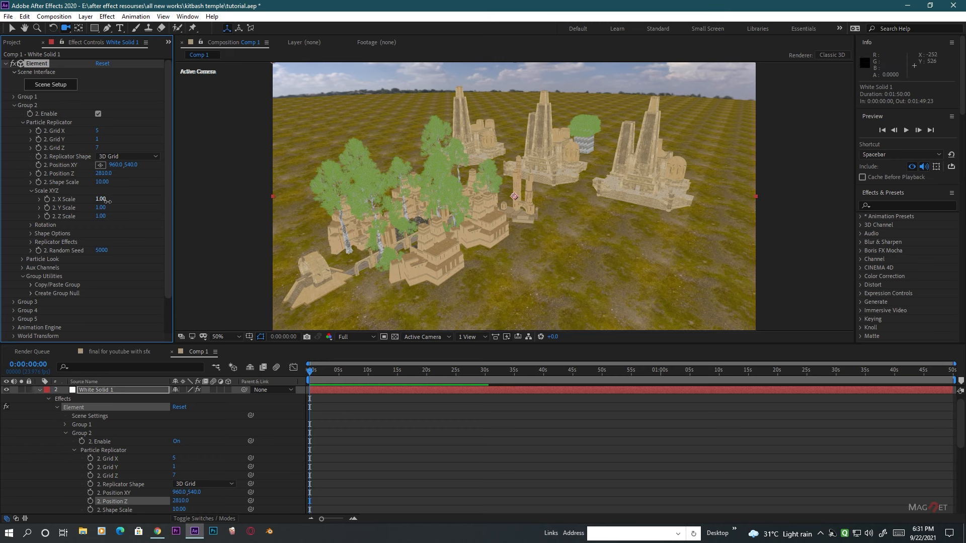
left_click_drag(107, 201, 41, 228)
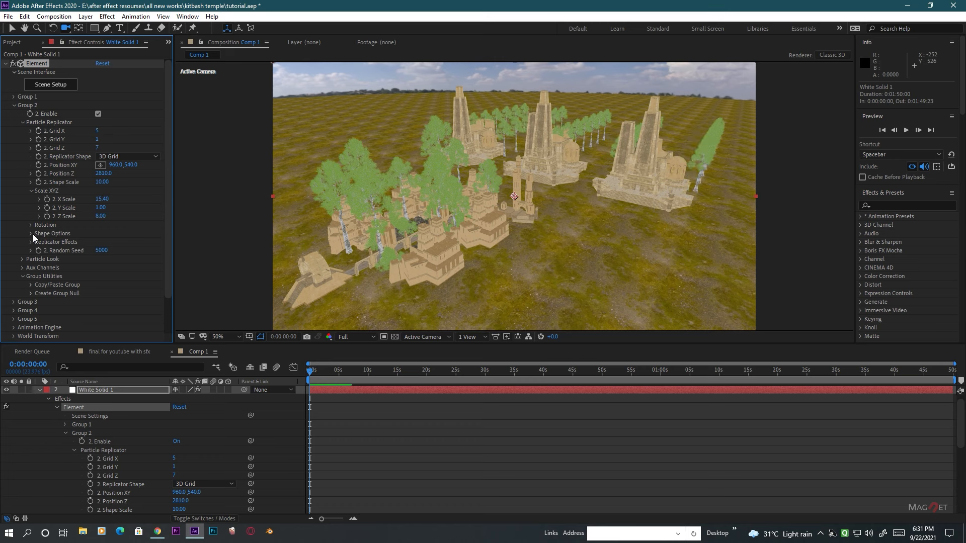
Scatter the Group 2 trees with X Scatter 137.0 and Z Scatter 120.6 in the replicator effects.
left_click(31, 234)
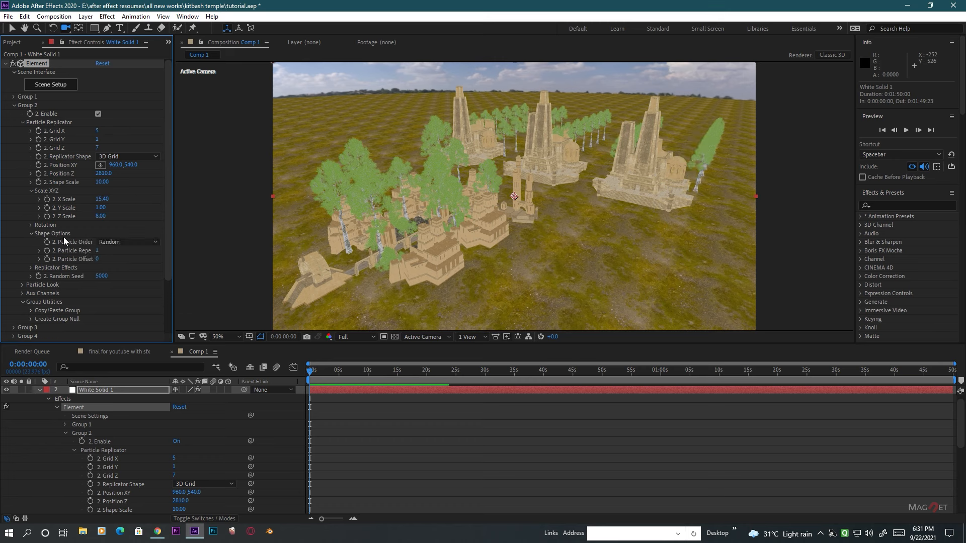
left_click(30, 268)
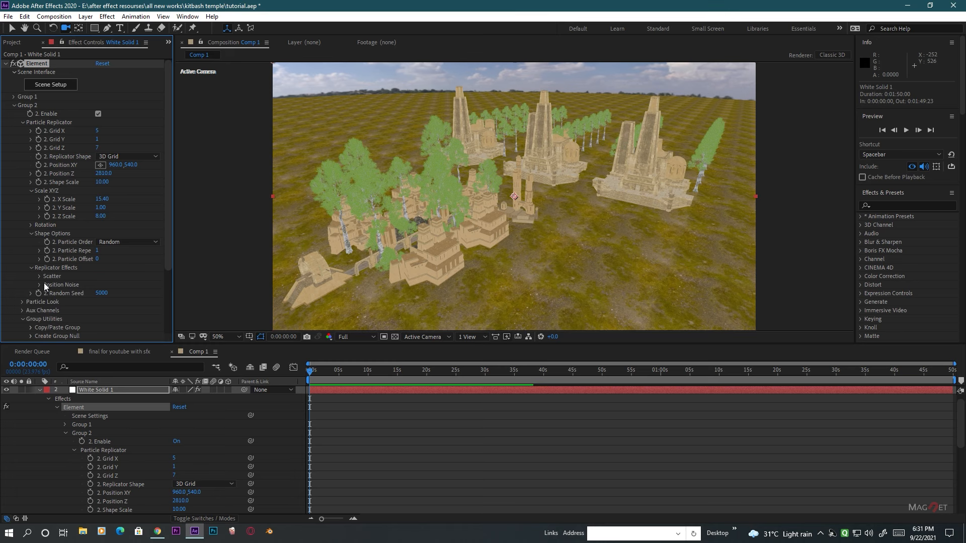
left_click(39, 277)
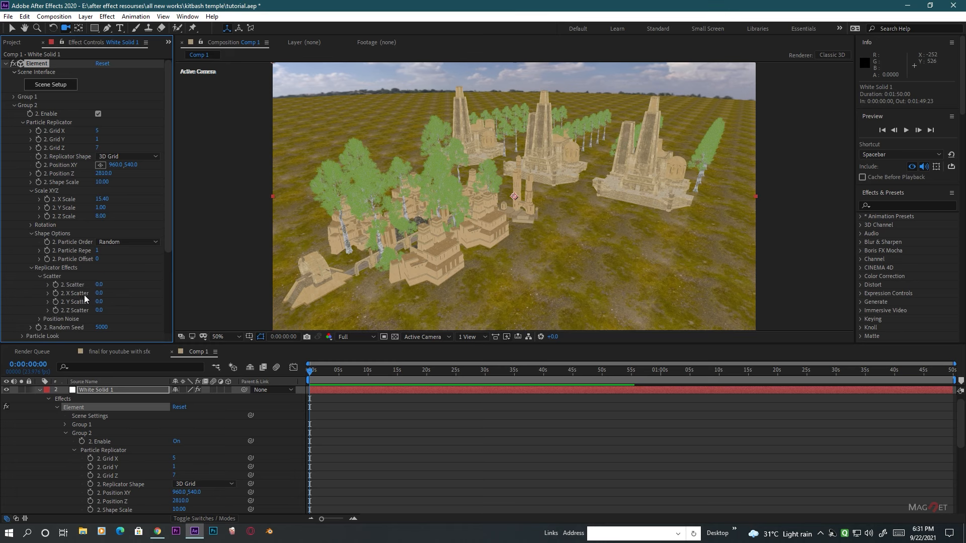
left_click_drag(104, 298, 470, 300)
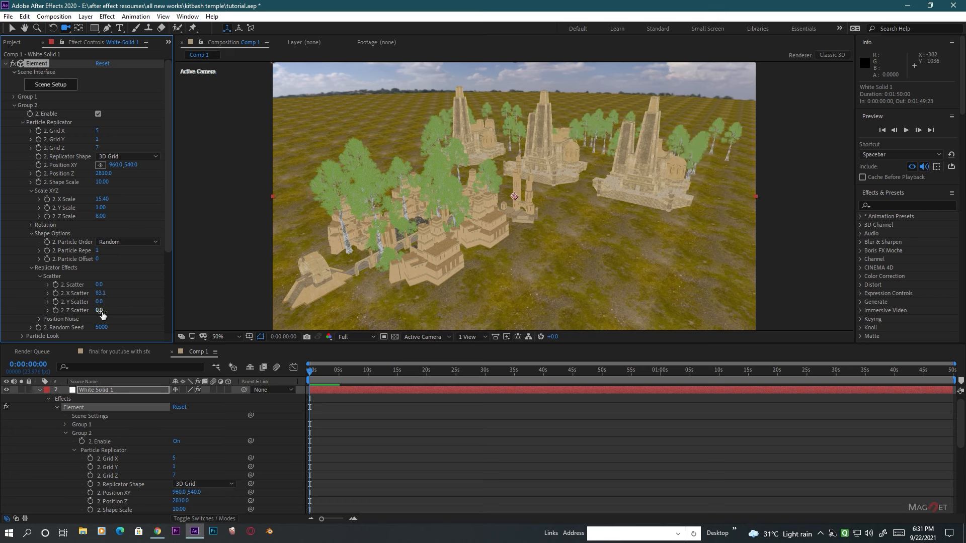
left_click_drag(104, 314, 692, 295)
left_click_drag(104, 300, 381, 299)
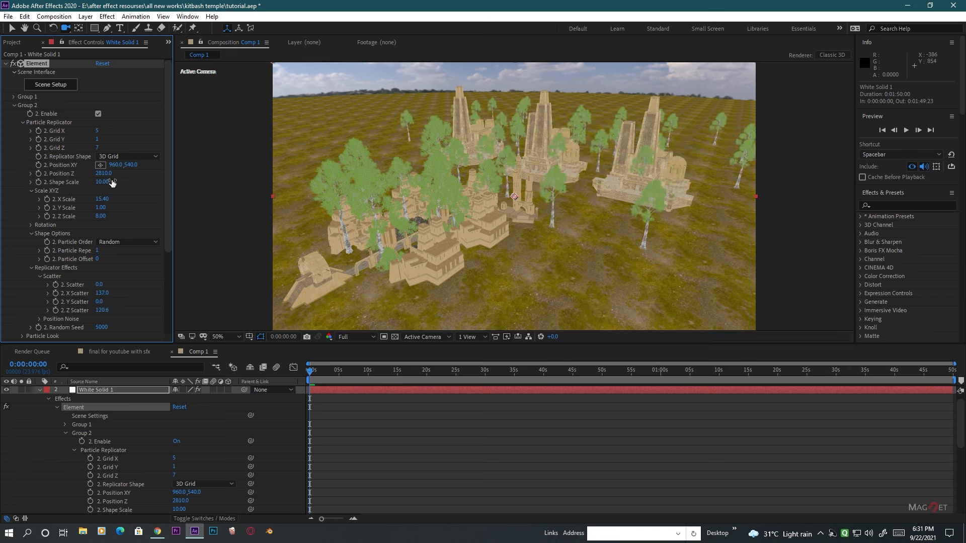
Set the Group 2 particle size to 19.50 and the particle size randomness to 27%.
scroll(38, 197, "down", 5)
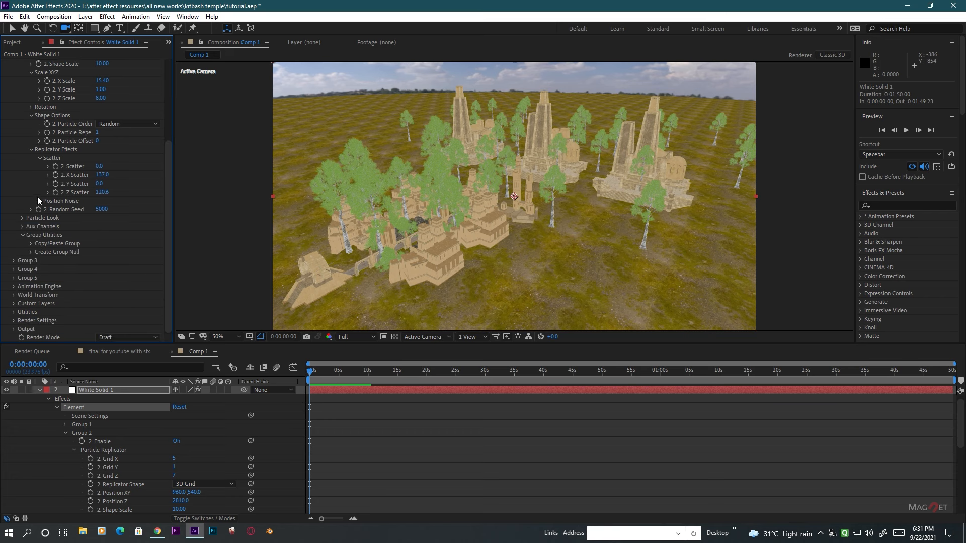
left_click(22, 217)
mouse_move(109, 233)
left_mouse_down()
mouse_move(156, 230)
mouse_move(115, 236)
left_mouse_up()
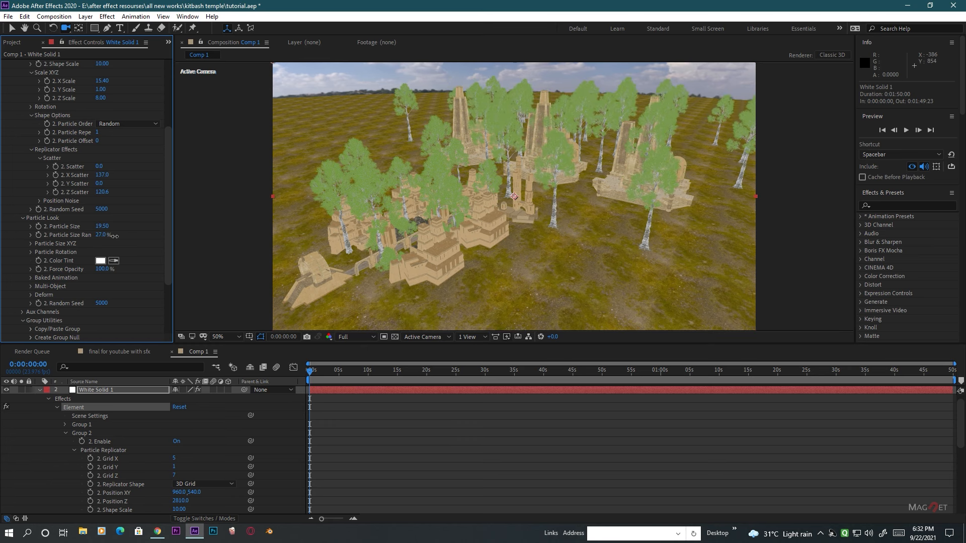
Randomize the Group 2 trees' particle rotation angle by 54° on the Y axis.
left_click(30, 251)
left_click(39, 312)
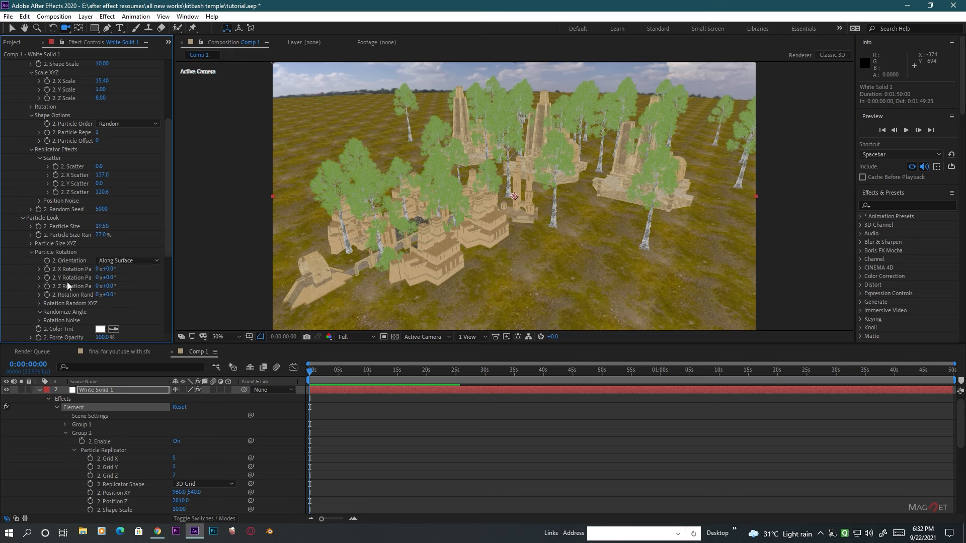
scroll(68, 283, "down", 3)
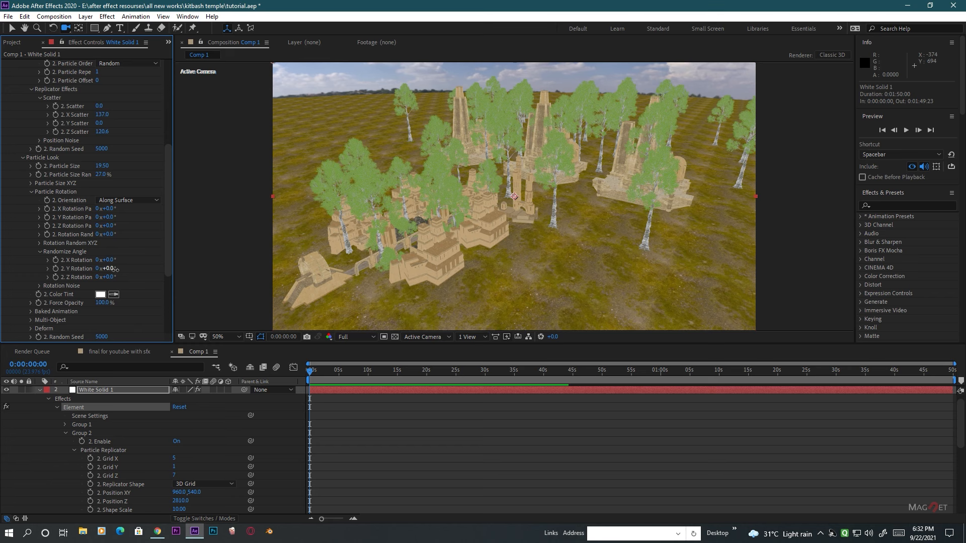
left_click_drag(115, 273, 143, 270)
Move the camera down among the temples to inspect the replicated trees from near ground level.
left_click_drag(664, 244, 558, 280)
left_click_drag(379, 270, 476, 285)
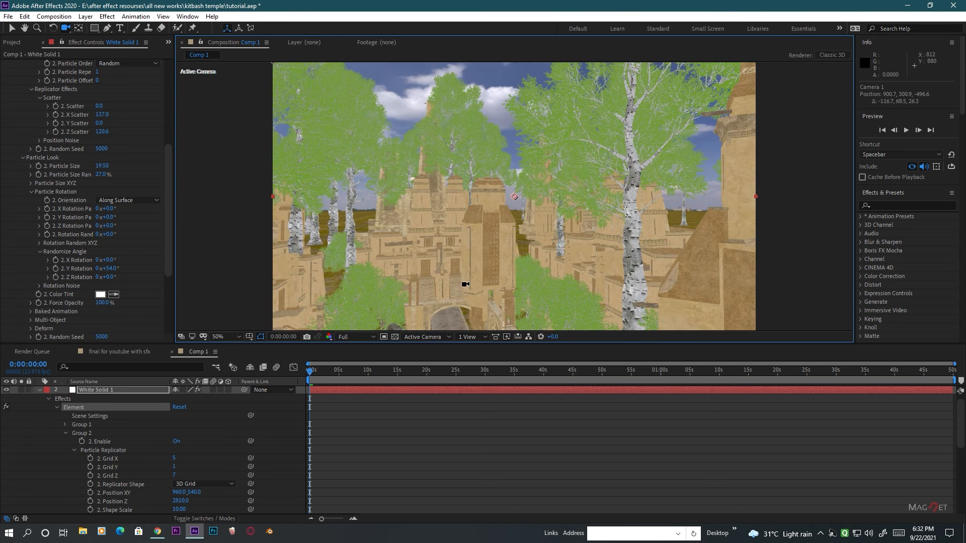
Set the Group 2 replicator to Grid X 14, Grid Z 8, Z Scale 0.50, Shape Scale 11.30 and Position Z 3420.0.
scroll(68, 128, "up", 5)
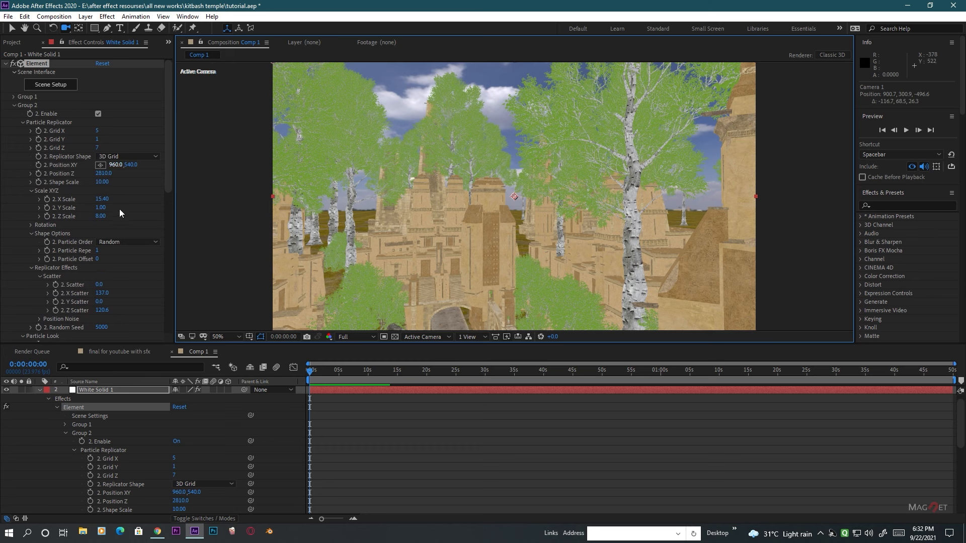
left_click_drag(104, 219, 74, 226)
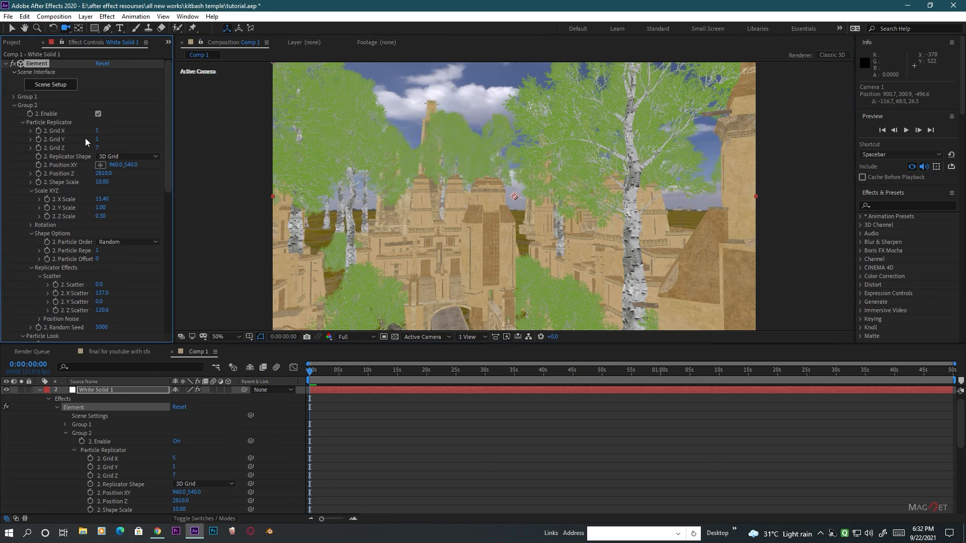
left_click_drag(103, 134, 131, 131)
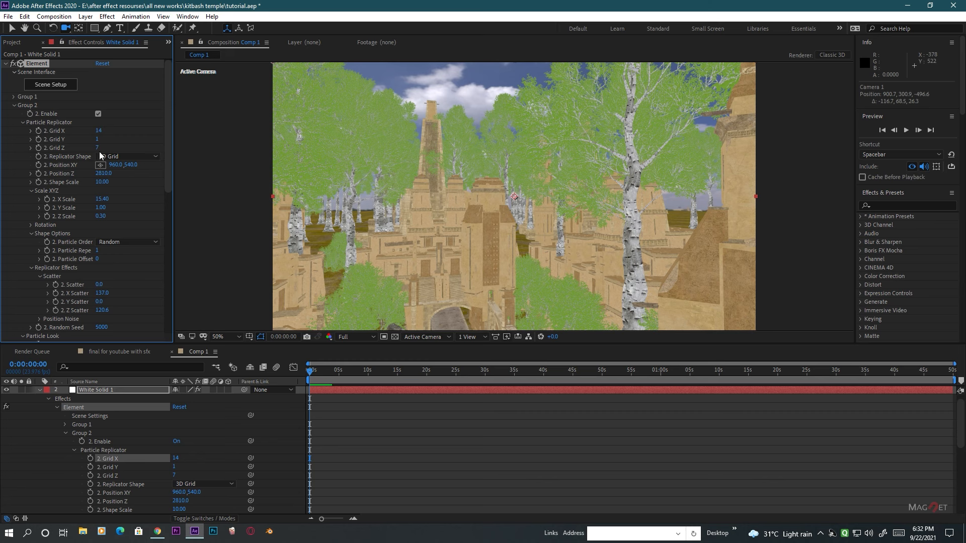
left_click_drag(97, 148, 103, 148)
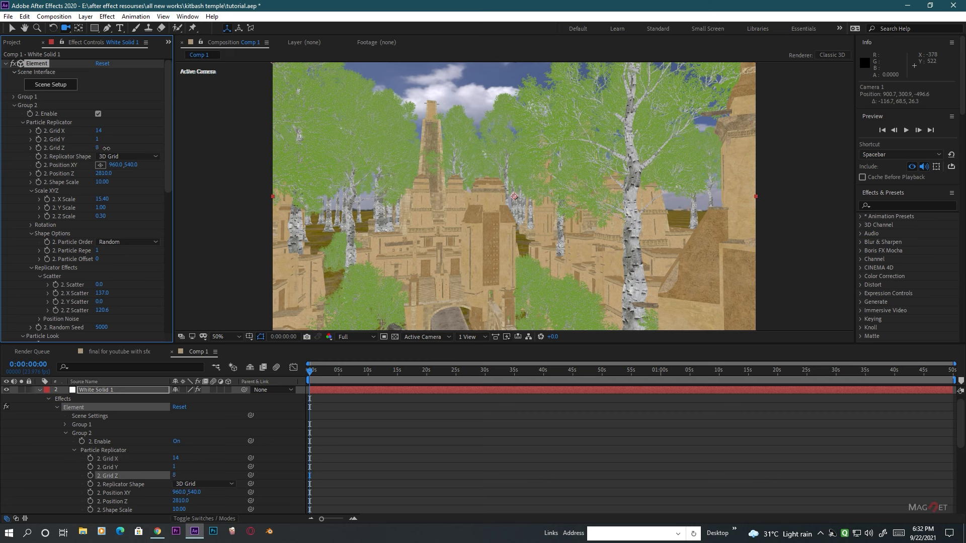
left_click_drag(106, 183, 142, 174)
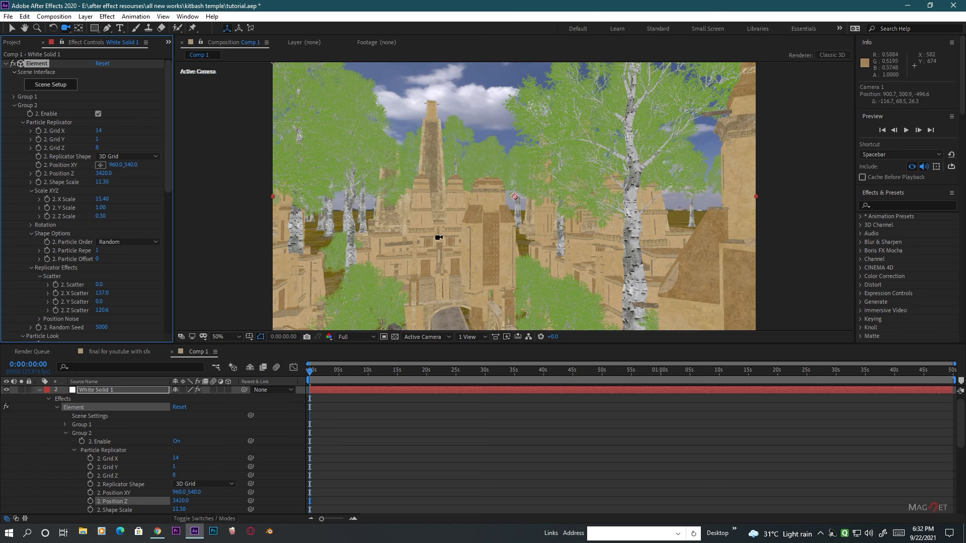
Lower the camera slightly over the temple city and set the Element render mode to Full Render.
left_click_drag(453, 253, 458, 236)
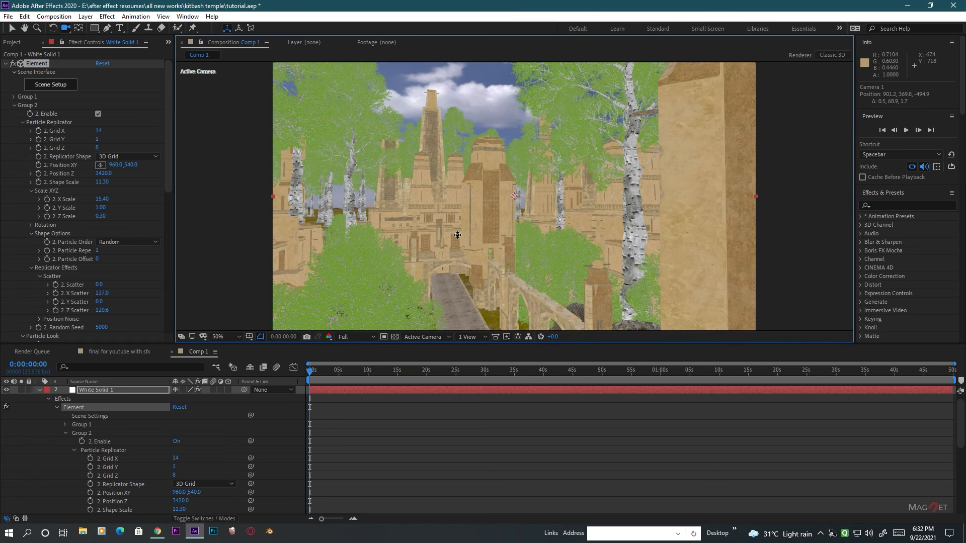
left_click_drag(168, 148, 169, 340)
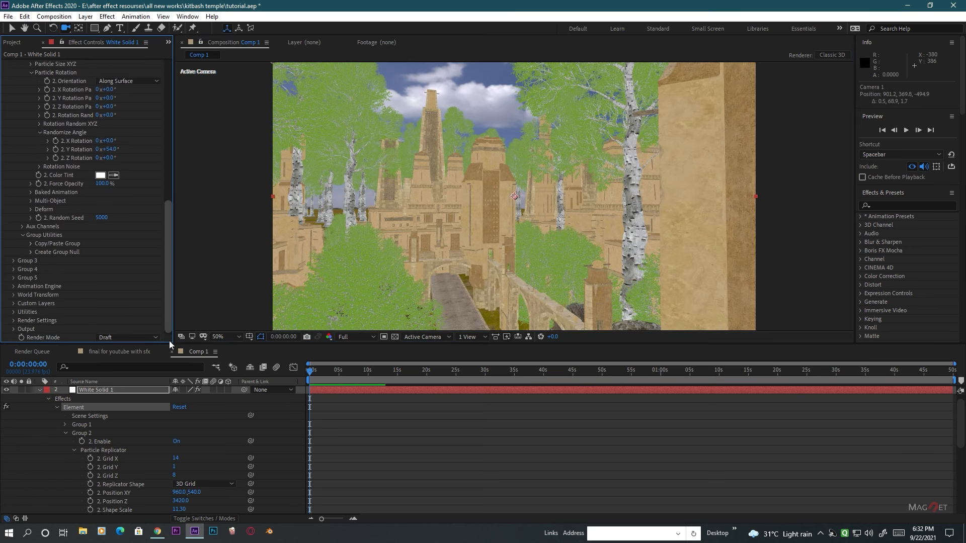
left_click(134, 338)
left_click(128, 346)
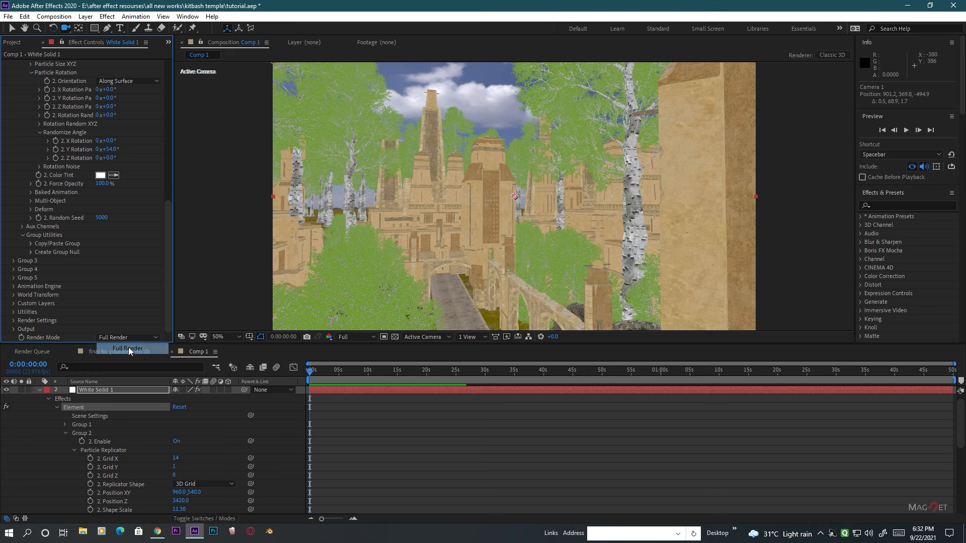
Create a parallel light with the color white (FFFFFF) and Casts Shadows enabled.
left_click(86, 16)
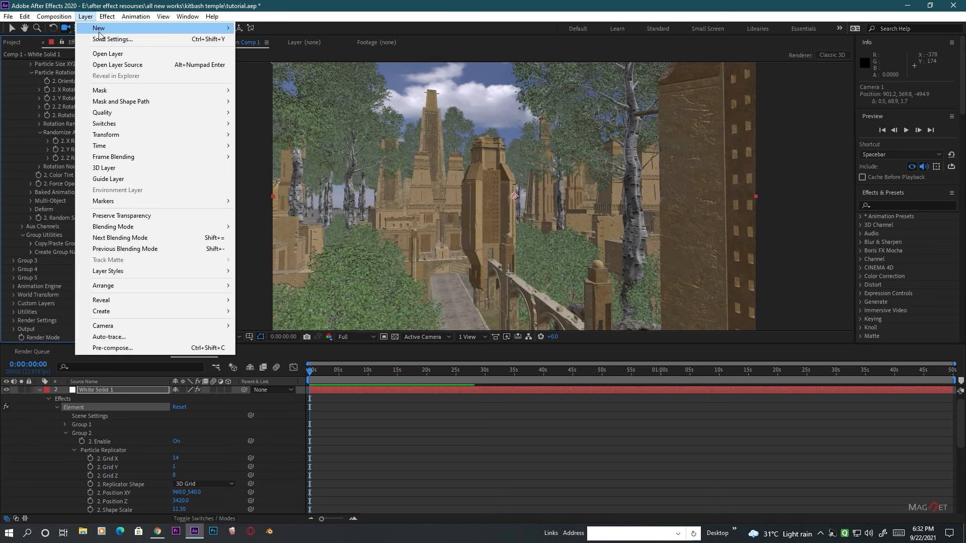
mouse_move(99, 29)
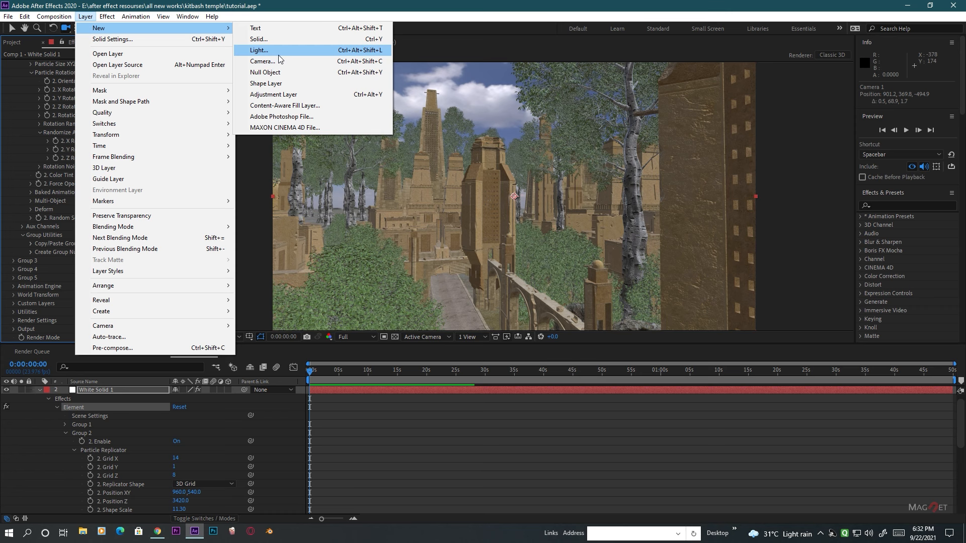
left_click(279, 55)
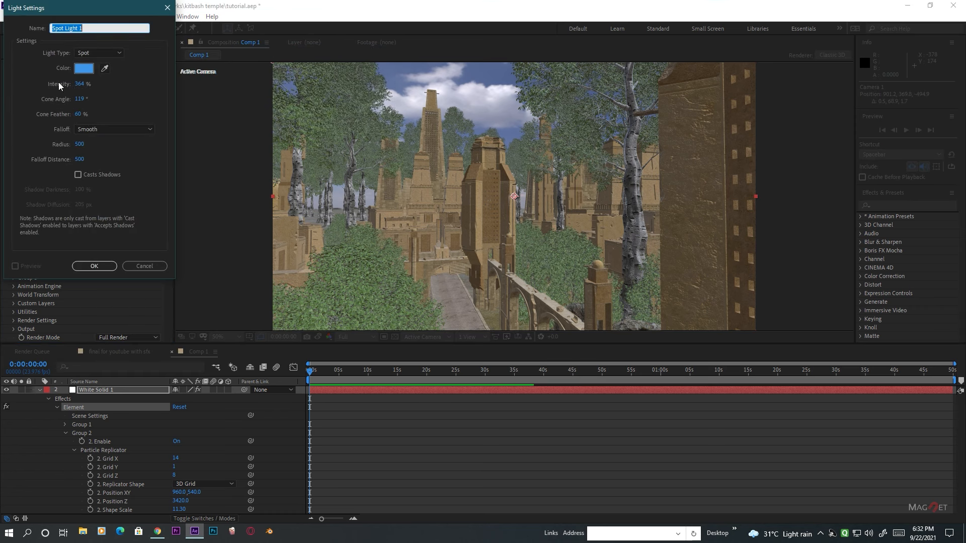
left_click(100, 53)
left_click(104, 65)
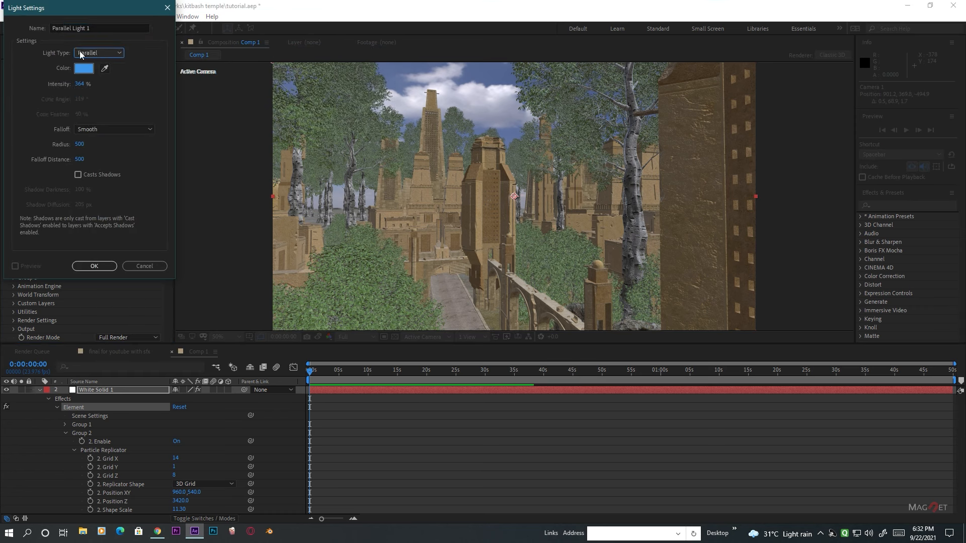
left_click(83, 68)
left_click(14, 25)
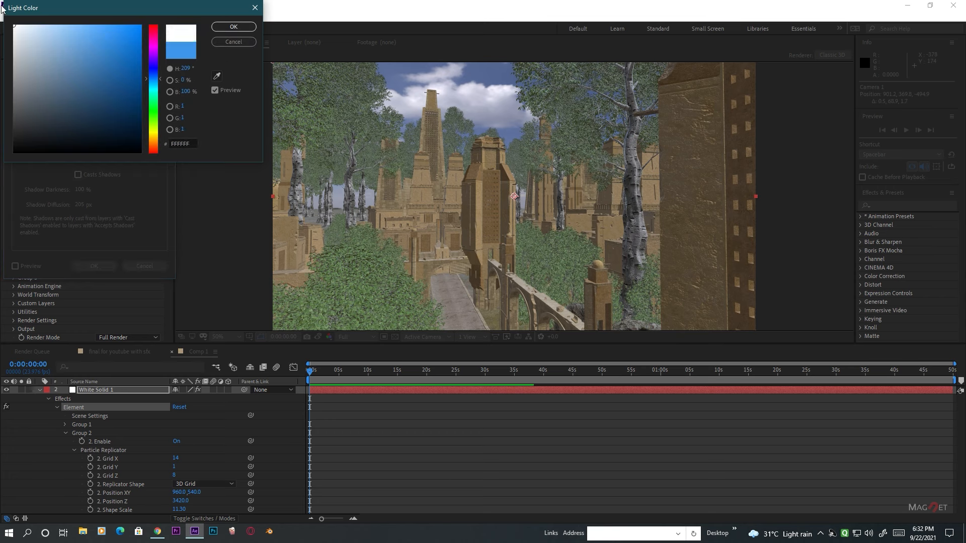
left_click(225, 27)
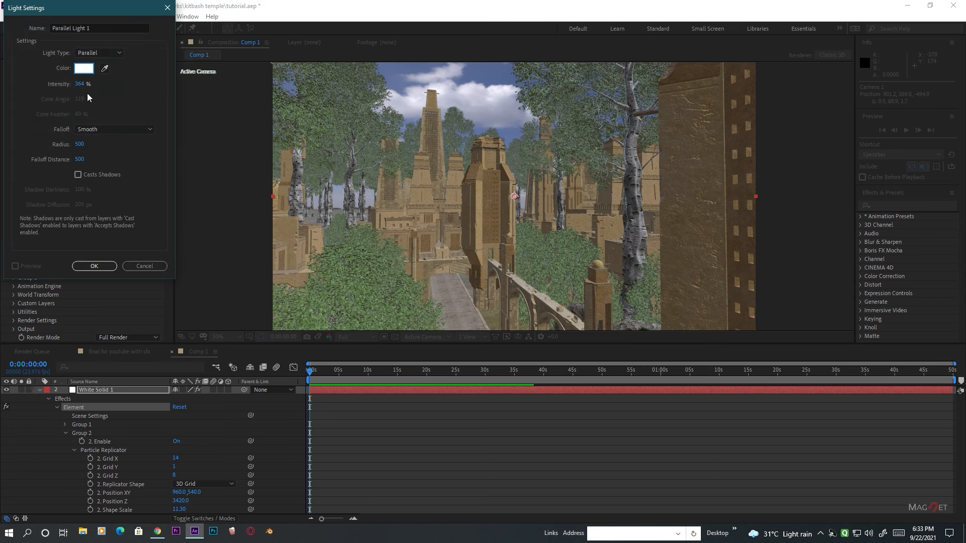
left_click(79, 175)
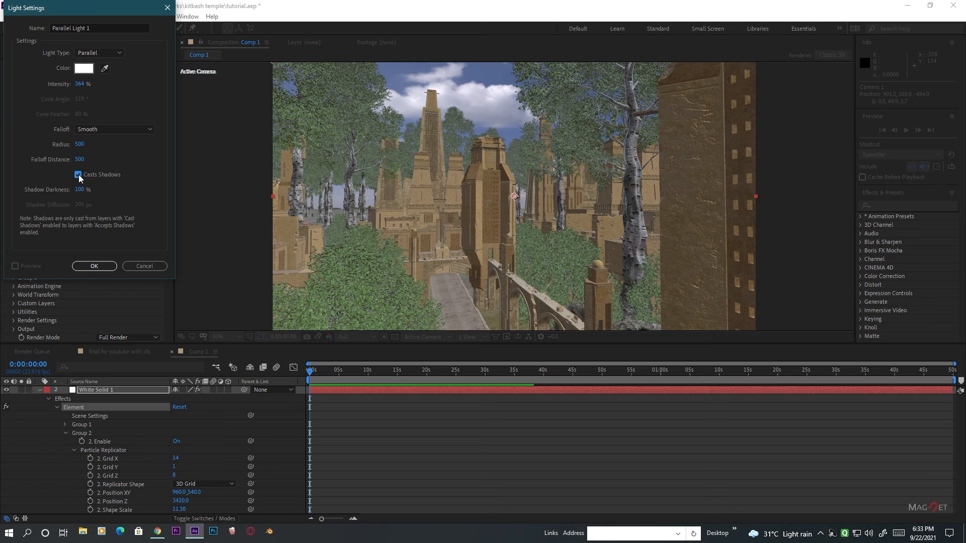
left_click(95, 266)
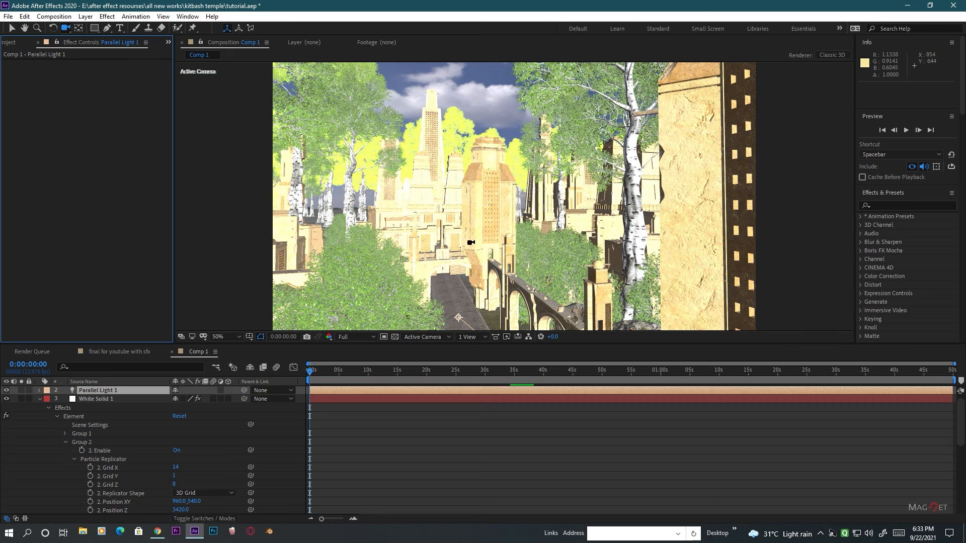
Move the parallel light above and behind the temples by setting its Y position to -1260.0 and its Z position to 4220.0.
left_click(88, 398)
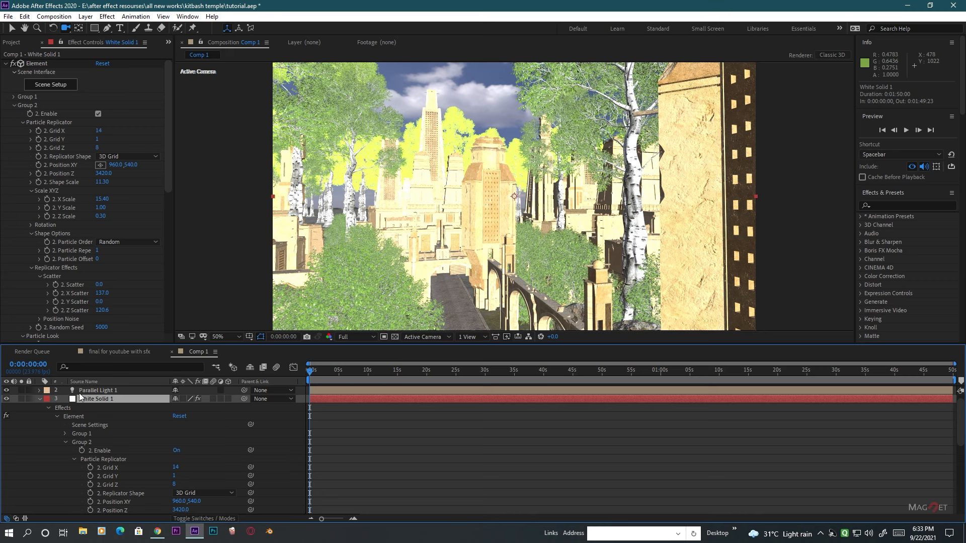
left_click(94, 391)
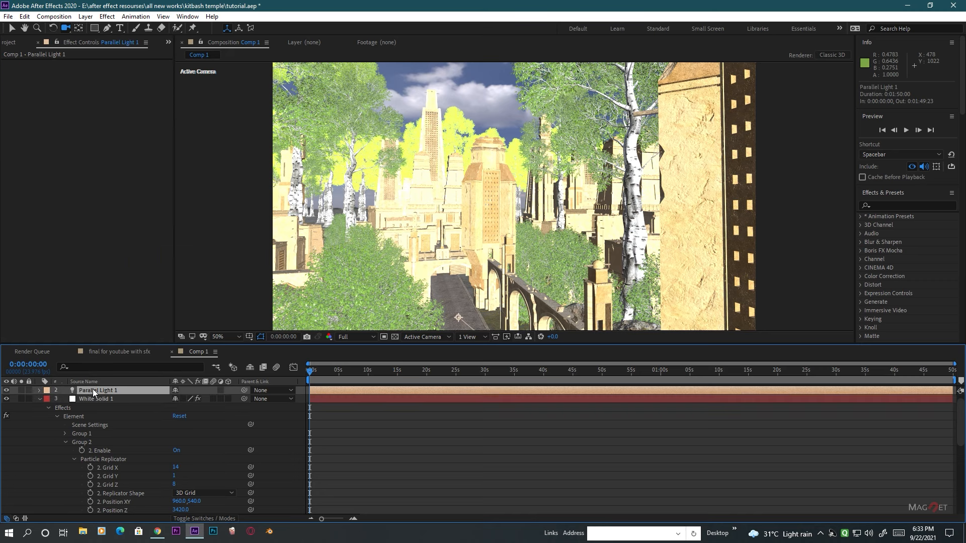
key("p")
left_click(220, 399)
type("0")
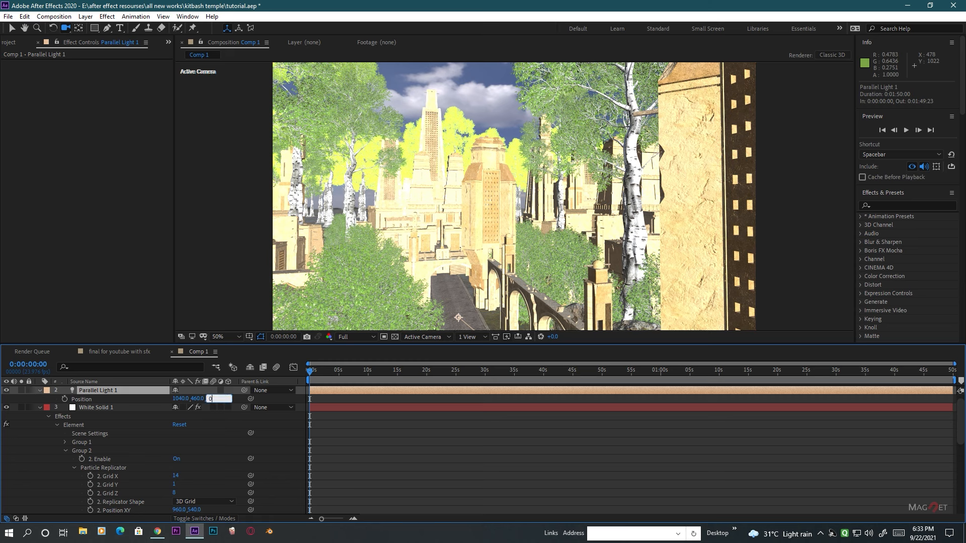
left_click(209, 452)
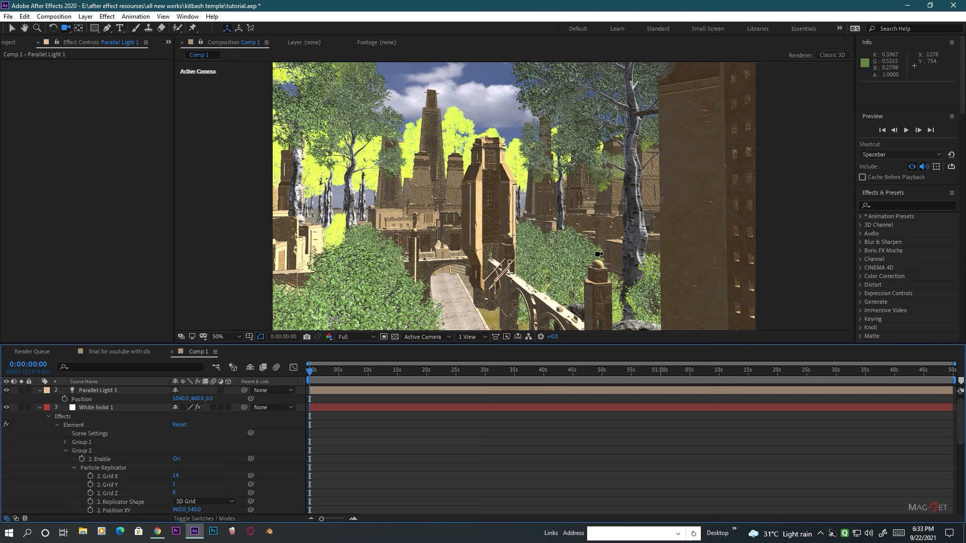
left_click_drag(201, 400, 112, 400)
left_click_drag(214, 399, 387, 393)
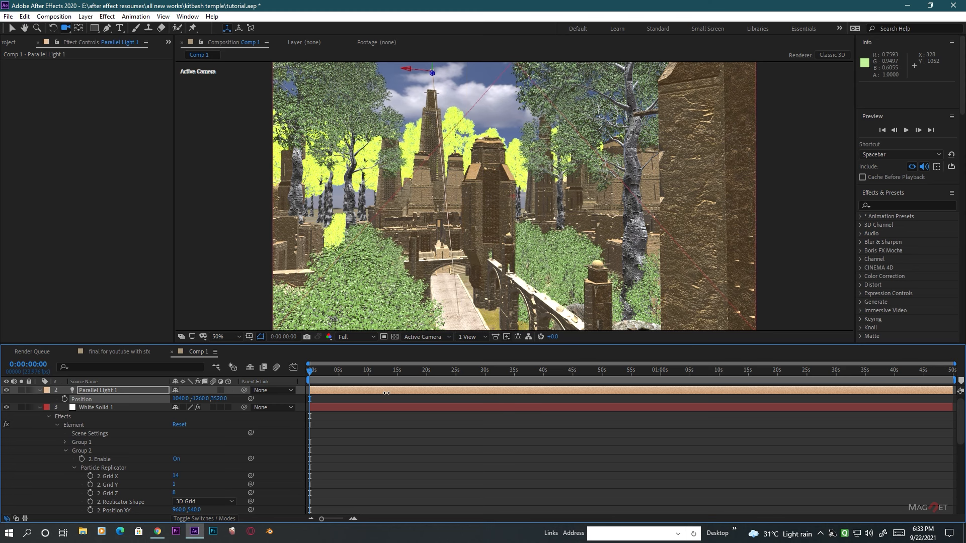
Reduce the preview resolution to Third and reposition the parallel light at 7450.0, -4360.0, 4930.0.
left_click(352, 337)
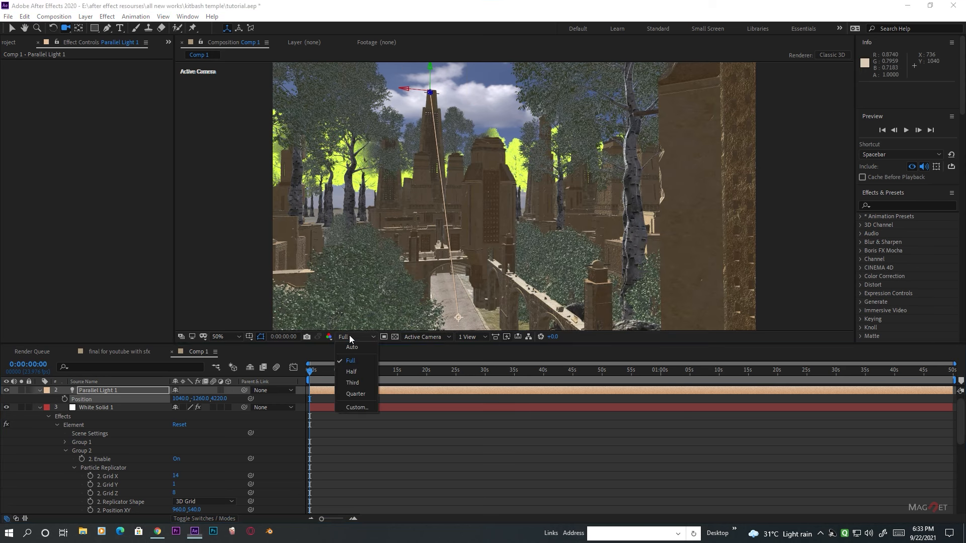
left_click(355, 383)
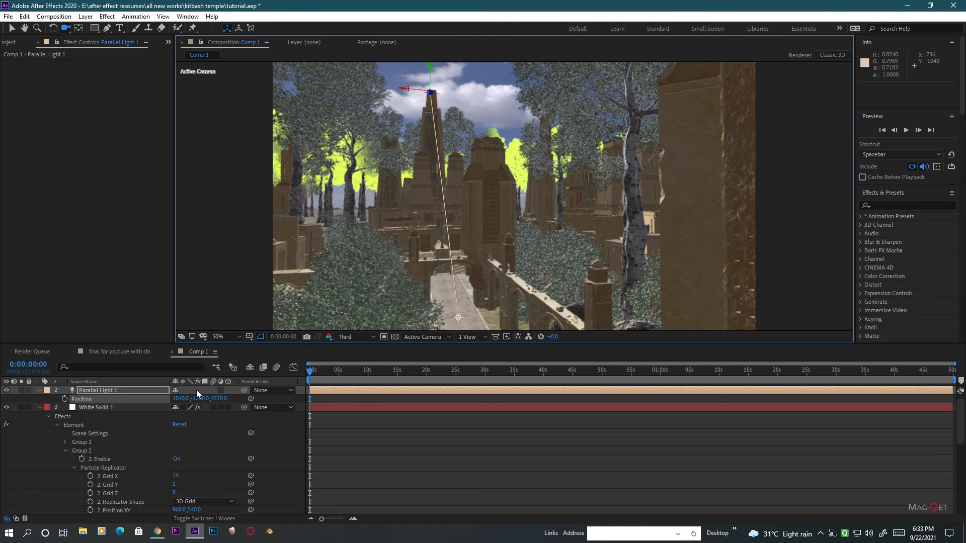
left_click_drag(220, 399, 63, 393)
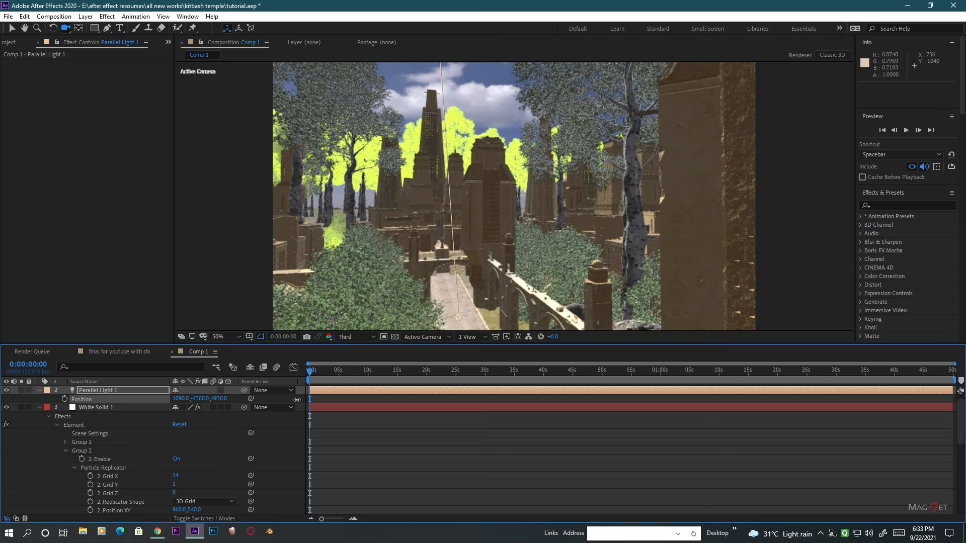
left_click_drag(297, 400, 509, 404)
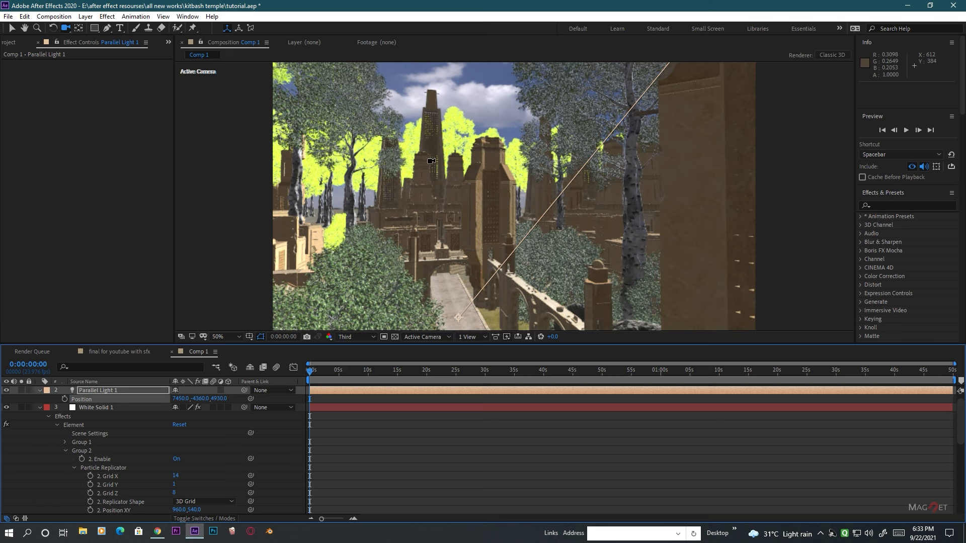
Set the subsurface scattering intensity to 50% in the render settings of White Solid 1's Element effect.
left_click(100, 408)
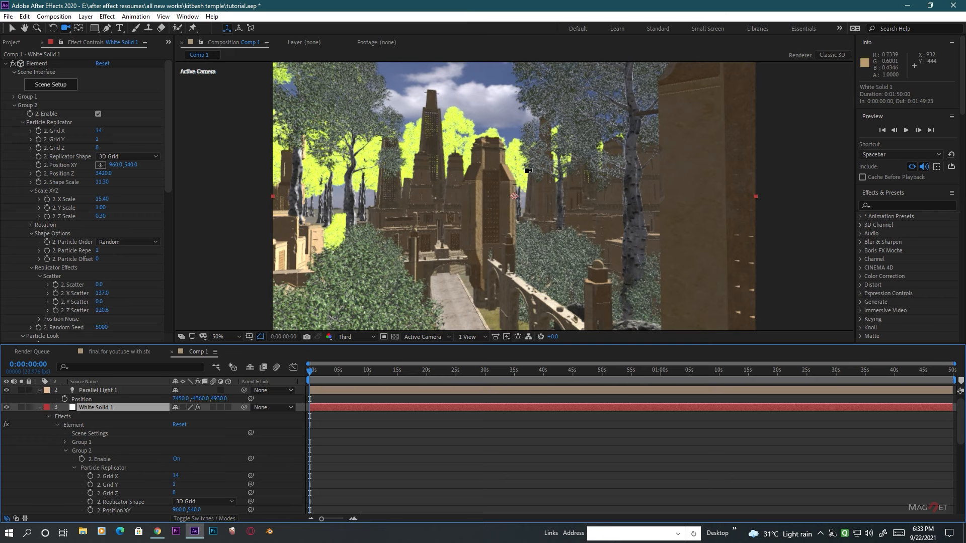
scroll(49, 225, "down", 10)
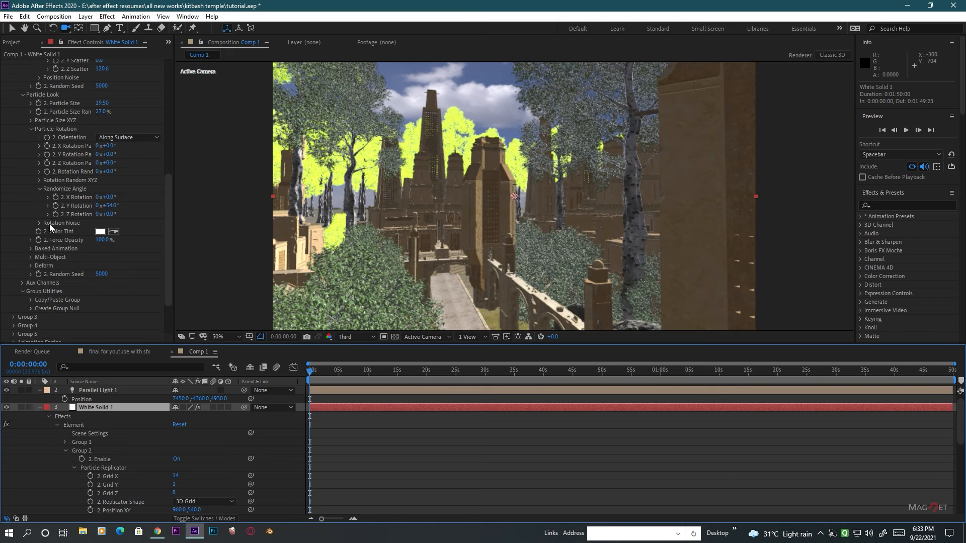
left_click(13, 320)
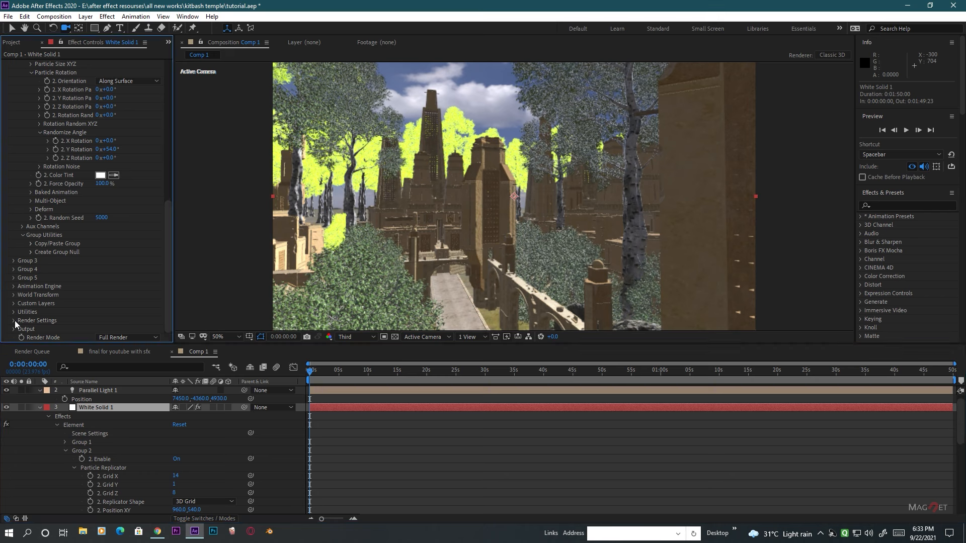
scroll(82, 250, "down", 3)
left_click(21, 236)
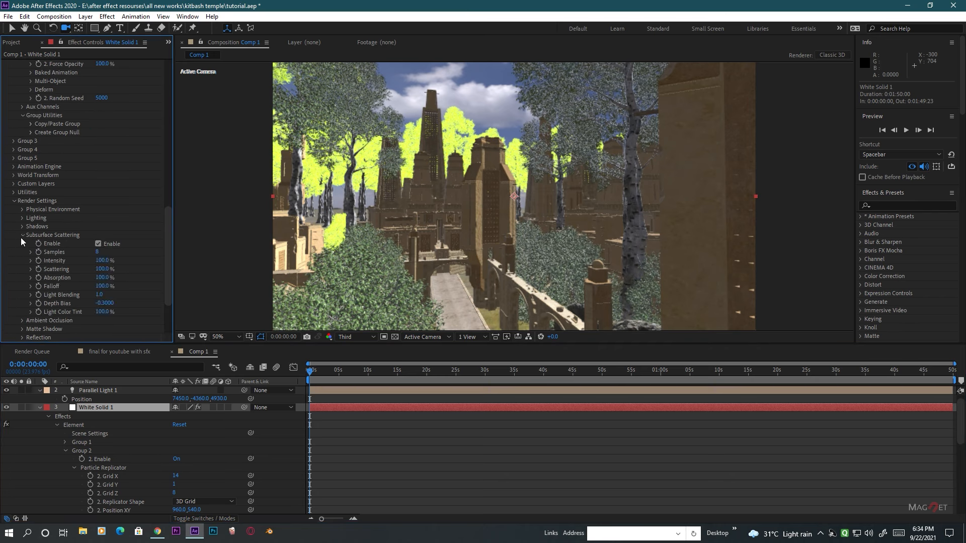
left_click(107, 262)
type("50")
key("Return")
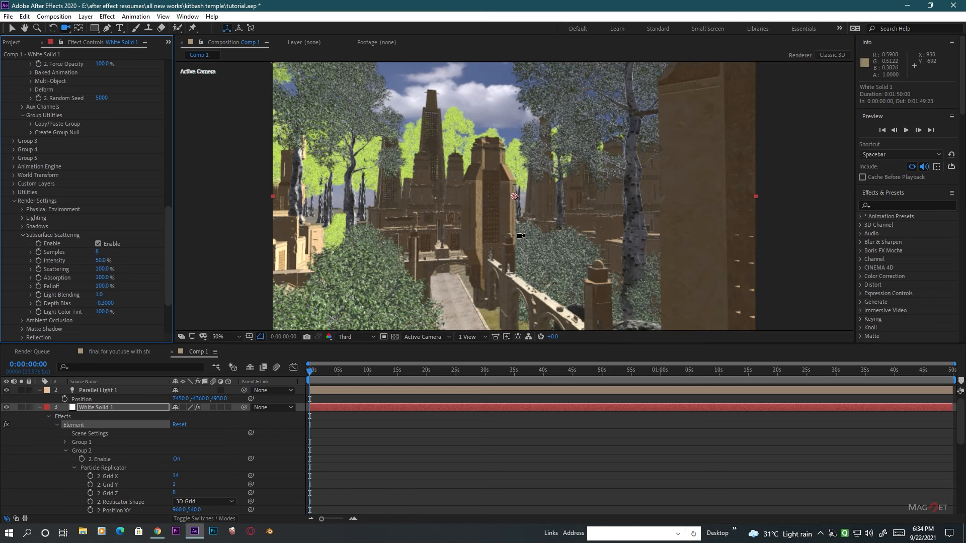
Create an ambient light with an intensity of 100%.
left_click(86, 16)
mouse_move(96, 31)
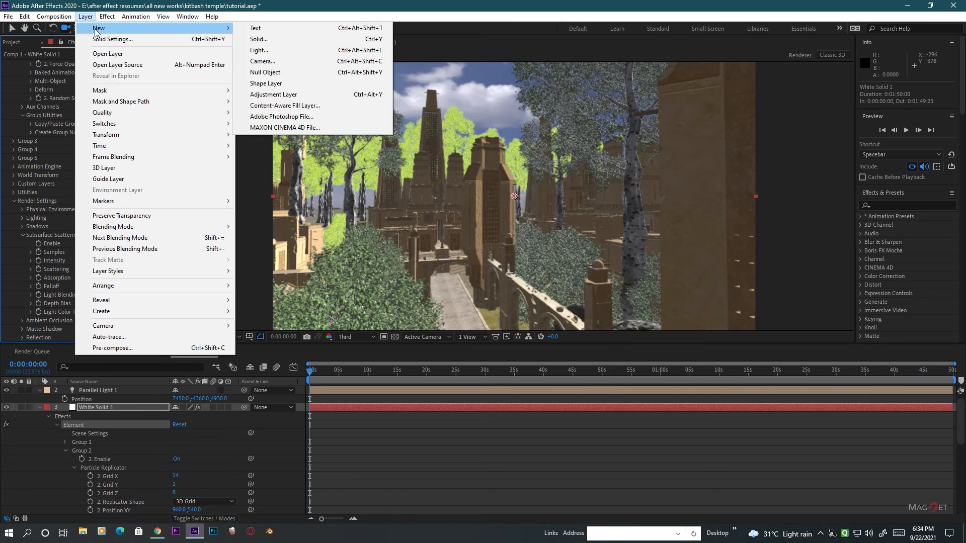
left_click(260, 49)
left_click(111, 54)
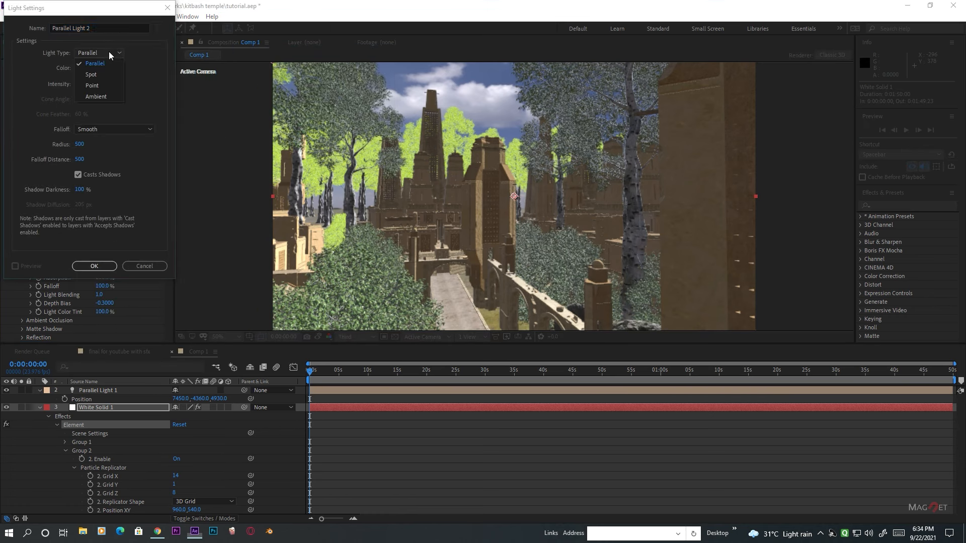
left_click(101, 96)
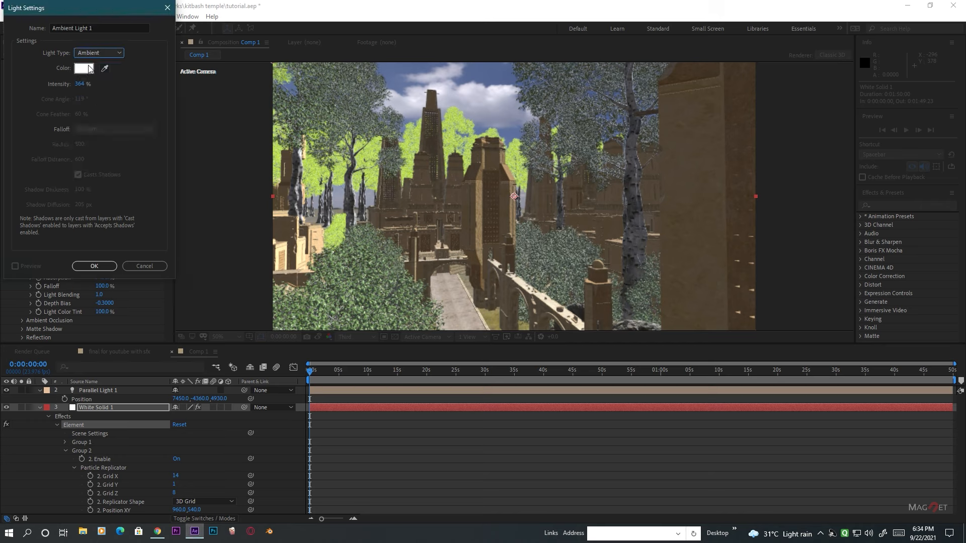
left_click(80, 84)
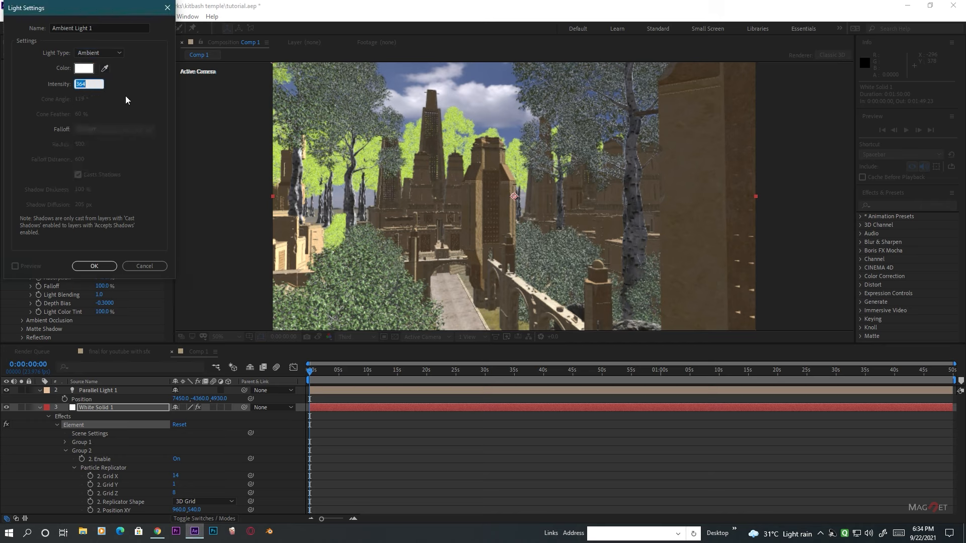
type("100")
left_click(89, 267)
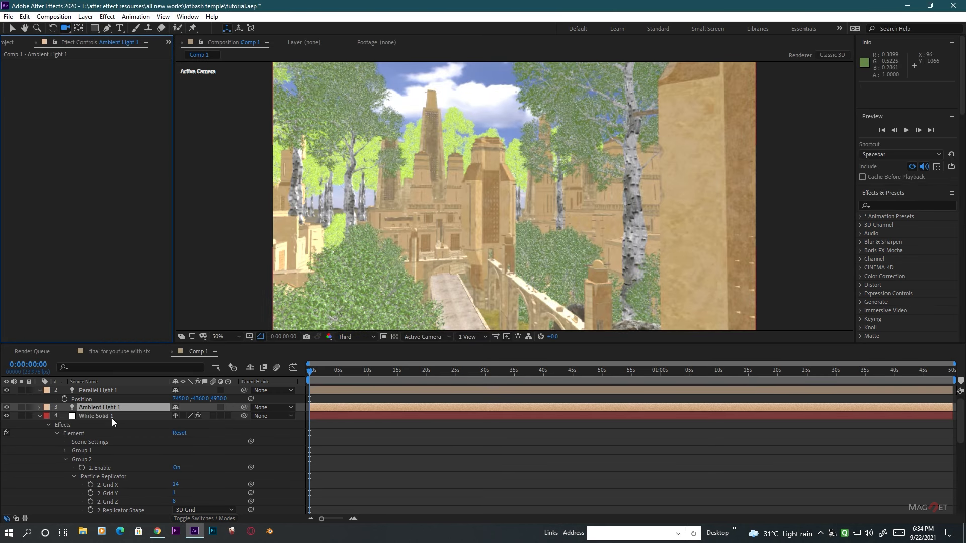
Set the ambient light's intensity to 60%.
left_click(99, 408)
key("t")
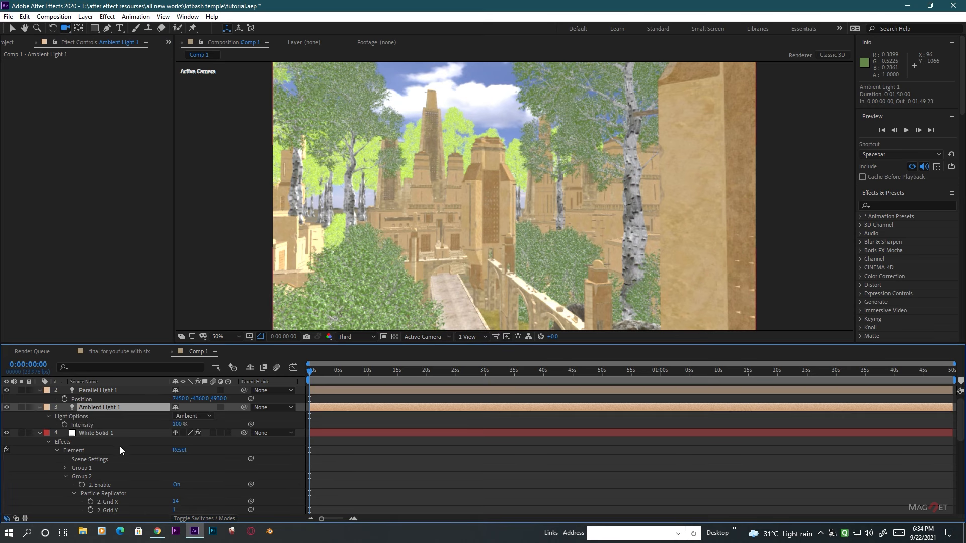
left_click(182, 430)
type("60")
left_click(146, 473)
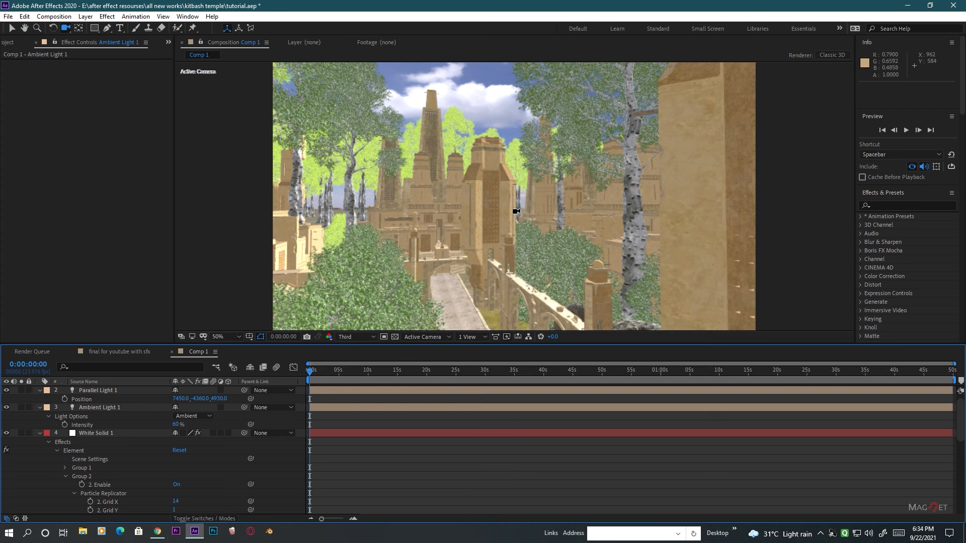
Enable fog in the render settings of White Solid 1's Element effect.
left_click_drag(460, 270, 529, 298)
scroll(465, 261, "up", 5)
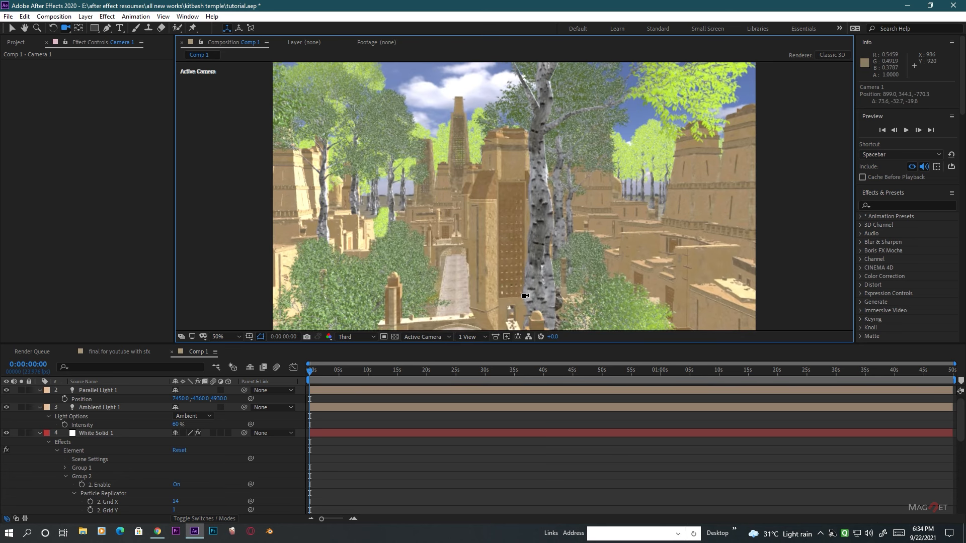
left_click(96, 435)
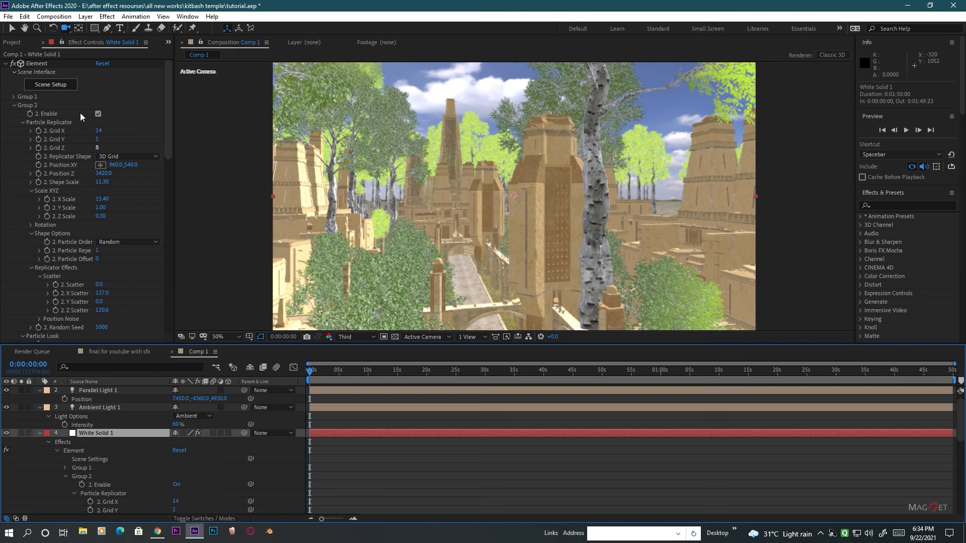
left_click(13, 106)
scroll(30, 231, "down", 3)
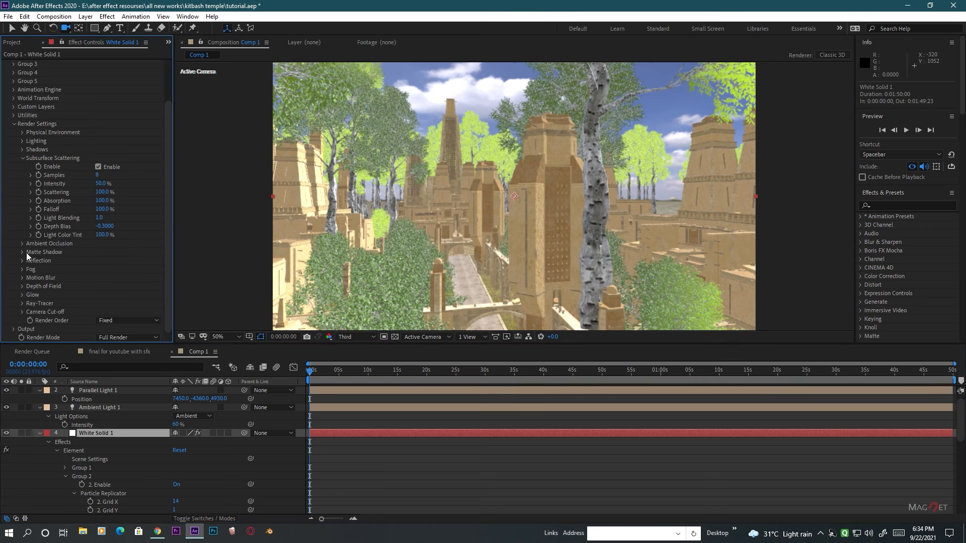
left_click(22, 269)
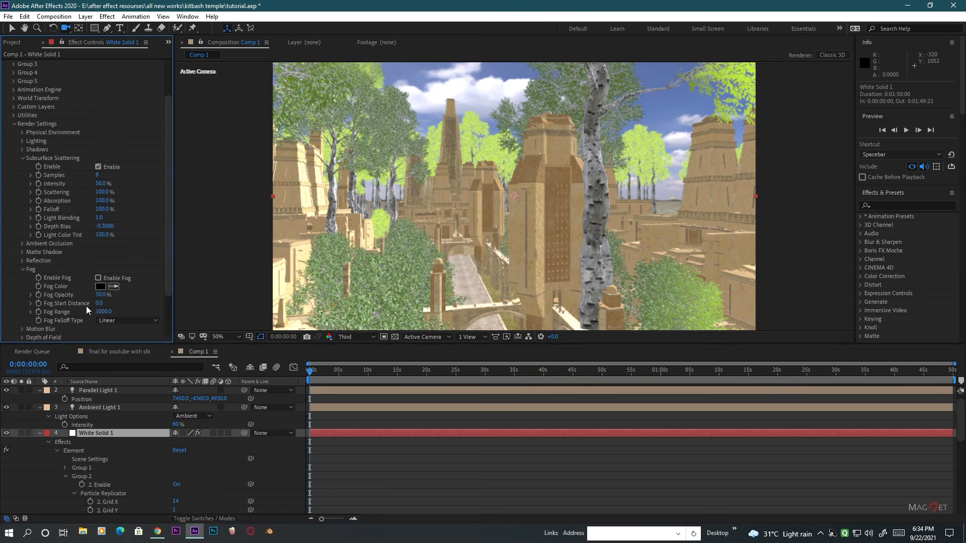
left_click(98, 279)
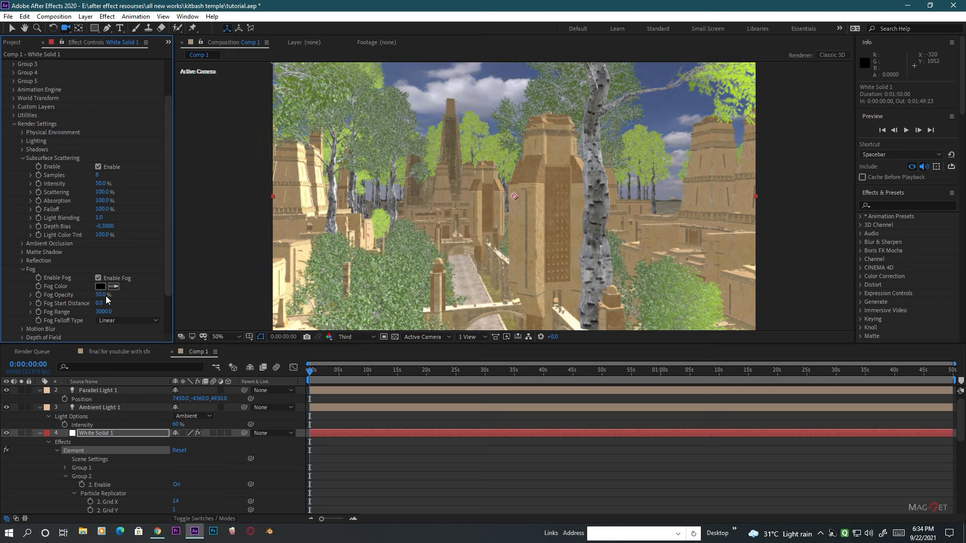
Change the fog color to white.
left_click(101, 287)
left_click(15, 38)
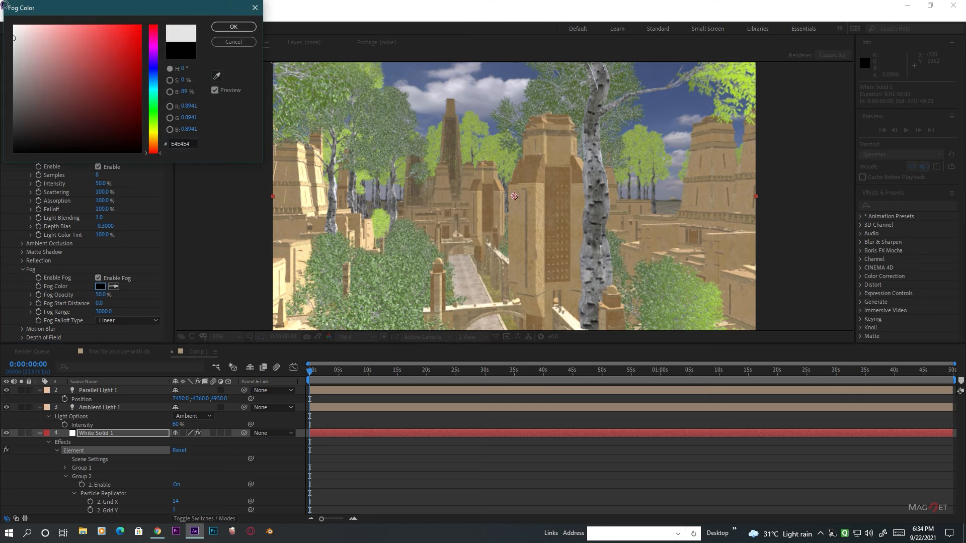
left_click_drag(14, 38, 14, 25)
left_click(224, 28)
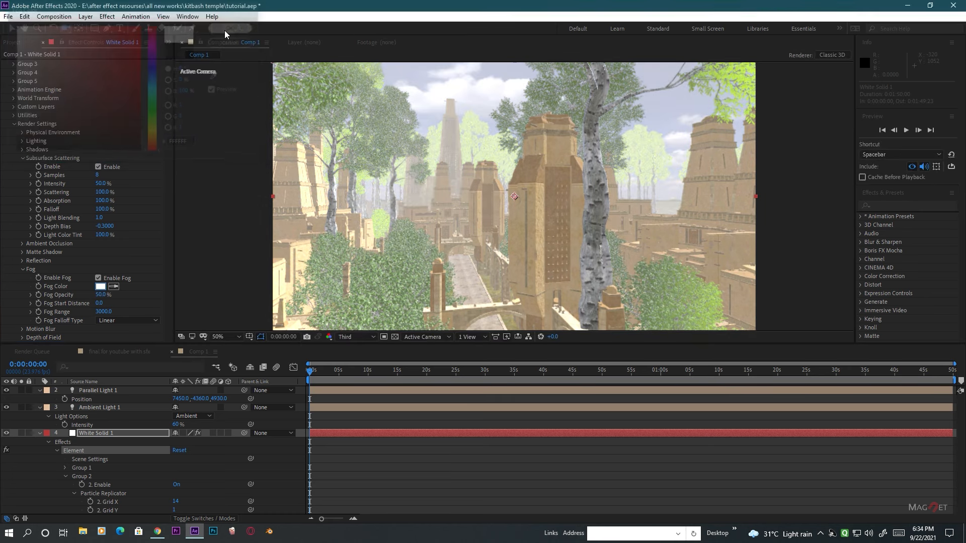
Set the fog start distance to 1190.0, keeping the preview resolution at Third.
left_click_drag(100, 303, 135, 305)
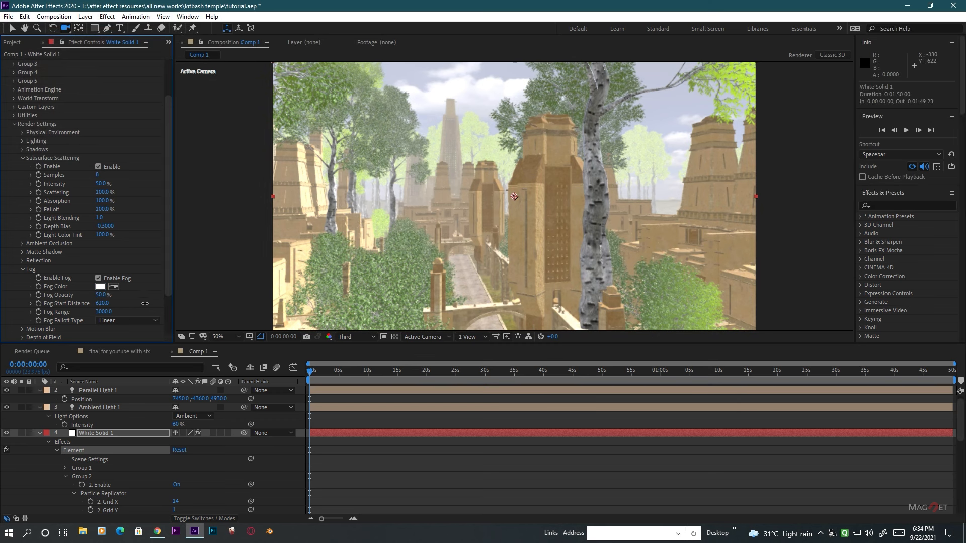
left_click_drag(153, 303, 153, 303)
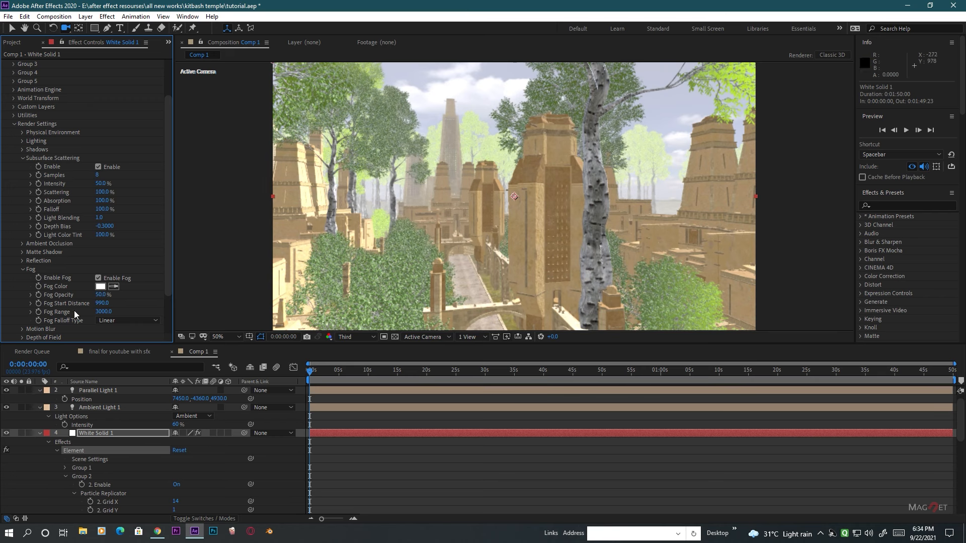
left_click_drag(109, 305, 120, 305)
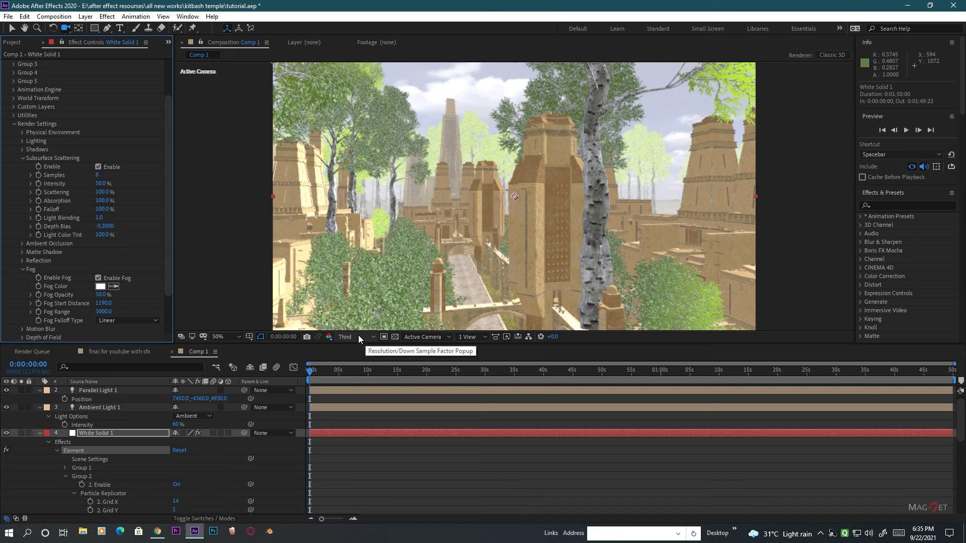
left_click(360, 337)
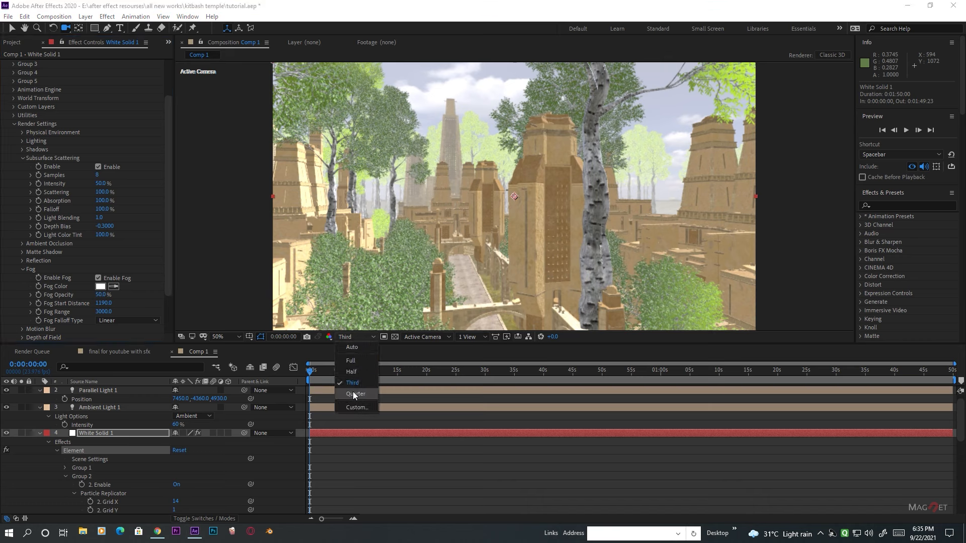
left_click(254, 296)
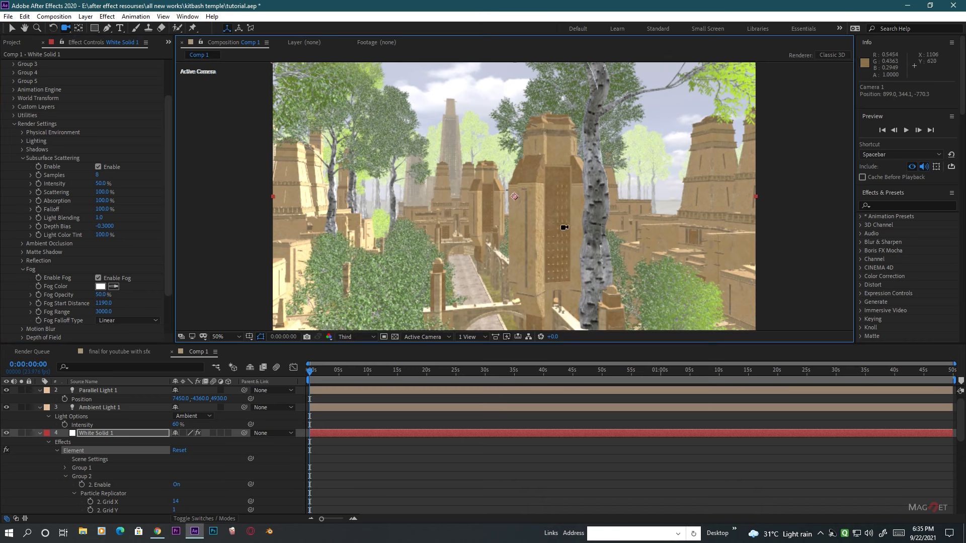
Examine the fogged city from the archway and from above, and check Camera 1's options.
left_click_drag(494, 255, 536, 261)
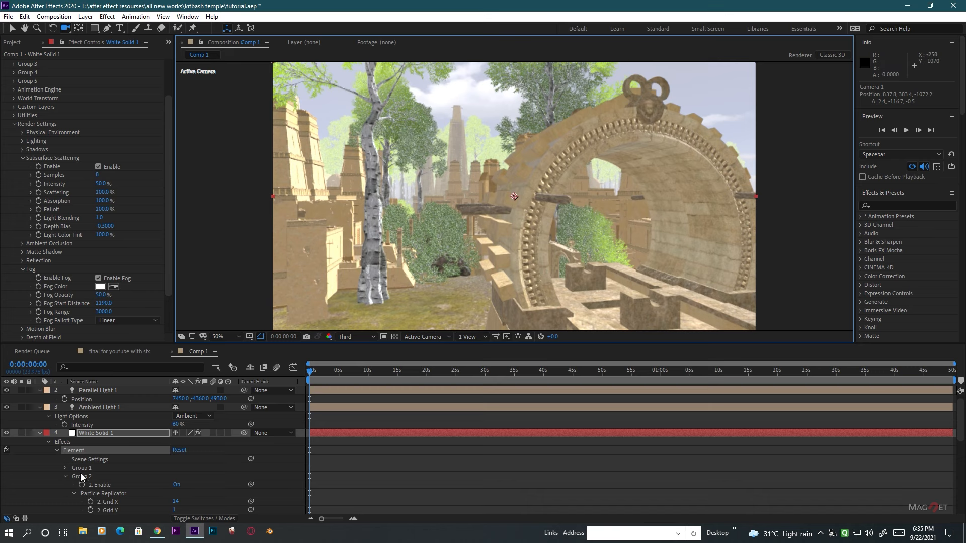
left_click(40, 433)
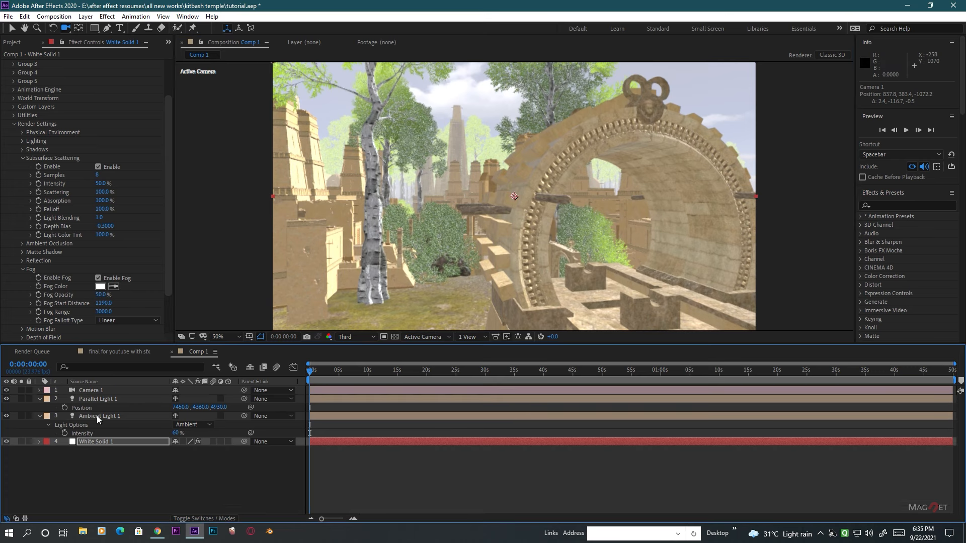
left_click(87, 391)
key("a")
key("a")
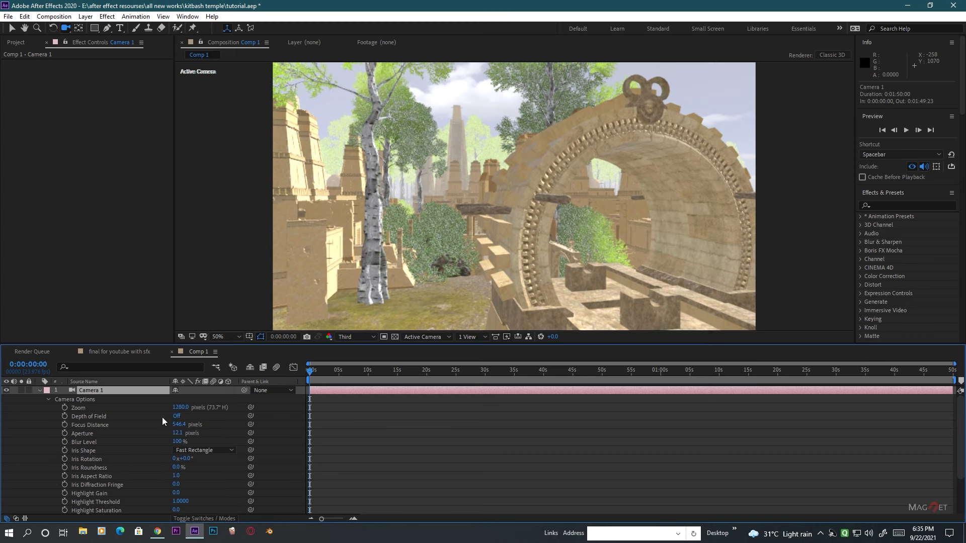
left_click(38, 391)
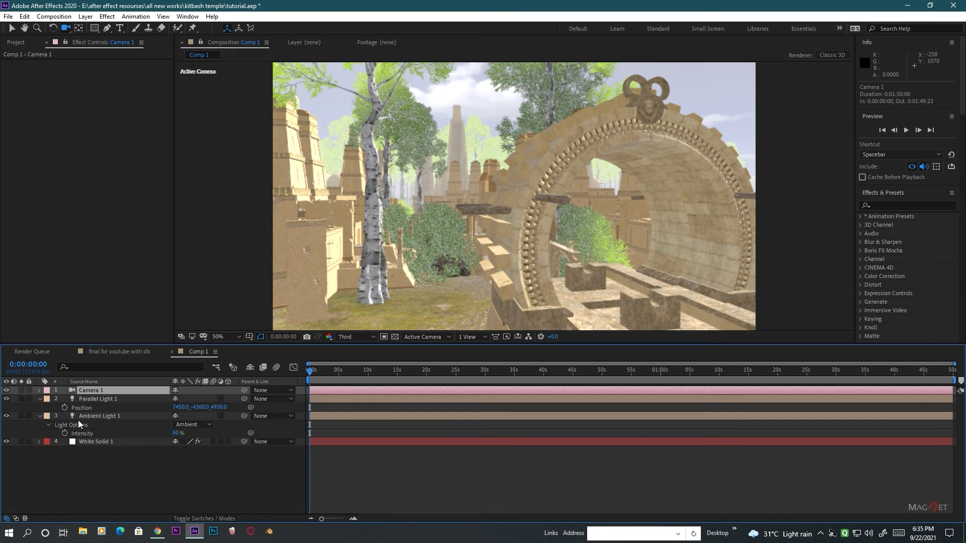
left_click_drag(581, 277, 573, 289)
left_click_drag(497, 286, 526, 269)
scroll(503, 279, "up", 1)
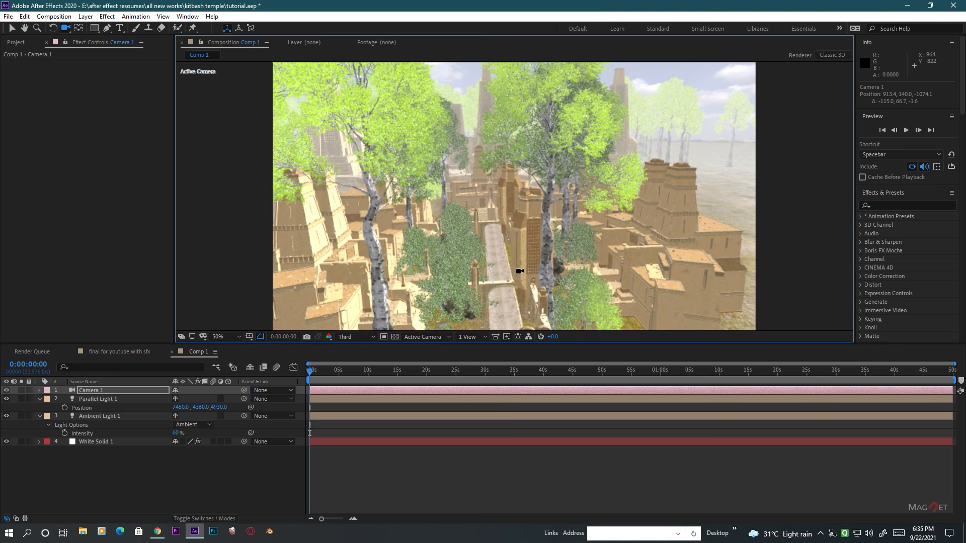
scroll(503, 279, "down", 1)
Enable shadows in the render settings of White Solid 1's Element effect and save the project.
left_click(84, 442)
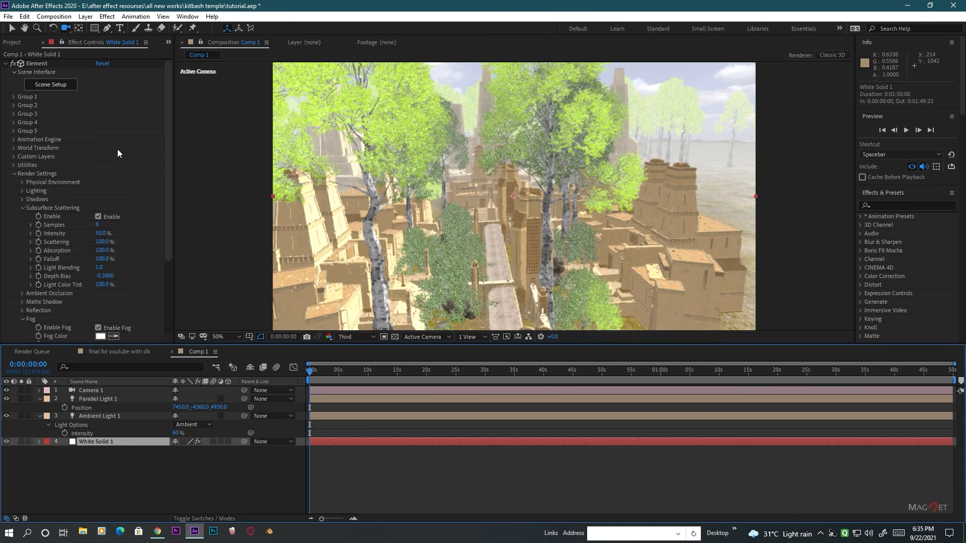
left_click(23, 199)
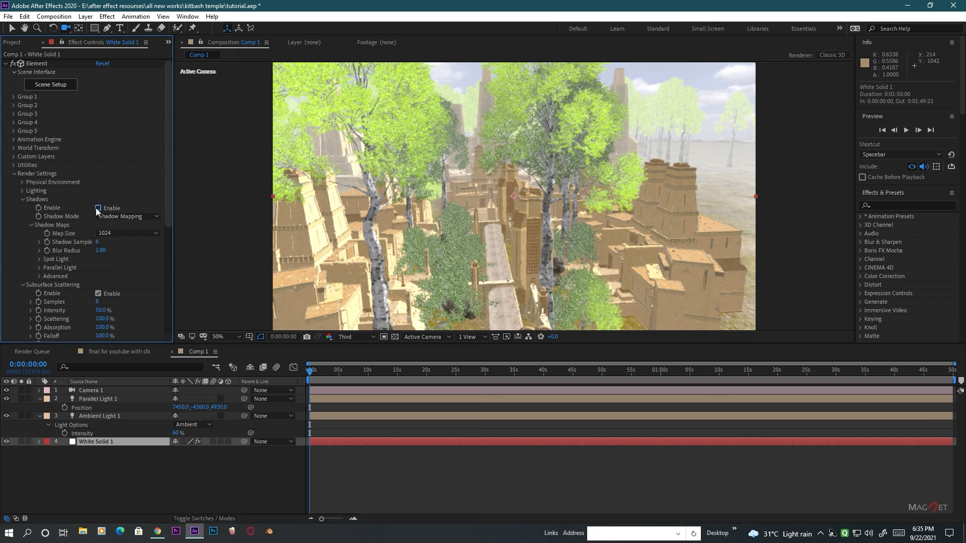
left_click(97, 208)
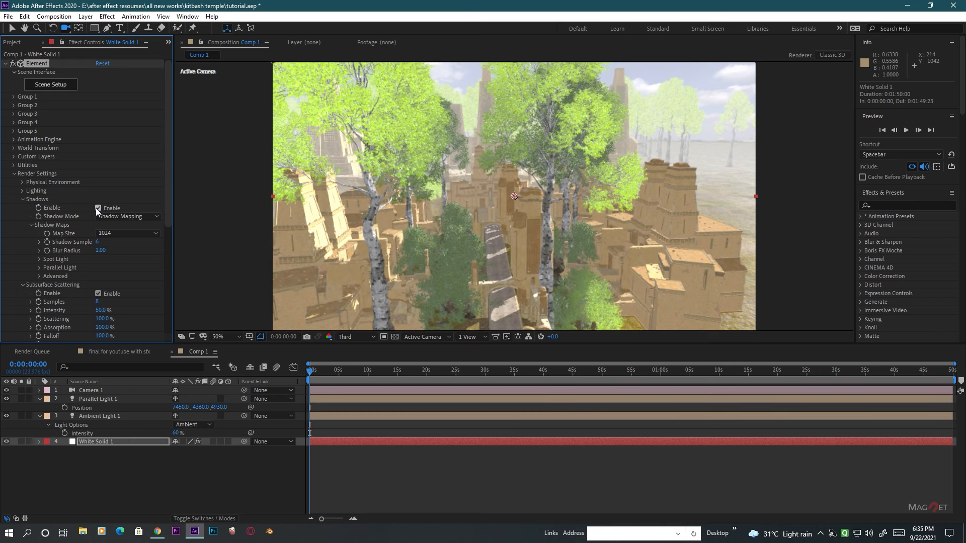
key("ctrl+s")
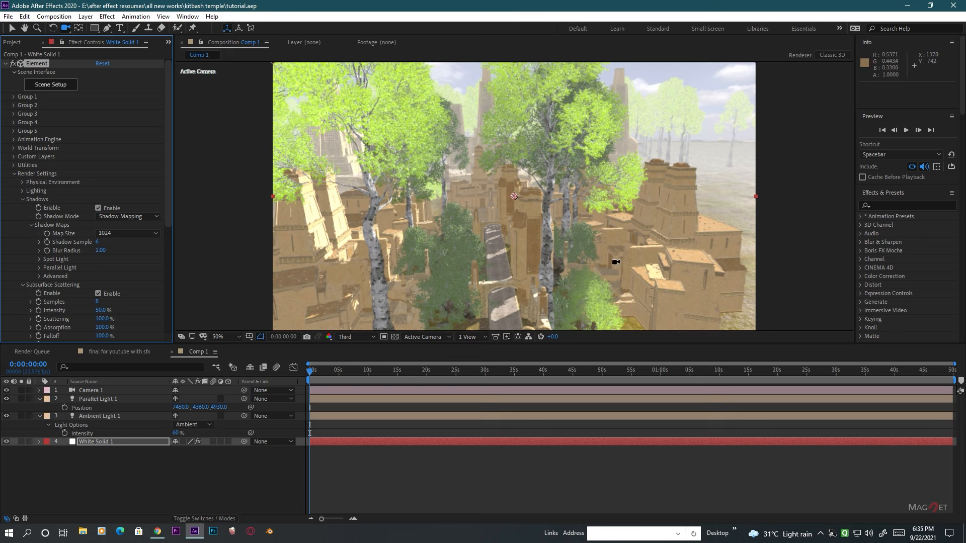
Set the shadow map size to 4096 and the parallel light's shadow size to 3464.0.
left_click(123, 231)
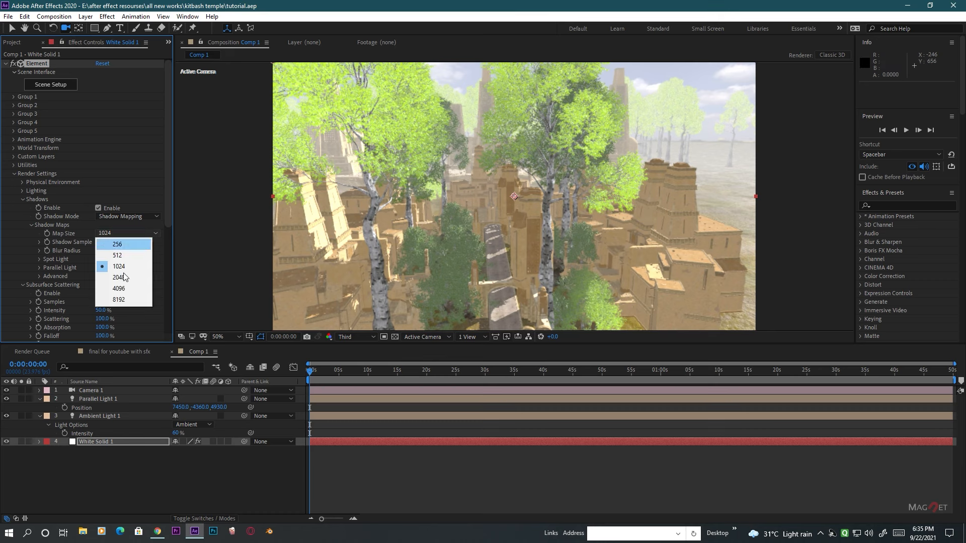
left_click(124, 287)
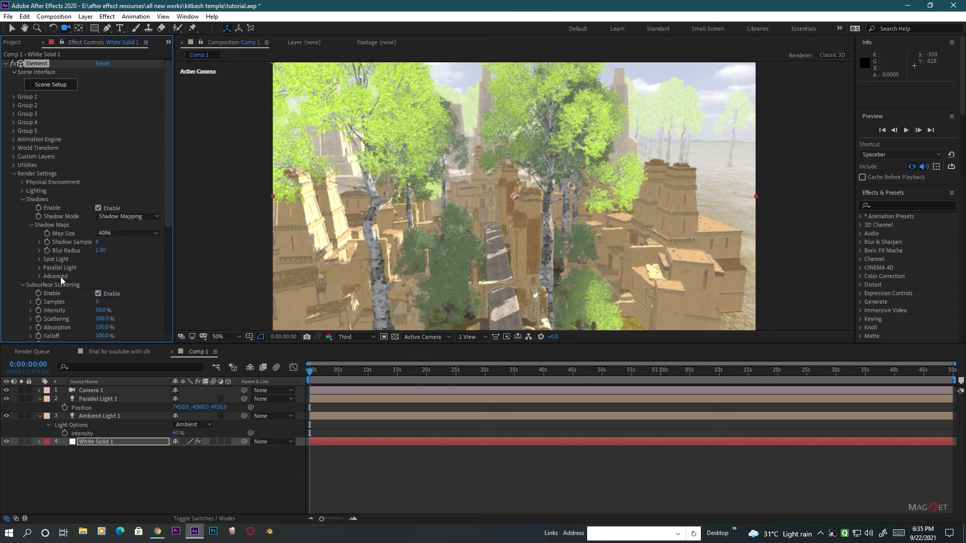
left_click(38, 270)
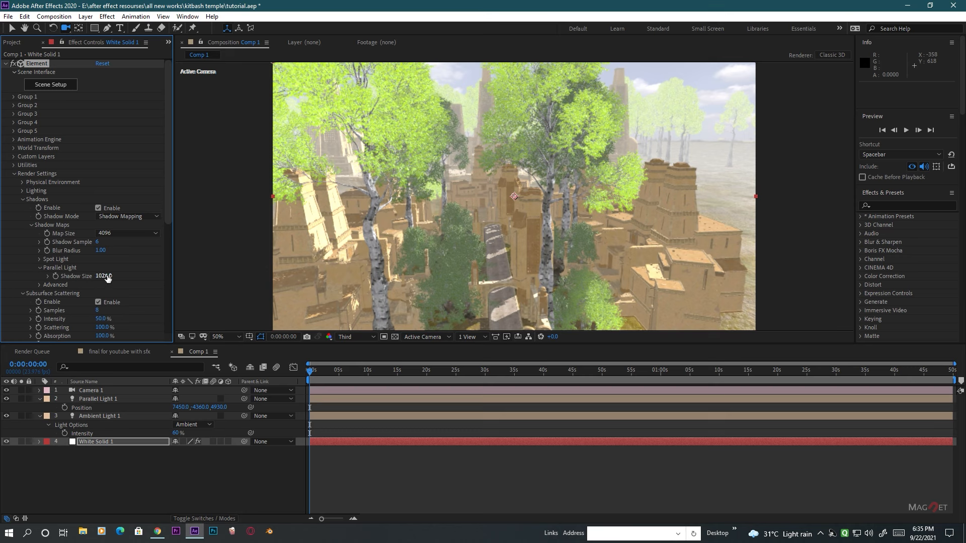
left_click_drag(228, 275, 228, 274)
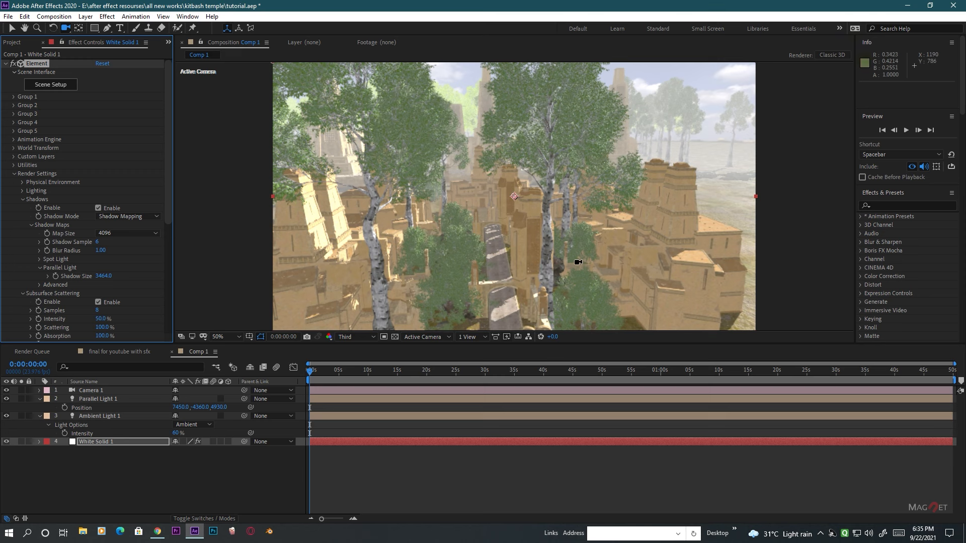
Enable ambient occlusion in the Element render settings and set the SSAO intensity to 4.0.
mouse_move(497, 303)
left_mouse_down()
mouse_move(497, 292)
mouse_move(509, 299)
left_mouse_up()
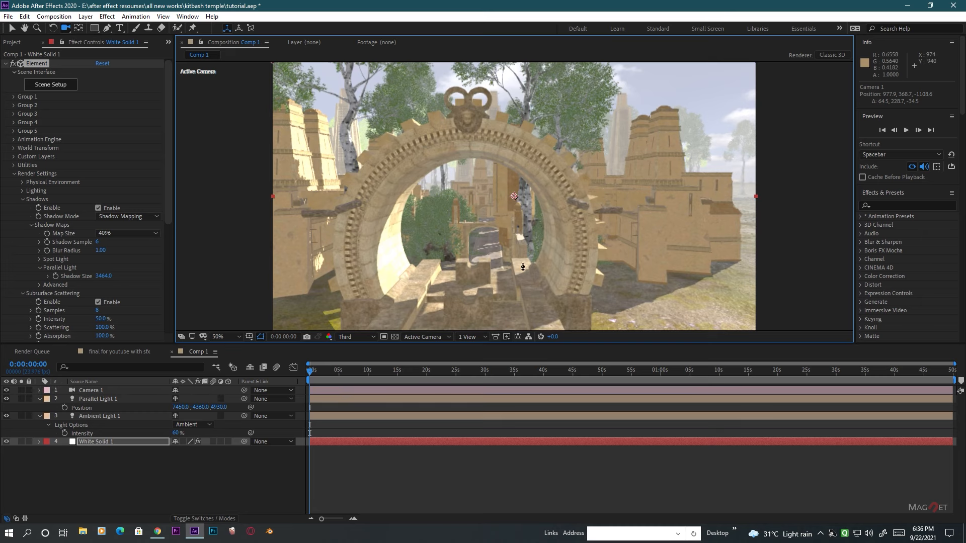
left_click_drag(523, 267, 563, 257)
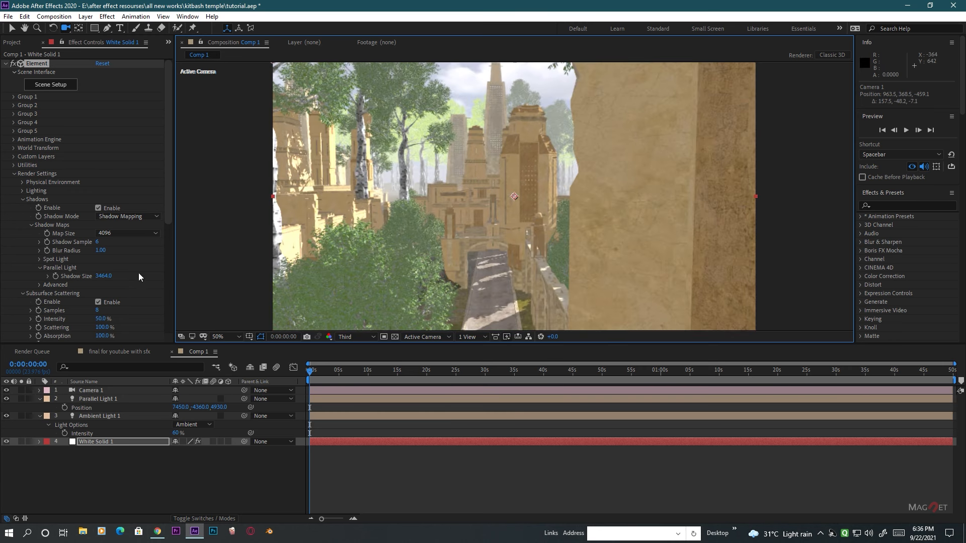
left_click(22, 199)
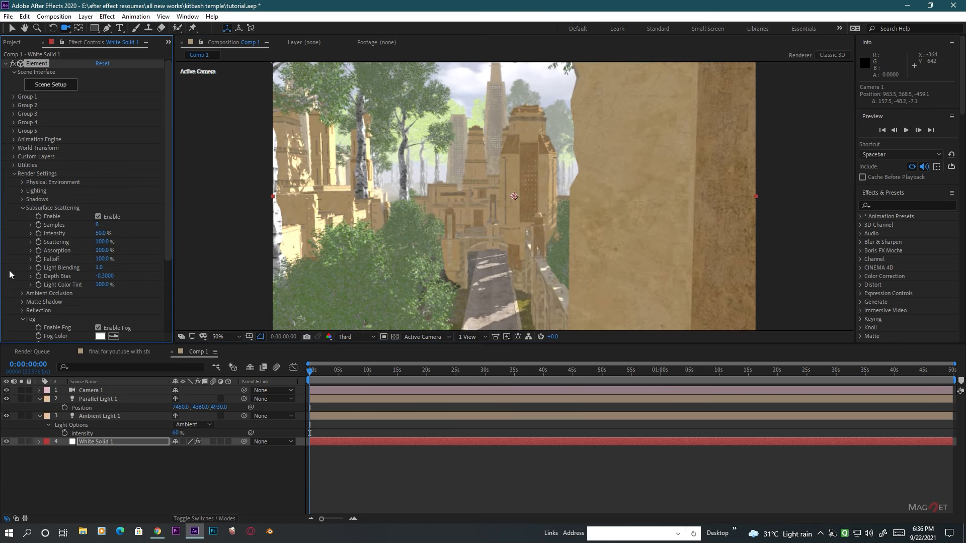
left_click(23, 294)
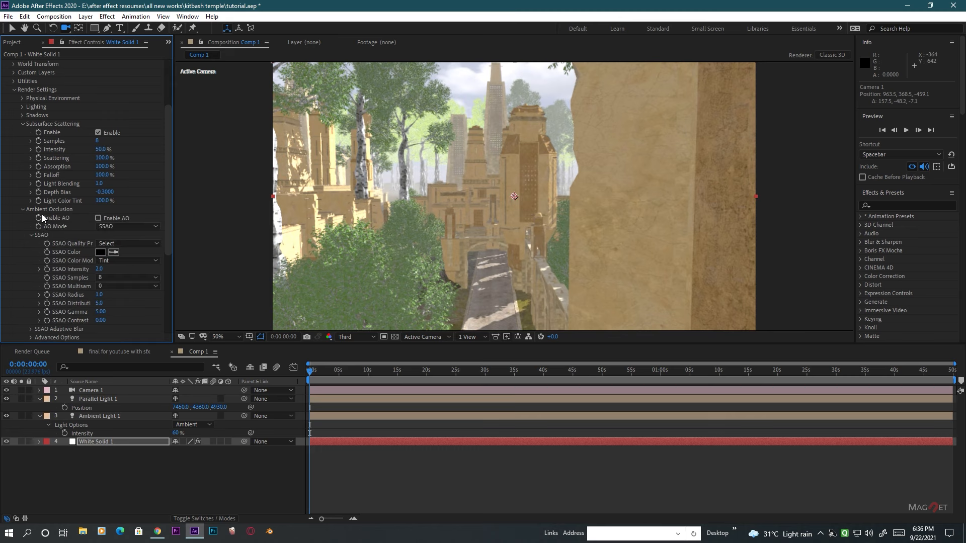
left_click(98, 219)
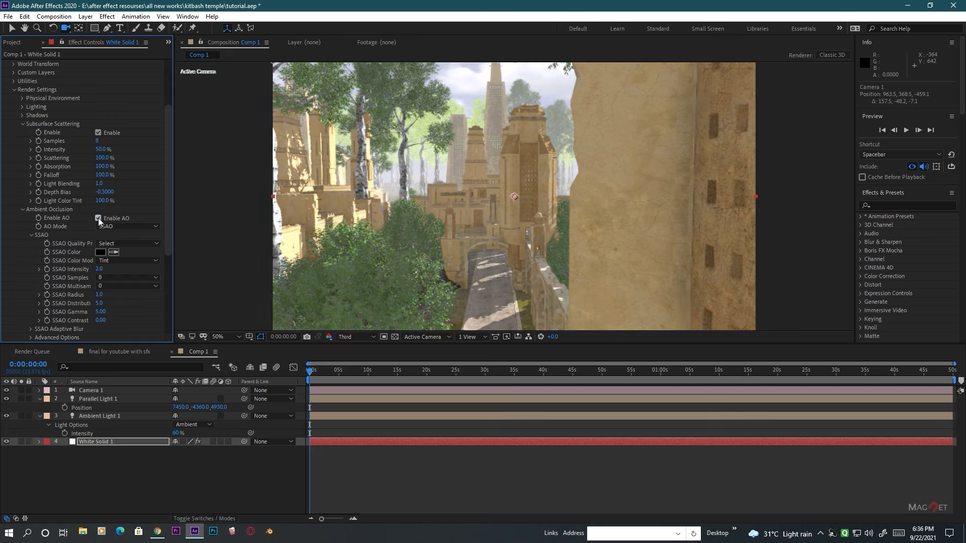
left_click(101, 271)
left_click(143, 337)
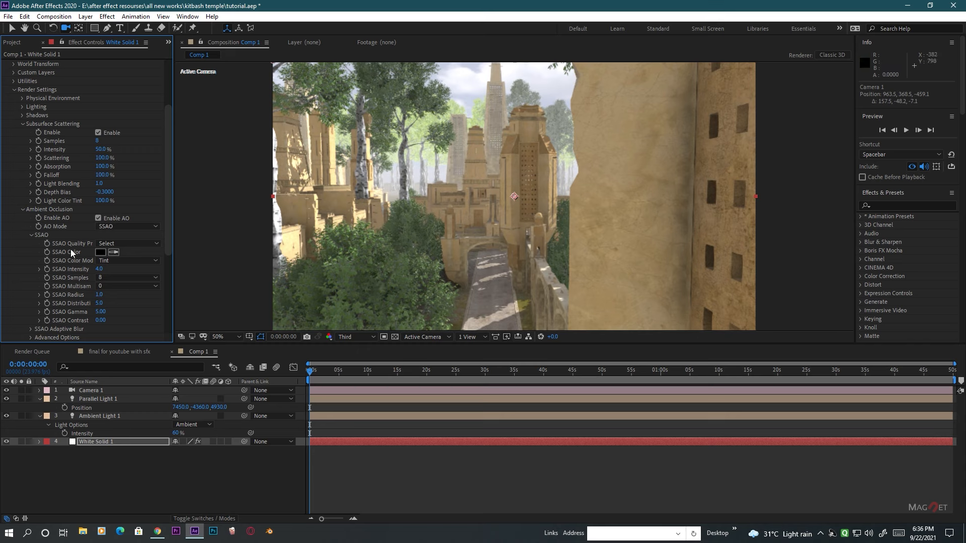
scroll(68, 261, "down", 3)
scroll(57, 285, "down", 4)
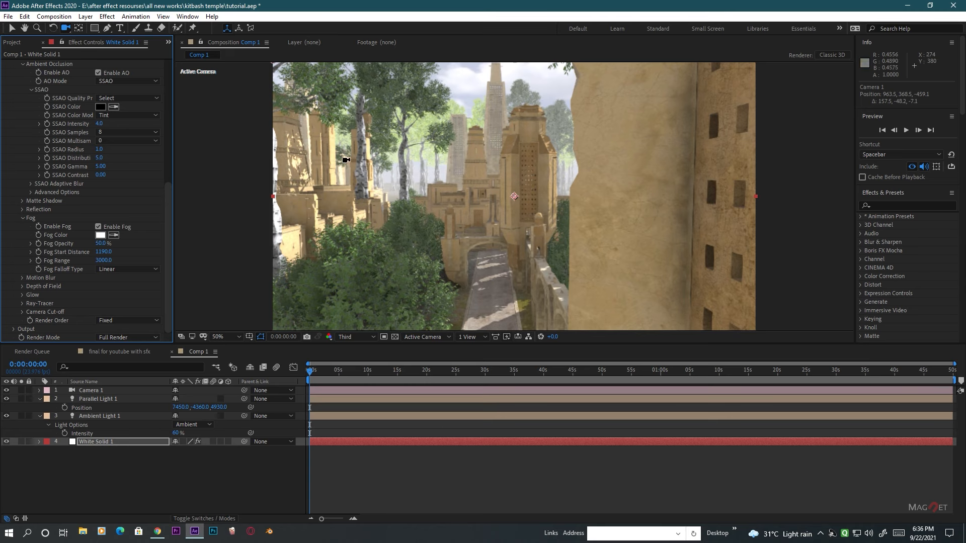
scroll(31, 124, "up", 5)
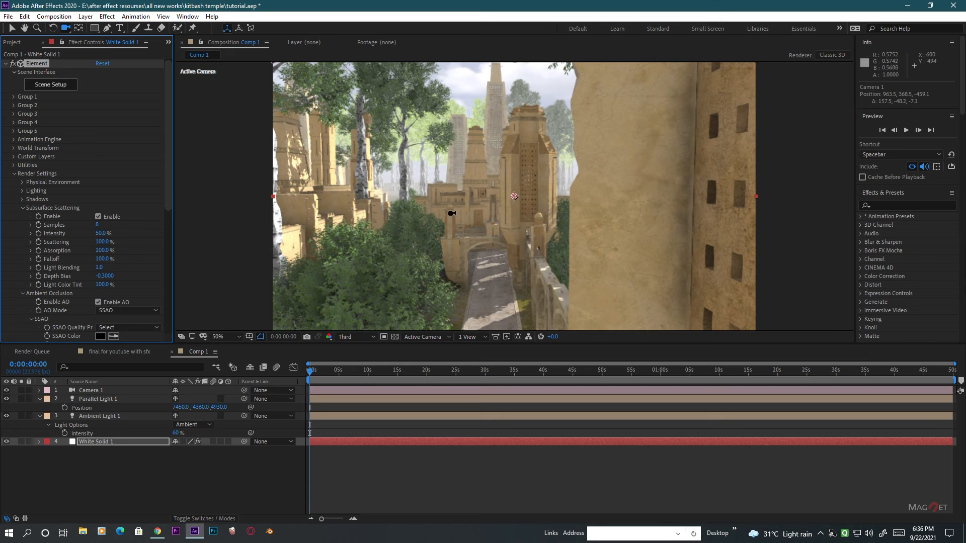
Expand Group 2's particle replicator settings in White Solid 1's Element effect.
left_click(14, 106)
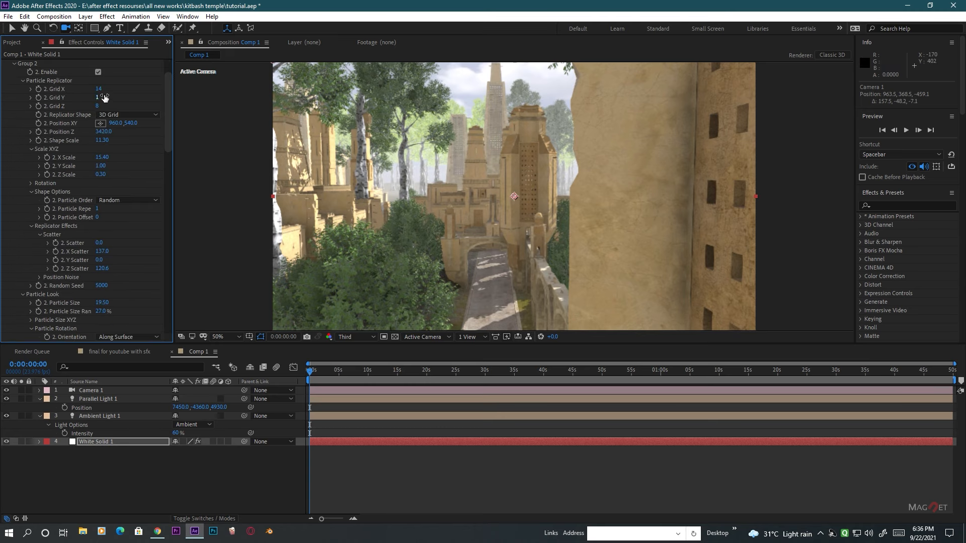
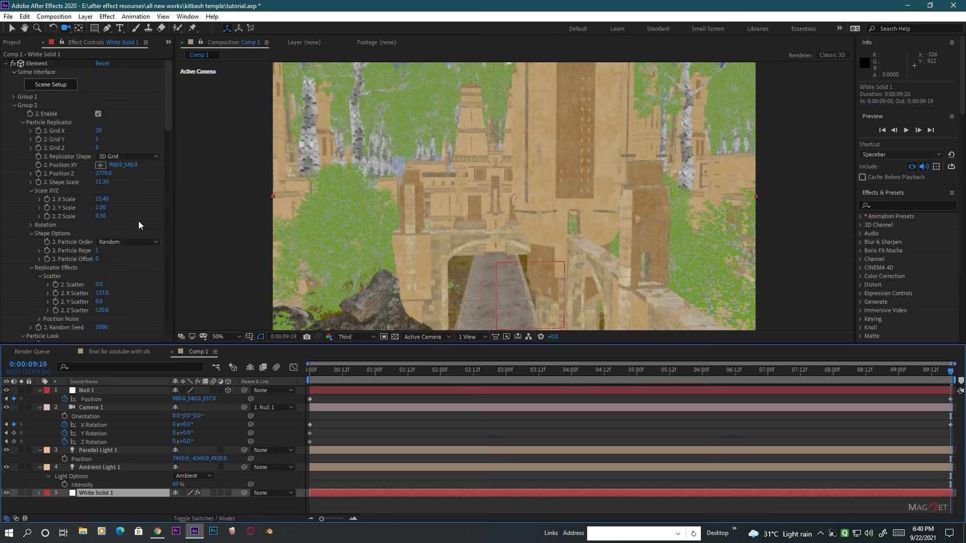
Set the Element effect's render mode to Full Render and the composition's preview resolution to Half.
left_click_drag(172, 117, 100, 340)
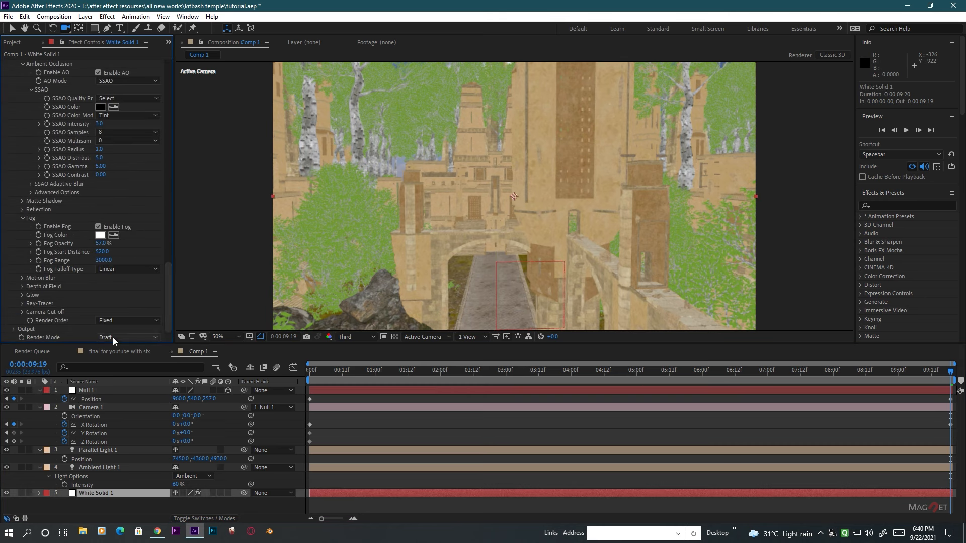
left_click(112, 338)
left_click(109, 350)
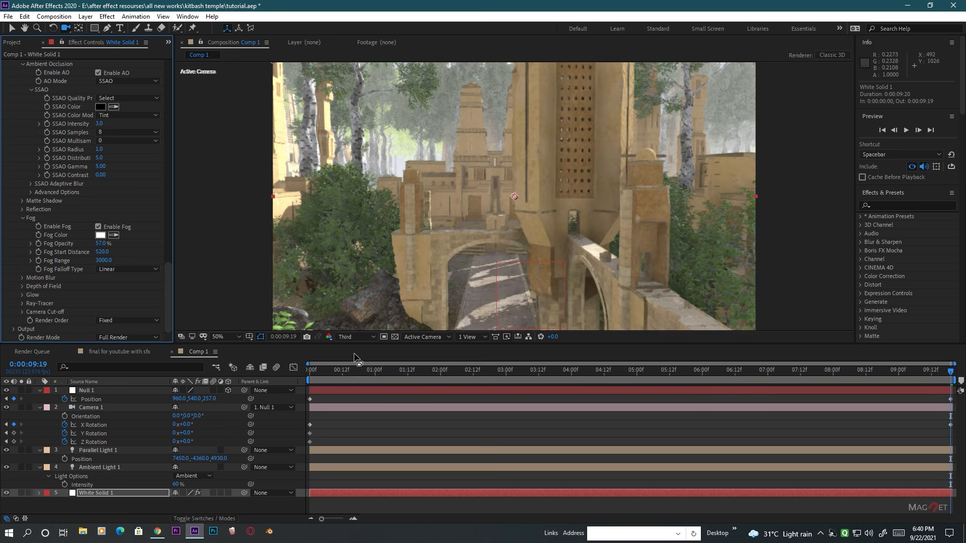
left_click(349, 337)
left_click(353, 385)
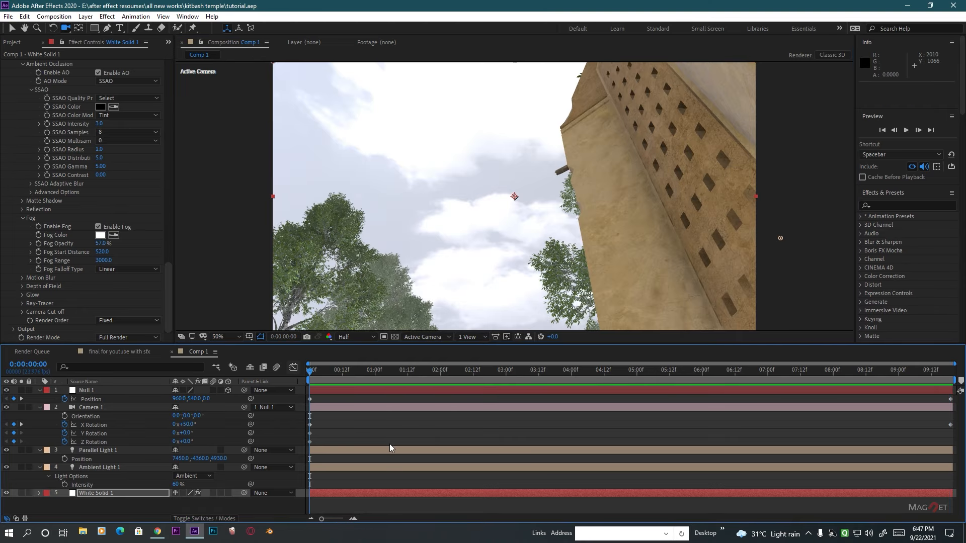
Play back the camera animation and review its frames at 0:00:04:03 and 0:00:07:21.
key("space")
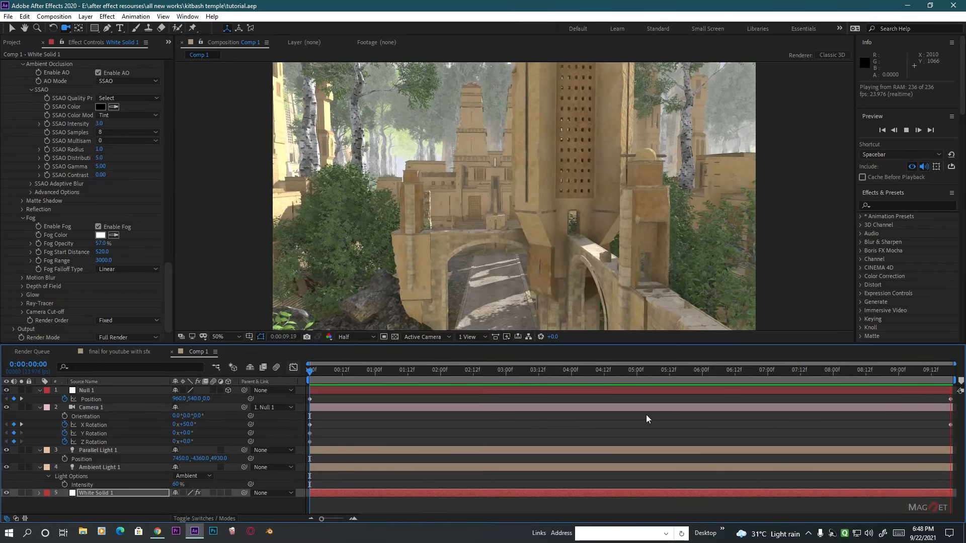
key("space")
left_click_drag(439, 370, 579, 397)
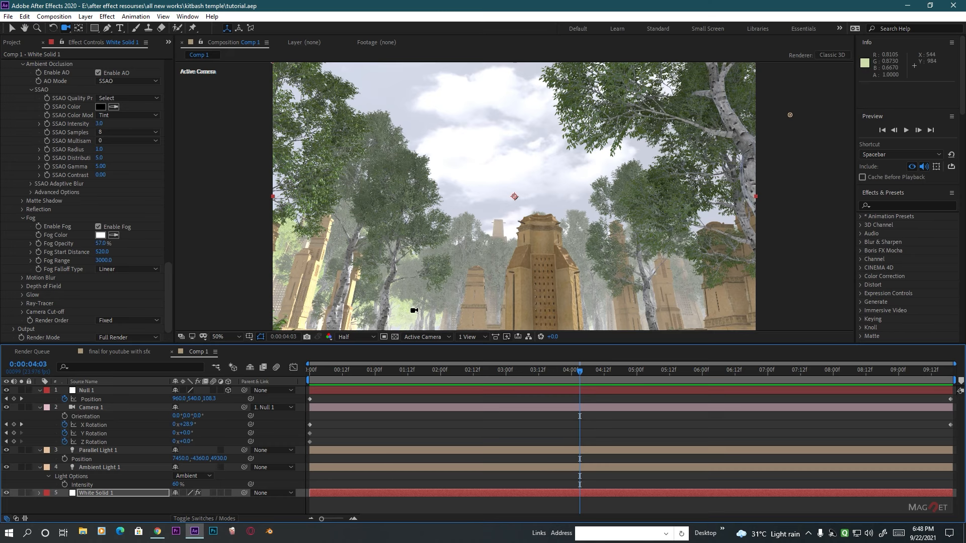
left_click_drag(578, 378, 822, 379)
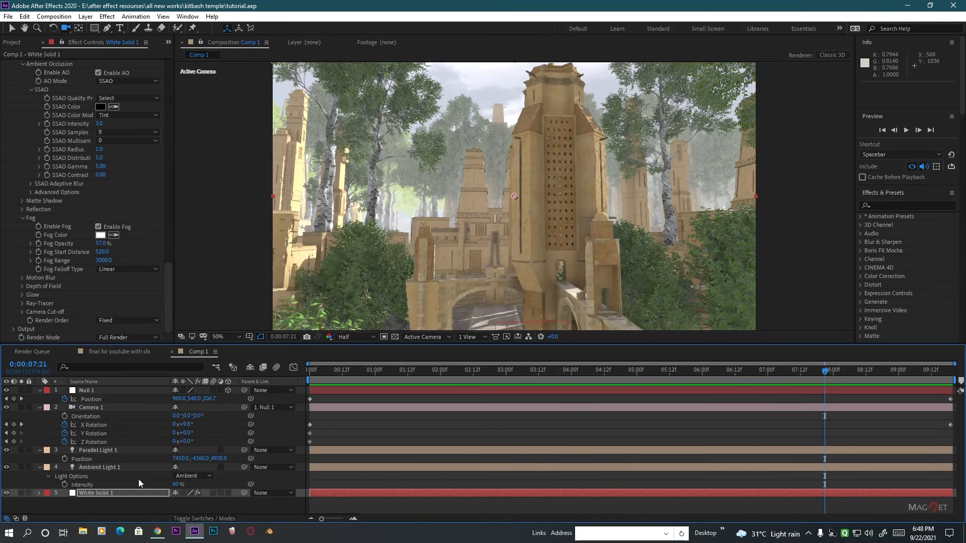
Increase the Z position of Parallel Light 1 to 13270.
left_click(95, 450)
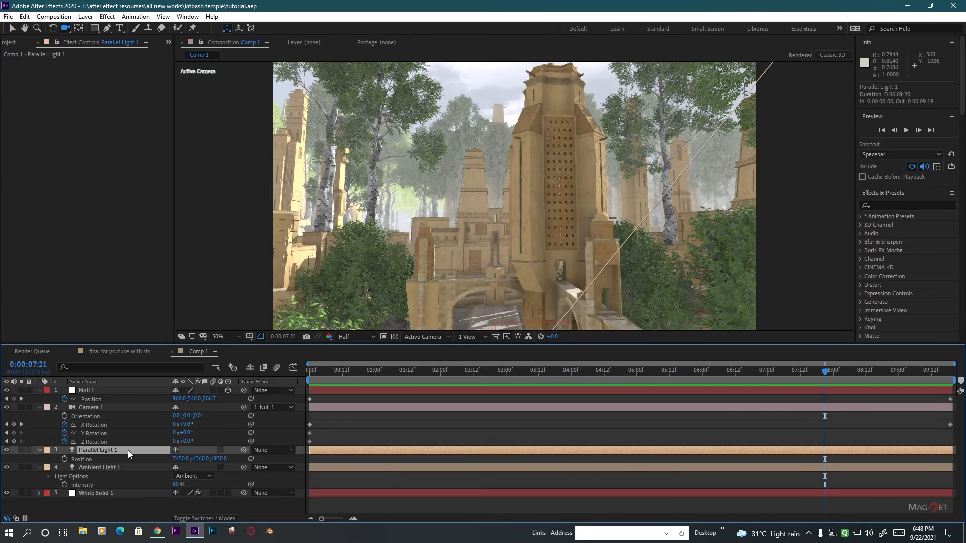
key("p")
key("p")
left_click_drag(224, 462, 296, 460)
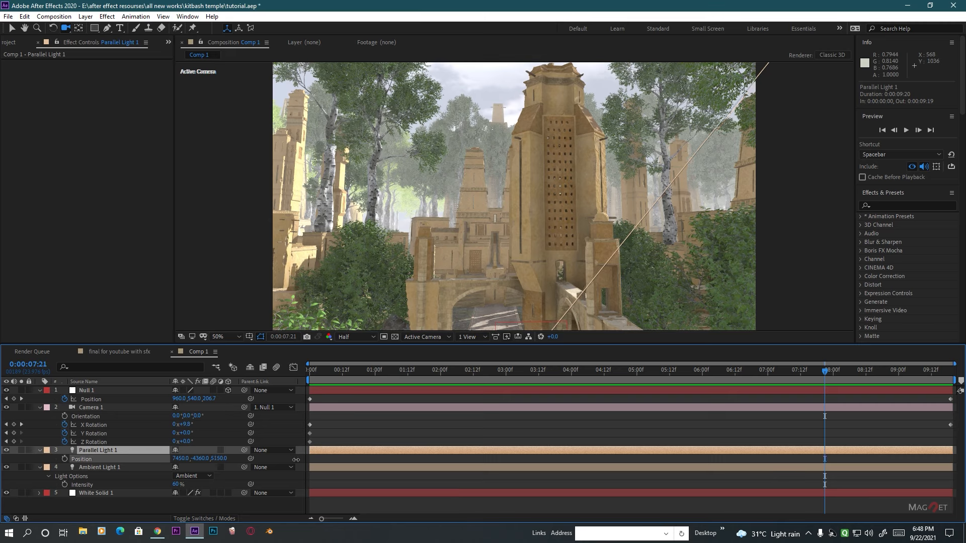
left_click_drag(407, 459, 411, 460)
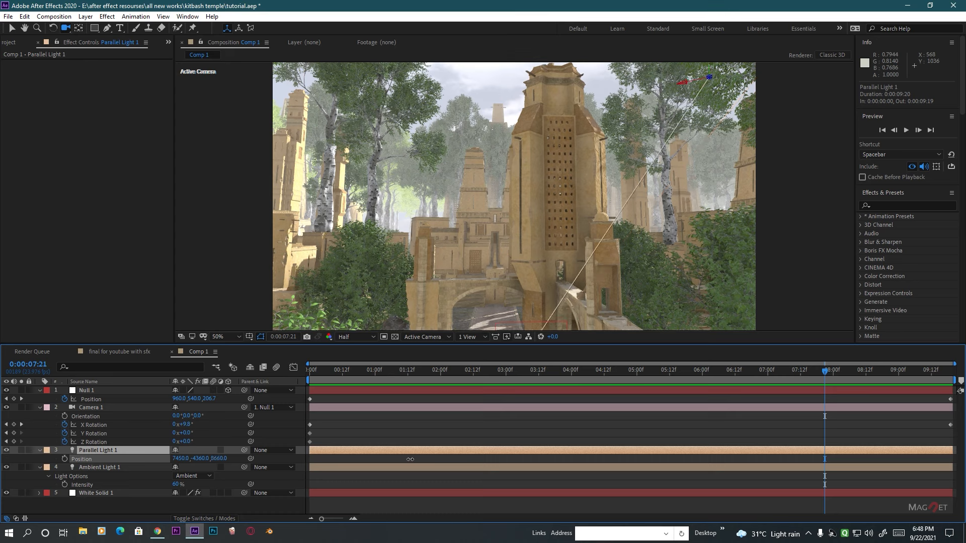
left_click_drag(548, 459, 643, 460)
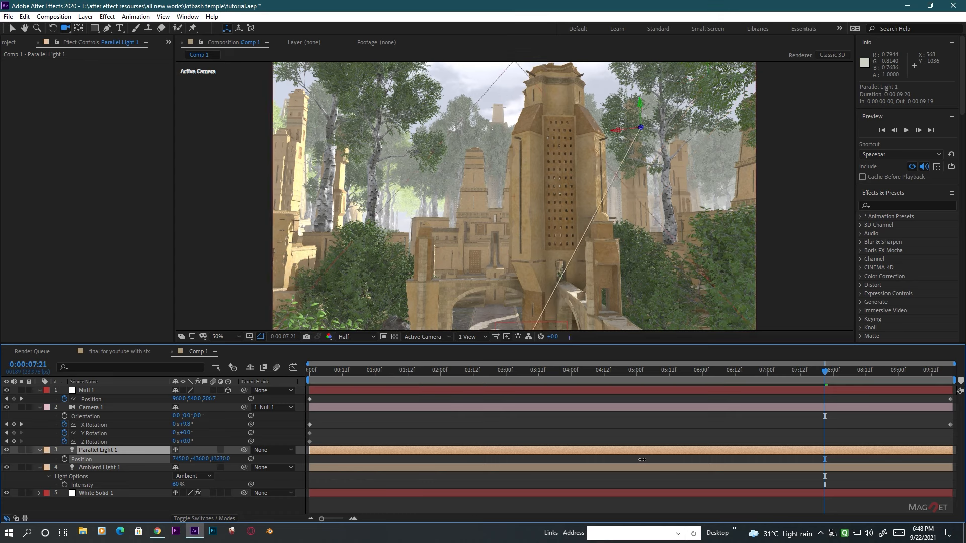
In the Element effect on White Solid 1, set Group 2's replicator Z Scale to 0.19 and Position Z to 1960.
left_click(93, 491)
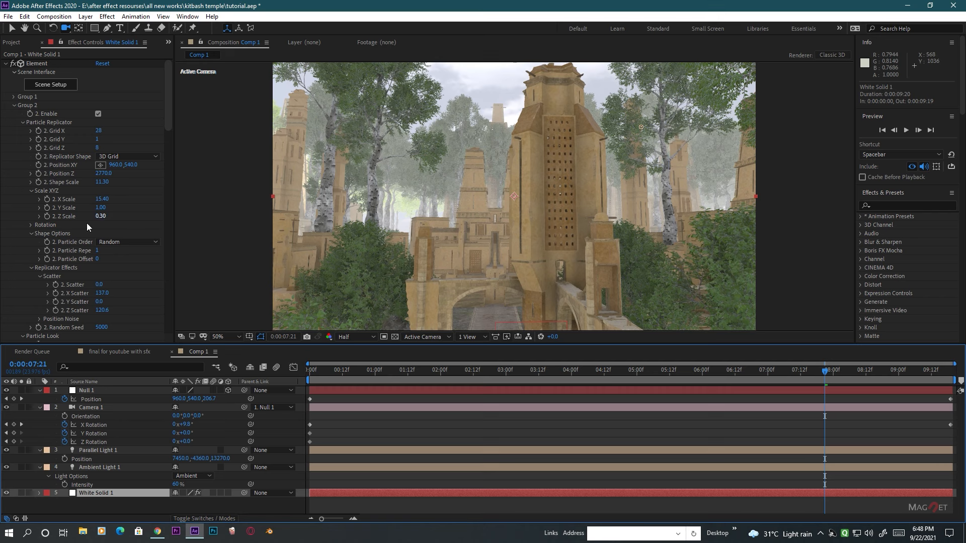
left_click(101, 216)
type("0.21")
key("Return")
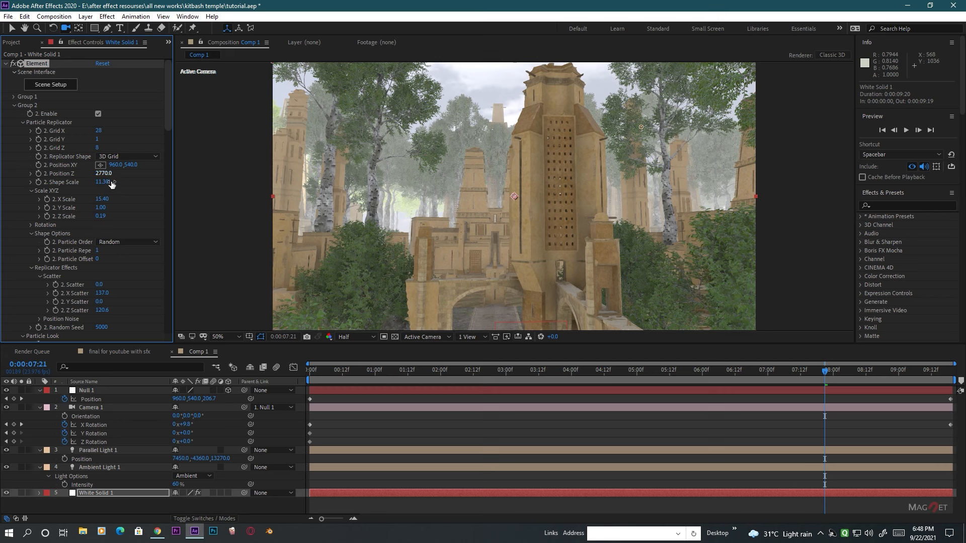
left_click_drag(114, 175, 81, 185)
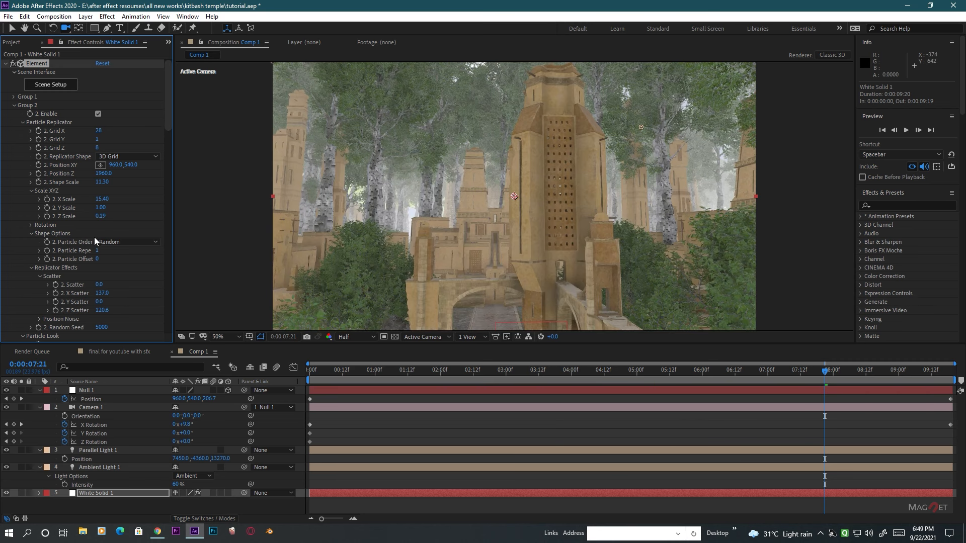
Set Group 2's Particle Size Random to 50% so the trees vary in size.
scroll(95, 237, "down", 5)
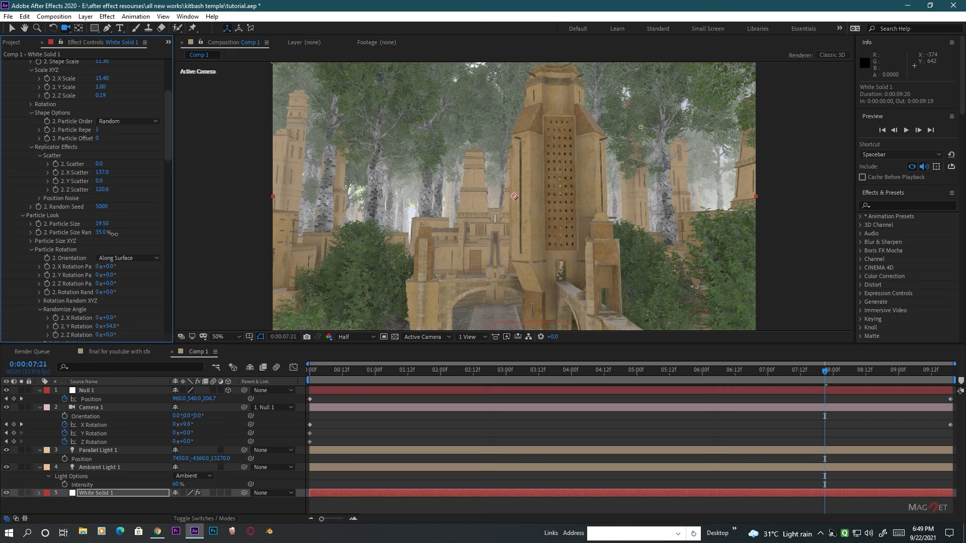
left_click_drag(117, 234, 116, 234)
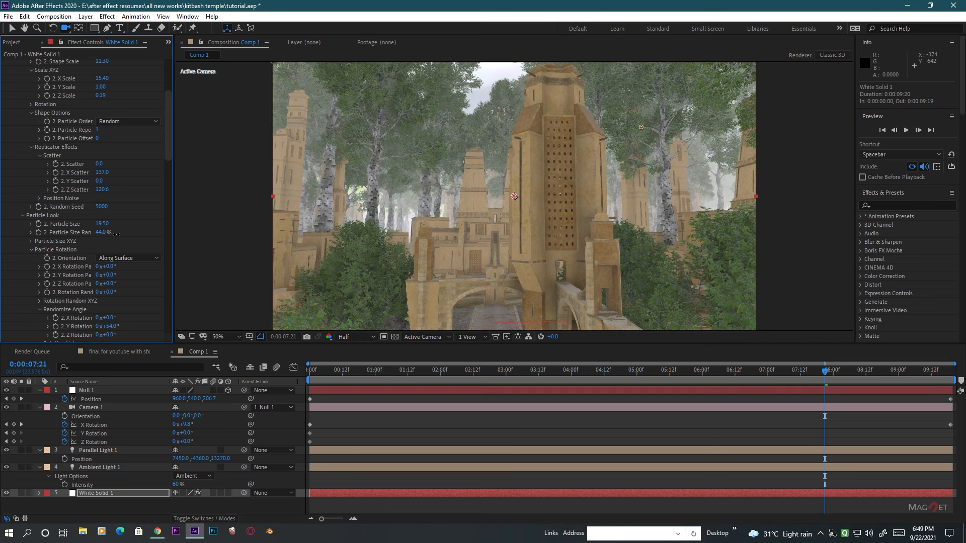
left_click_drag(119, 235, 119, 235)
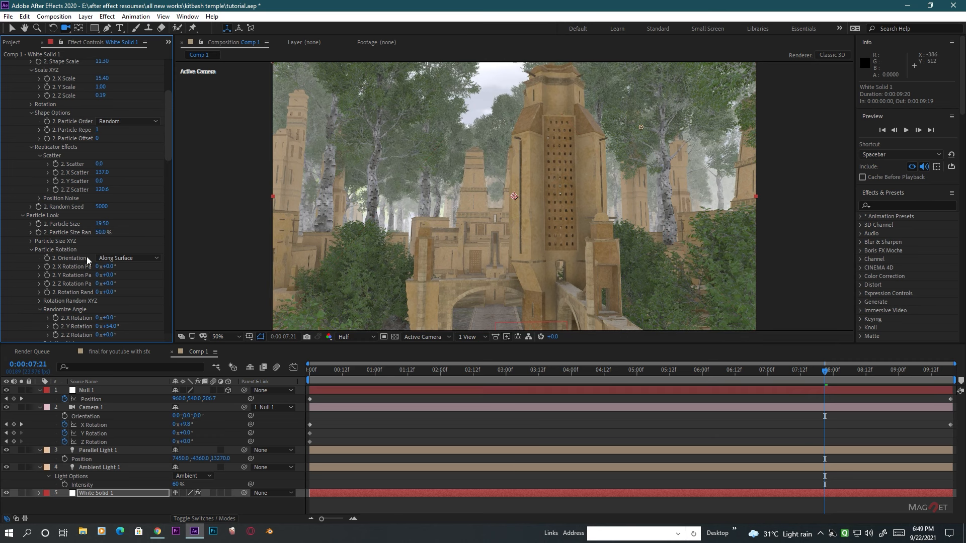
Reposition Parallel Light 1 by setting its Z position to 400 and its X position to 3250.
left_click(101, 449)
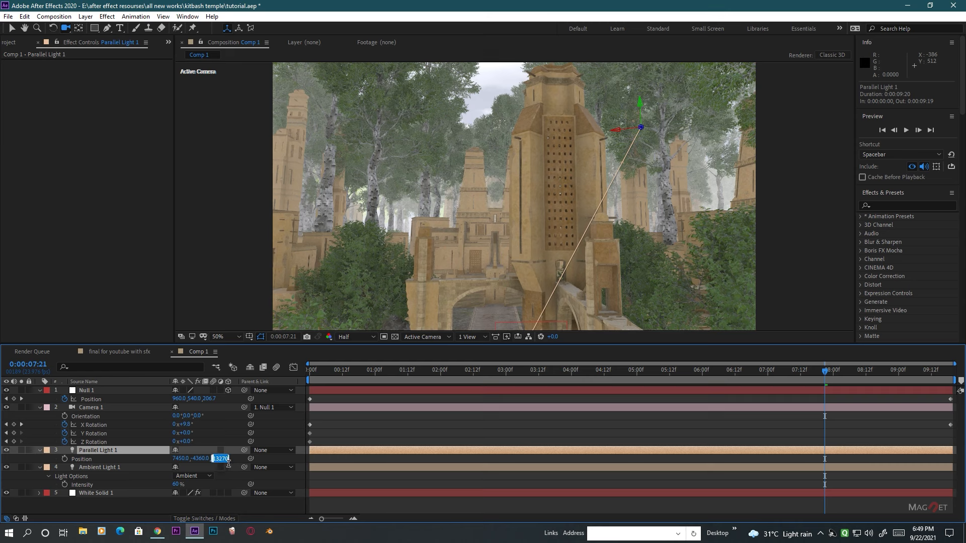
type("400")
left_click(230, 430)
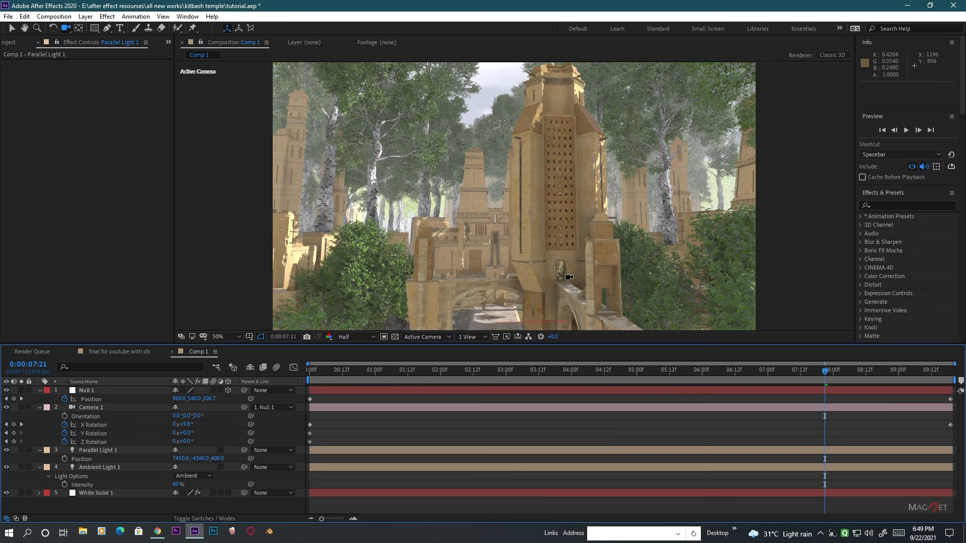
scroll(560, 253, "down", 1)
scroll(533, 244, "up", 2)
scroll(486, 242, "down", 1)
scroll(493, 232, "down", 1)
scroll(491, 251, "up", 1)
left_click_drag(186, 463, 70, 470)
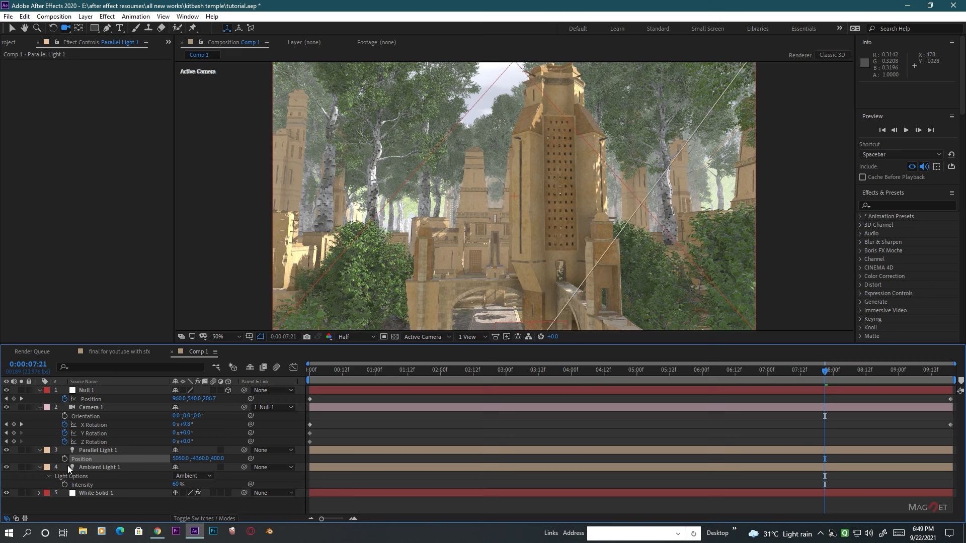
left_click_drag(181, 459, 134, 470)
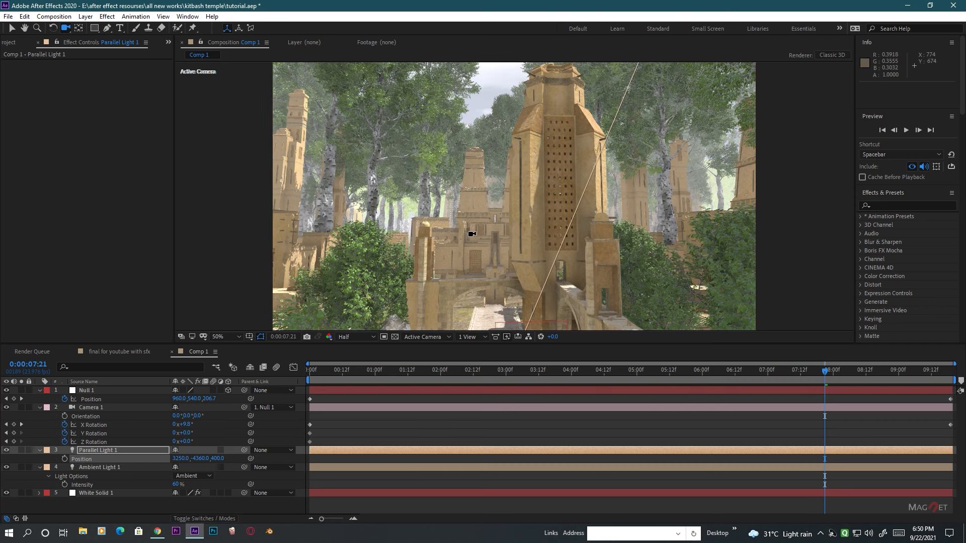
Reveal Camera 1's Position property and change its Y position to 243.5.
scroll(472, 234, "down", 2)
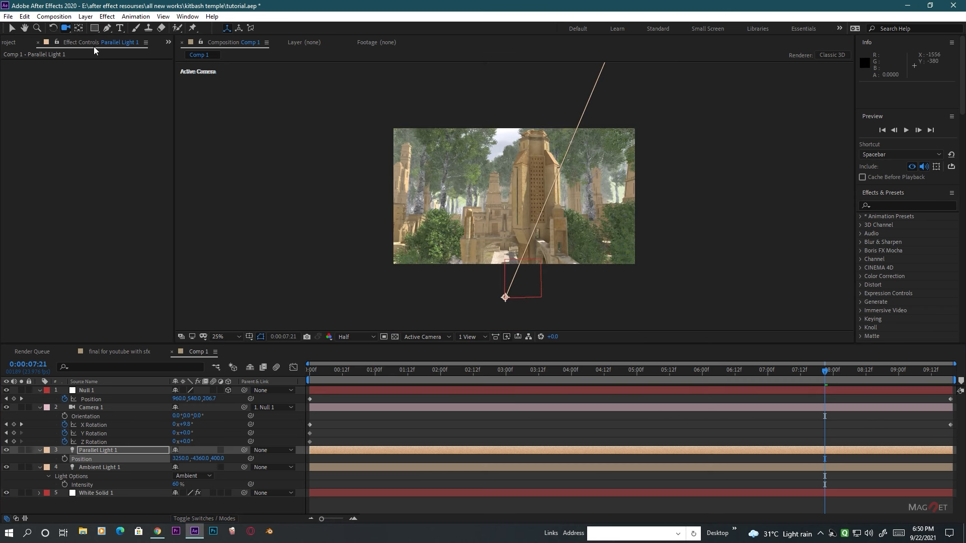
left_click(83, 409)
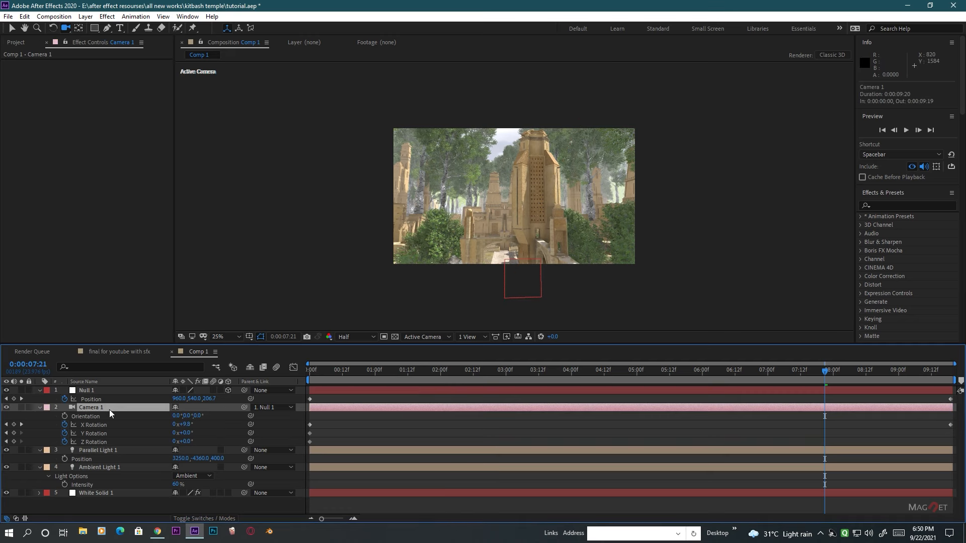
key("p")
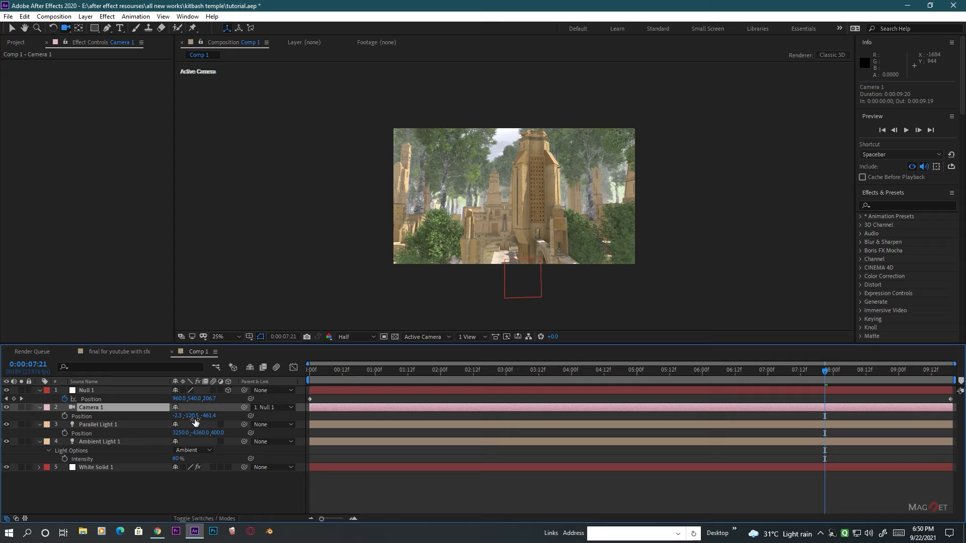
left_click_drag(196, 421, 229, 419)
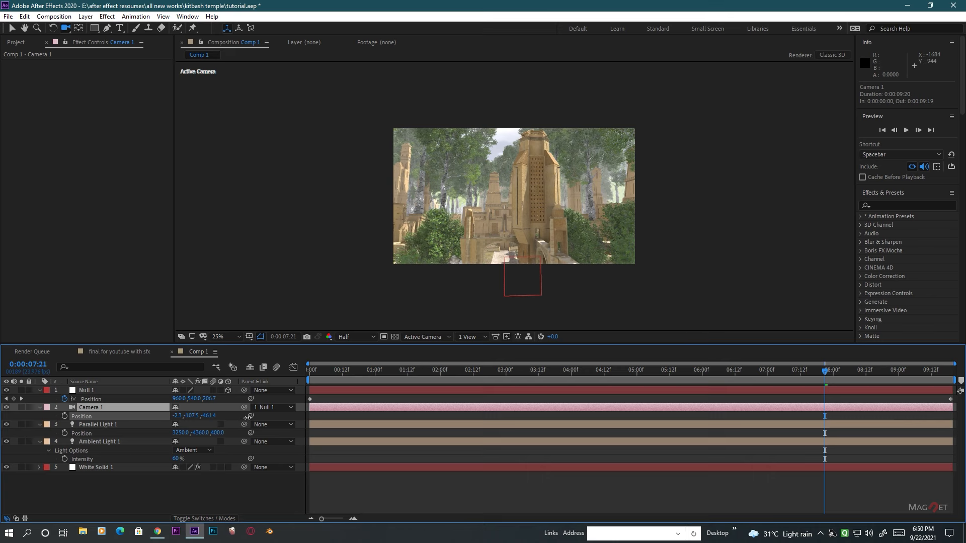
left_click_drag(294, 412, 294, 411)
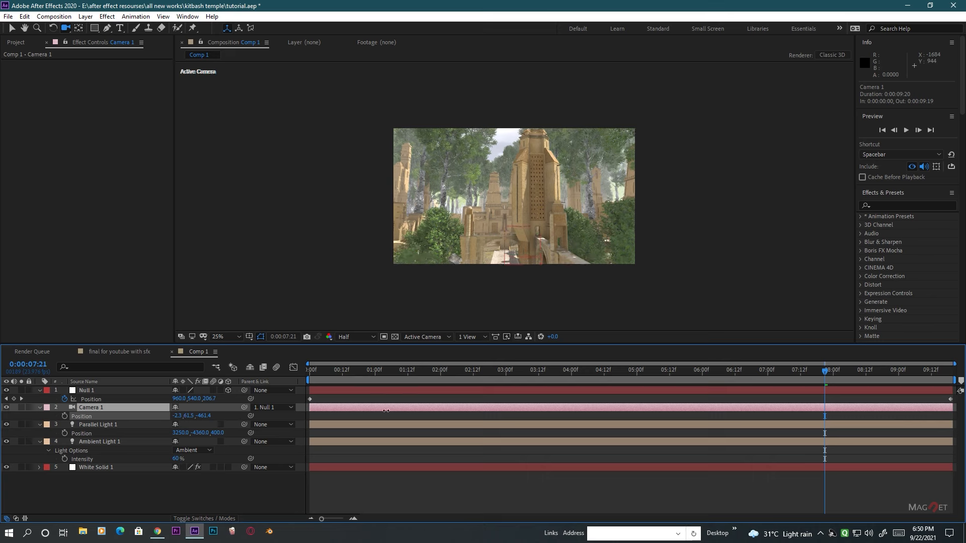
left_click_drag(386, 411, 386, 411)
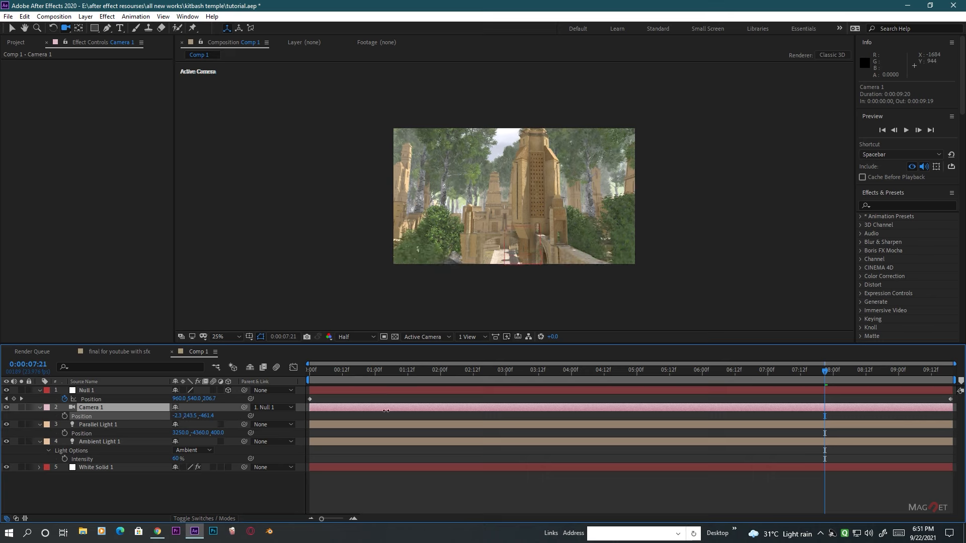
Switch the Element effect's Render Mode on White Solid 1 to Draft for faster previewing.
left_click(92, 473)
left_click(93, 467)
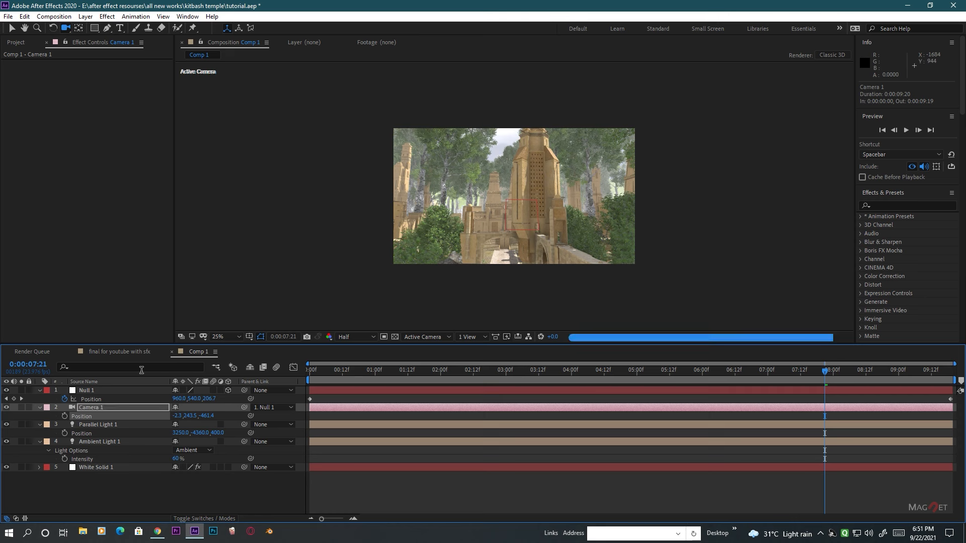
left_click_drag(171, 129, 170, 366)
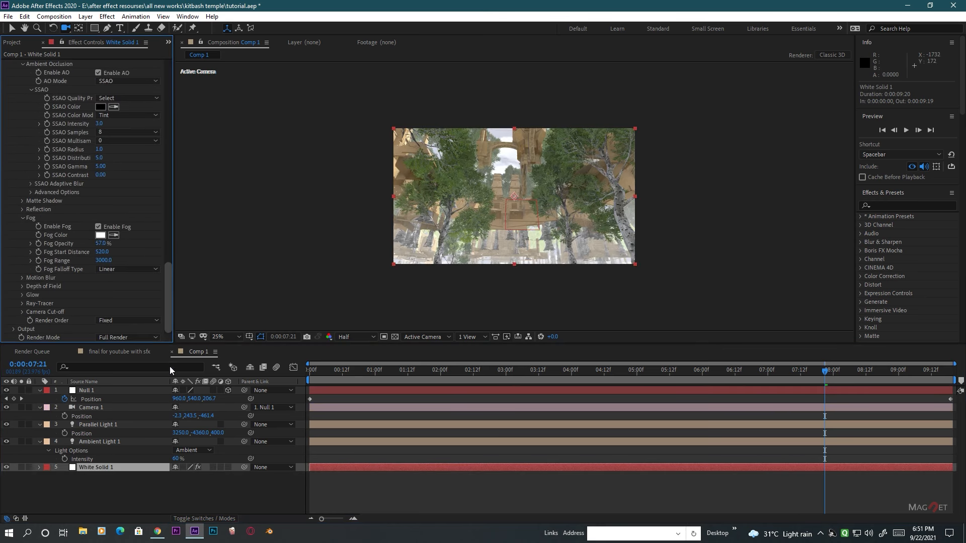
left_click(116, 337)
left_click(120, 373)
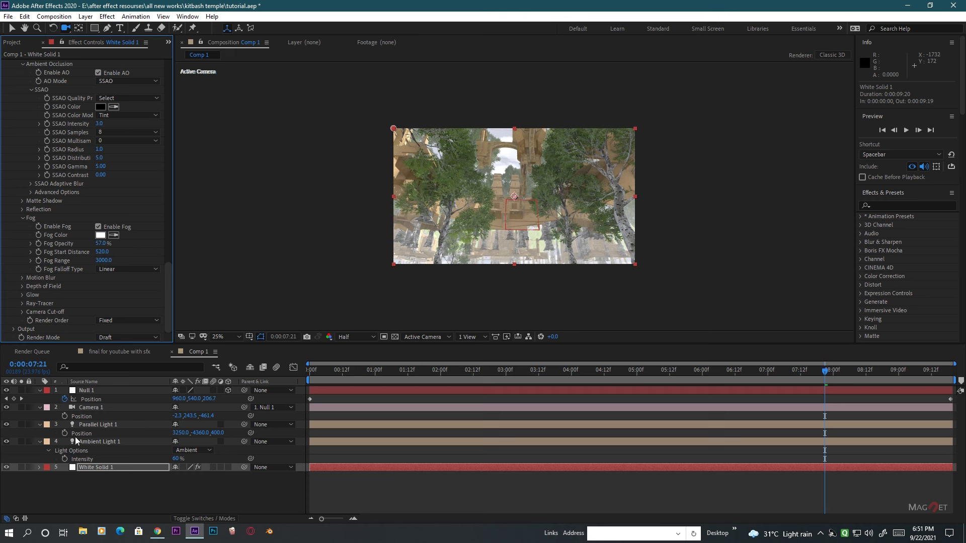
Set Camera 1's Y position to -29.5 to frame the temple path from a low viewpoint.
left_click(100, 408)
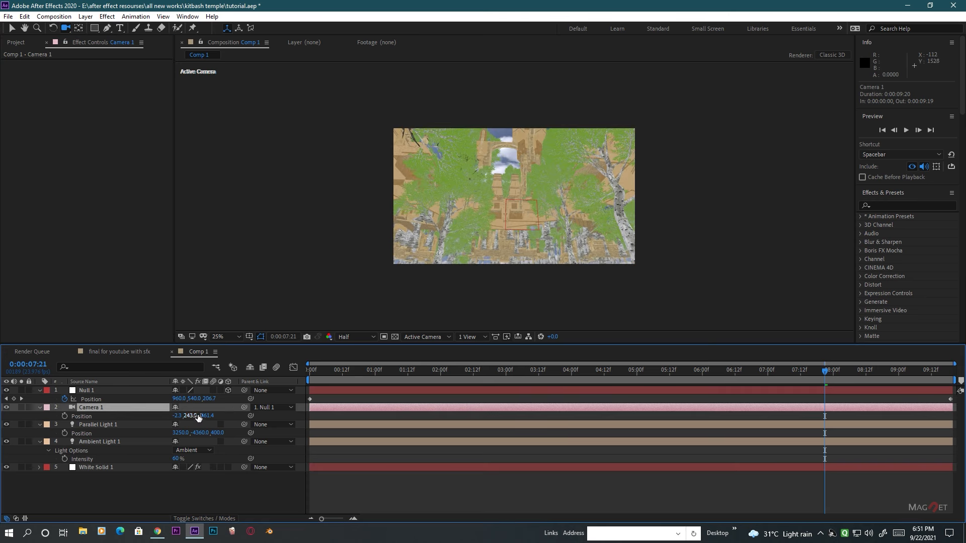
left_click_drag(198, 417, 15, 444)
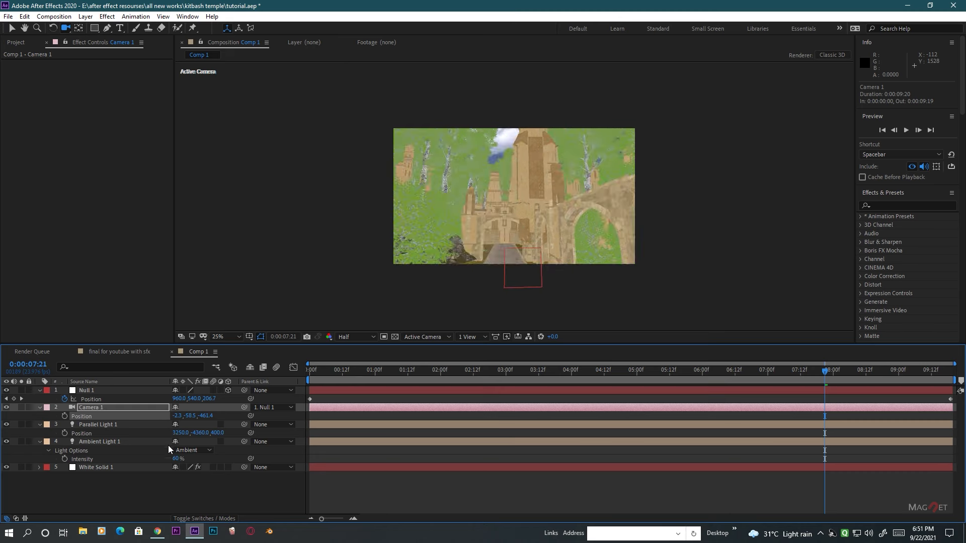
left_click_drag(193, 417, 202, 418)
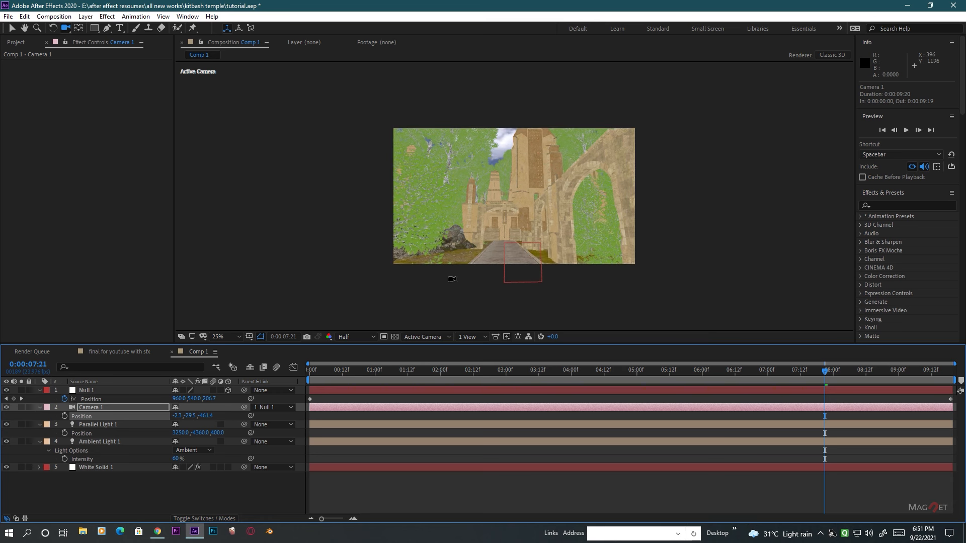
scroll(487, 252, "up", 1)
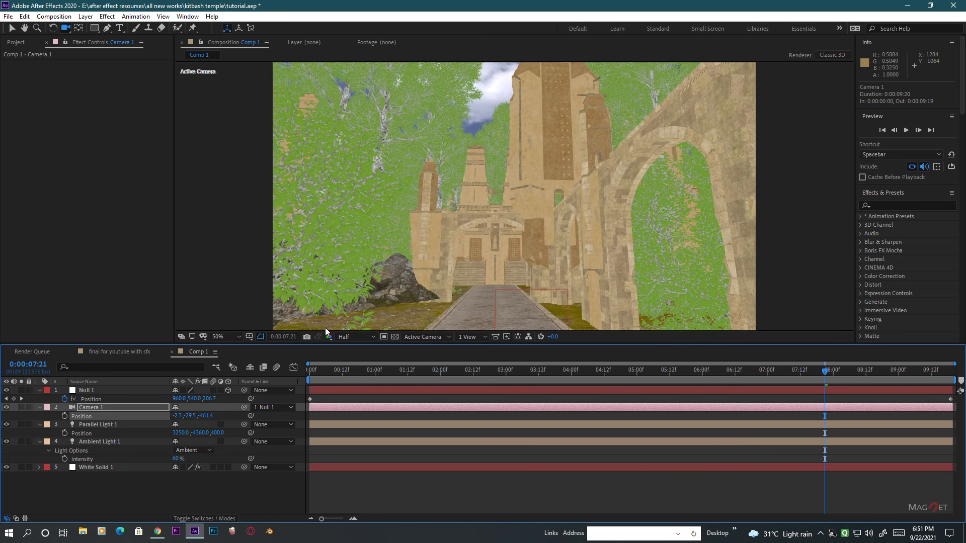
Set the Element effect's Render Mode on White Solid 1 back to Full Render and inspect the lit scene.
left_click(88, 468)
left_click_drag(165, 113, 156, 377)
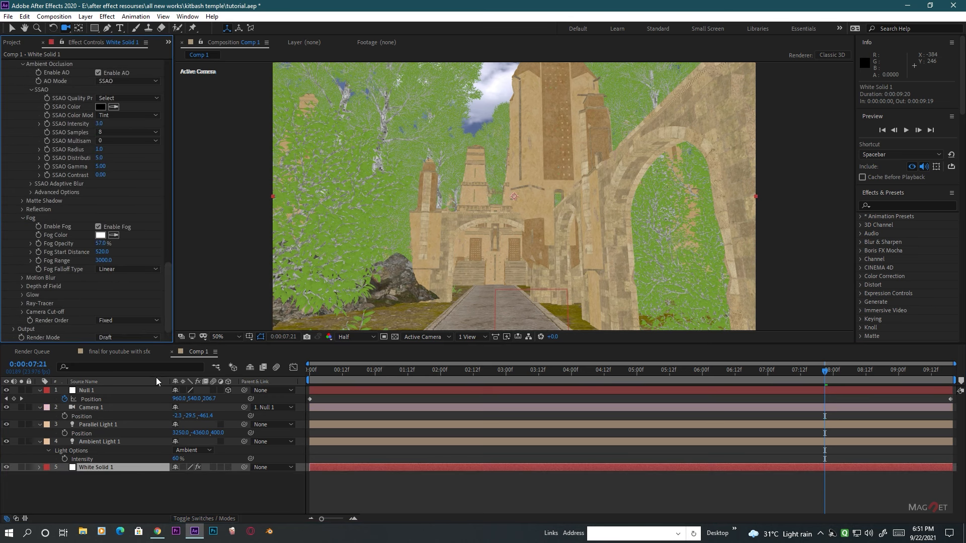
left_click(128, 337)
left_click(119, 350)
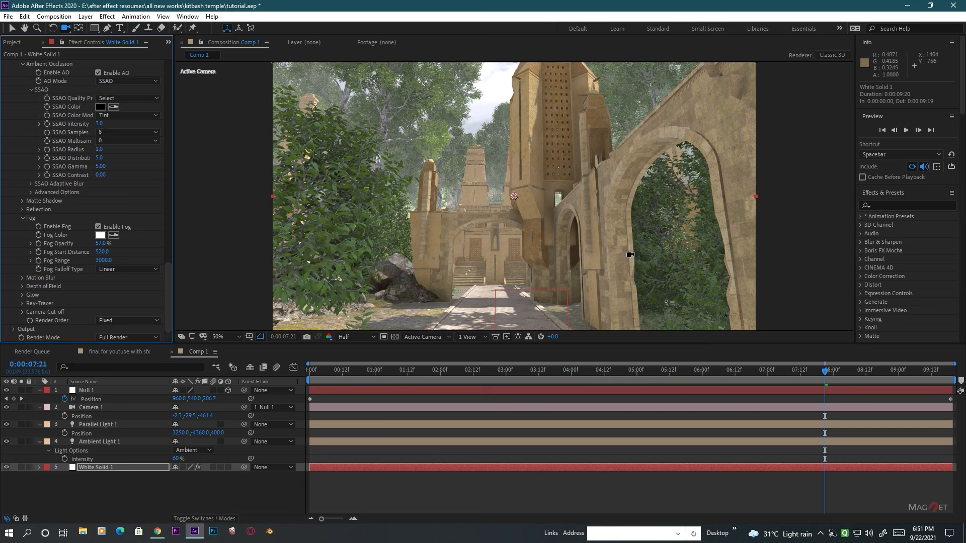
scroll(525, 254, "up", 2)
scroll(463, 221, "down", 2)
scroll(546, 261, "up", 1)
scroll(515, 253, "down", 1)
In Element's Scene Setup, add the warrior girl0 sequence from the warrior girl standing folder as a 418-frame animation and assign it to group 3.
scroll(49, 150, "up", 15)
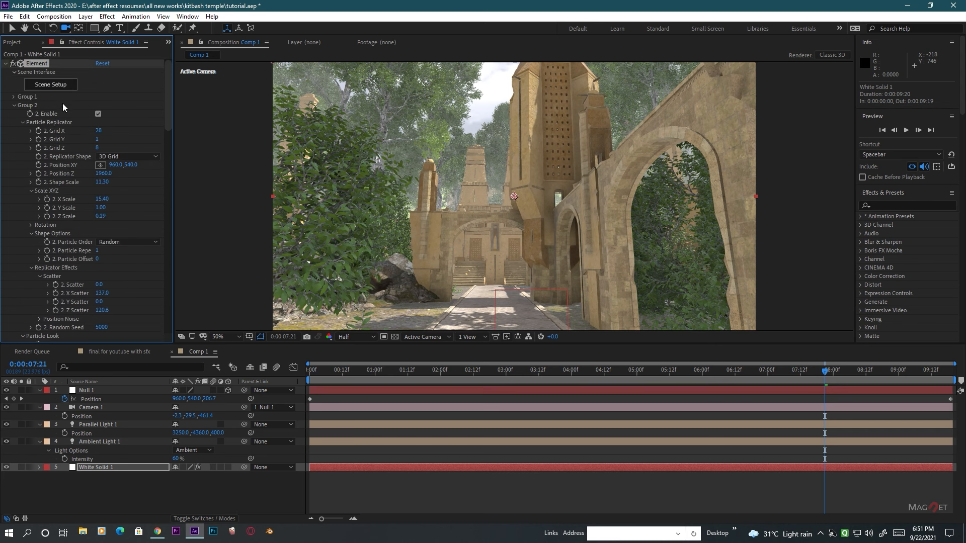
left_click(63, 86)
left_click_drag(380, 237, 327, 274)
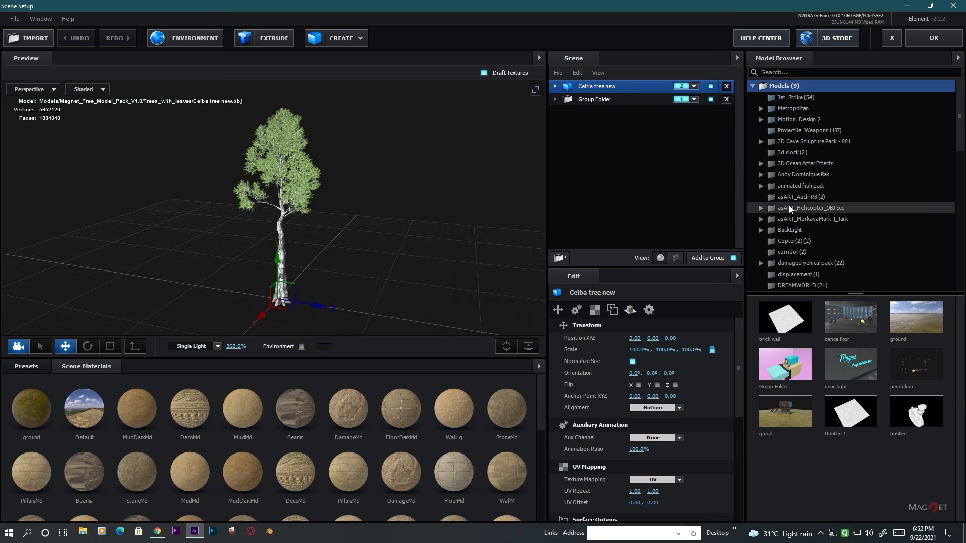
scroll(792, 234, "down", 3)
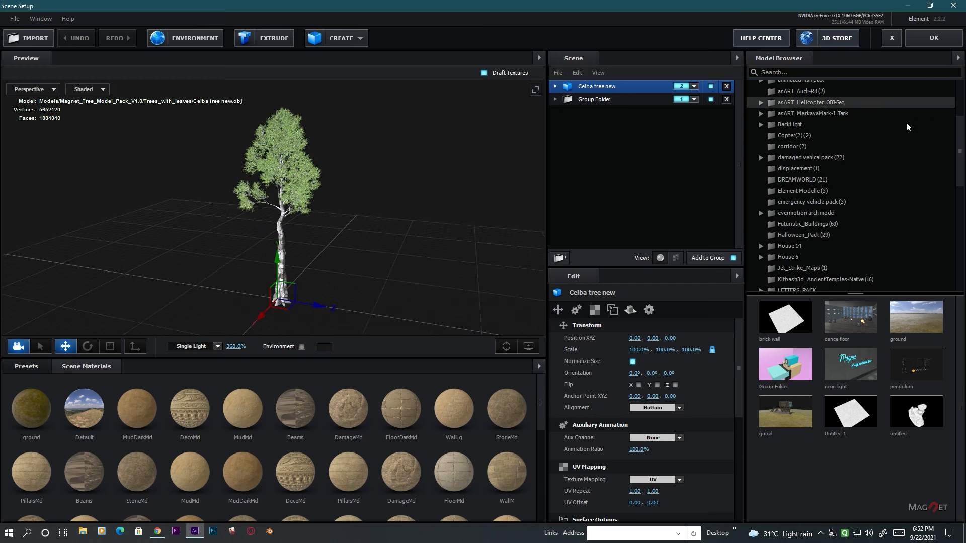
scroll(788, 224, "down", 3)
scroll(789, 249, "down", 4)
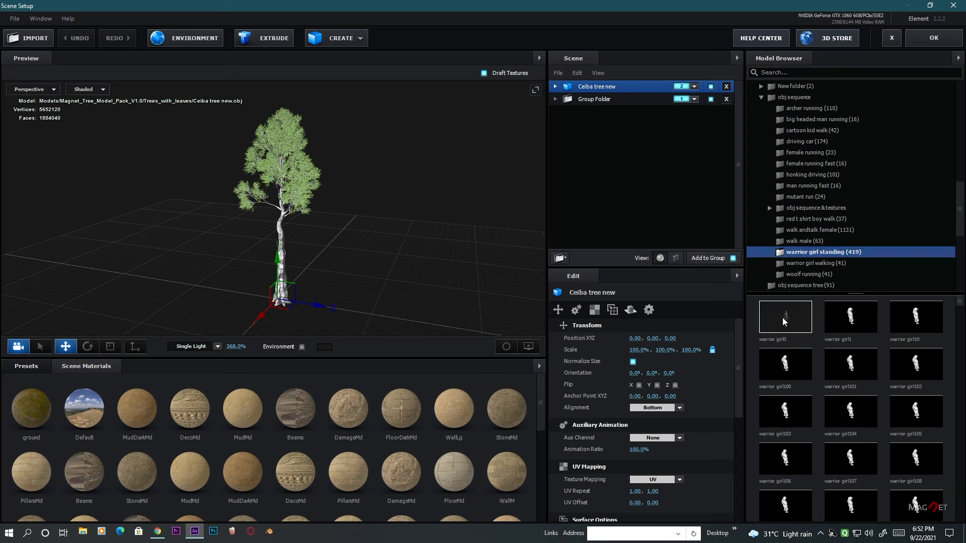
left_click_drag(627, 243, 594, 162)
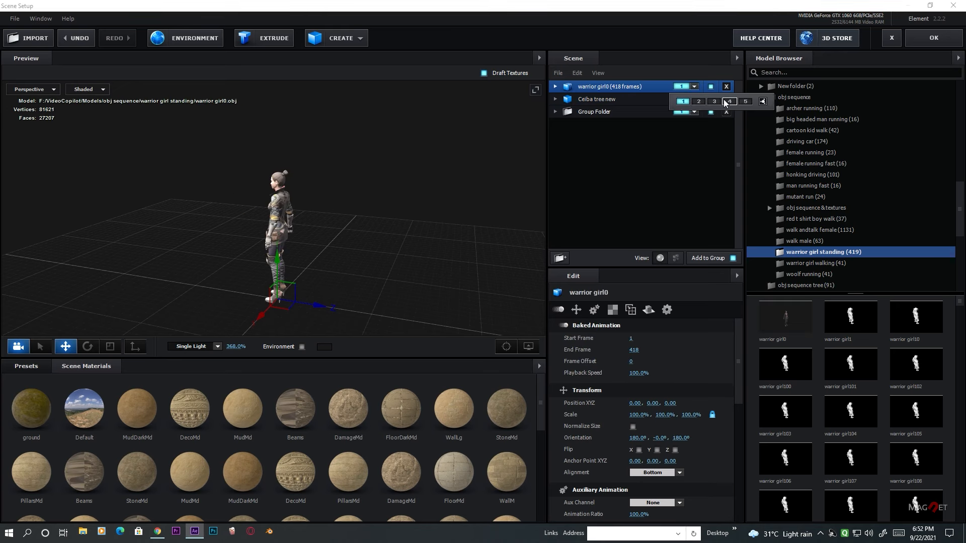
left_click(715, 101)
left_click_drag(395, 261, 342, 275)
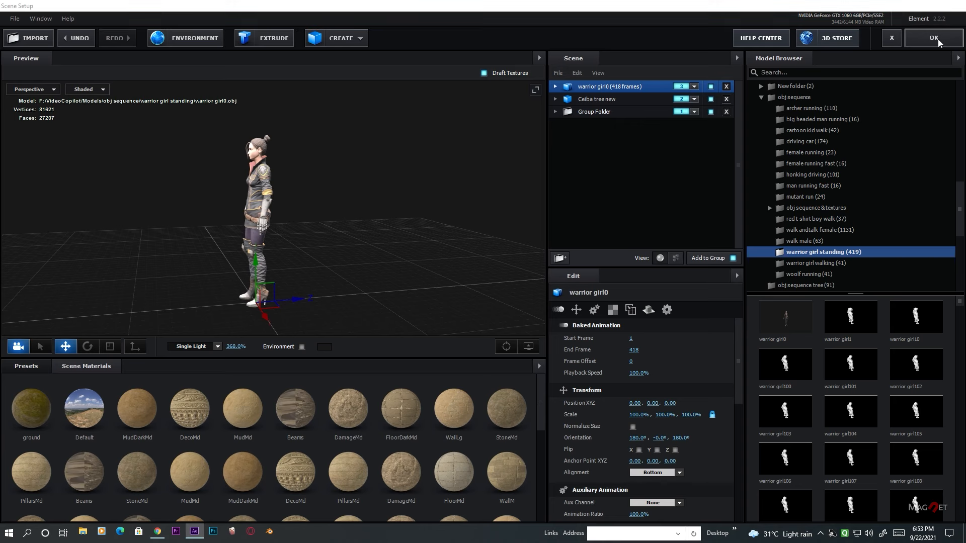
Apply the scene setup and create a group null for Element's Group 3, the warrior girl.
left_click(934, 38)
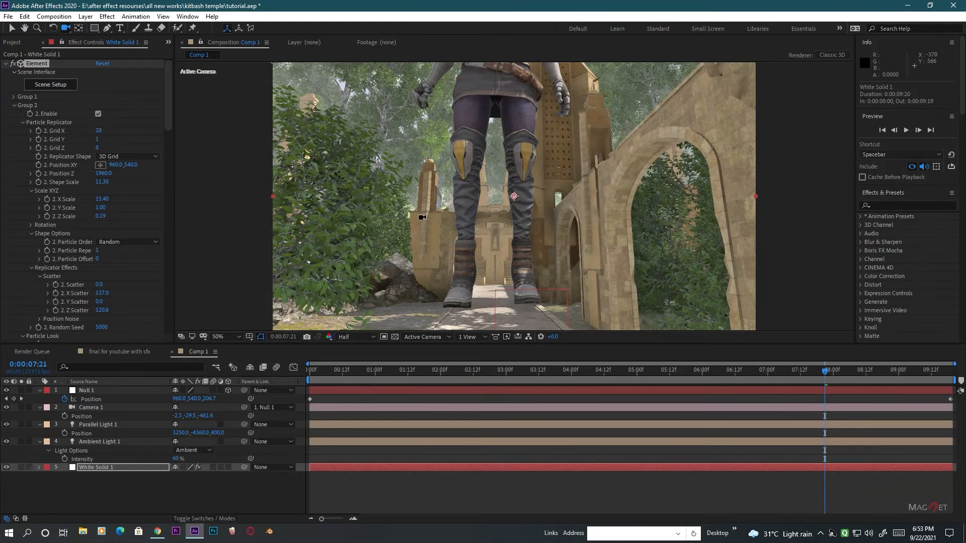
left_click(14, 105)
left_click(14, 114)
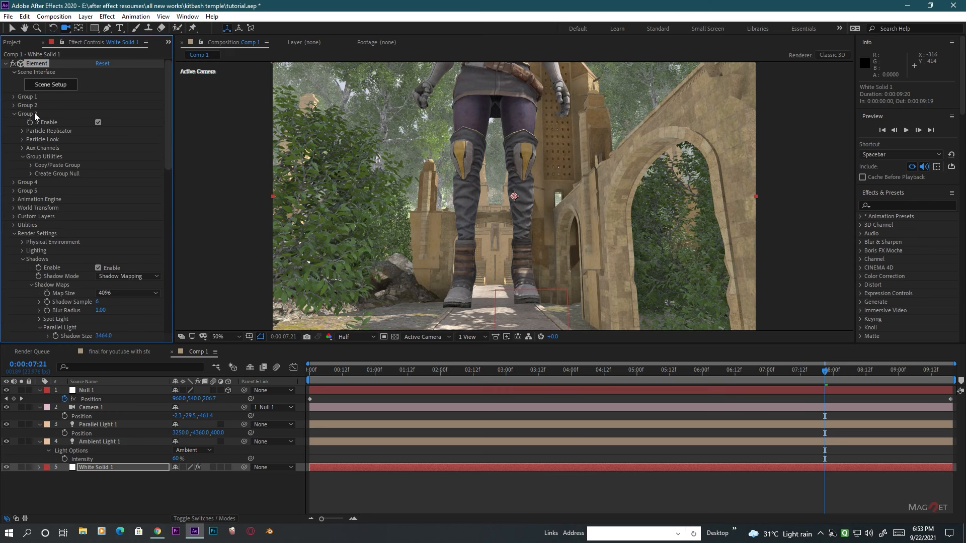
left_click(30, 173)
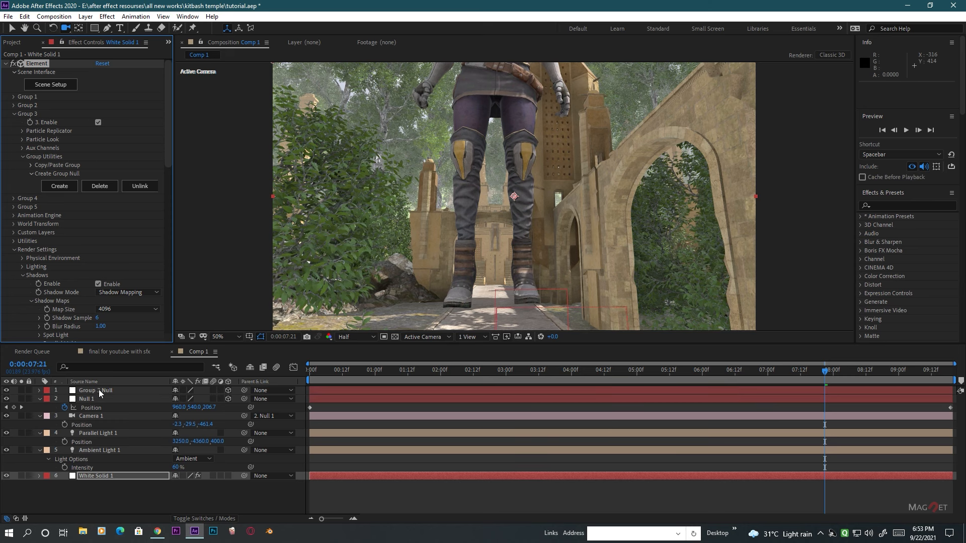
Scale Group 3 Null to 50% to shrink the warrior girl.
left_click(99, 390)
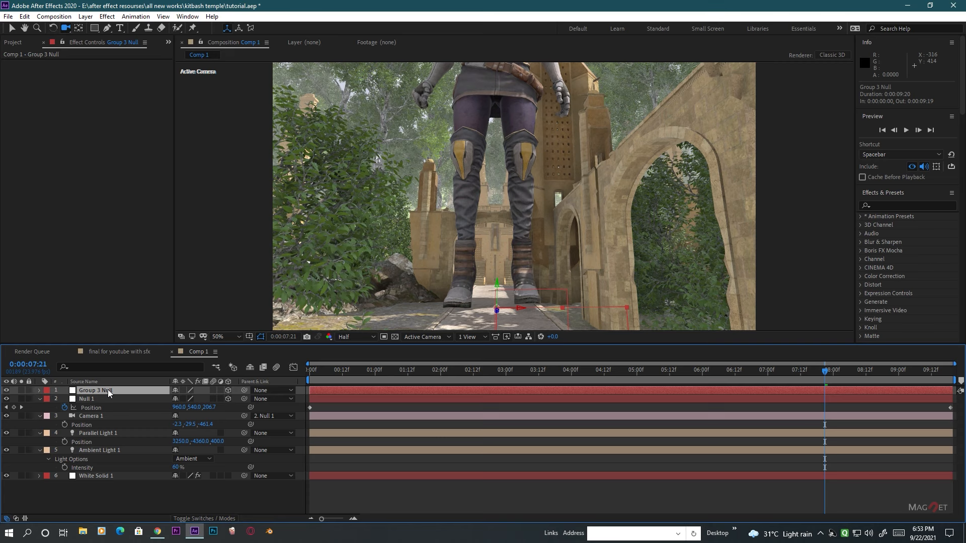
key("s")
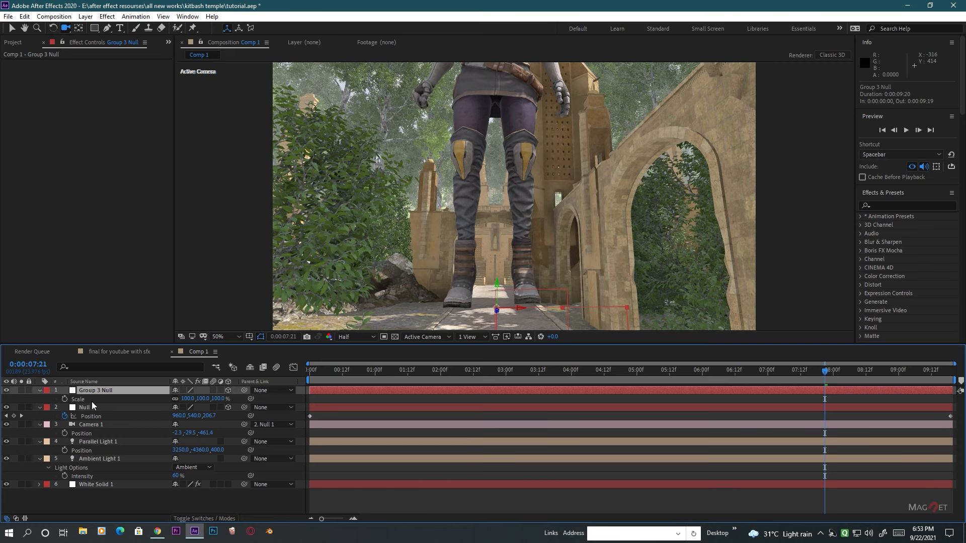
left_click(188, 399)
type("50")
left_click(135, 491)
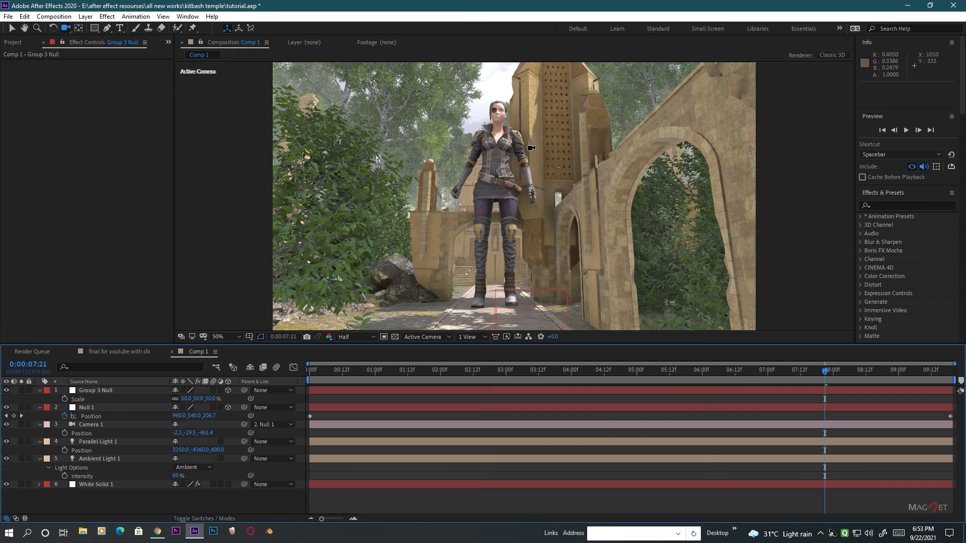
Try scaling Group 3 Null to 10% and 15% to compare the warrior girl's size against the temple.
left_click(102, 399)
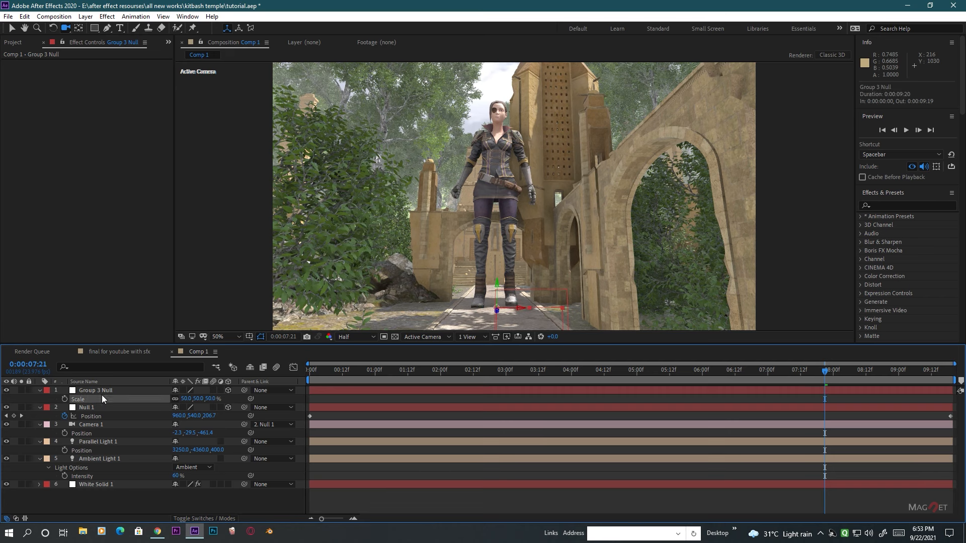
left_click(186, 399)
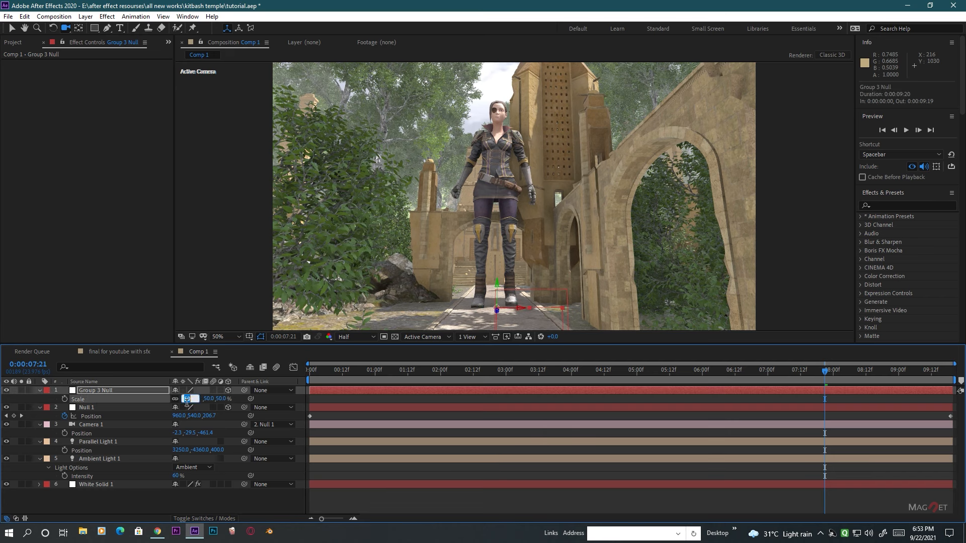
type("1")
left_click(125, 501)
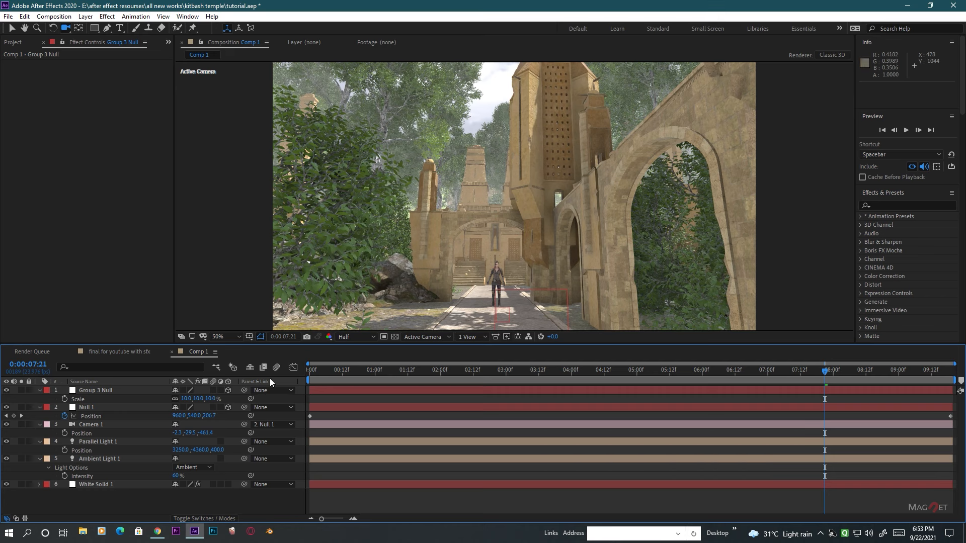
left_click(187, 399)
type("15")
key("Return")
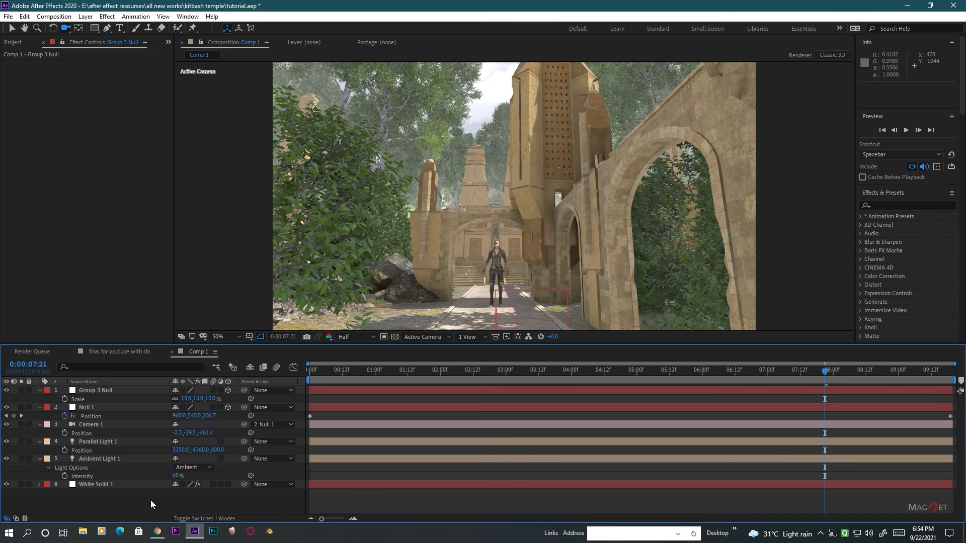
Set Group 3 Null's scale to 12% to fit the warrior girl to the temple path.
scroll(515, 307, "up", 2)
scroll(516, 307, "down", 2)
left_click(190, 399)
type("12")
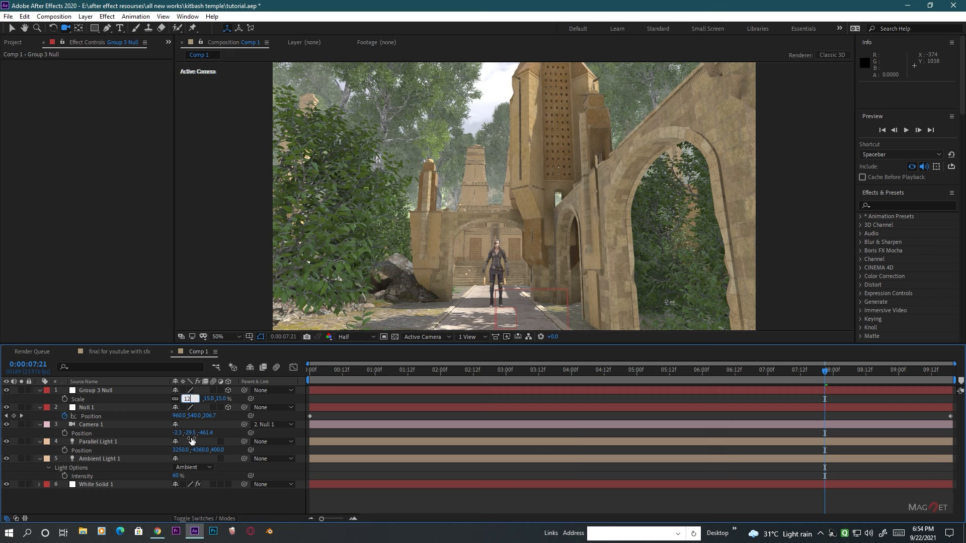
key("Return")
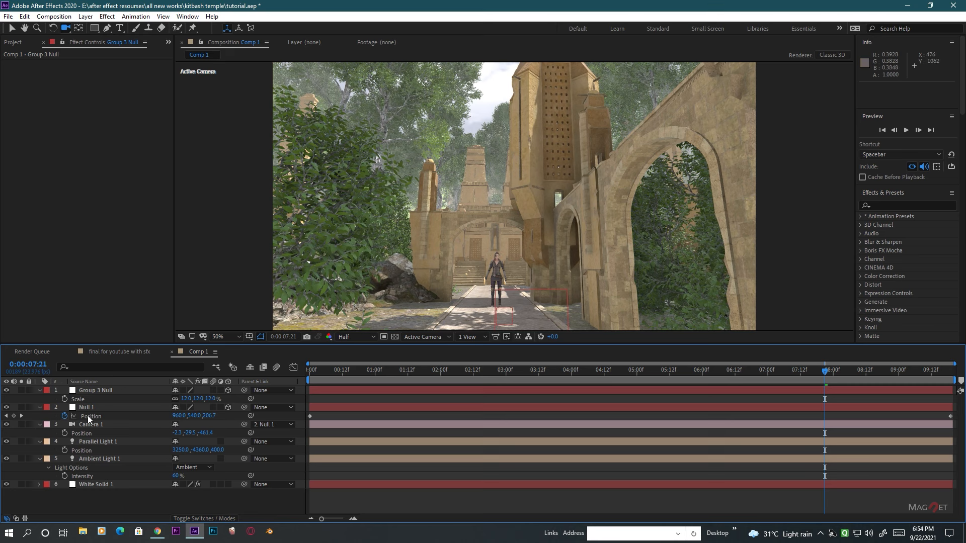
Set Group 3 Null's Y Rotation to 180° so the warrior girl faces the temple.
left_click(100, 390)
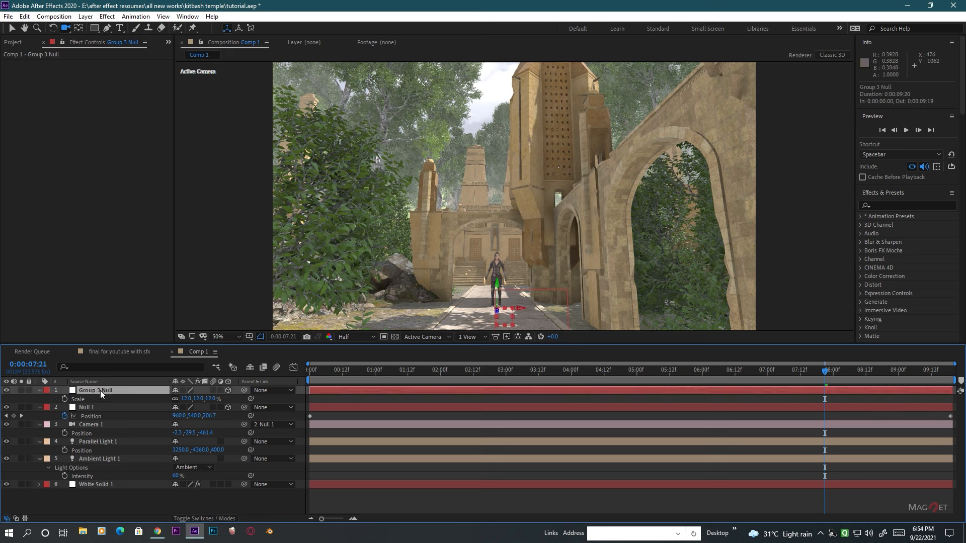
key("r")
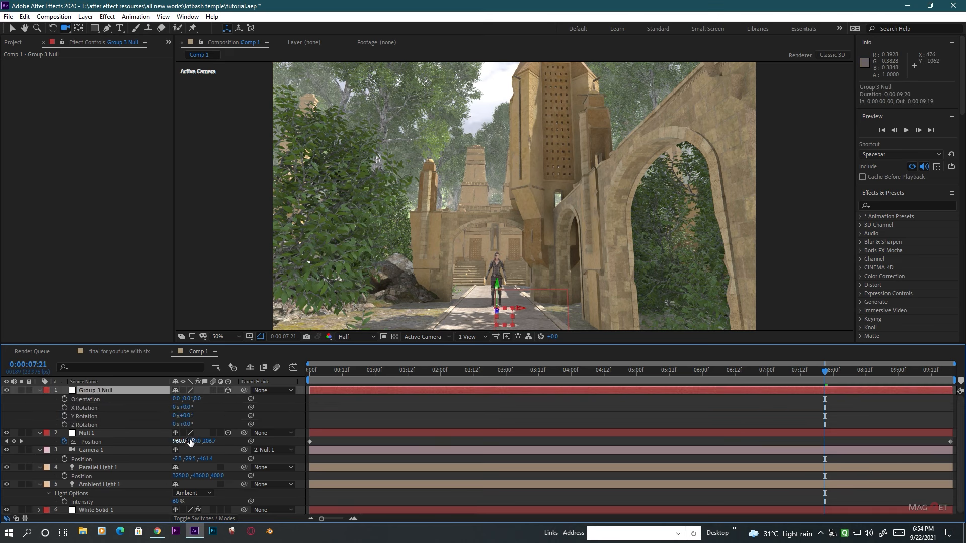
left_click(187, 416)
type("180")
left_click(228, 414)
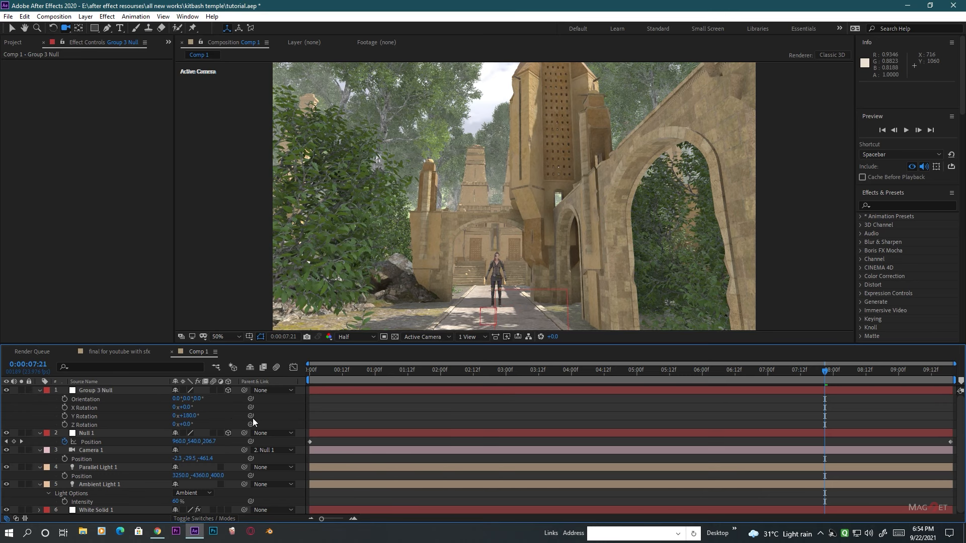
scroll(514, 279, "down", 3)
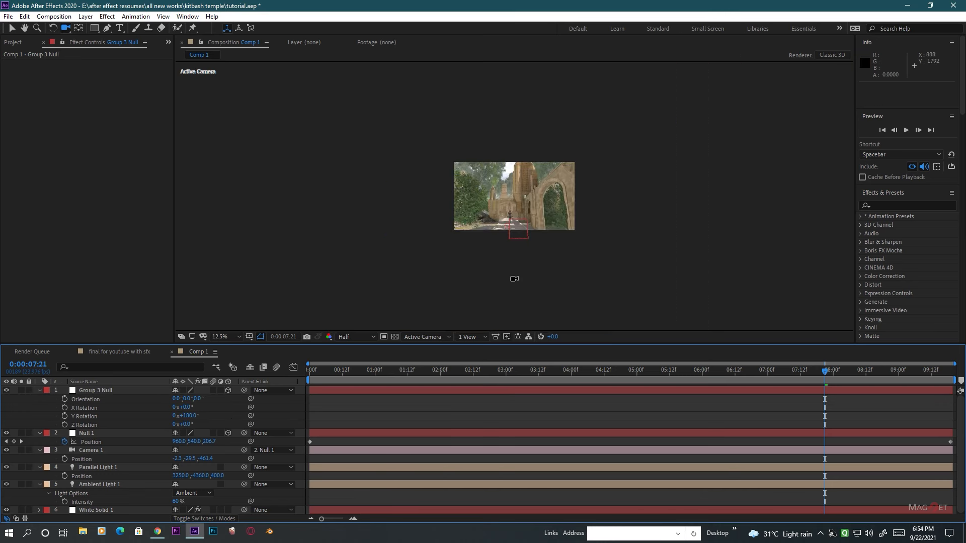
scroll(513, 279, "up", 3)
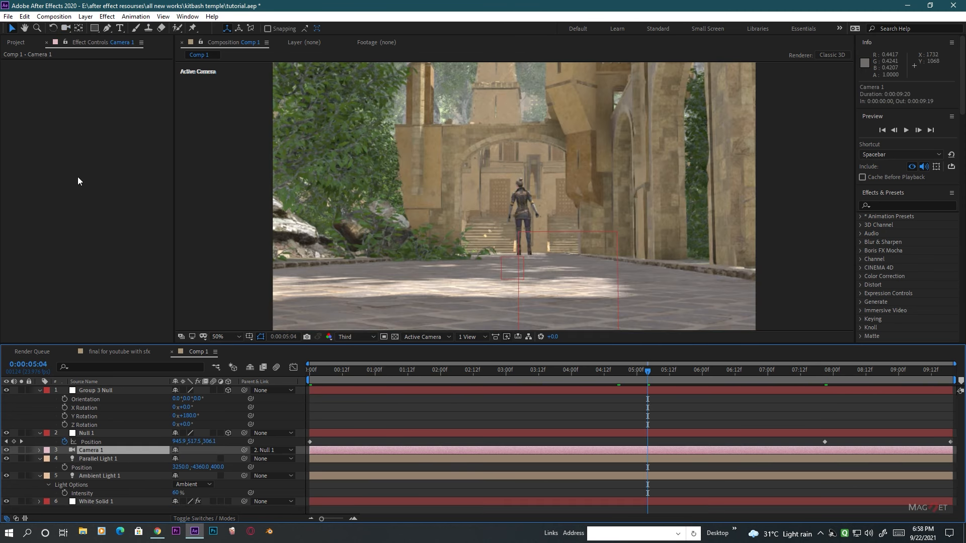
Create a new two-node camera named Camera 2 with the 24mm preset.
left_click(85, 16)
mouse_move(109, 30)
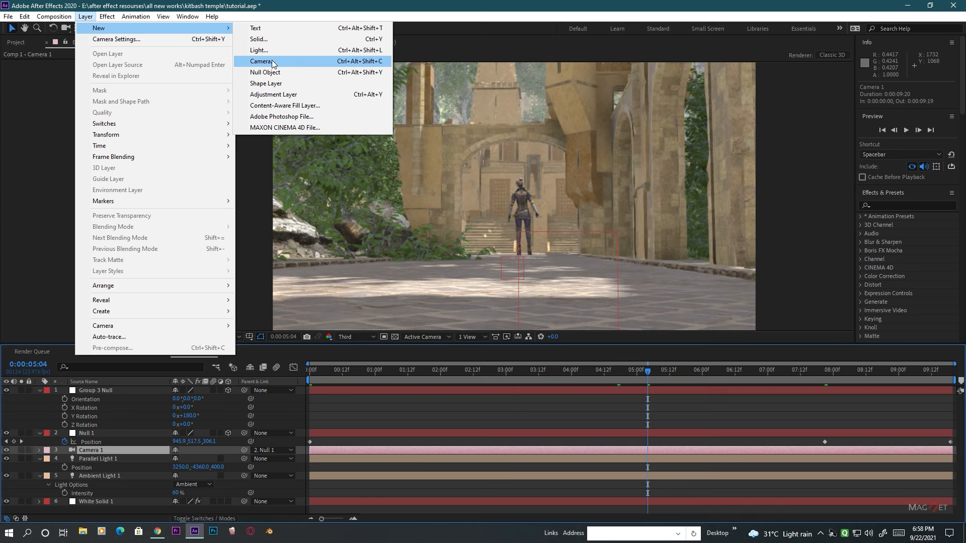
left_click(272, 62)
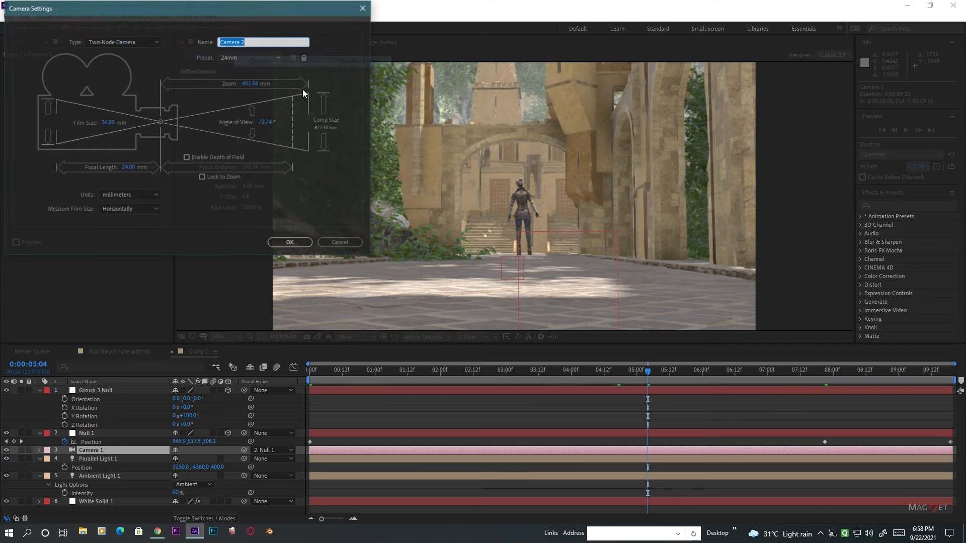
left_click(291, 243)
Orbit Camera 2 to a high aerial view looking down on the temple village and trees.
left_click(83, 450)
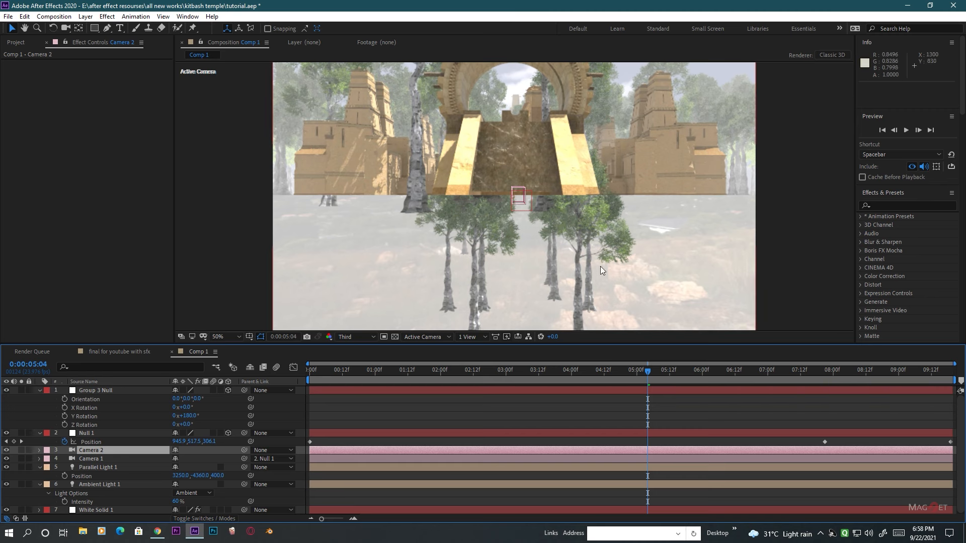
left_click(64, 28)
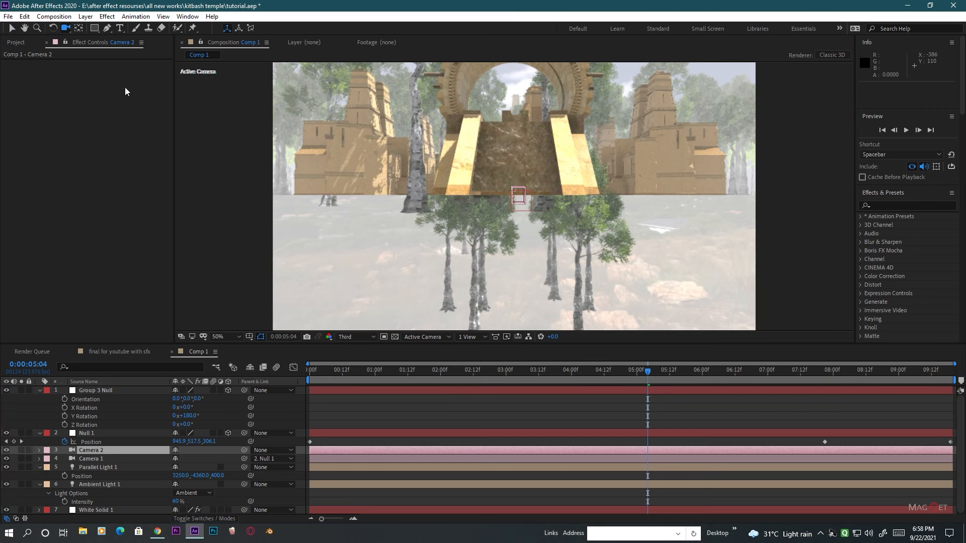
left_click(603, 217)
left_click_drag(604, 218, 528, 275)
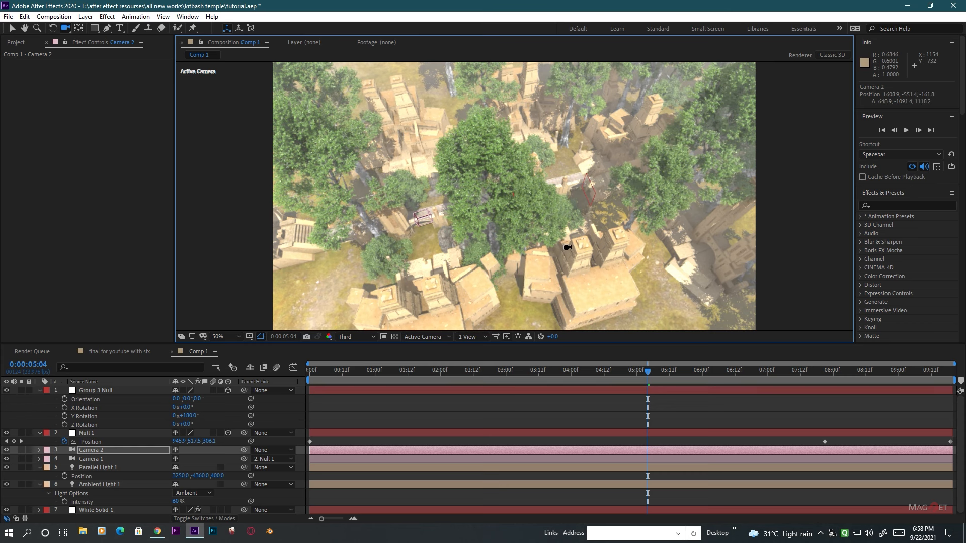
scroll(579, 239, "up", 2)
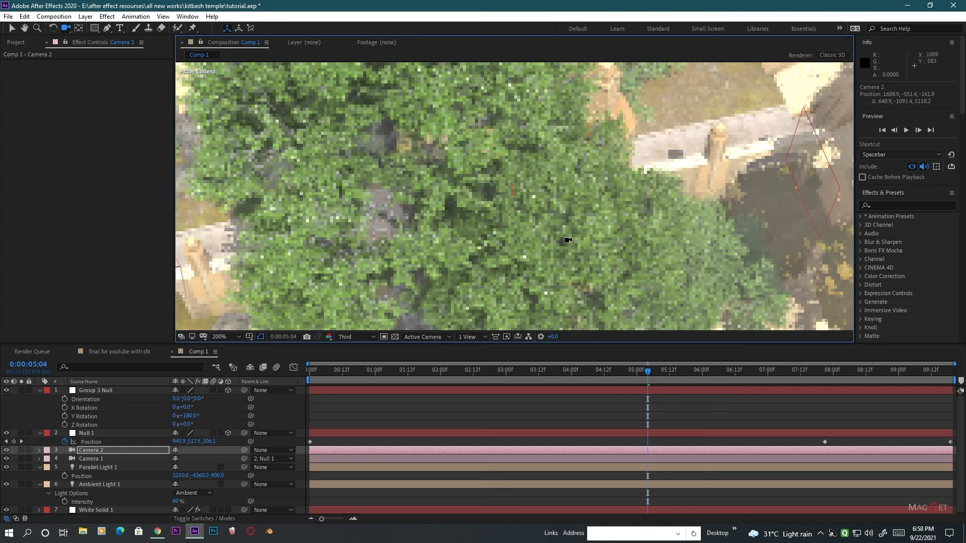
scroll(569, 237, "down", 2)
scroll(567, 240, "up", 1)
scroll(568, 240, "down", 1)
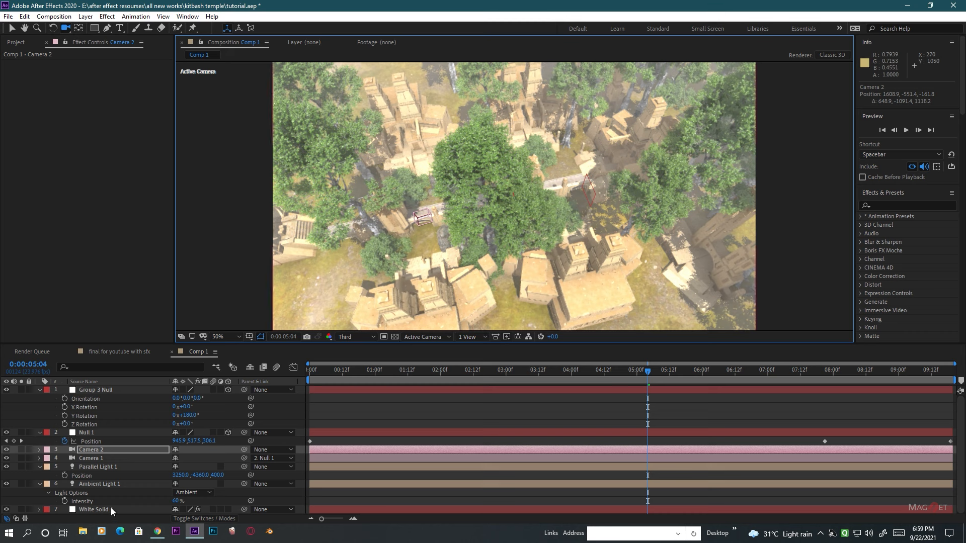
In Element's Scene Setup from White Solid 1, duplicate the Ceiba tree new model.
left_click(96, 509)
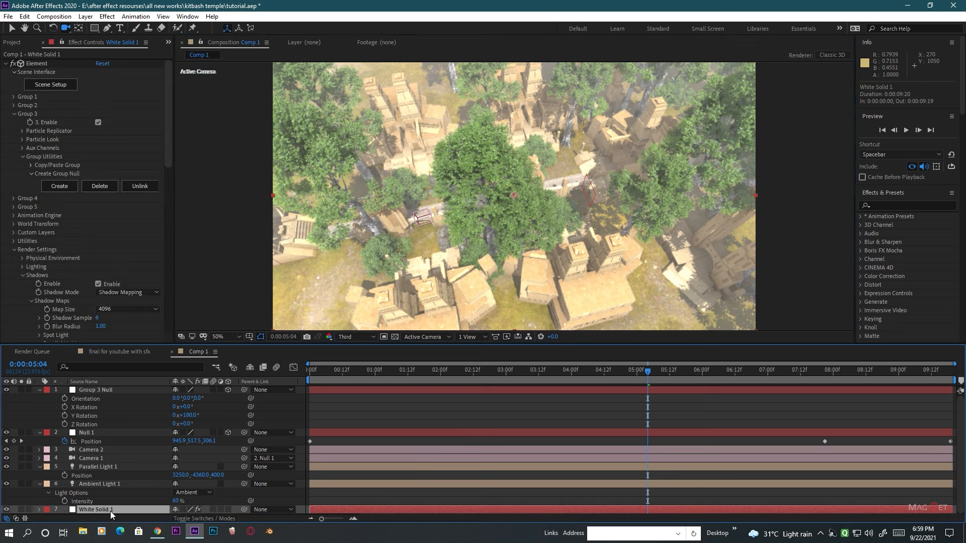
left_click(54, 87)
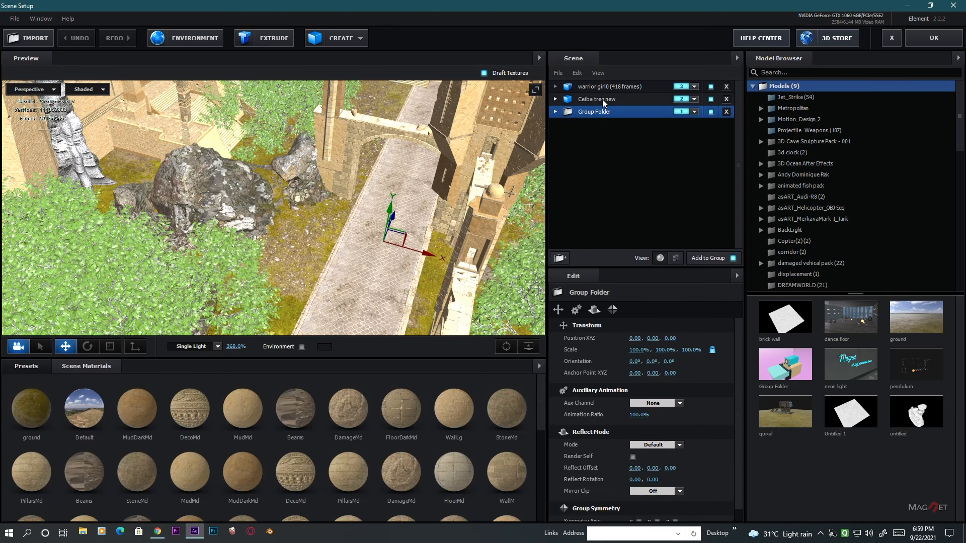
left_click(602, 99)
scroll(425, 232, "down", 6)
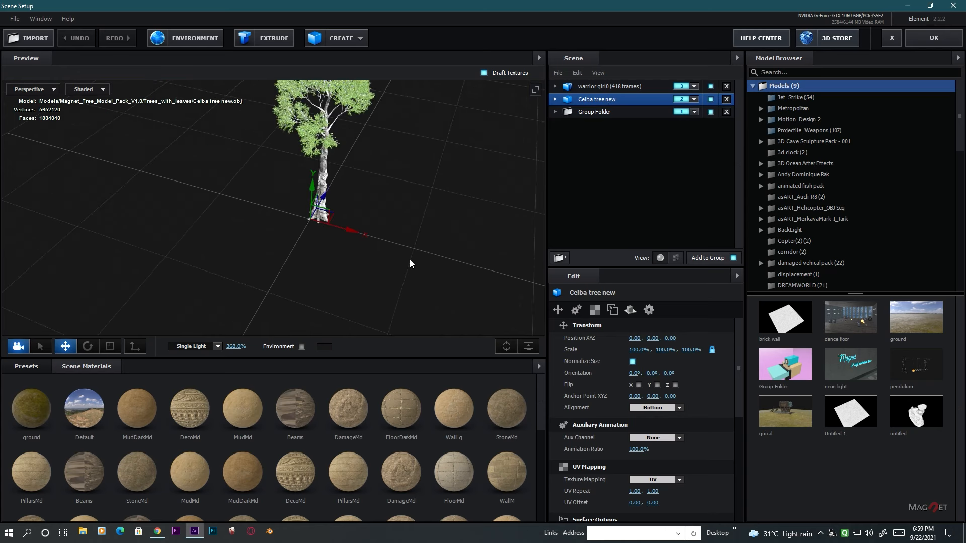
left_click_drag(409, 260, 379, 248)
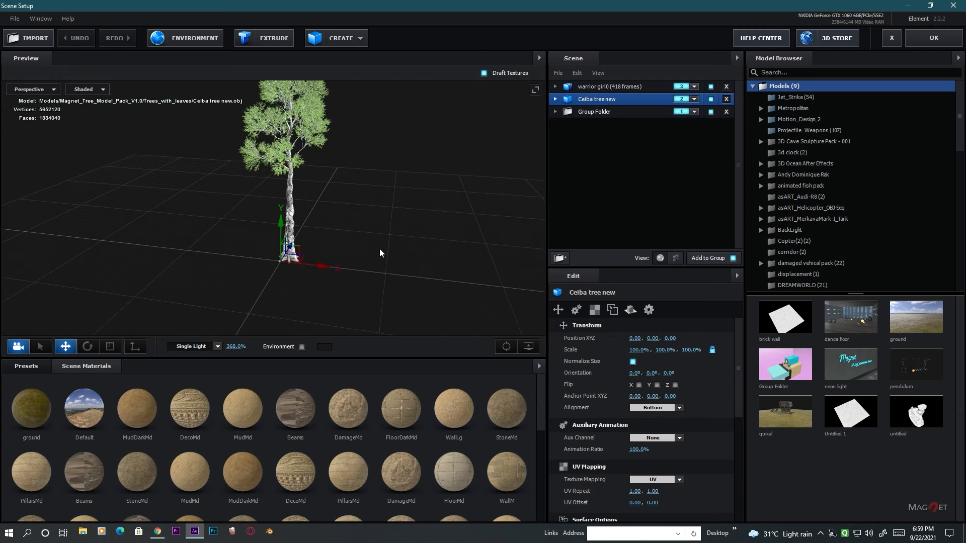
key("ctrl+d")
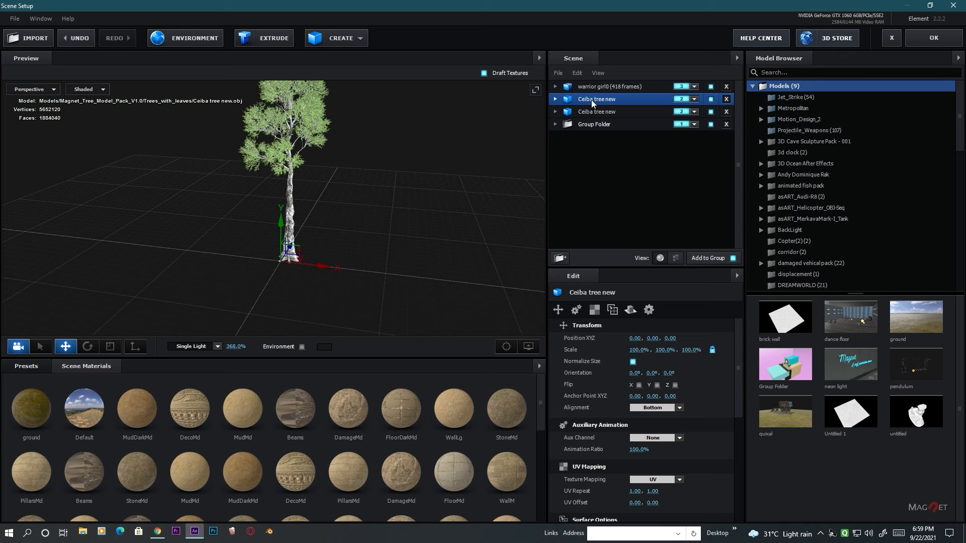
Put the duplicated Ceiba tree new in a new group folder and assign that folder to group 4.
left_click_drag(591, 100, 560, 259)
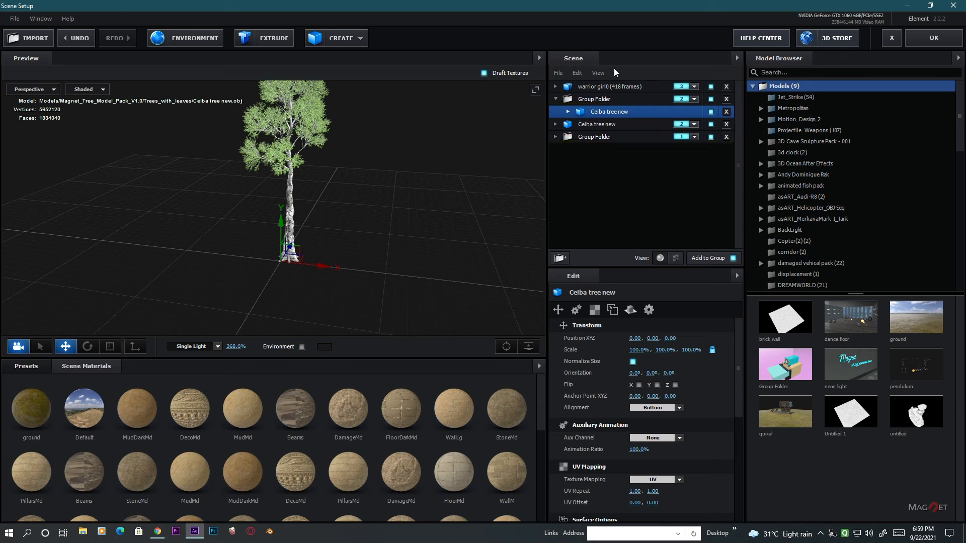
left_click(601, 98)
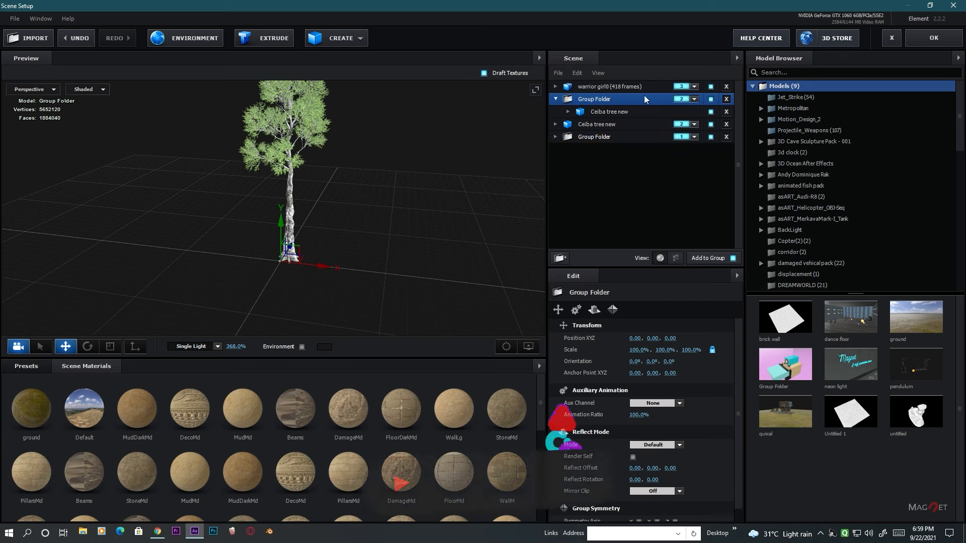
left_click(695, 98)
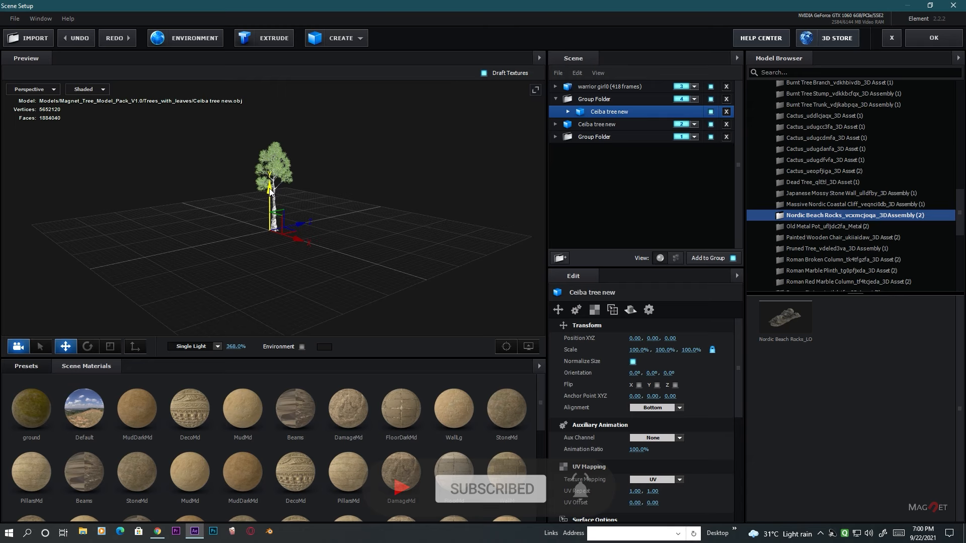
Duplicate the Ceiba tree inside the group 4 folder, moving the copy to Y -1.32 and slightly along negative Z.
left_click_drag(269, 190, 270, 249)
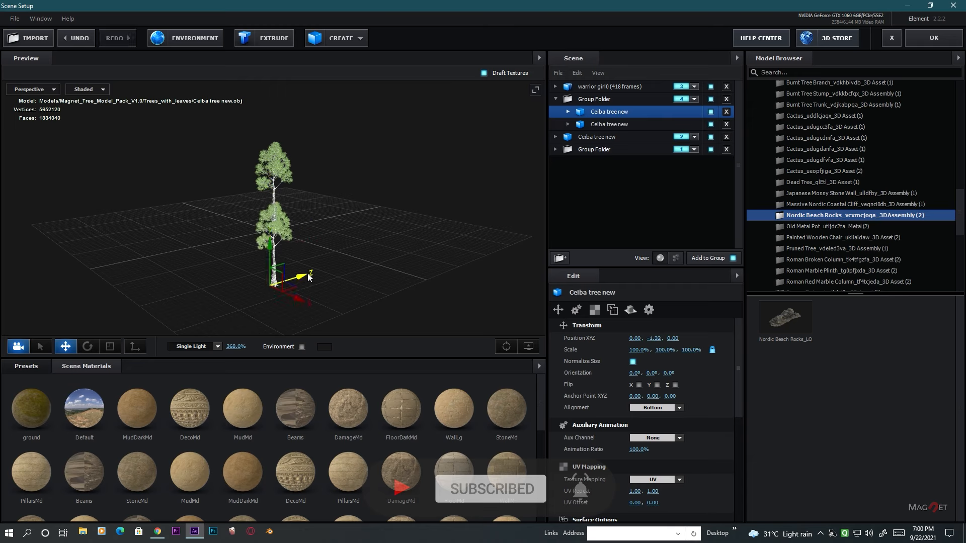
mouse_move(306, 280)
left_mouse_down()
mouse_move(276, 289)
mouse_move(294, 283)
left_mouse_up()
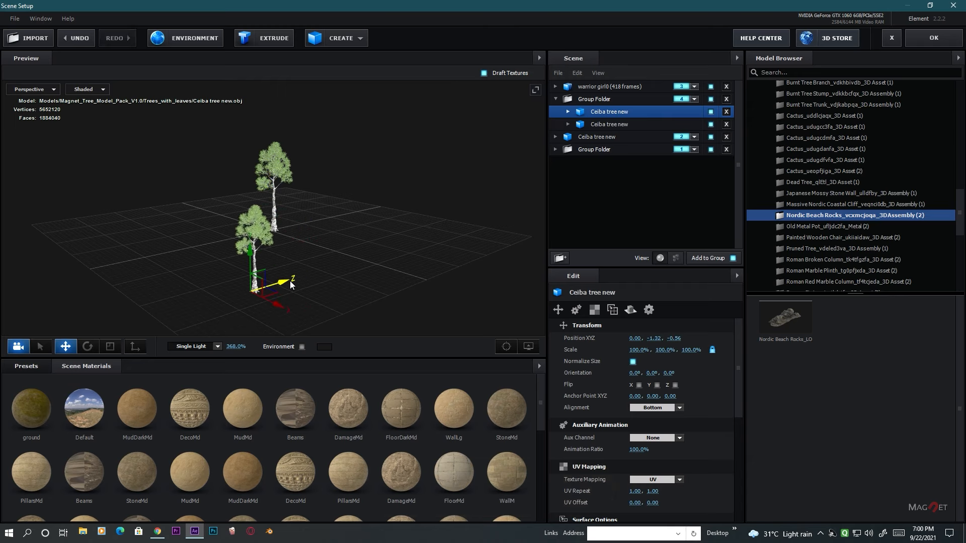
Rotate the selected Ceiba tree copy about its vertical axis to a Y orientation of 284.7°.
scroll(294, 283, "up", 3)
left_click(88, 346)
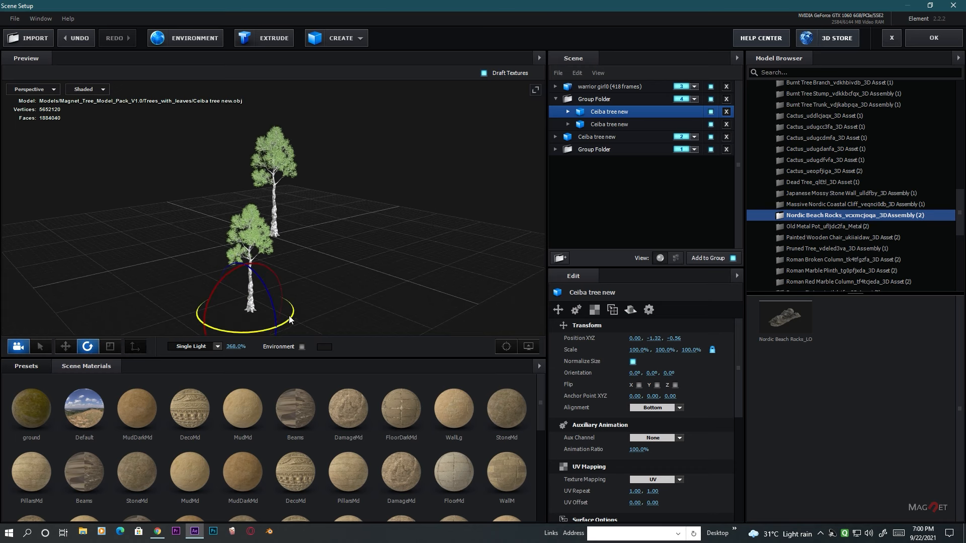
left_click_drag(290, 320, 246, 334)
left_click(65, 346)
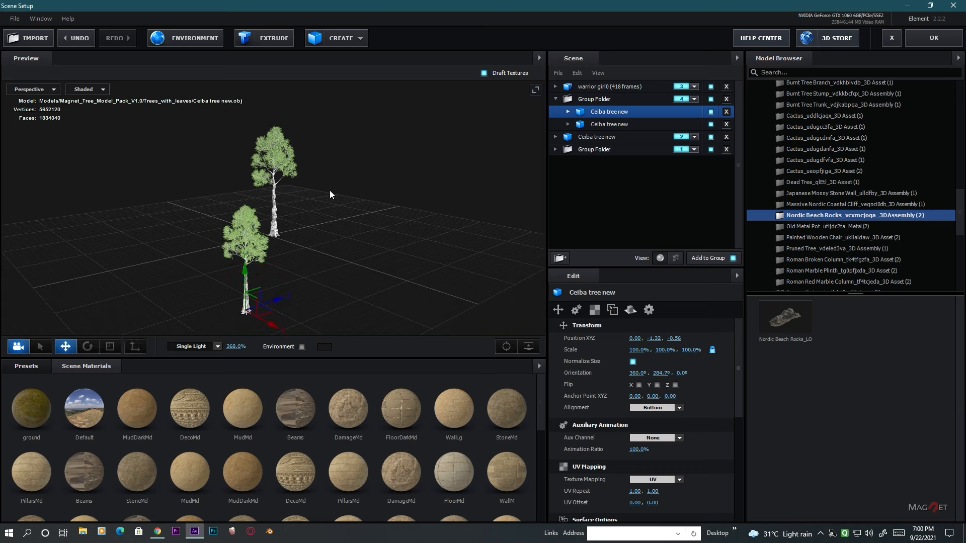
left_click_drag(330, 190, 341, 265)
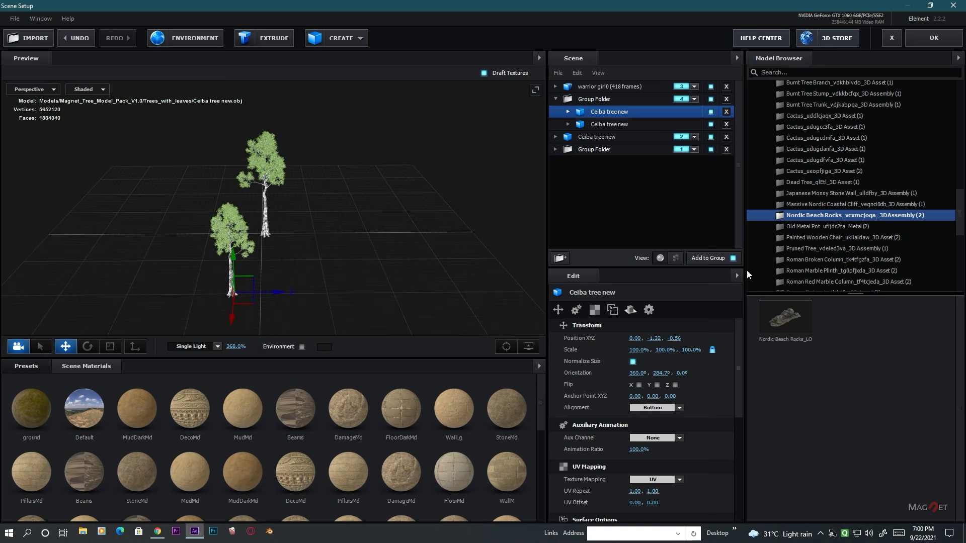
Add the Nordic Beach Rocks model to the group 4 folder, scaled to 42.5% and positioned at Y -0.11, Z 0.73.
left_click(798, 319)
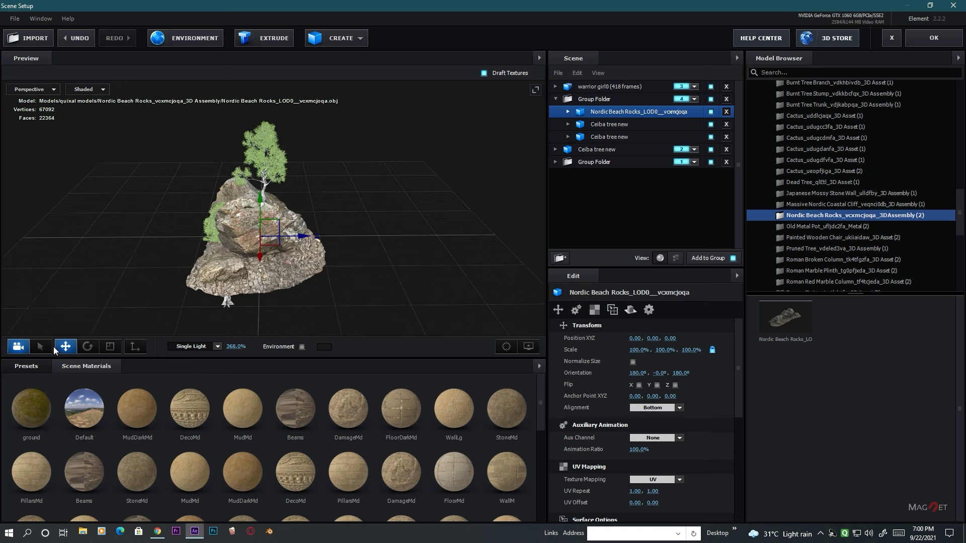
left_click_drag(303, 235, 386, 235)
left_click_drag(643, 351, 593, 361)
scroll(377, 304, "up", 1)
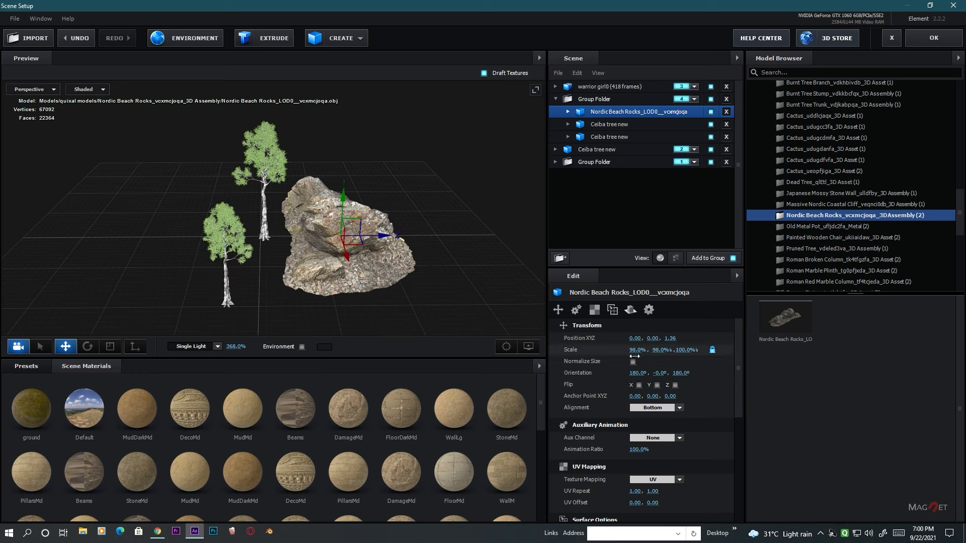
scroll(377, 302, "up", 3)
left_click_drag(377, 301, 255, 272)
left_click_drag(453, 299, 363, 280)
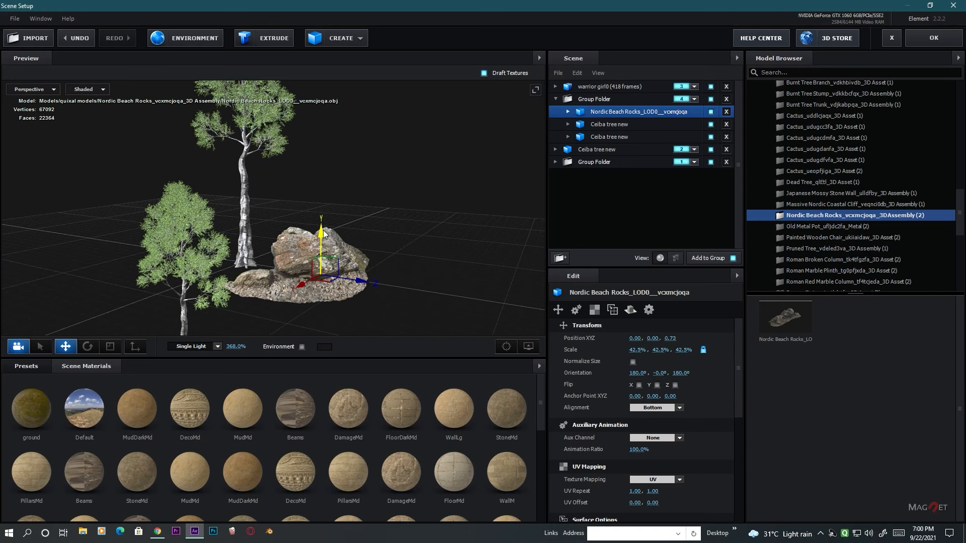
left_click_drag(321, 237, 322, 245)
left_click_drag(453, 274, 382, 285)
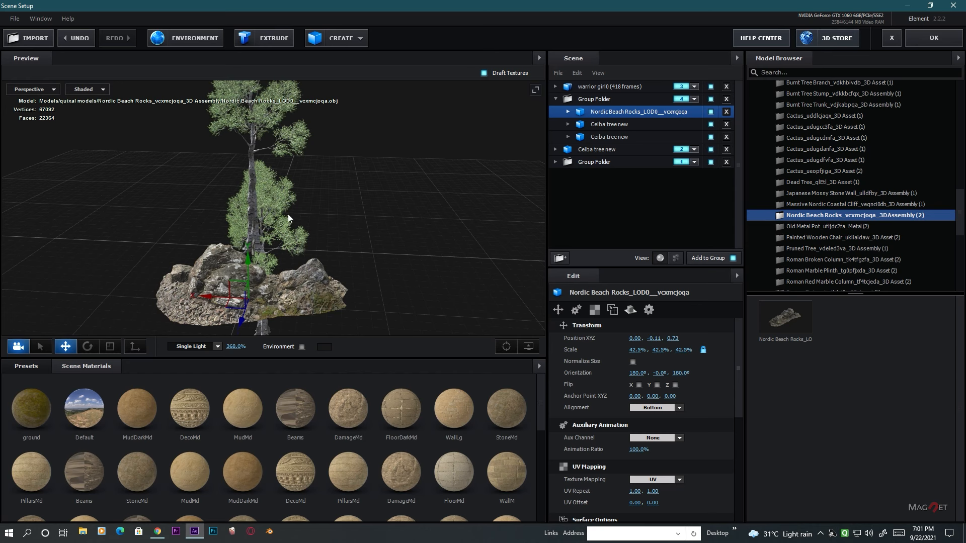
Duplicate the rotated Ceiba tree in the group 4 folder and move the copy to position 1.40, -1.64, 0.18.
left_click(605, 125)
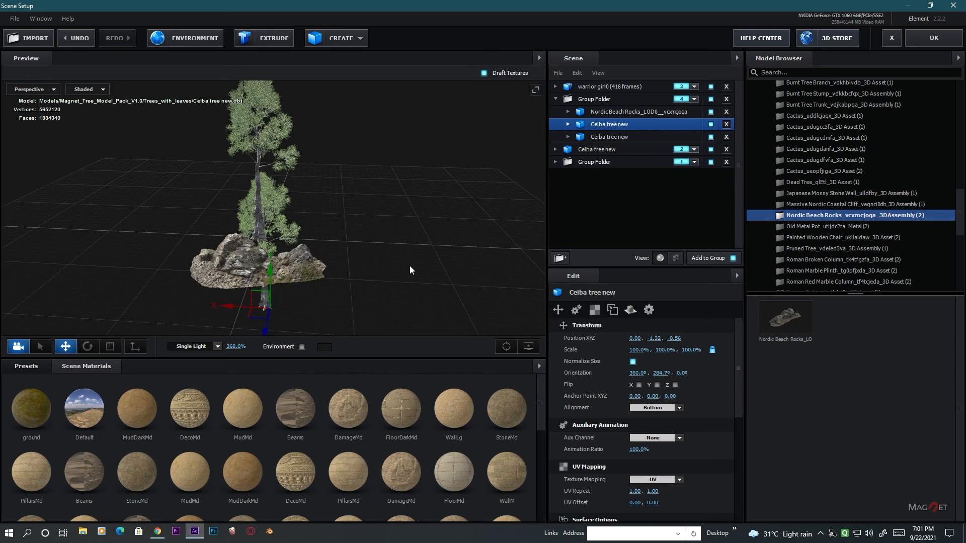
key("ctrl+d")
left_click_drag(202, 306, 138, 352)
left_click_drag(154, 295, 156, 317)
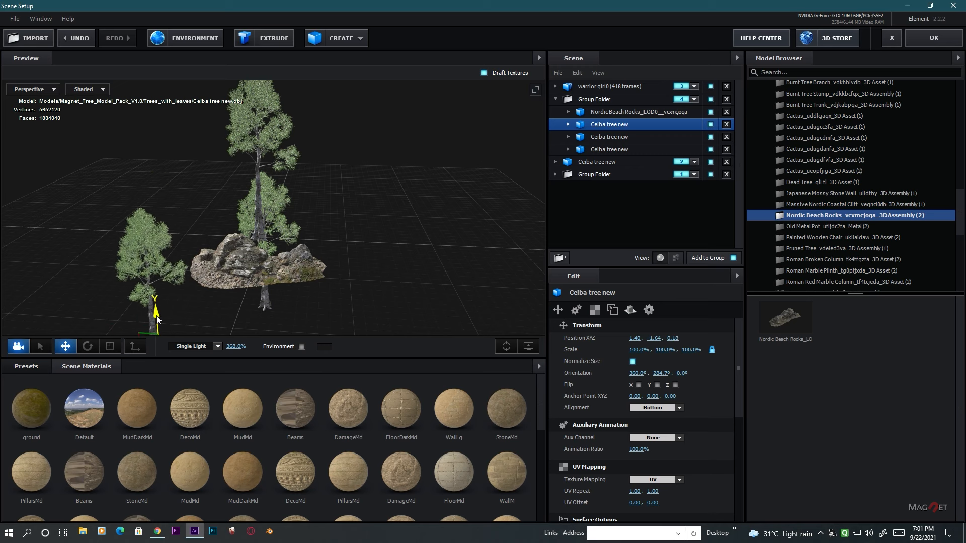
Rotate the newest Ceiba tree copy to orientation 180.0°, 311.8°, 180.0° and bring it closer to the cluster at X 0.82.
left_click_drag(236, 308, 331, 300)
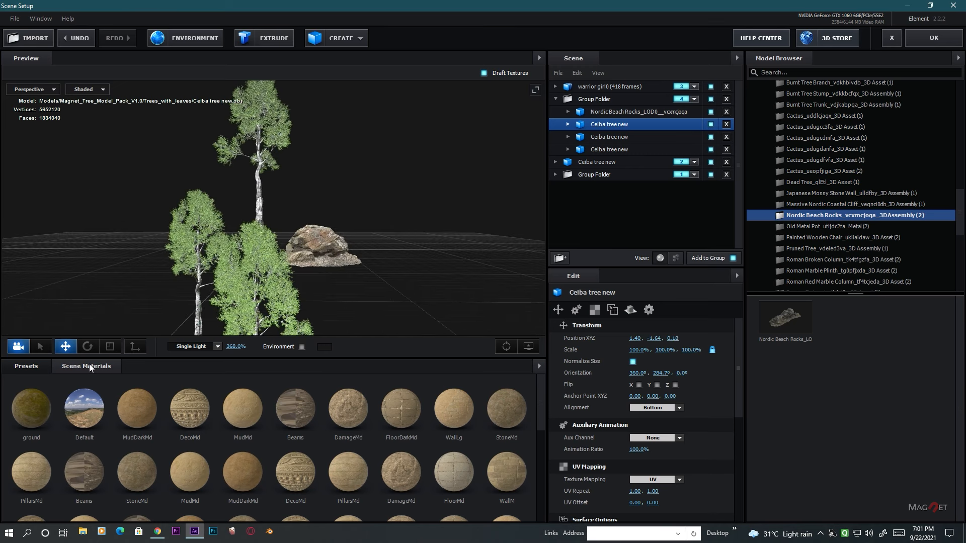
left_click(87, 346)
left_click_drag(404, 306, 106, 354)
left_click(65, 347)
left_click_drag(358, 264, 226, 283)
left_click_drag(327, 267, 348, 224)
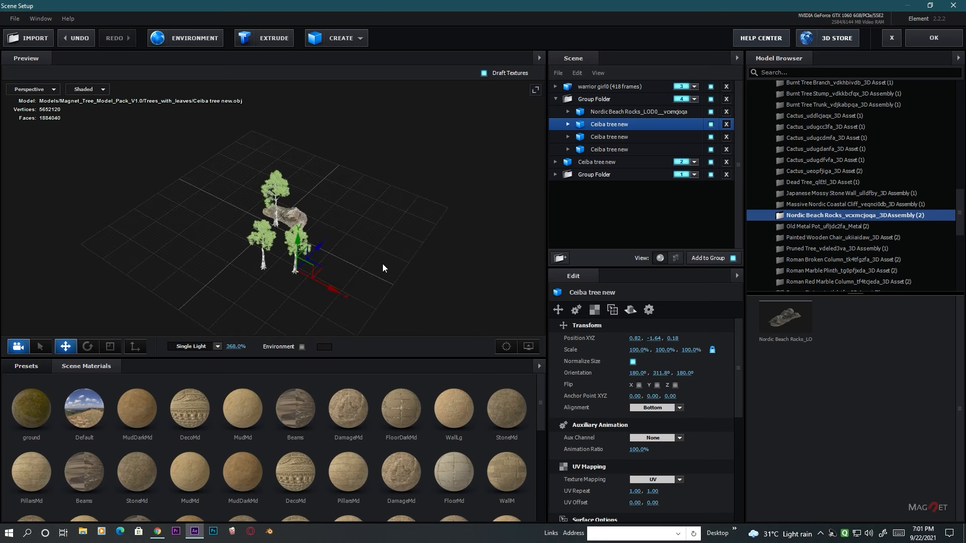
left_click_drag(383, 268, 342, 267)
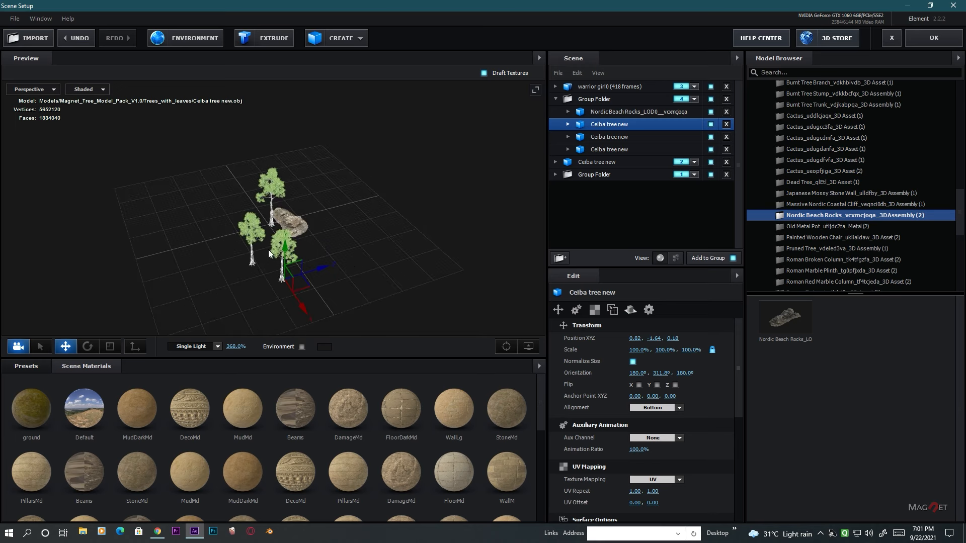
Apply the scene setup with the completed group 4 folder and set Element's Render Mode to Draft.
left_click(582, 99)
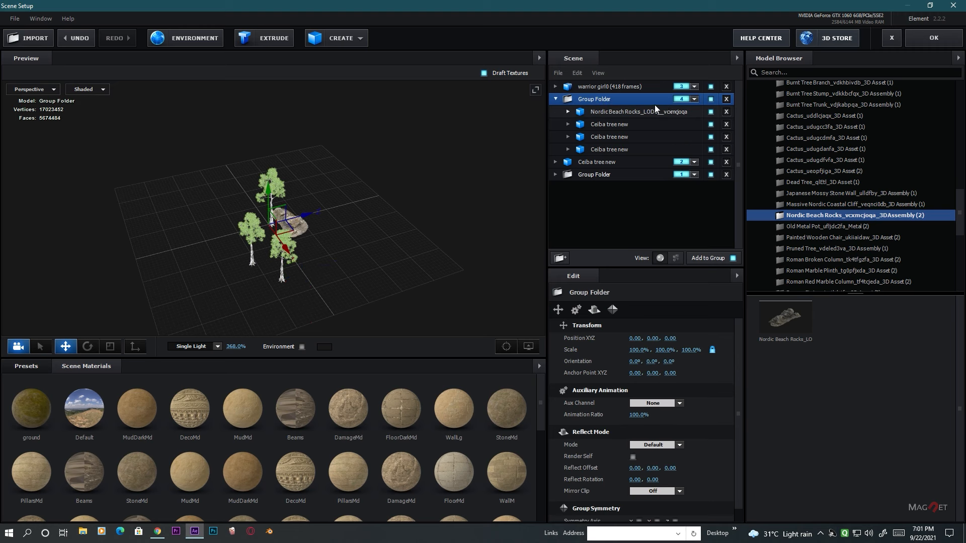
left_click(938, 38)
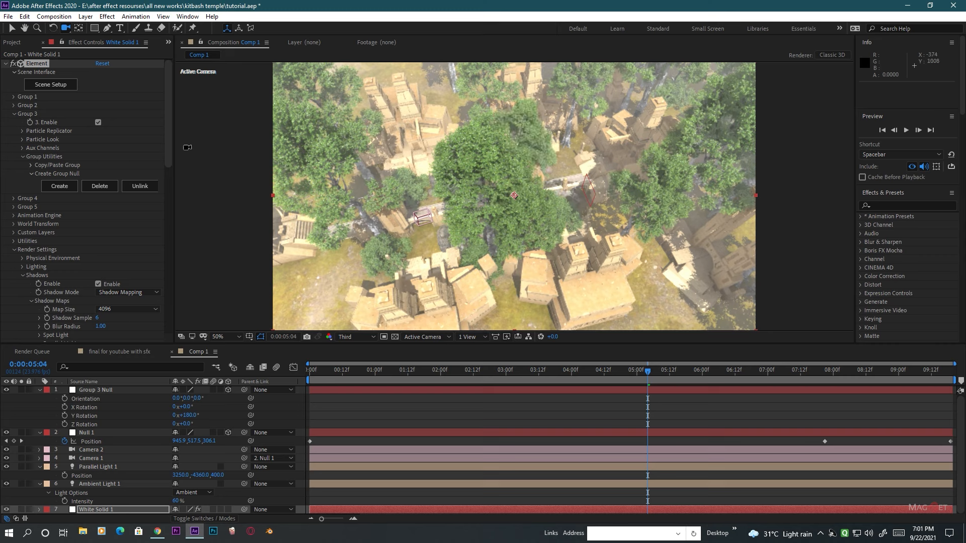
left_click_drag(165, 122, 159, 347)
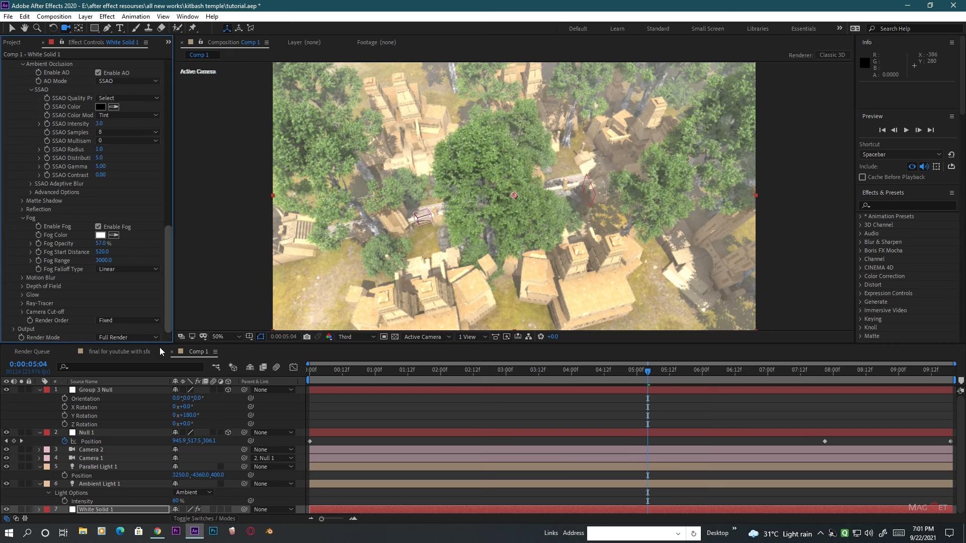
left_click(129, 338)
left_click(131, 371)
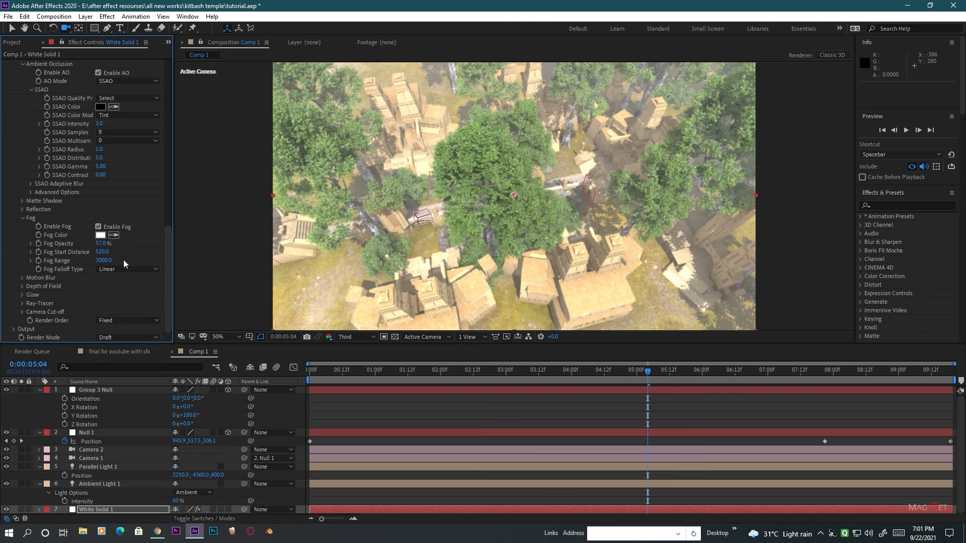
Copy the Group 2 settings in the Element effect and paste them onto Group 4.
scroll(49, 146, "up", 10)
scroll(47, 116, "up", 5)
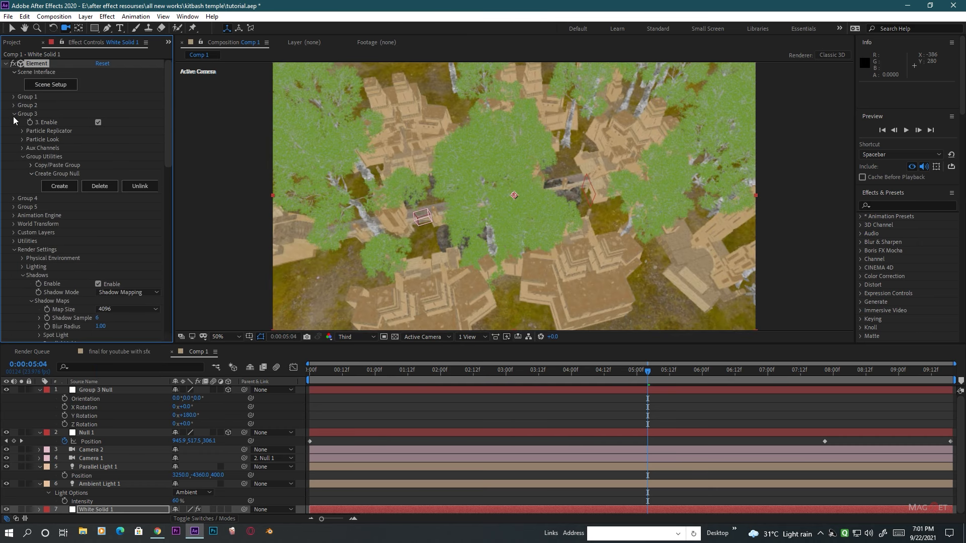
left_click(13, 114)
left_click(14, 123)
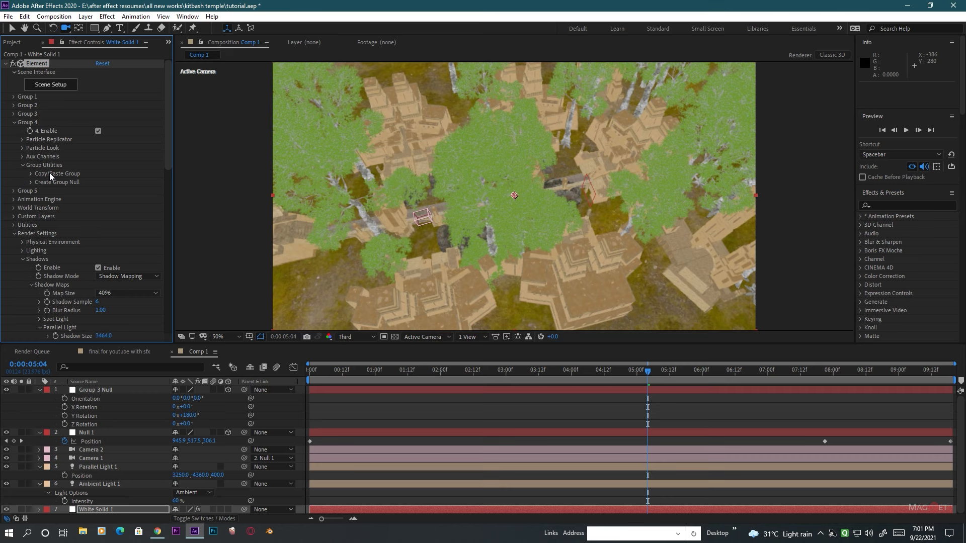
left_click(13, 105)
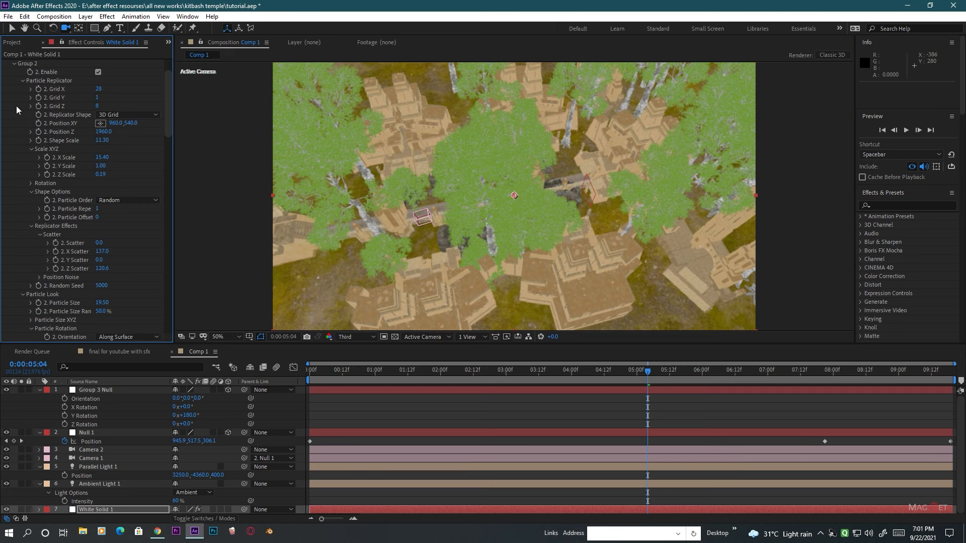
scroll(63, 162, "down", 6)
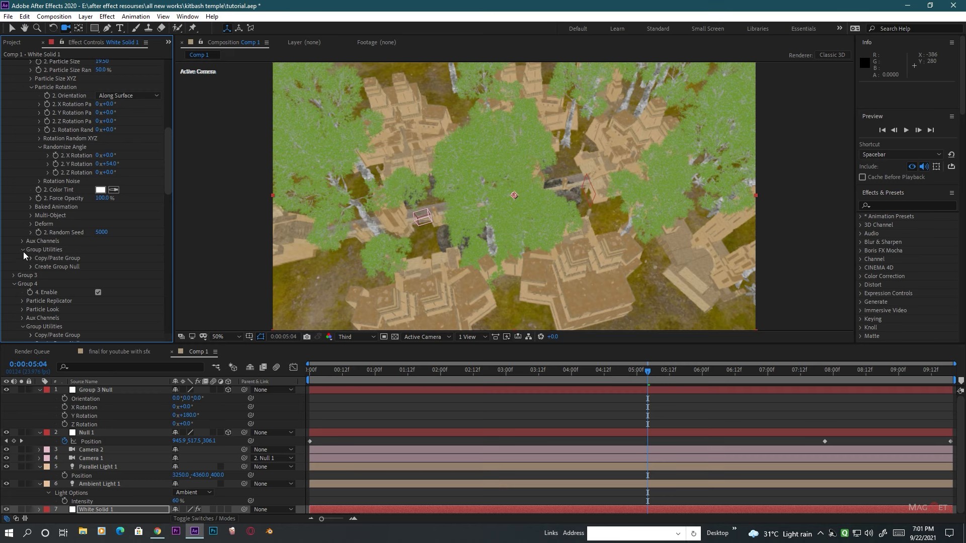
left_click(30, 258)
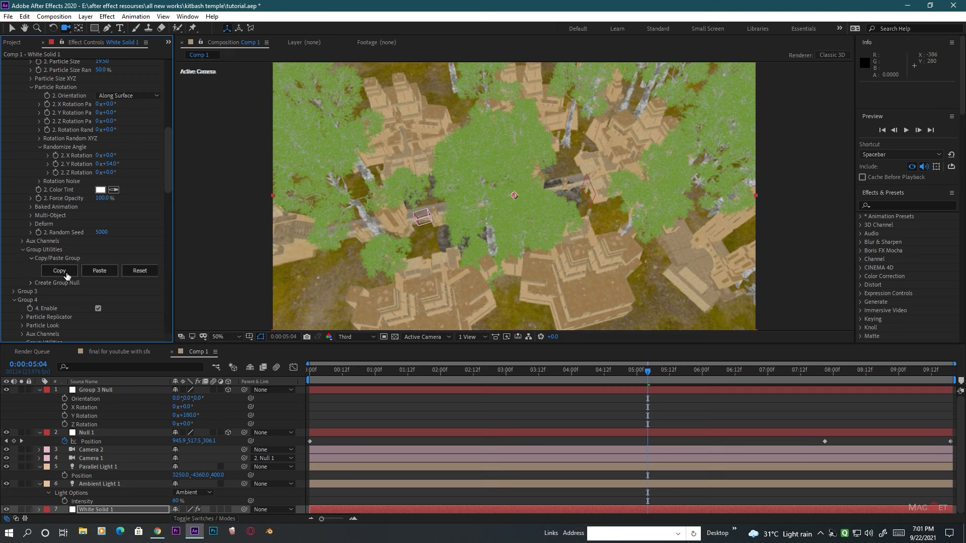
scroll(49, 240, "down", 3)
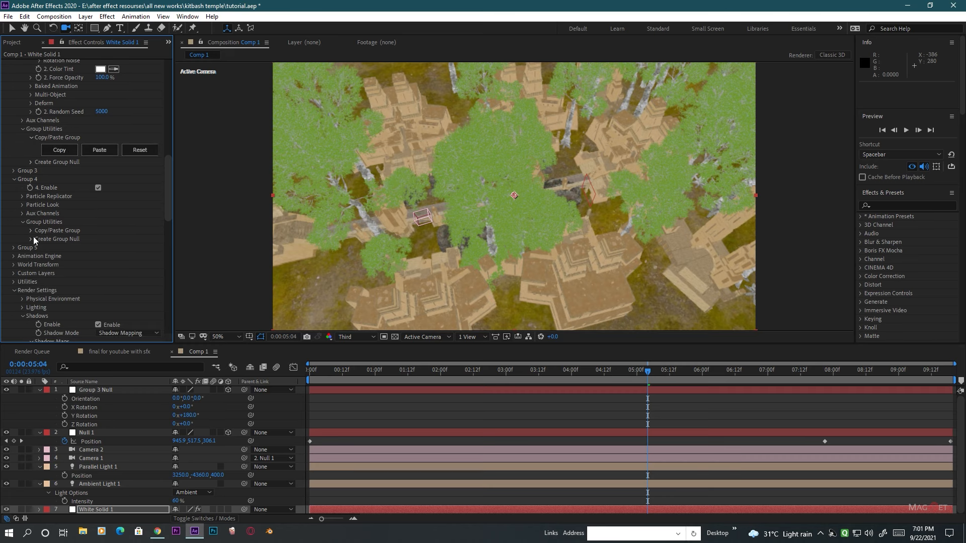
left_click(31, 231)
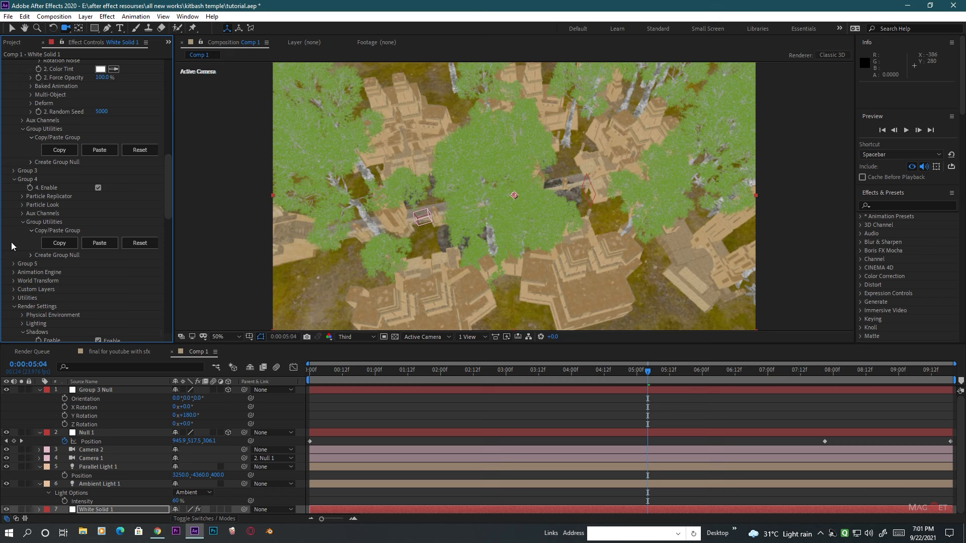
left_click(107, 244)
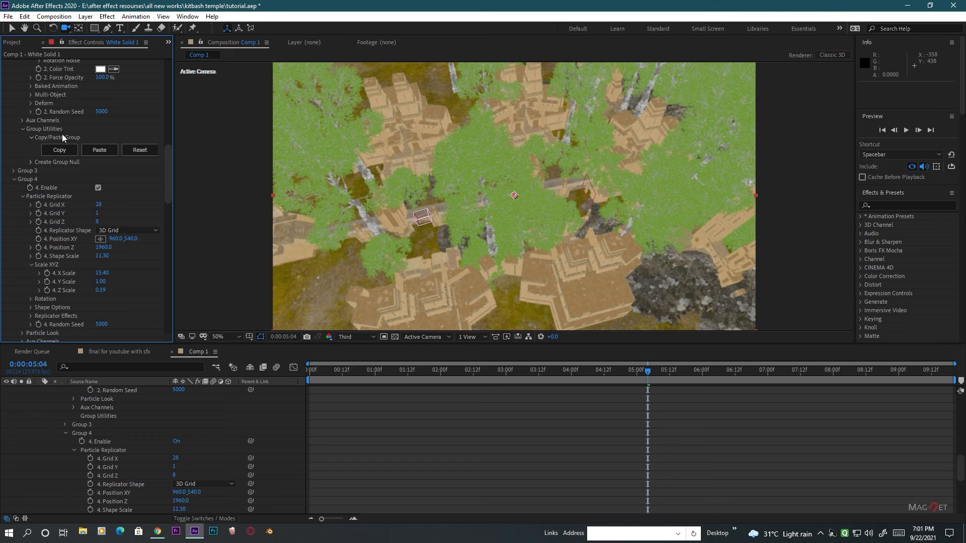
Set Group 4's replicator Position Z to -1640.
left_click_drag(103, 247, 23, 263)
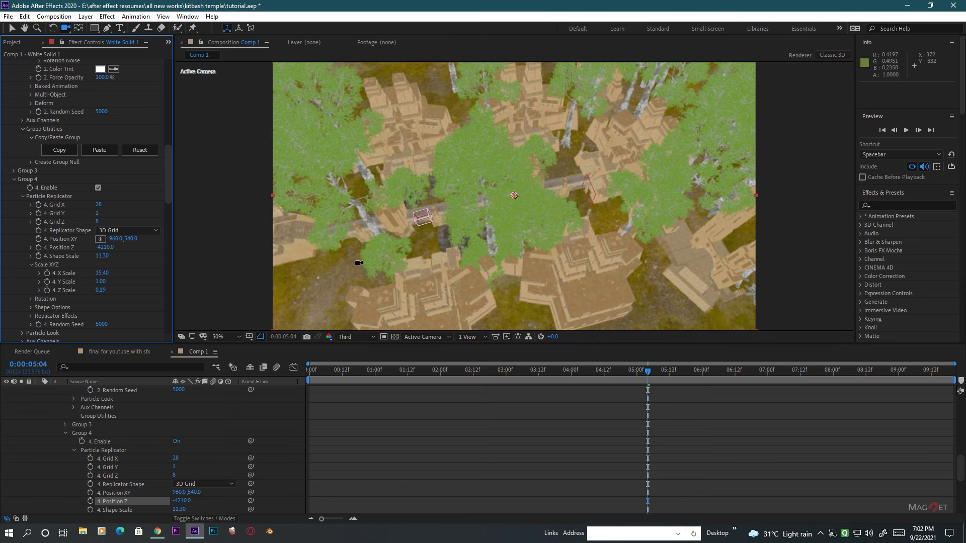
mouse_move(104, 248)
left_mouse_down()
mouse_move(170, 249)
mouse_move(117, 254)
left_mouse_up()
left_click_drag(100, 247, 195, 245)
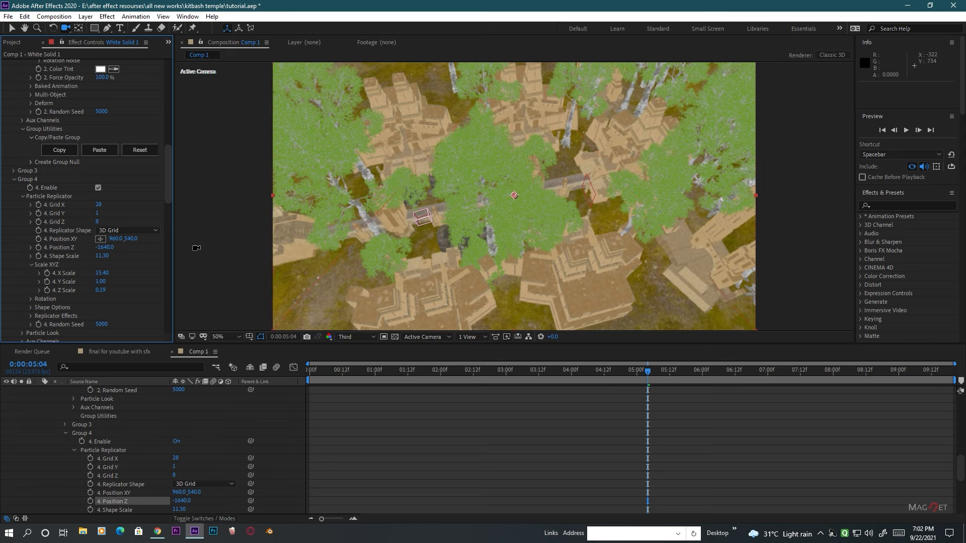
Increase Group 4's Shape Scale to 30, and further to 36.40, to spread the tree clusters apart.
scroll(511, 227, "down", 1)
scroll(501, 226, "up", 1)
scroll(500, 226, "down", 1)
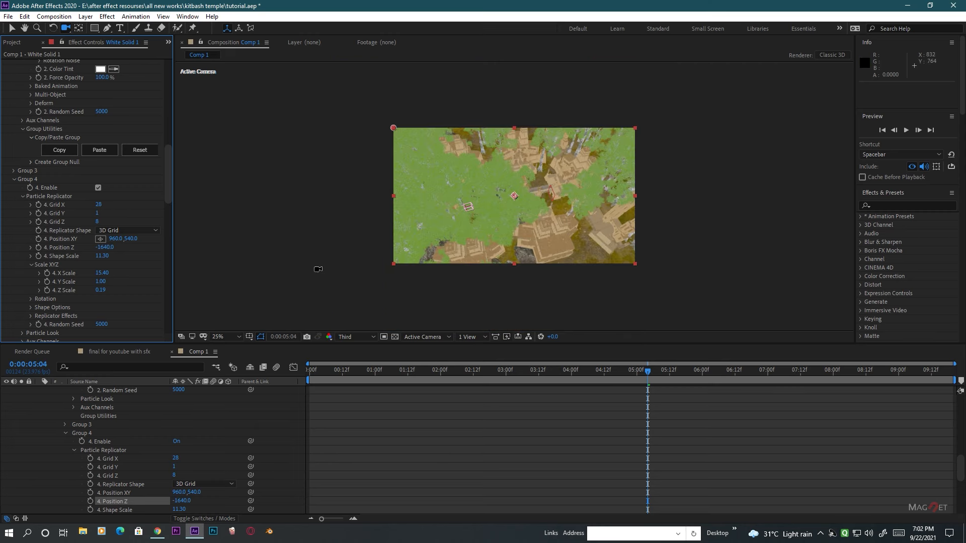
left_click(105, 257)
type("30")
key("Return")
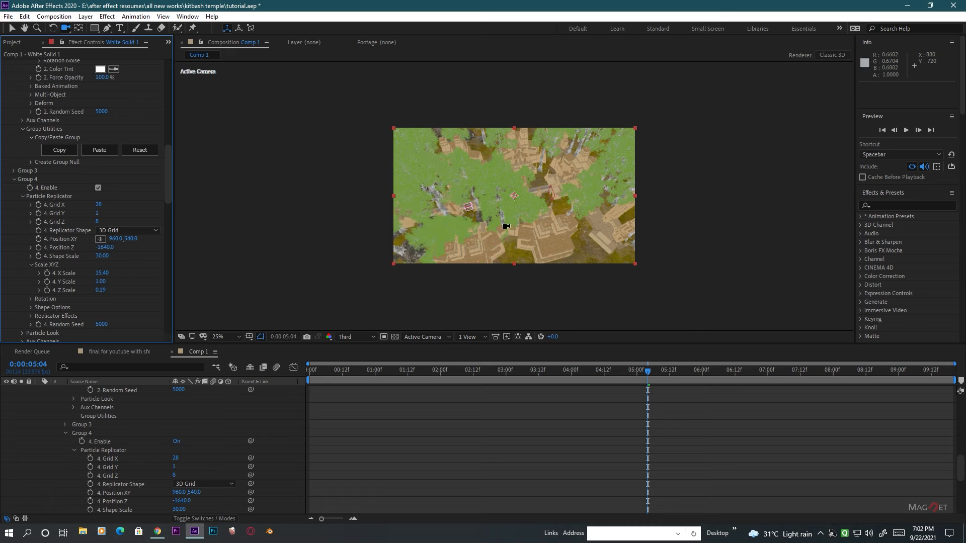
left_click_drag(503, 211, 474, 231)
left_click_drag(112, 258, 148, 257)
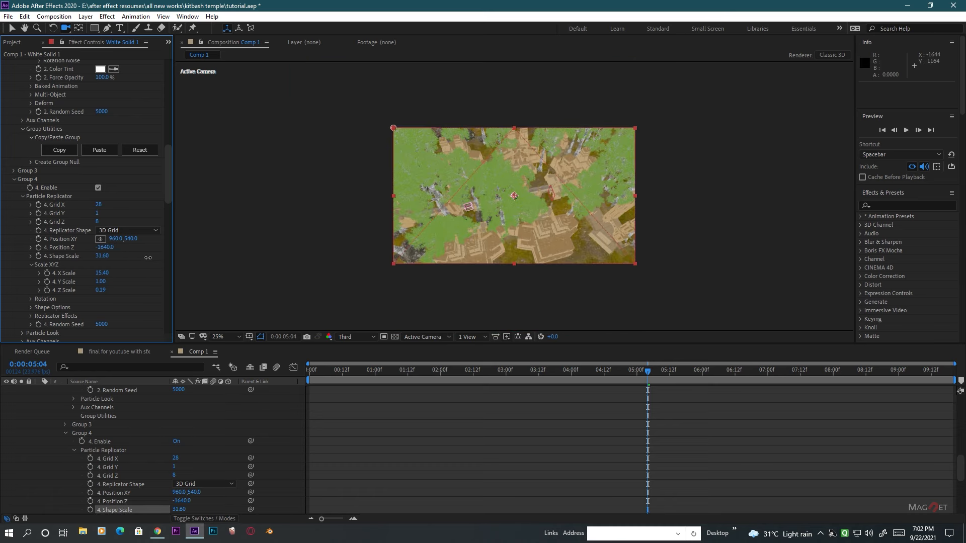
key("period")
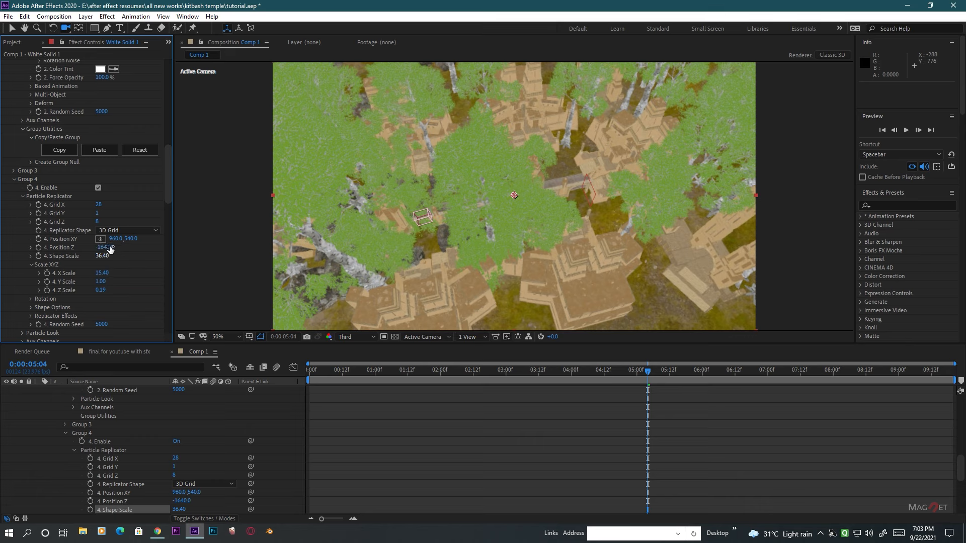
Set Group 4's Particle Replicator to Grid X 12, Position Z -740, Shape Scale 50.70 and Z Scale 2.99.
left_click(99, 205)
key("Return")
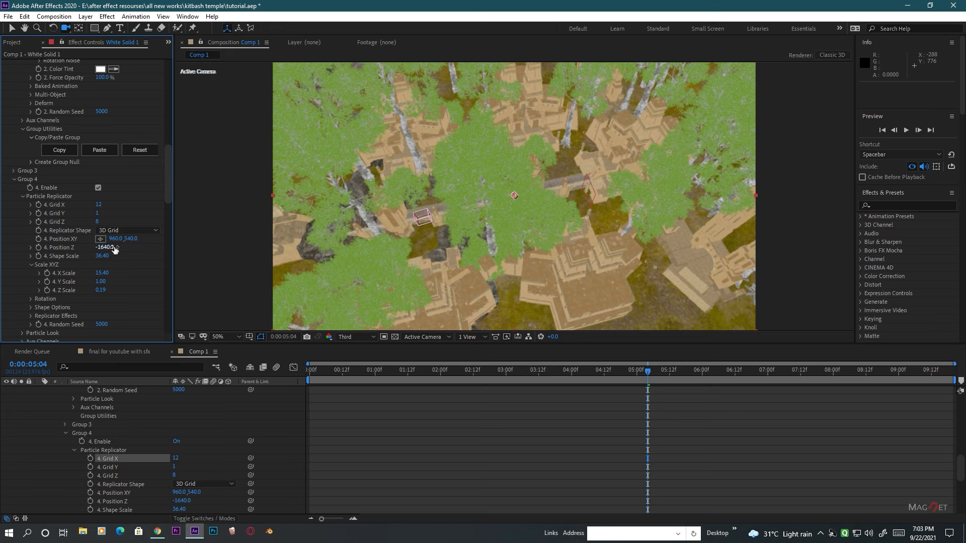
left_click(108, 248)
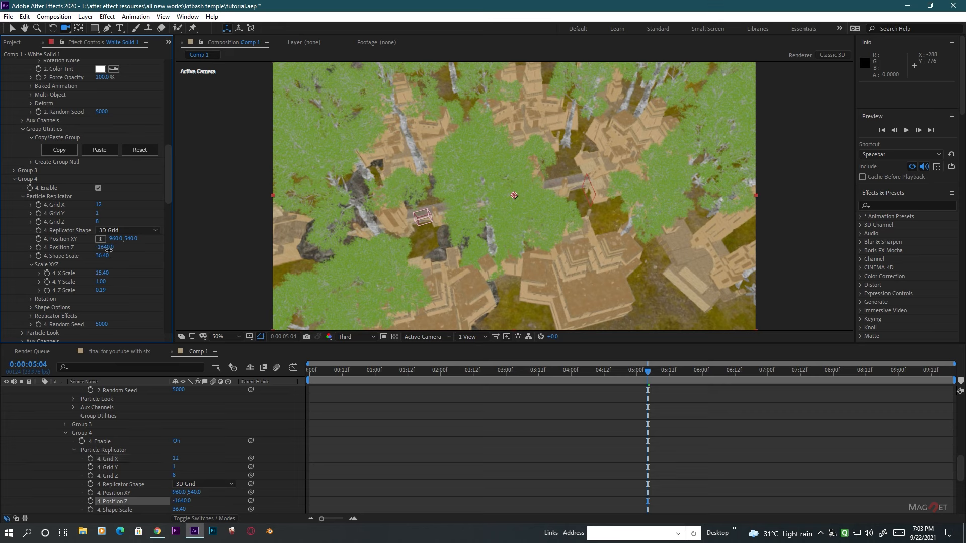
left_click_drag(108, 249, 160, 258)
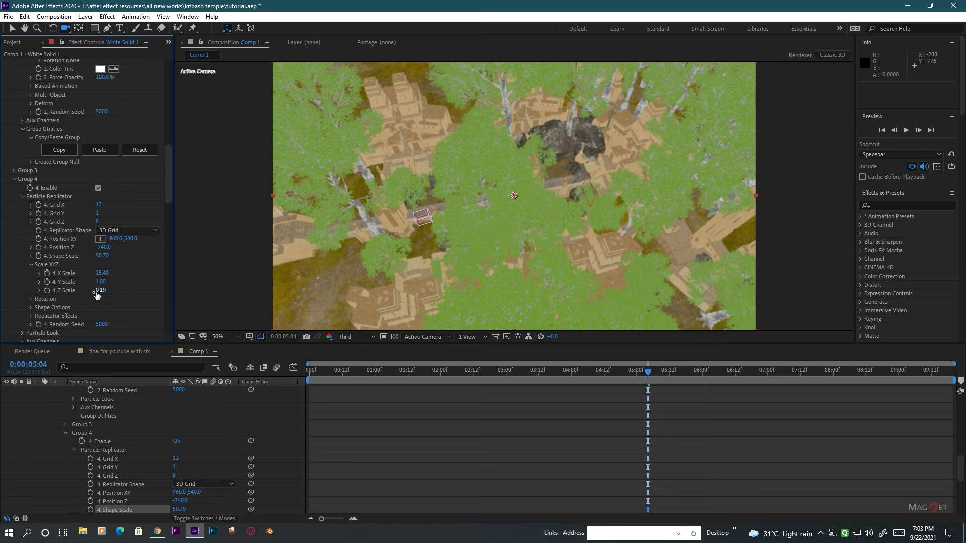
left_click_drag(100, 290, 124, 292)
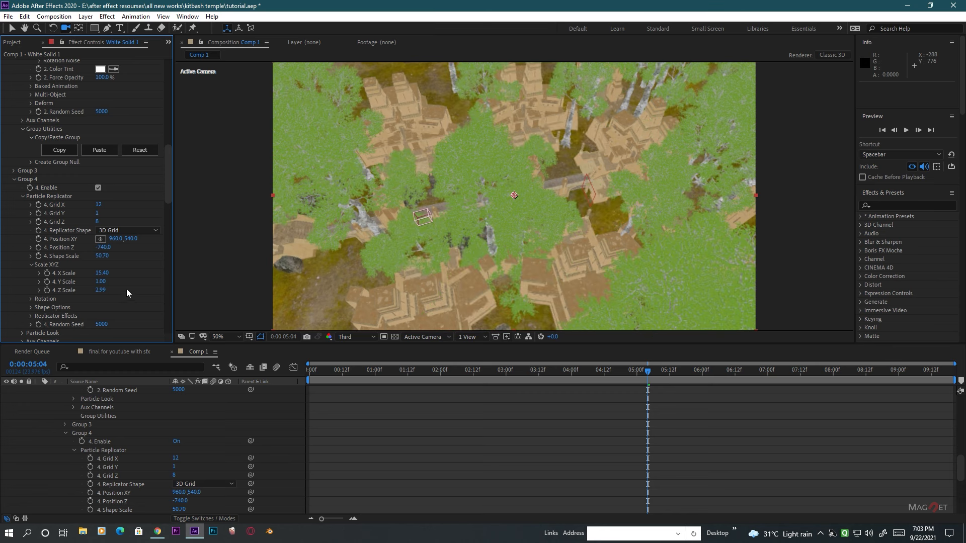
scroll(118, 281, "down", 15)
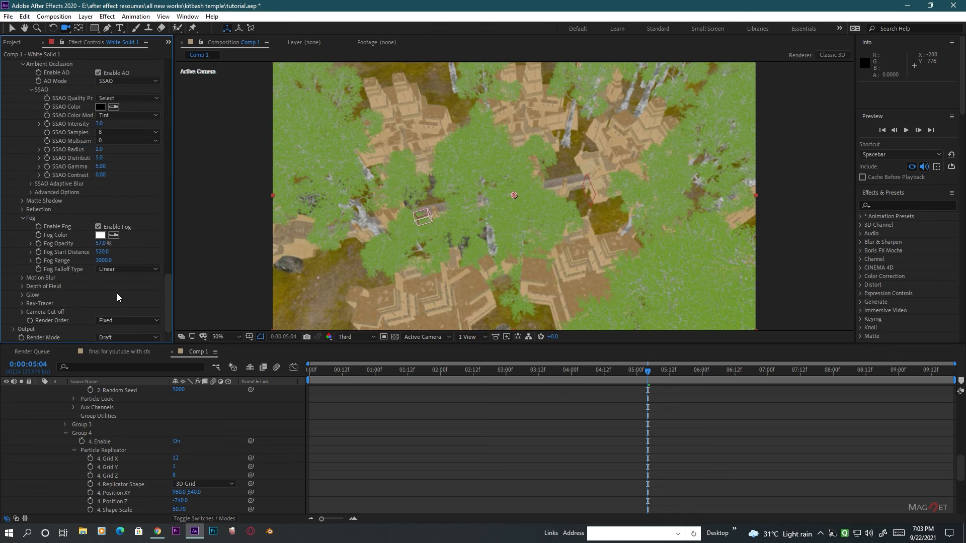
Preview the forest scene in Full Render mode at Full resolution, checking the tree spread over the village up close.
left_click(120, 337)
left_click(126, 346)
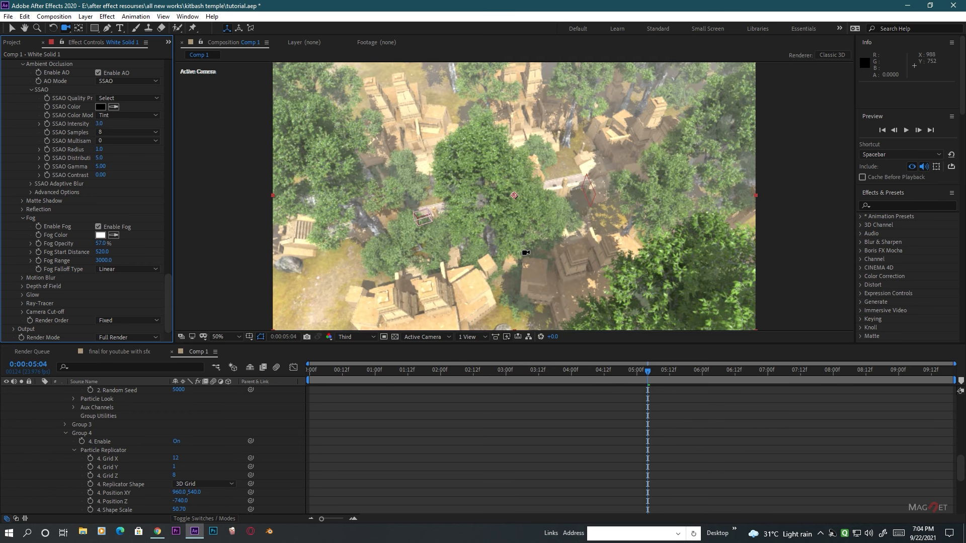
left_click(355, 337)
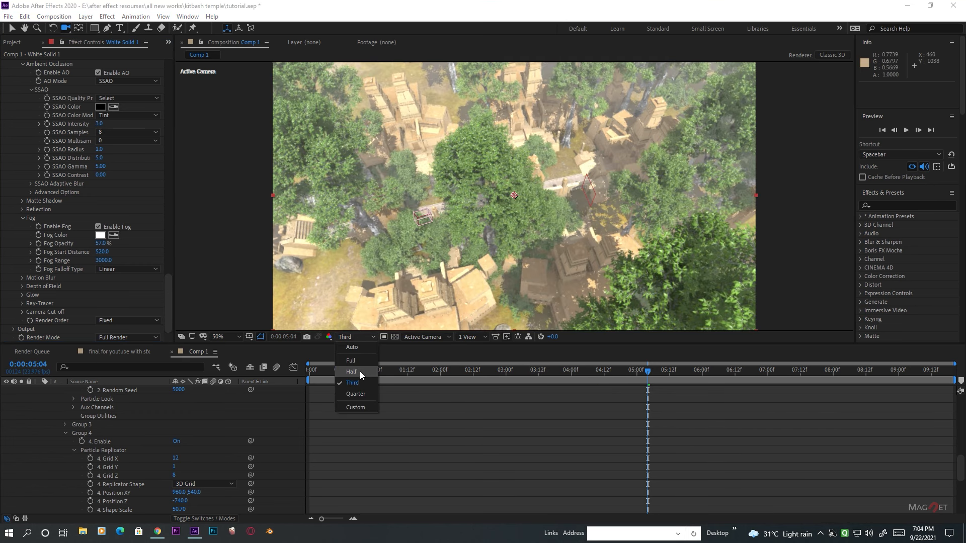
left_click(352, 361)
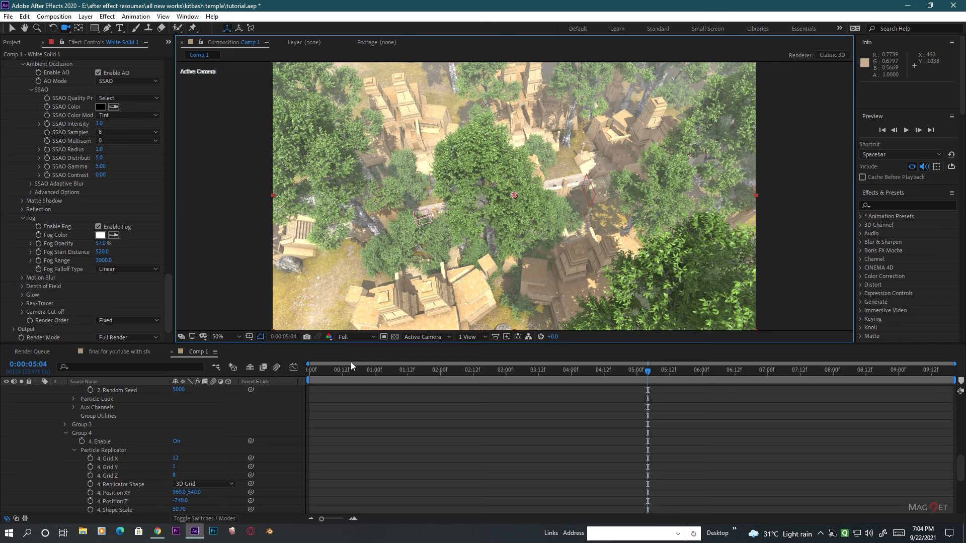
key("period")
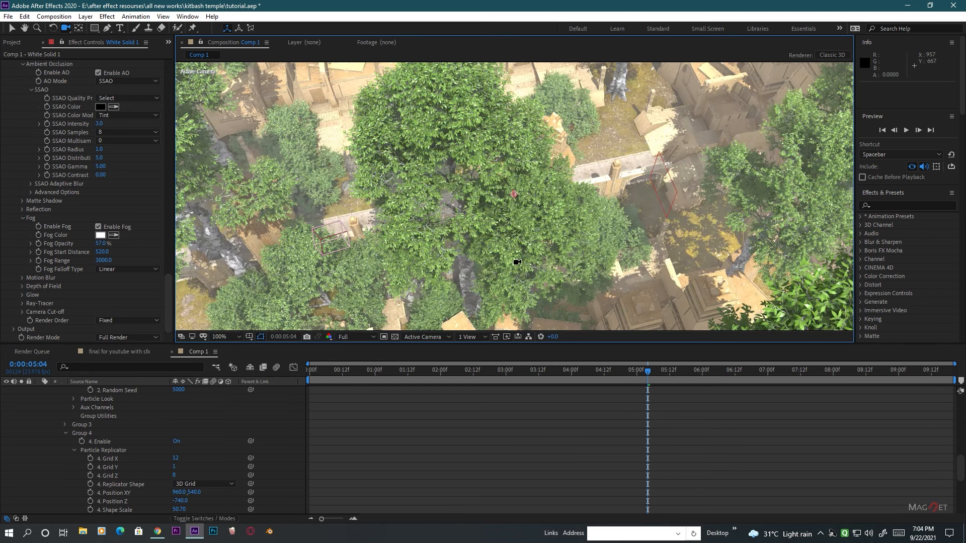
key("comma")
scroll(512, 259, "up", 1)
scroll(512, 258, "down", 1)
key("ctrl+z")
Set Element's Render Mode to Draft and orbit Camera 2 to a steep overhead view of the bridge and gate.
left_click(119, 338)
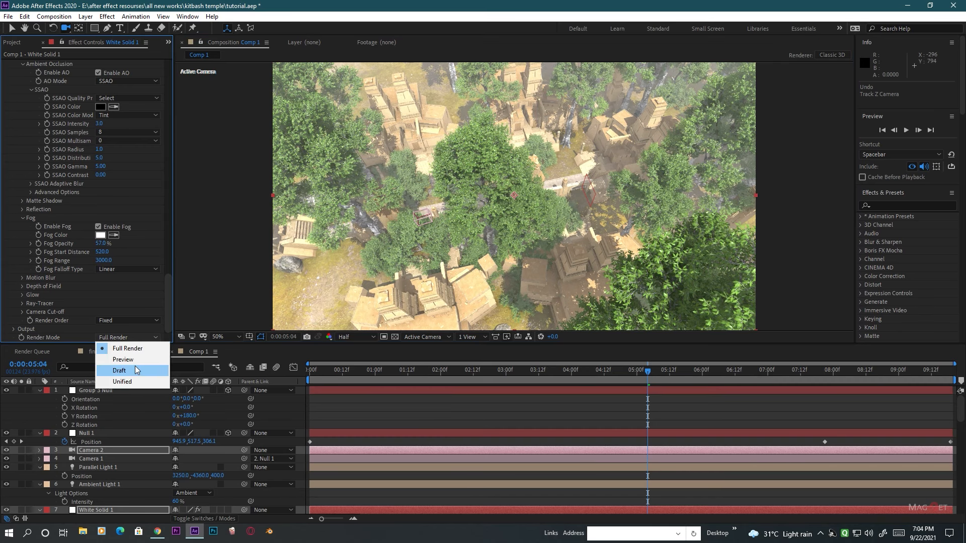
left_click(134, 371)
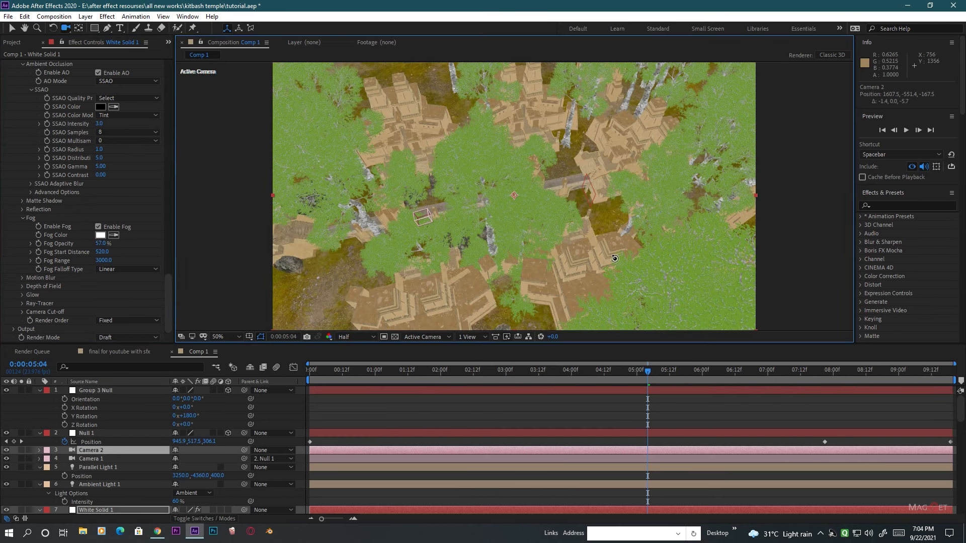
left_click_drag(616, 253, 534, 262)
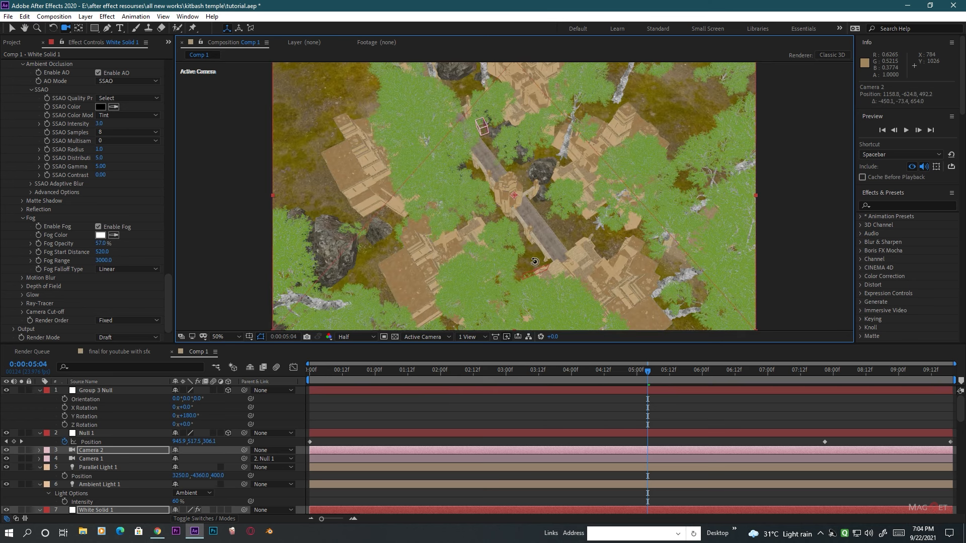
scroll(534, 262, "up", 2)
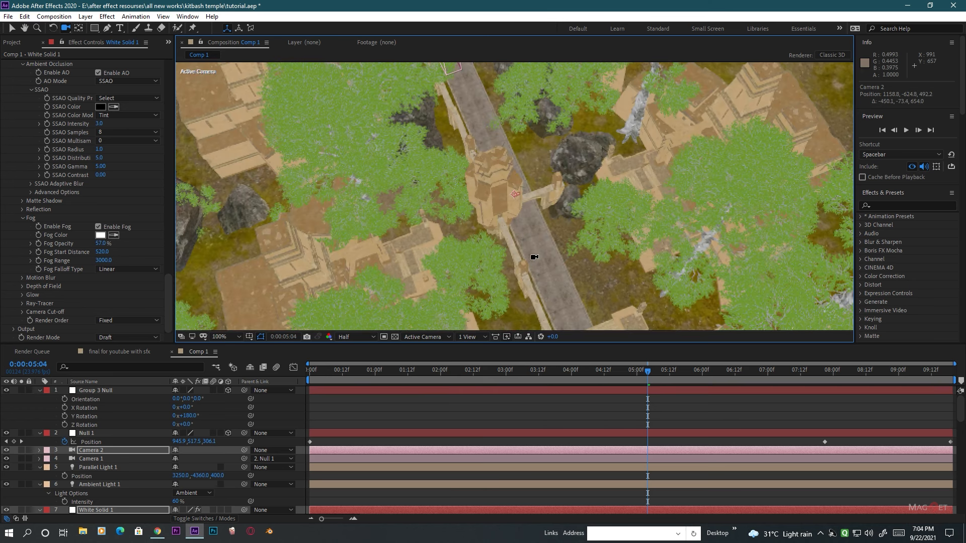
scroll(535, 257, "up", 1)
scroll(535, 257, "down", 1)
scroll(535, 256, "up", 1)
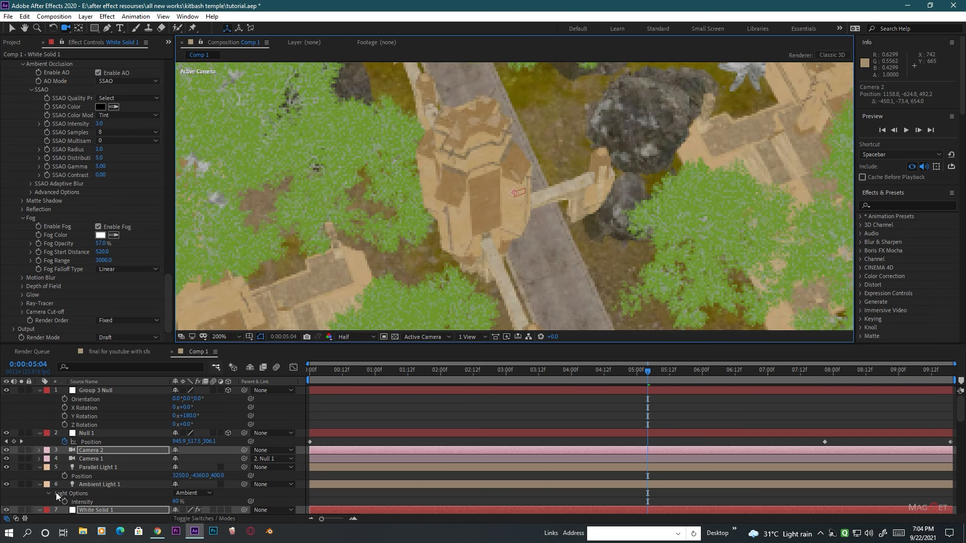
Move Group 3 Null along the bridge in Z to Position 960.0, 540.0, 136.5.
left_click(97, 391)
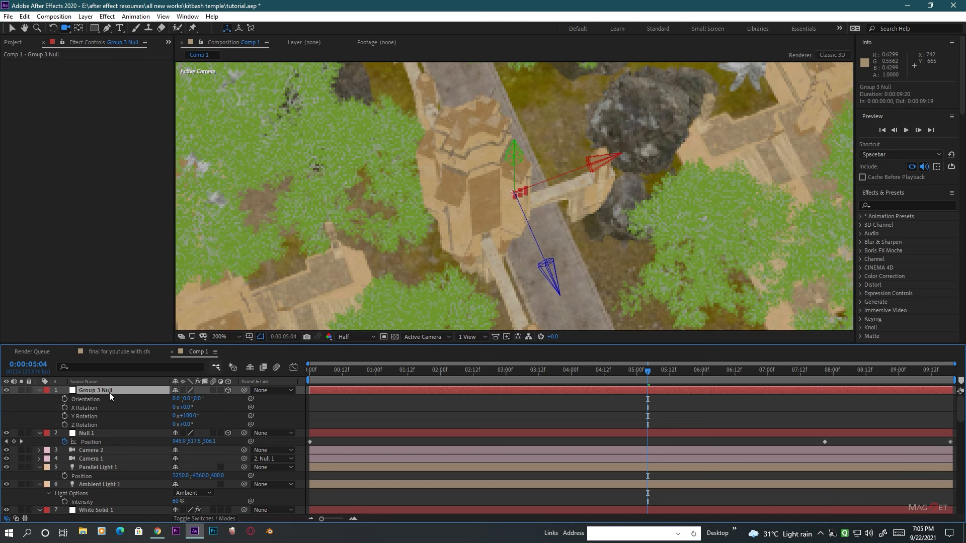
left_click(12, 27)
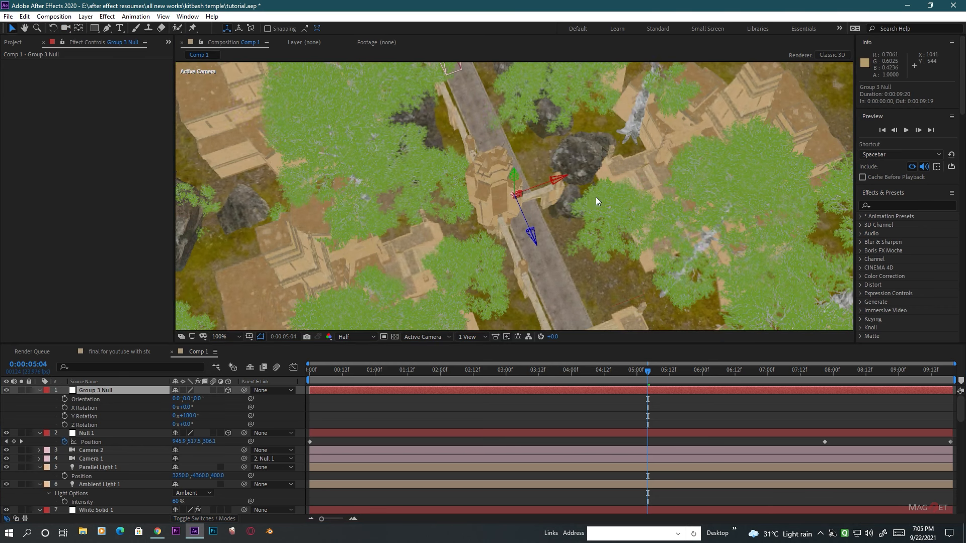
key("comma")
left_click_drag(534, 242, 554, 293)
scroll(603, 279, "down", 2)
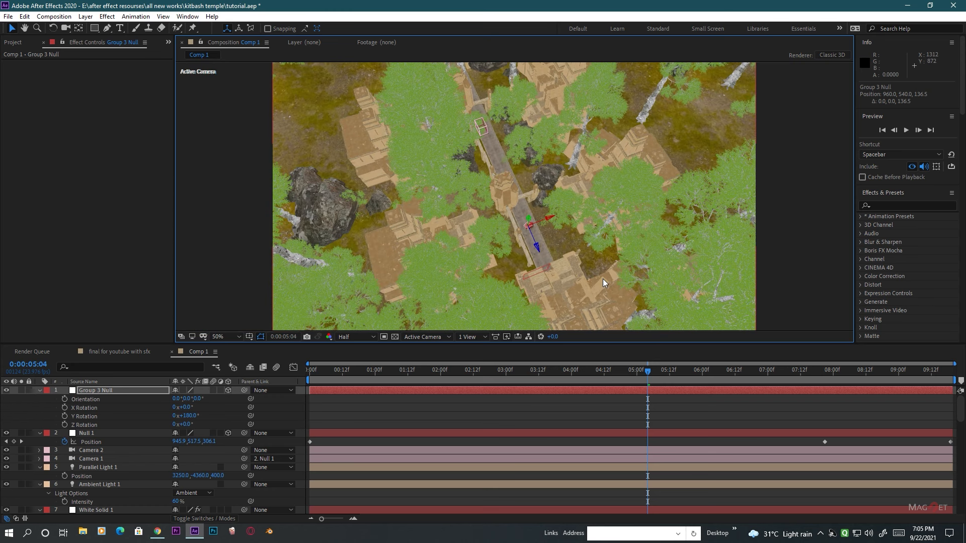
Orbit Camera 2 to a lower angle over the bridge, at about Position 1152.6, -497.5, 749.1.
left_click(66, 27)
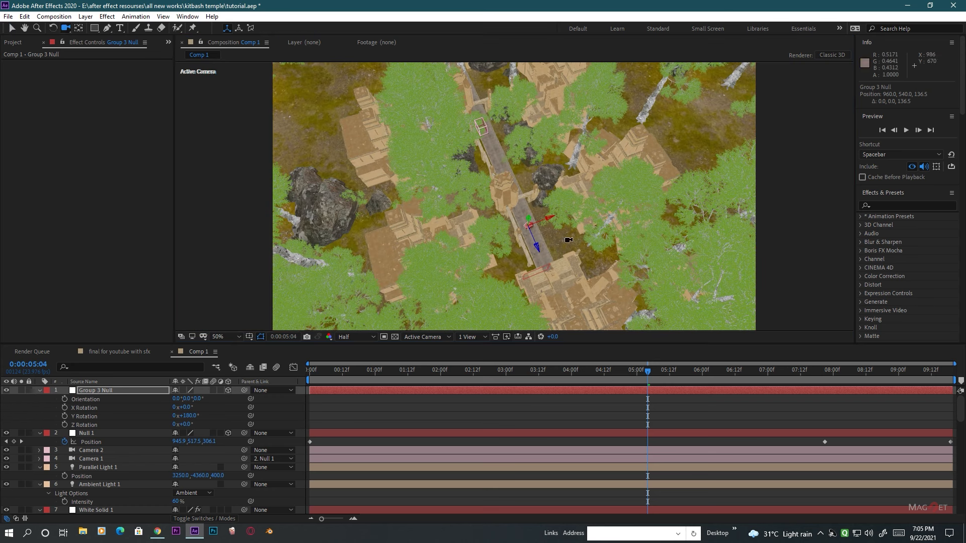
mouse_move(562, 304)
left_mouse_down()
mouse_move(563, 286)
mouse_move(556, 289)
left_mouse_up()
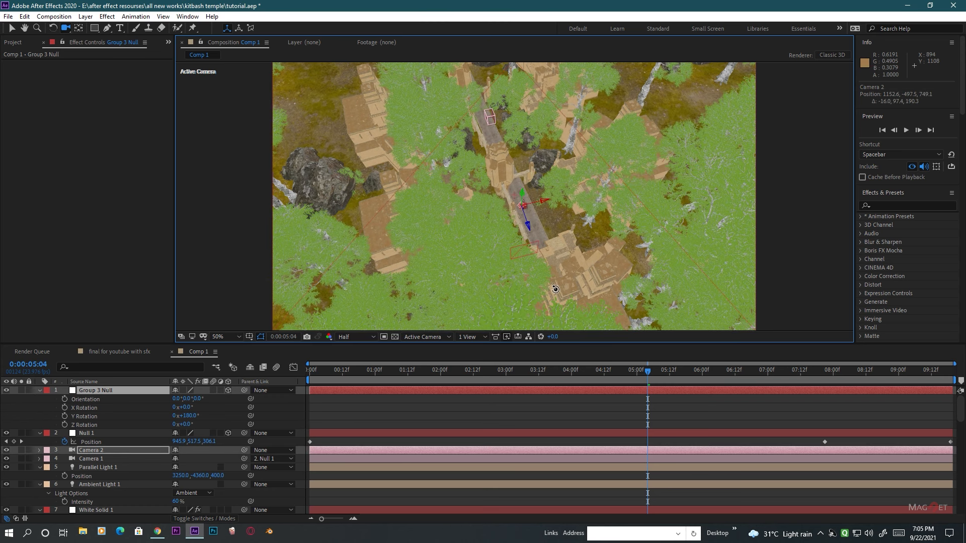
scroll(578, 284, "up", 1)
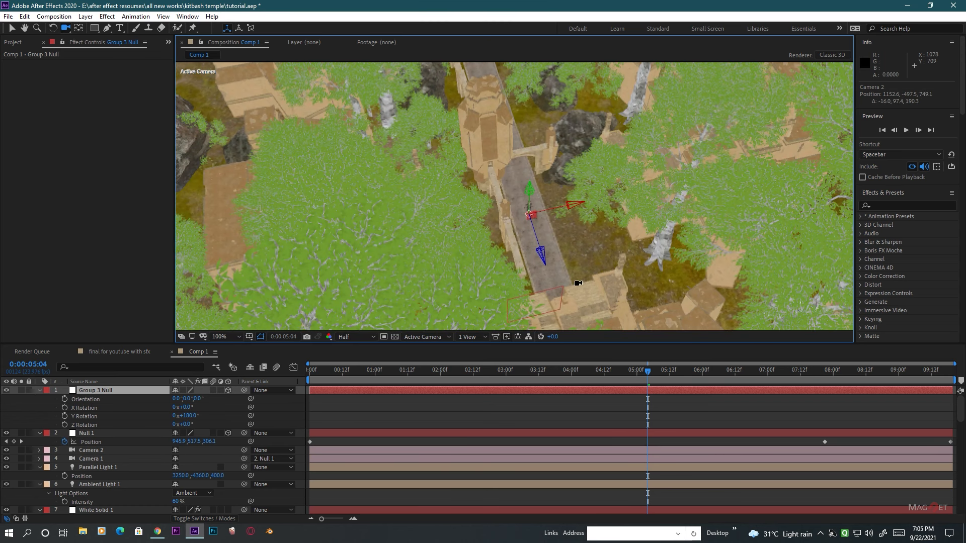
Set the Render Mode of White Solid 1's Element effect to Full Render.
scroll(98, 485, "down", 10)
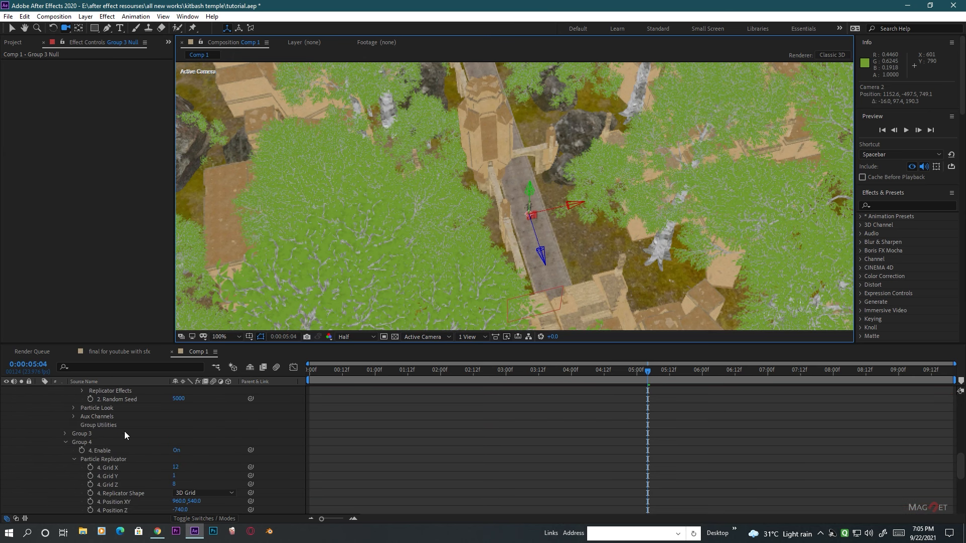
scroll(101, 427, "up", 10)
left_click(95, 508)
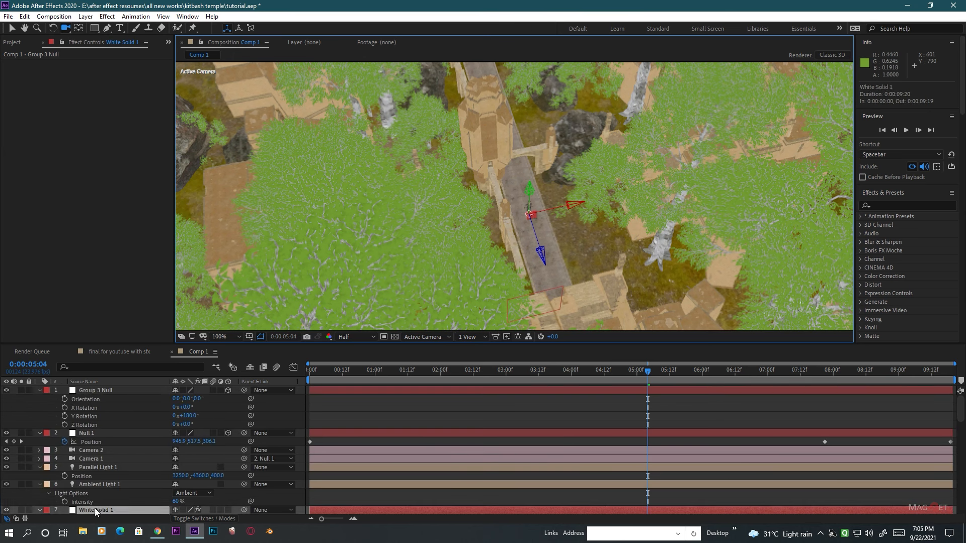
left_click_drag(167, 98, 167, 307)
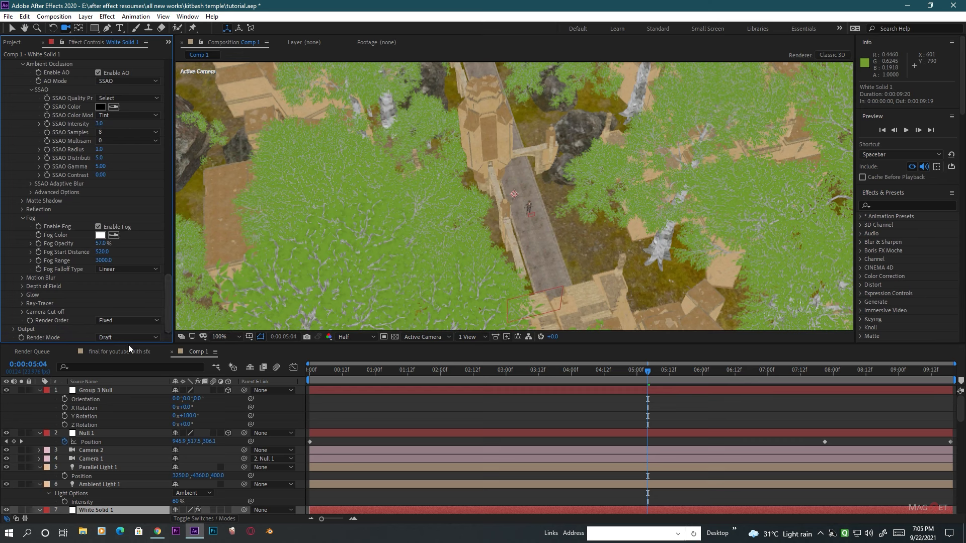
left_click(136, 337)
left_click(121, 345)
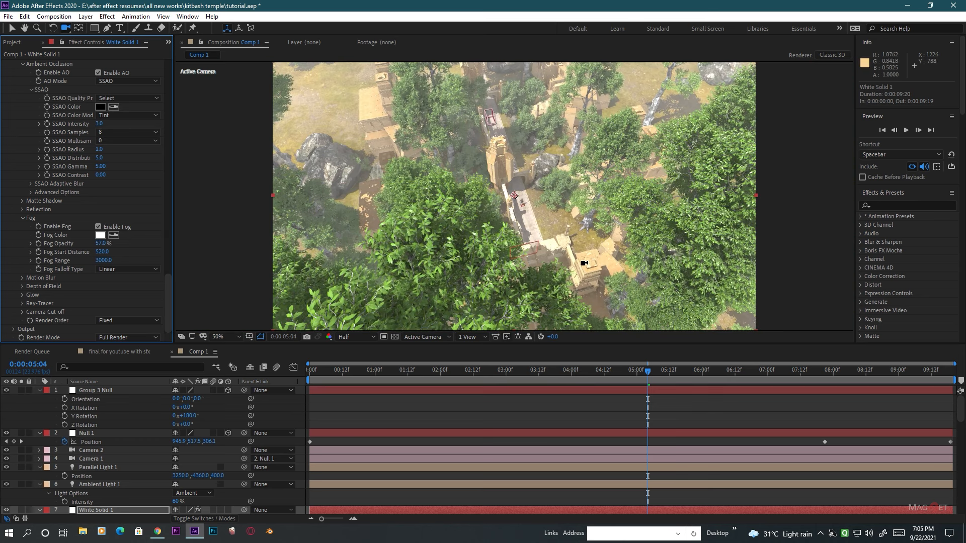
Examine the rendered character on the bridge and the surrounding trees, close up and in the full frame.
scroll(583, 264, "down", 2)
key("v")
scroll(565, 222, "down", 1)
scroll(566, 246, "up", 2)
scroll(566, 246, "down", 1)
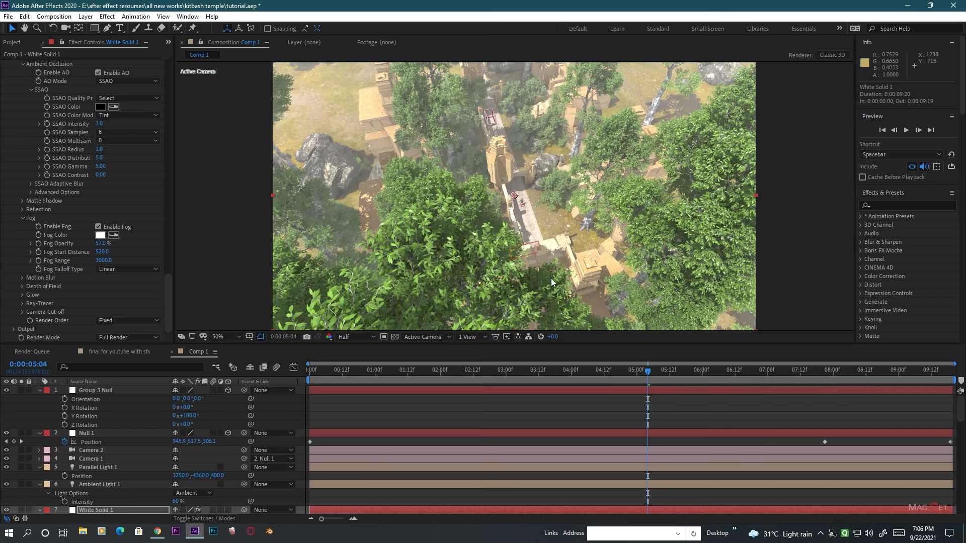
scroll(548, 241, "up", 1)
scroll(547, 241, "down", 1)
scroll(535, 248, "up", 2)
scroll(534, 249, "down", 2)
scroll(538, 255, "up", 2)
scroll(537, 255, "down", 2)
scroll(538, 254, "up", 1)
scroll(537, 254, "down", 2)
scroll(548, 248, "up", 1)
scroll(549, 248, "down", 1)
key("comma")
key("comma")
key("period")
key("period")
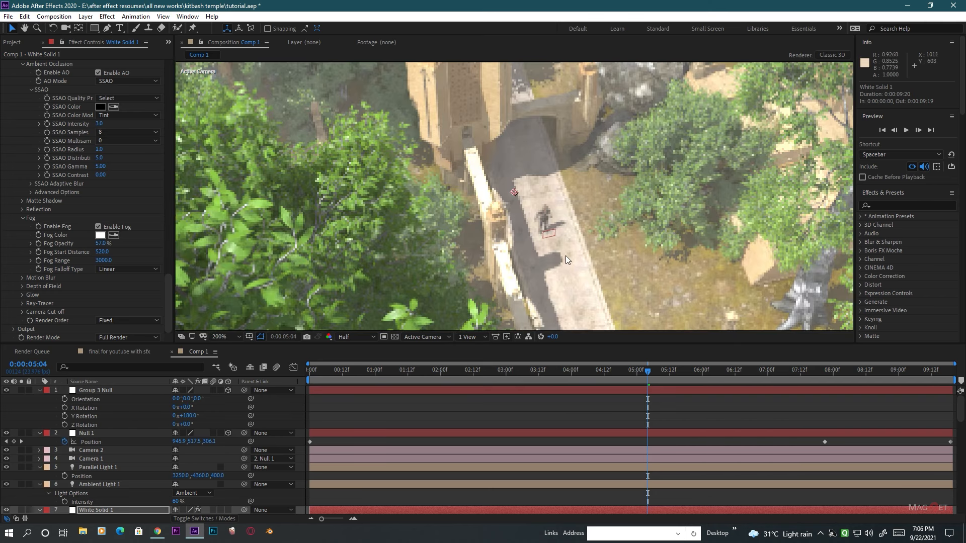
key("comma")
key("comma")
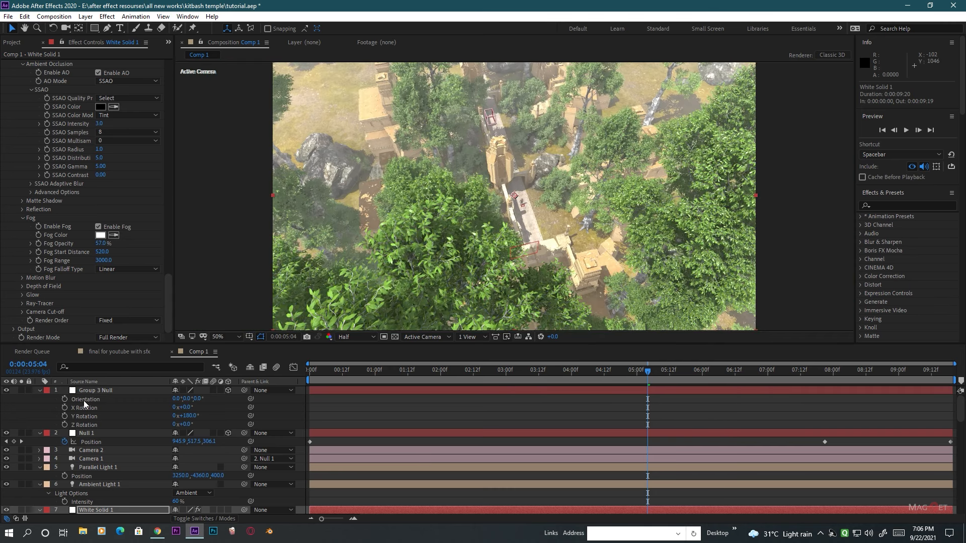
left_click(101, 391)
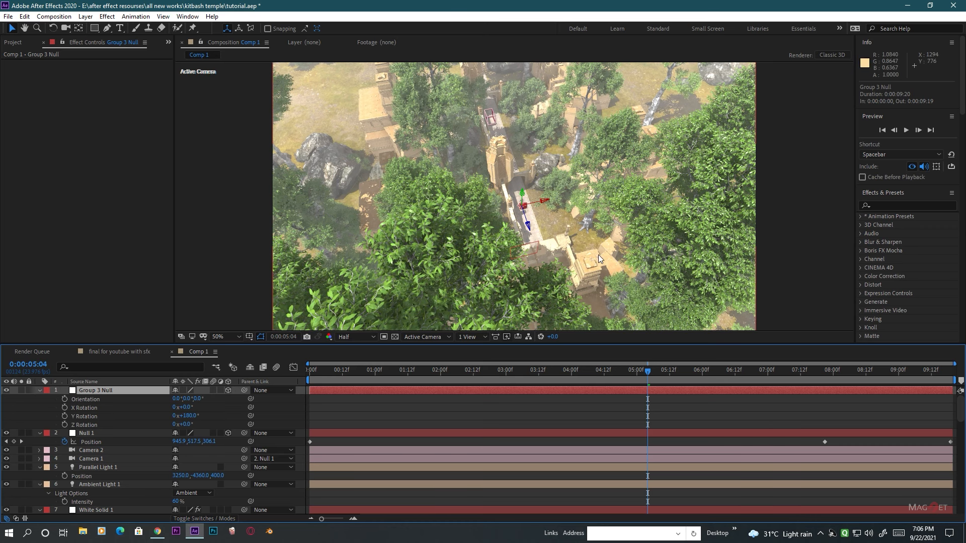
scroll(599, 254, "up", 1)
scroll(599, 255, "down", 1)
left_click(794, 291)
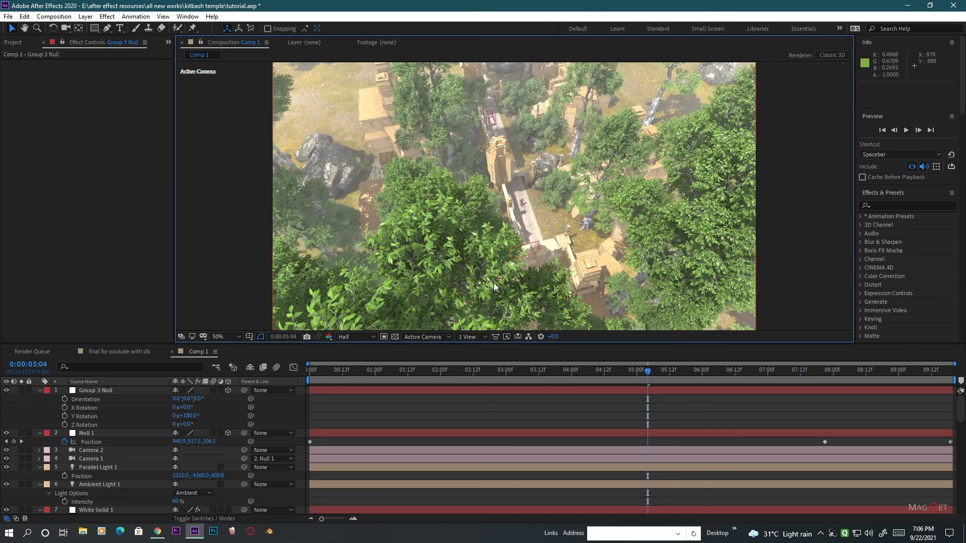
scroll(113, 487, "down", 5)
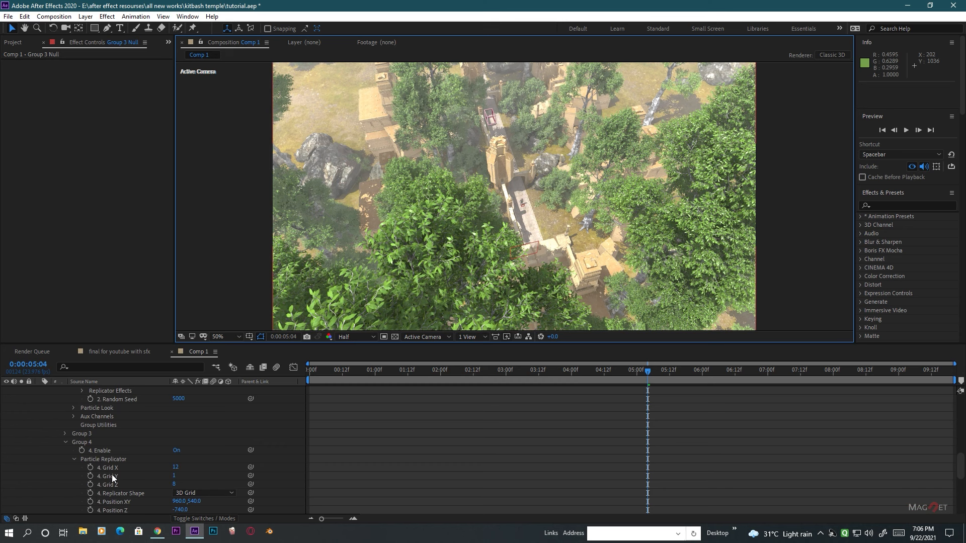
scroll(112, 475, "up", 5)
left_click(105, 443)
scroll(99, 436, "up", 2)
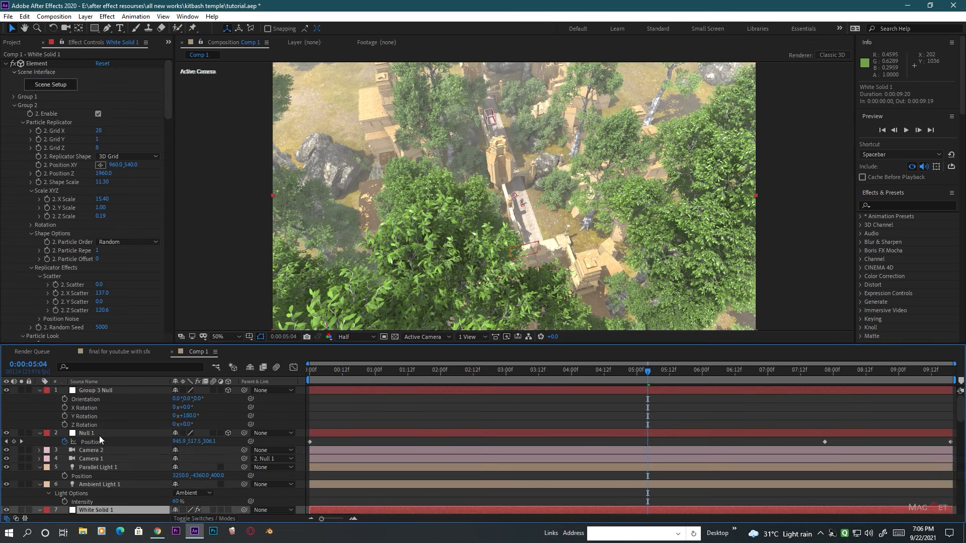
Add a new null object above Group 3 Null.
left_click(101, 393)
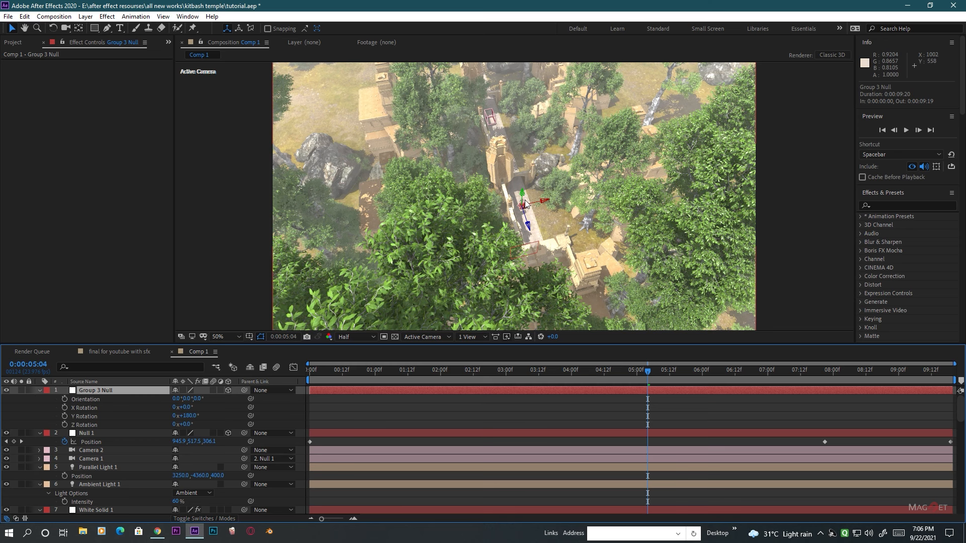
left_click(81, 17)
mouse_move(99, 29)
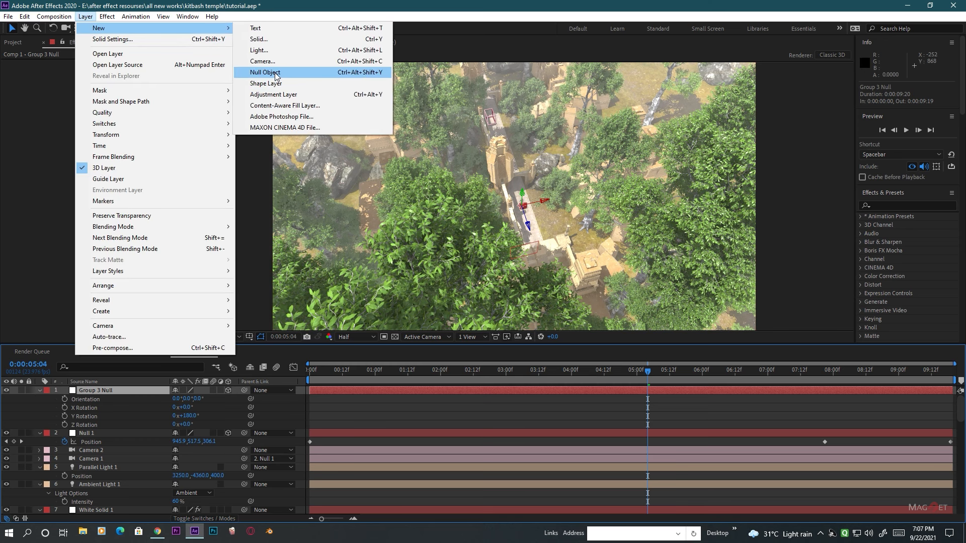
left_click(265, 72)
Make Null 2 a 3D layer and copy Group 3 Null's Position of 960.0, 540.0, 136.5 onto it.
left_click(99, 400)
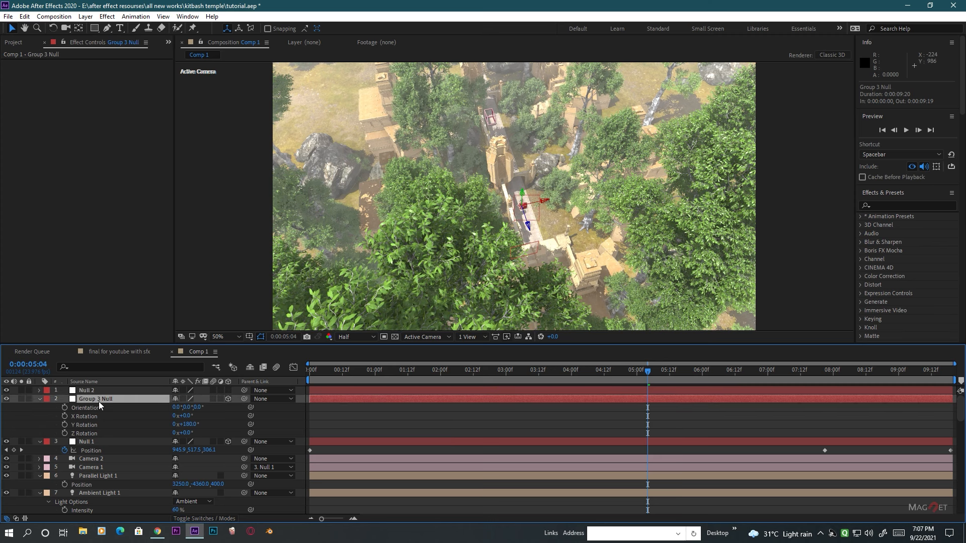
key("p")
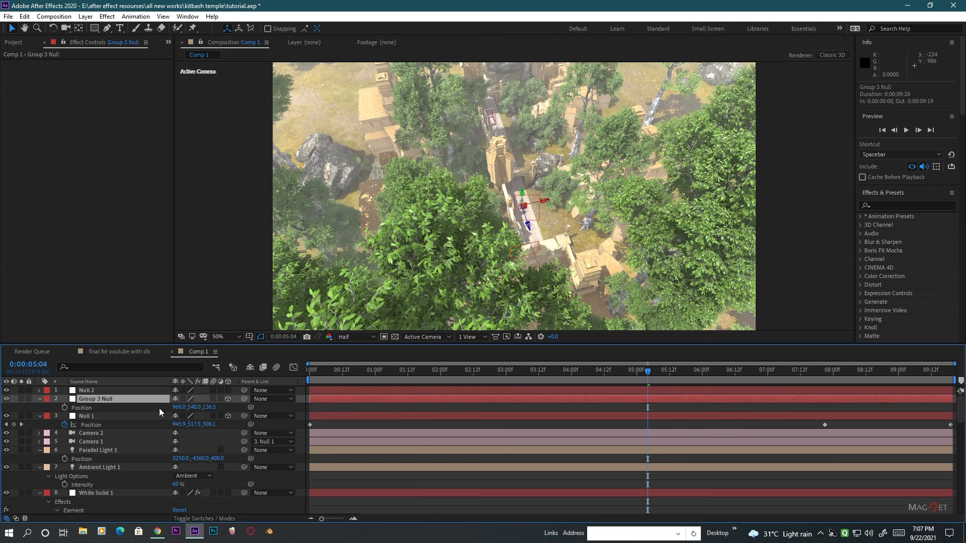
key("Return")
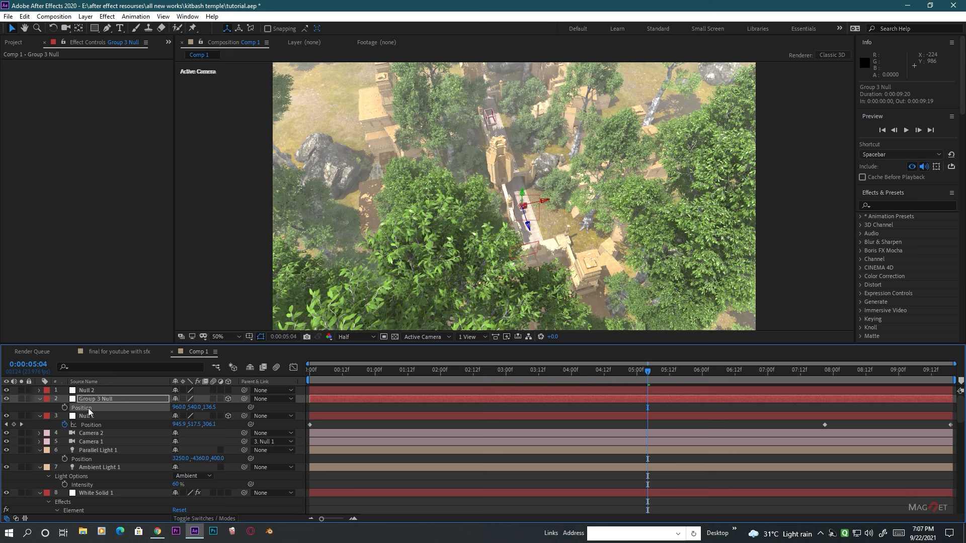
left_click(91, 392)
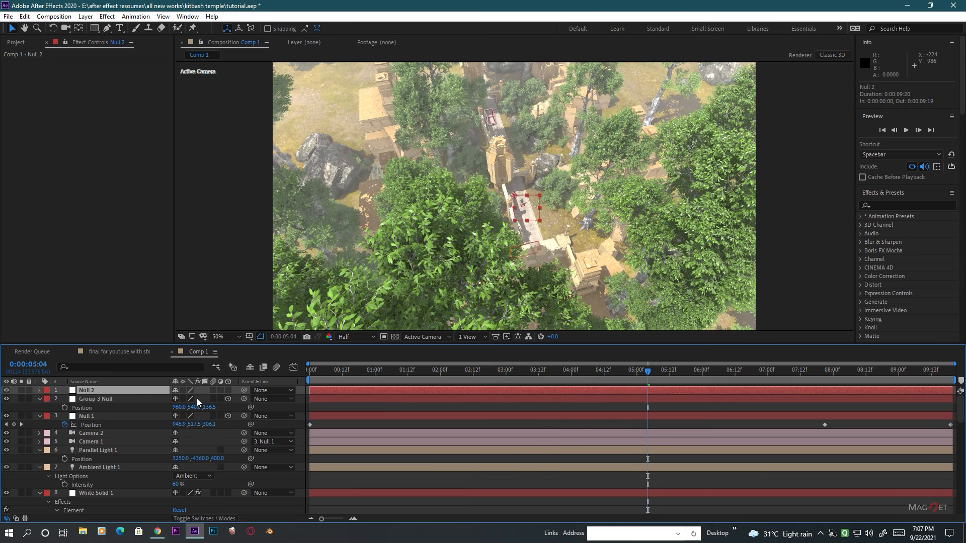
left_click(229, 391)
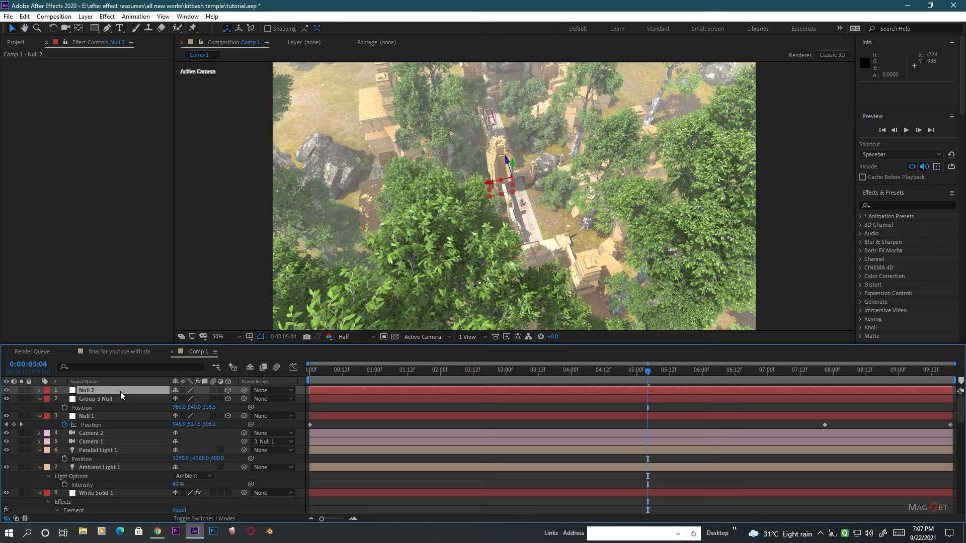
key("p")
key("Return")
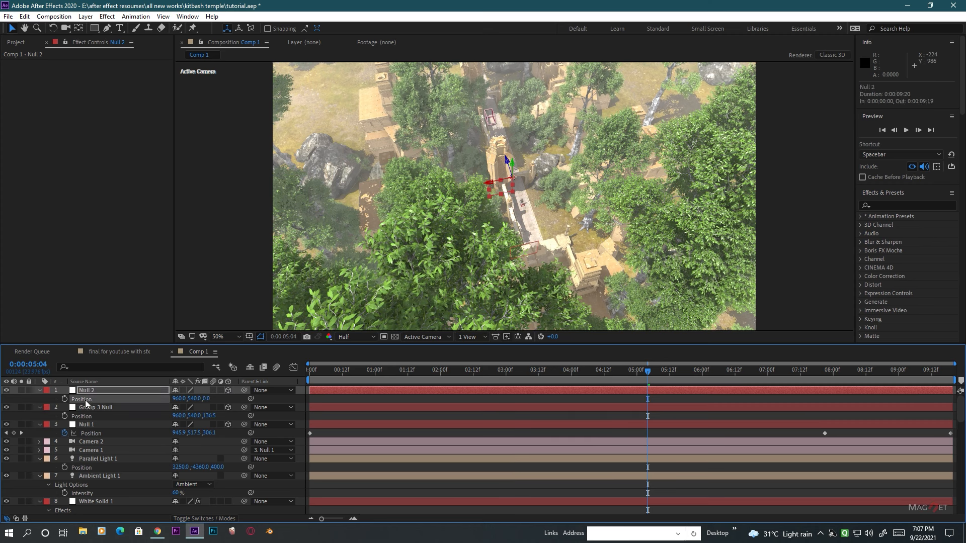
key("ctrl+v")
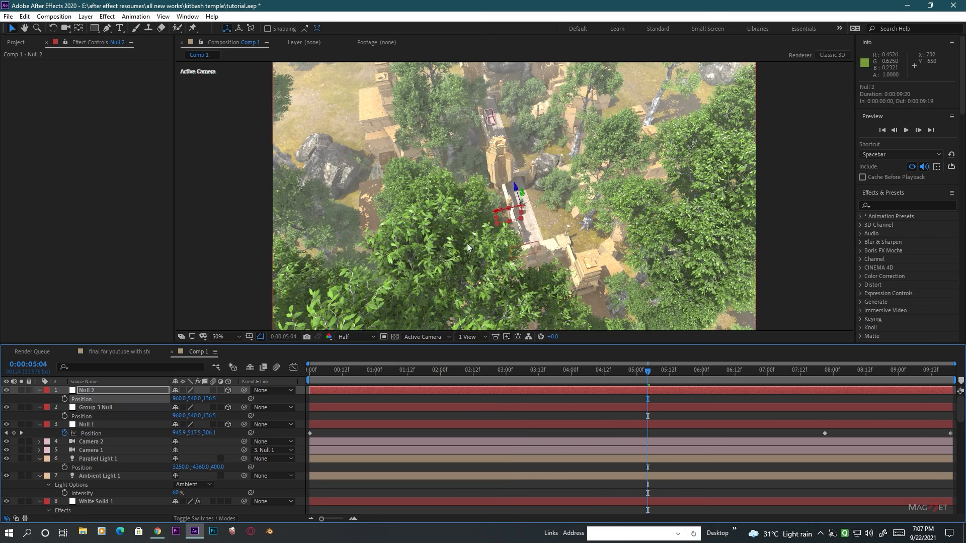
Collapse Group 3 Null and Null 1, add a new null object directly above Null 1, and make it a 3D layer.
left_click(40, 408)
left_click(40, 418)
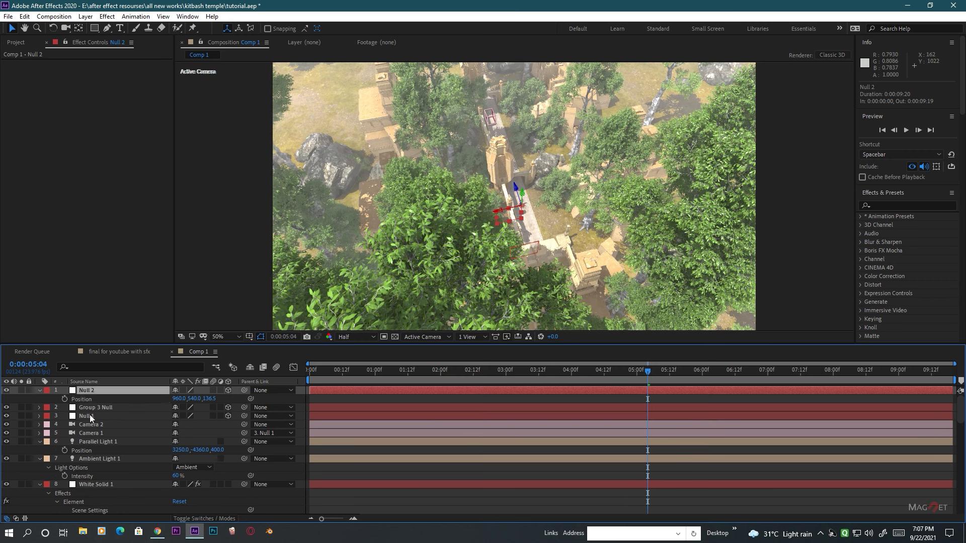
left_click(90, 415)
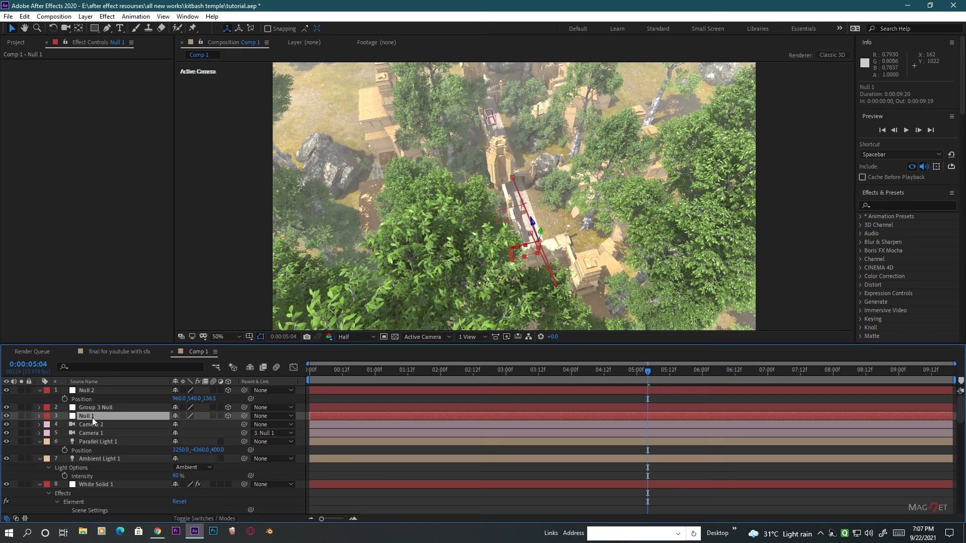
left_click(85, 16)
mouse_move(92, 28)
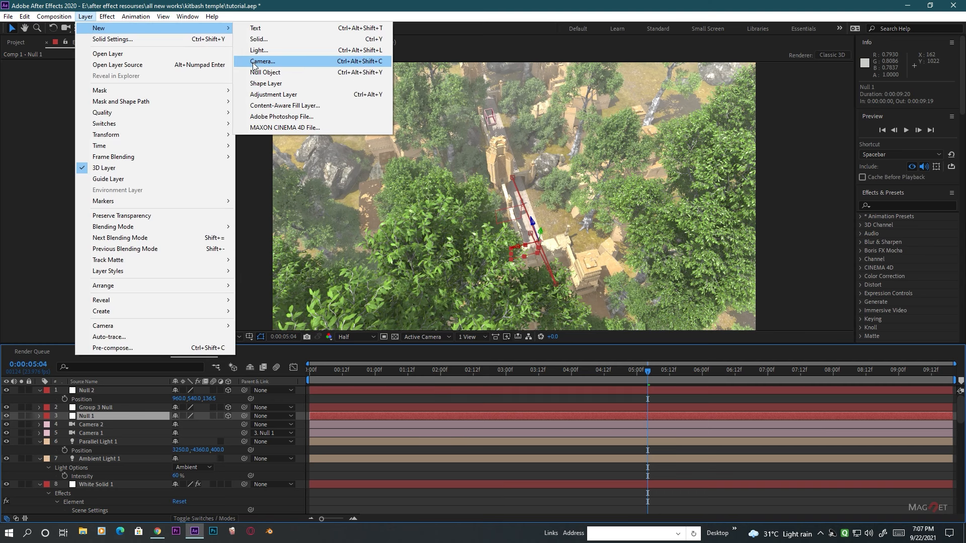
left_click(267, 72)
left_click(91, 433)
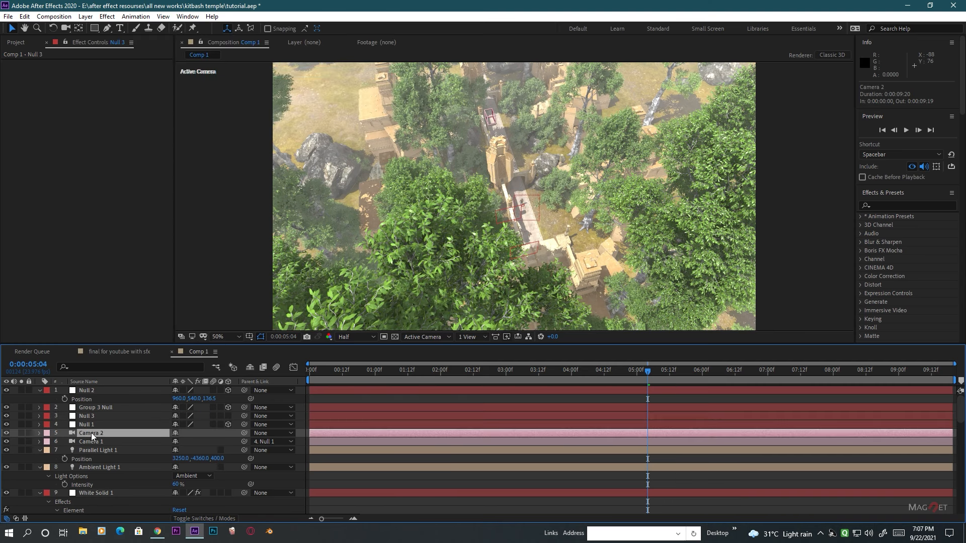
left_click(87, 417)
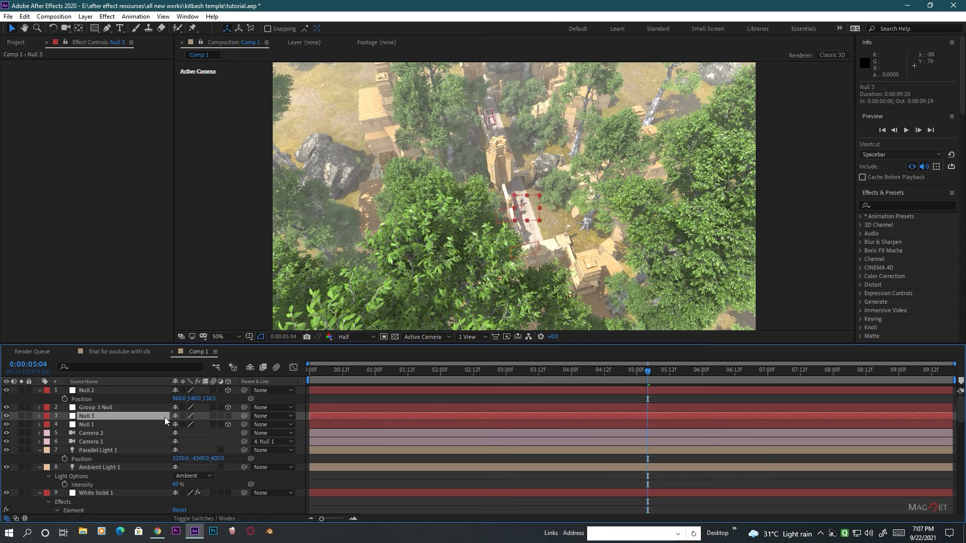
left_click(228, 416)
Parent Camera 2 to Null 3 and parent Null 3 to Null 2.
left_click(95, 436)
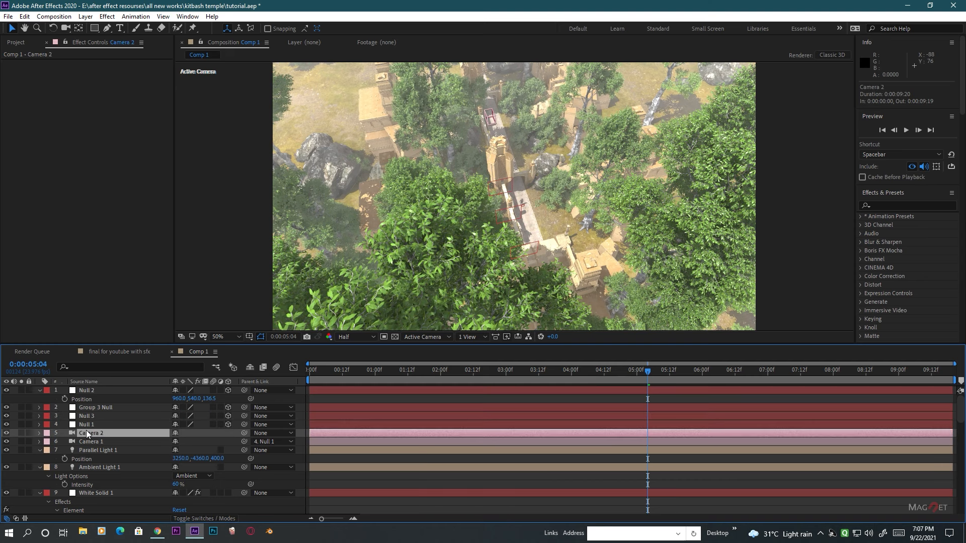
left_click_drag(243, 433, 96, 415)
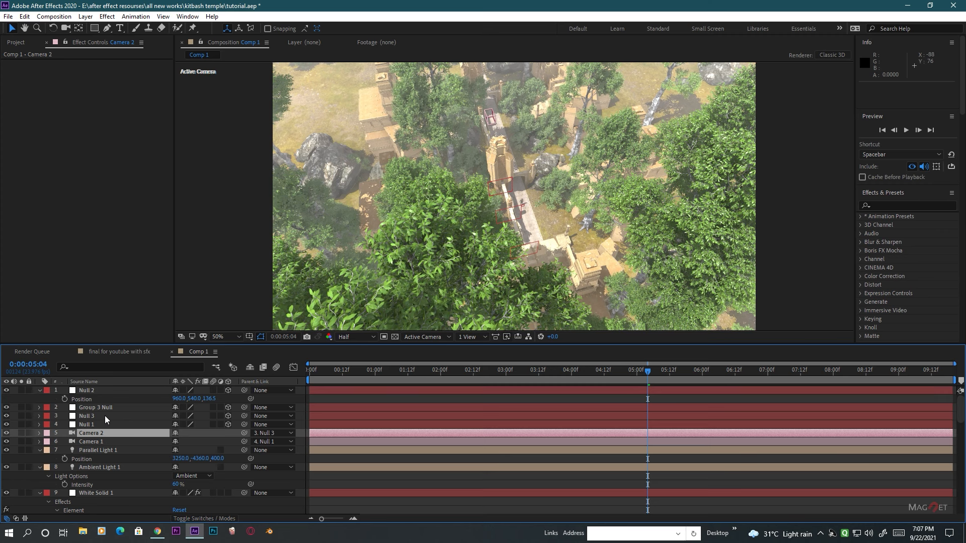
left_click(104, 415)
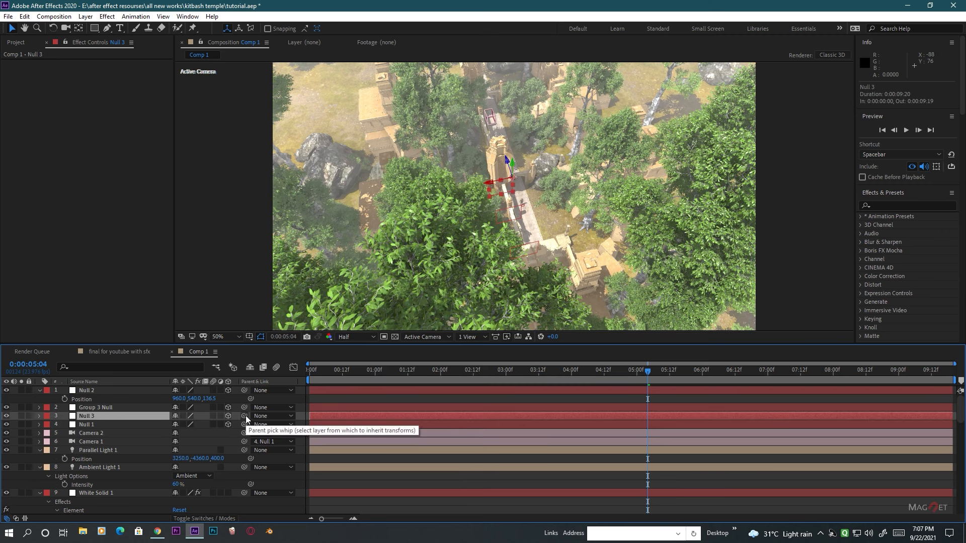
left_click_drag(245, 416, 95, 390)
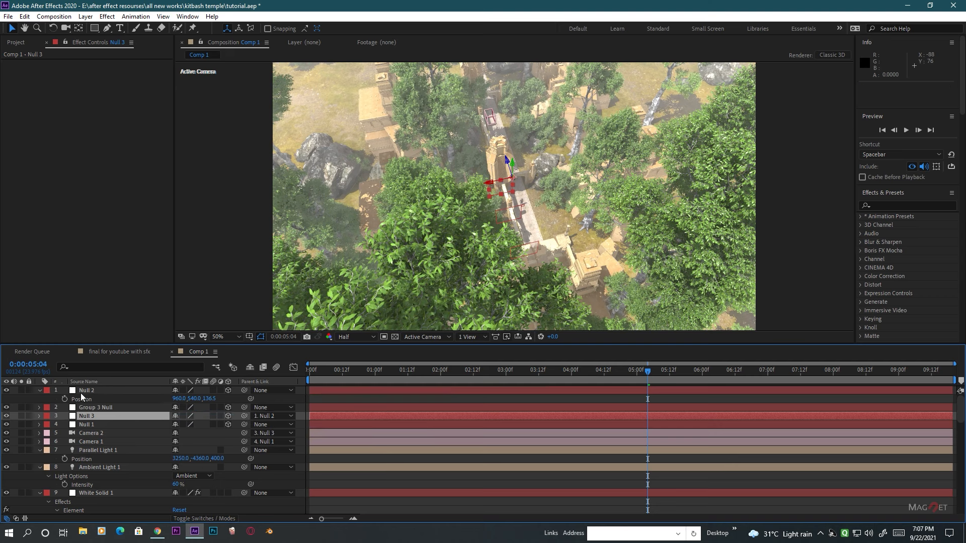
left_click(95, 391)
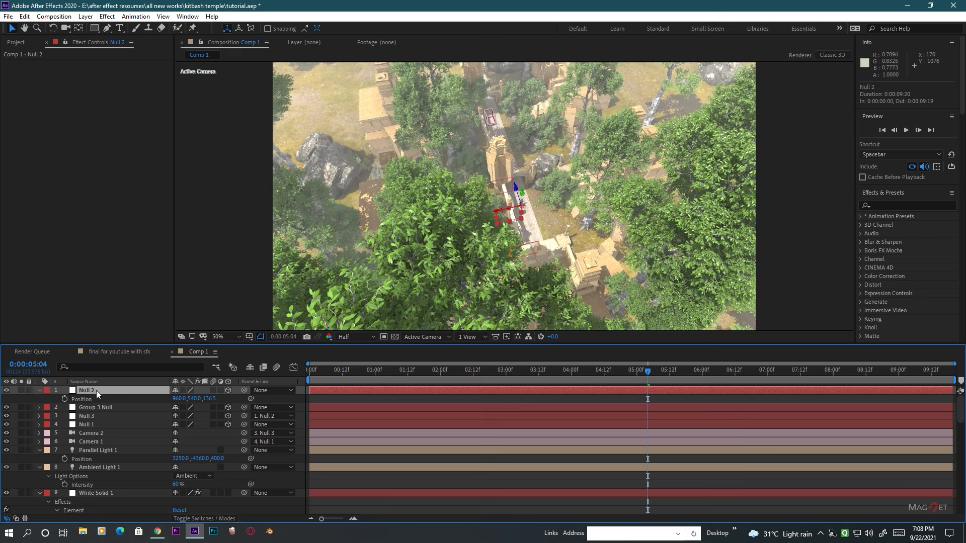
left_click(92, 416)
left_click(92, 434)
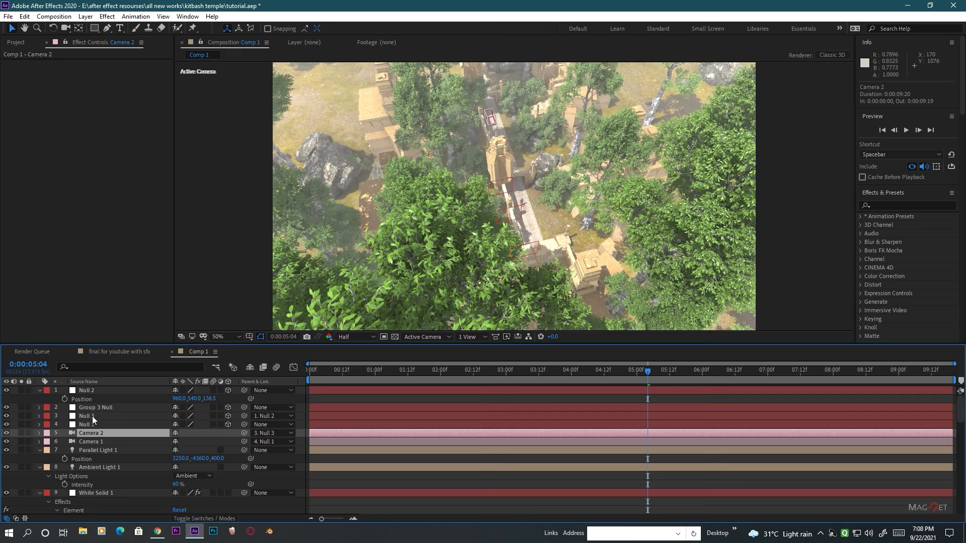
left_click(92, 416)
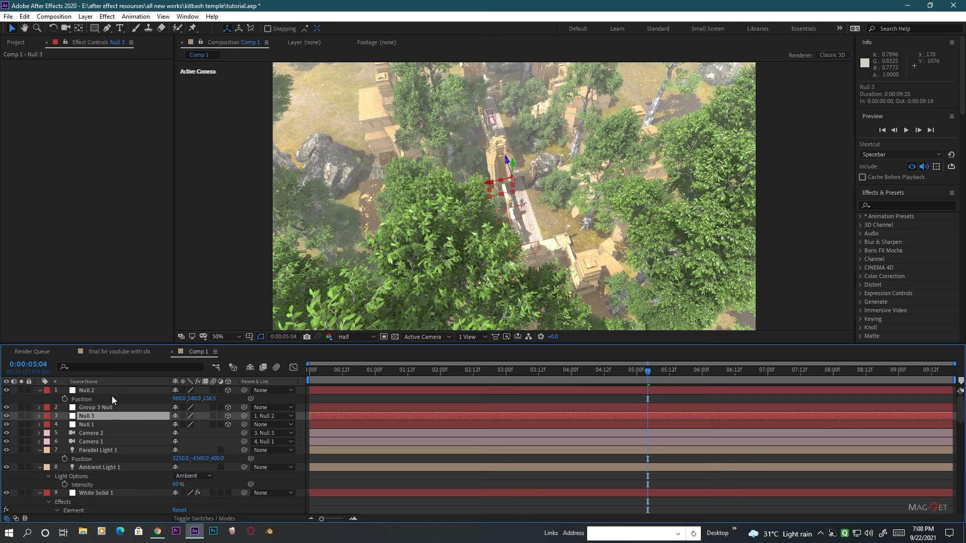
Reveal Null 2's rotation properties and set the Render Mode of White Solid 1's Element effect to Draft.
left_click(95, 390)
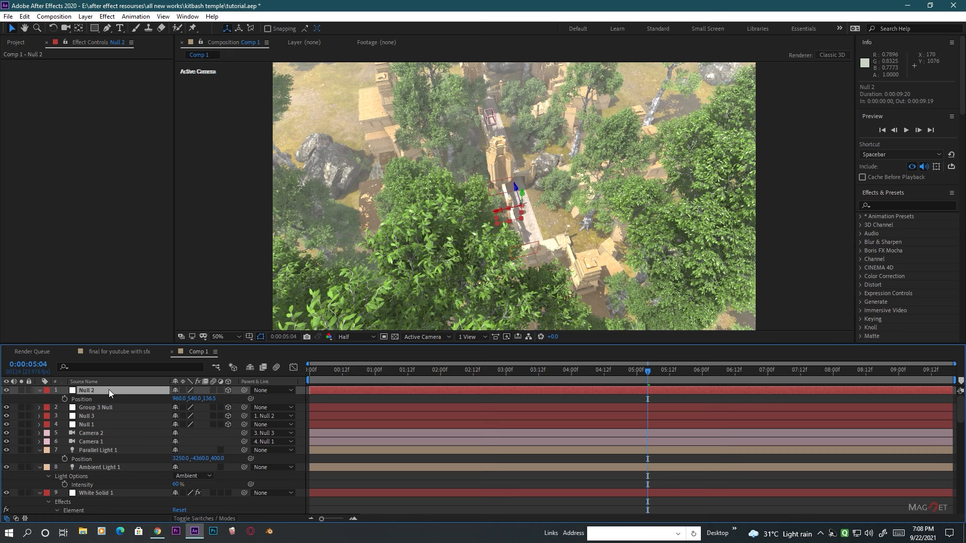
key("r")
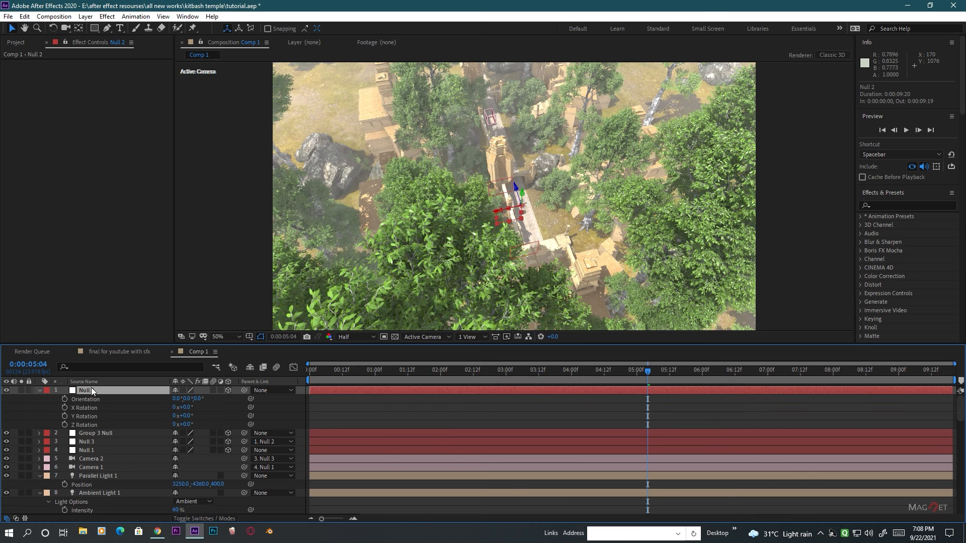
scroll(112, 456, "down", 10)
scroll(77, 506, "up", 5)
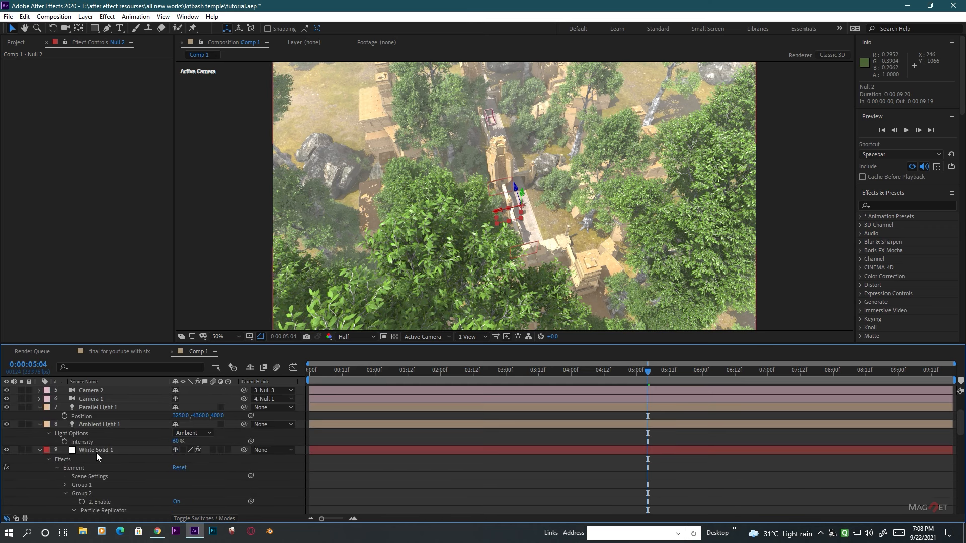
left_click(95, 451)
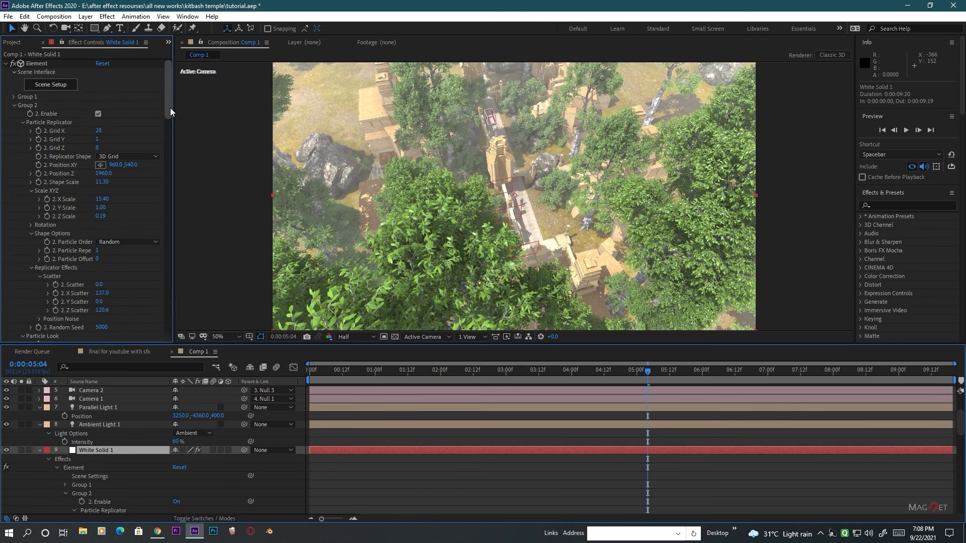
left_click_drag(169, 107, 126, 354)
left_click(129, 338)
left_click(128, 369)
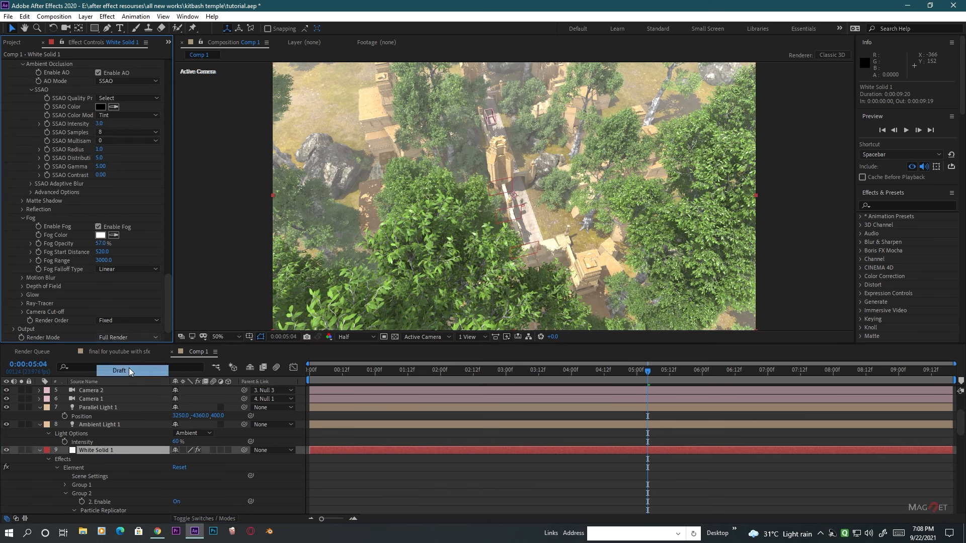
Keyframe Null 2's Y Rotation at 0° on 0:00:00:00 and at -39° on 0:00:09:19.
scroll(86, 423, "up", 3)
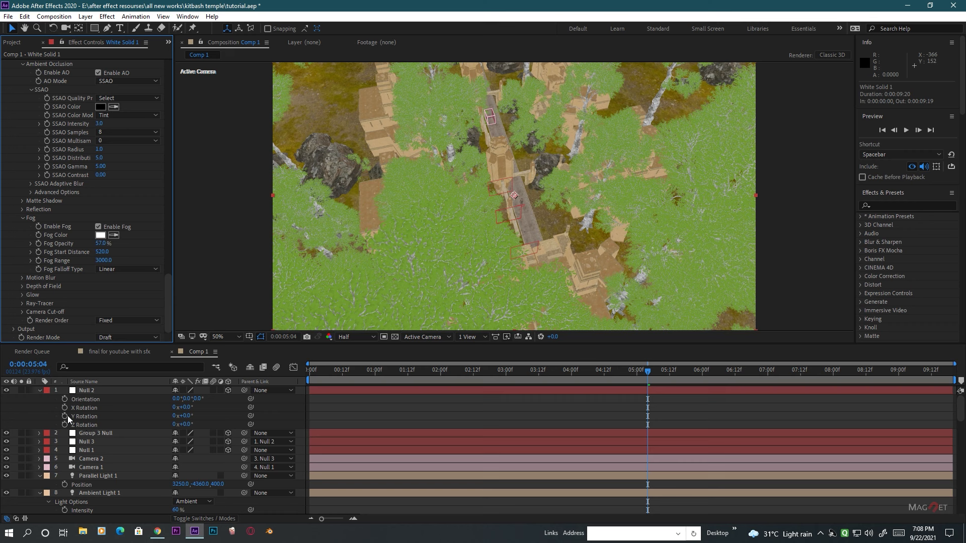
left_click(101, 390)
left_click_drag(331, 372, 251, 375)
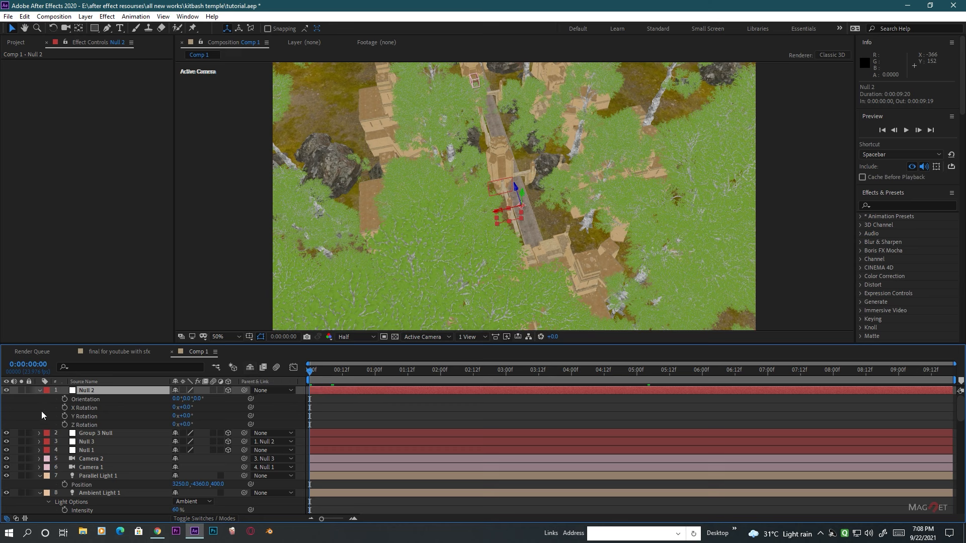
left_click(65, 415)
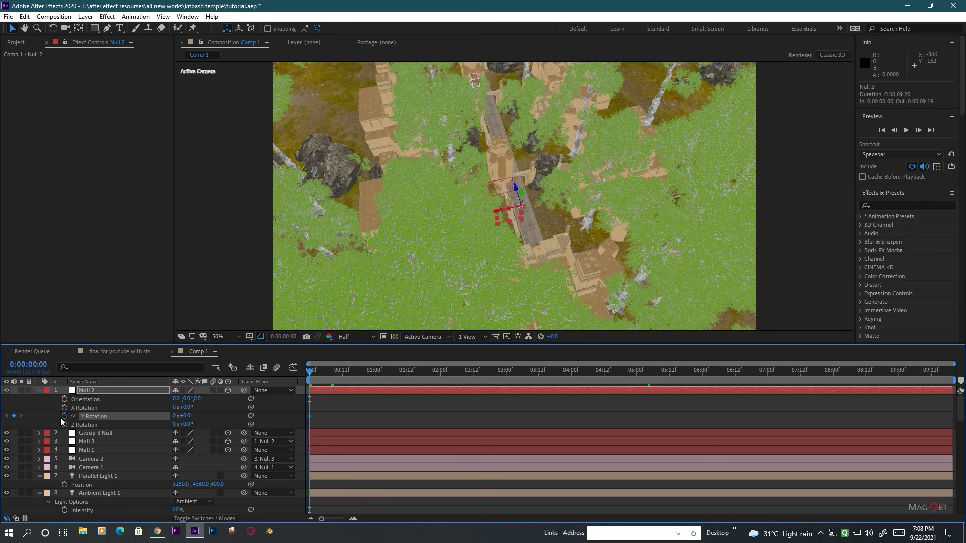
left_click_drag(943, 372, 965, 372)
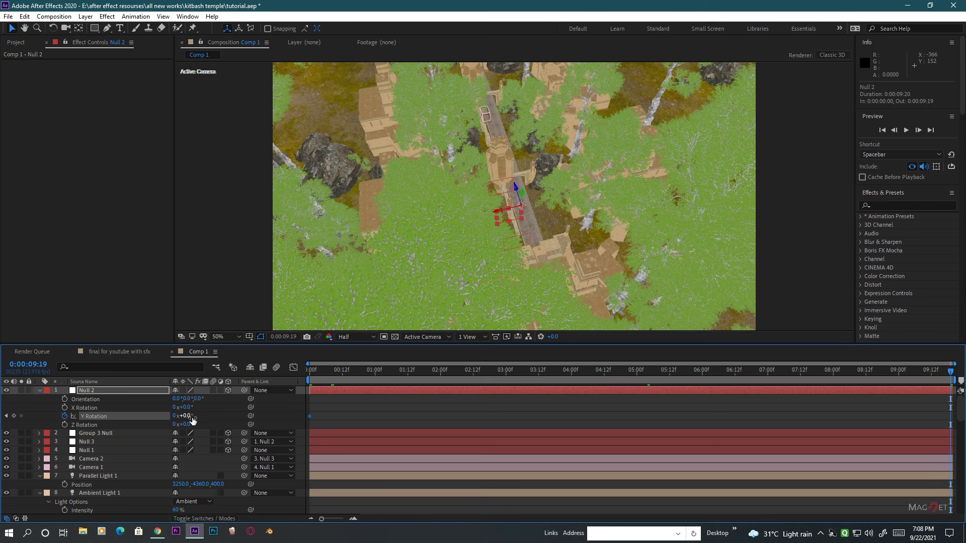
left_click_drag(191, 421, 183, 424)
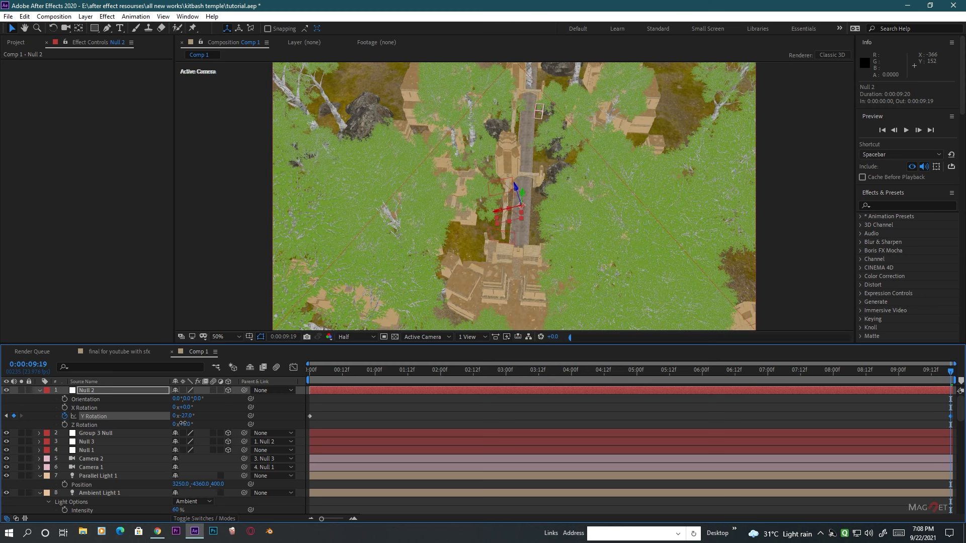
left_click_drag(183, 425, 178, 424)
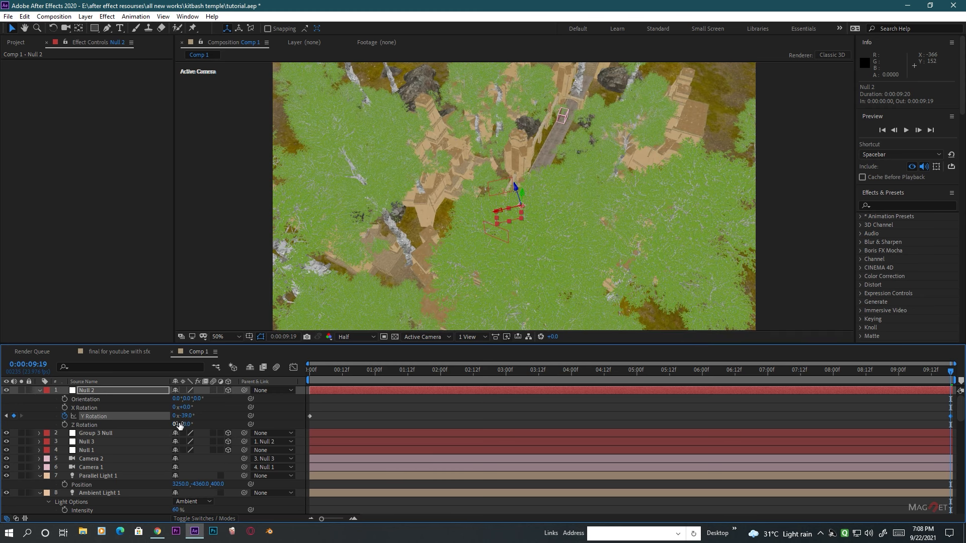
Orbit Camera 2 for a steeper view of the bridge and set Null 2's Y Rotation to 18° at 0:00:00:00.
left_click(65, 28)
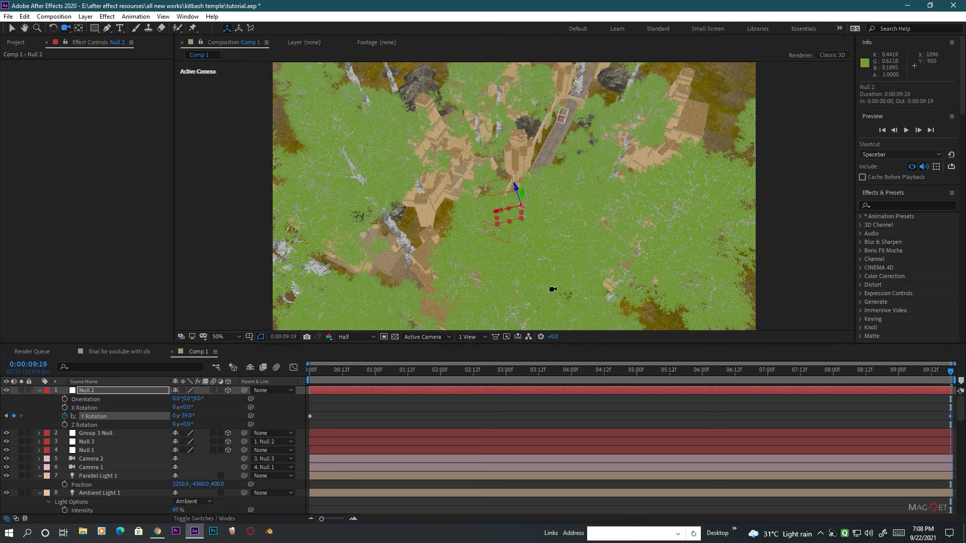
mouse_move(560, 266)
left_mouse_down()
mouse_move(558, 285)
mouse_move(558, 272)
left_mouse_up()
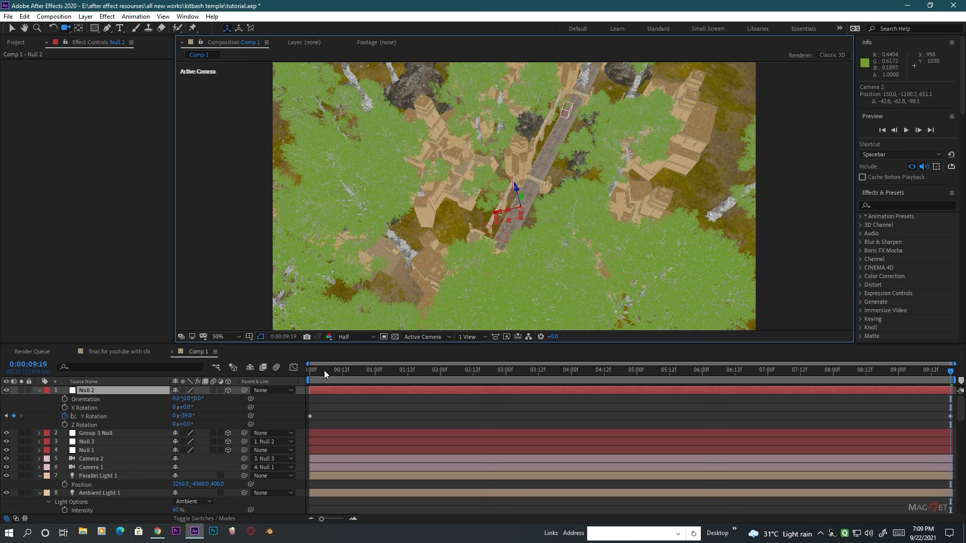
left_click_drag(344, 375, 252, 381)
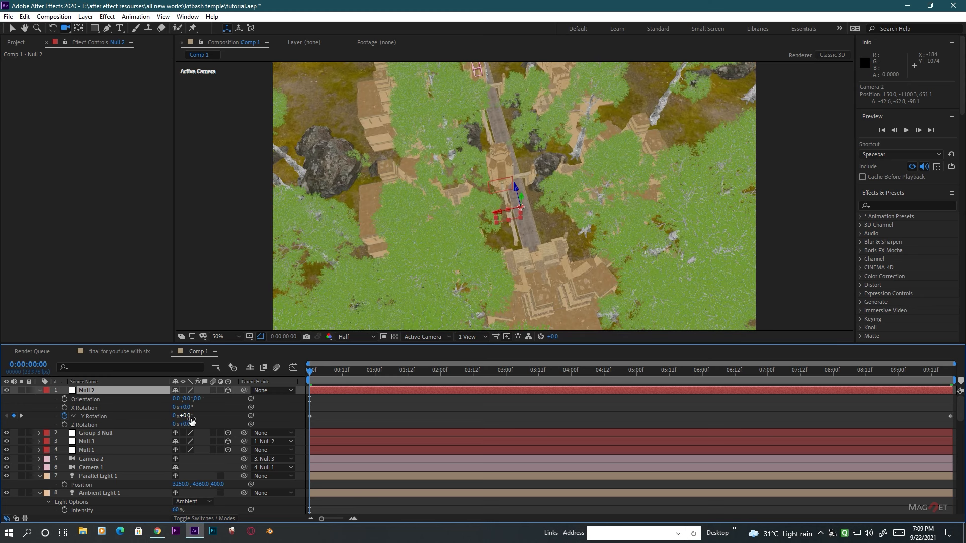
left_click_drag(184, 416, 203, 419)
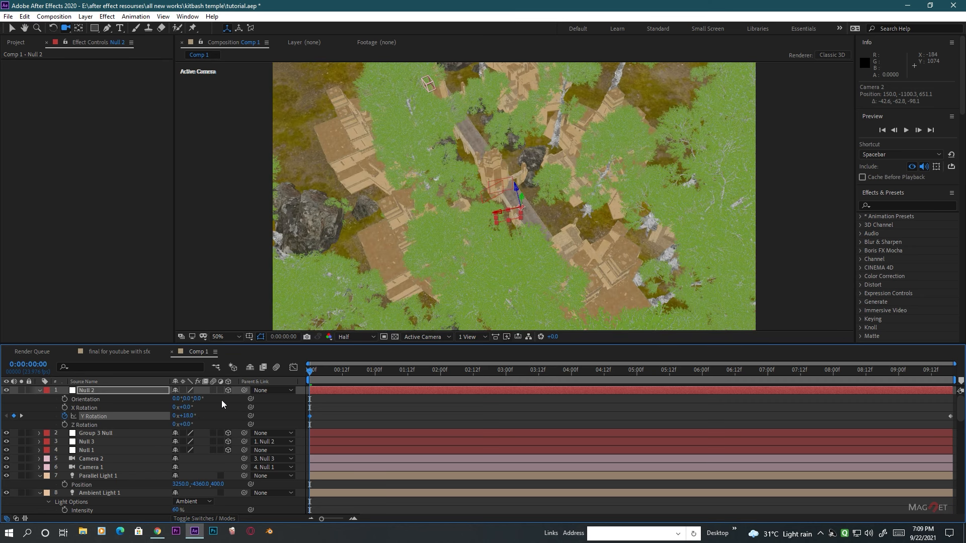
Orbit Camera 2 around the bridge to a position of about 170, -1100, 646.
left_click_drag(549, 271, 549, 276)
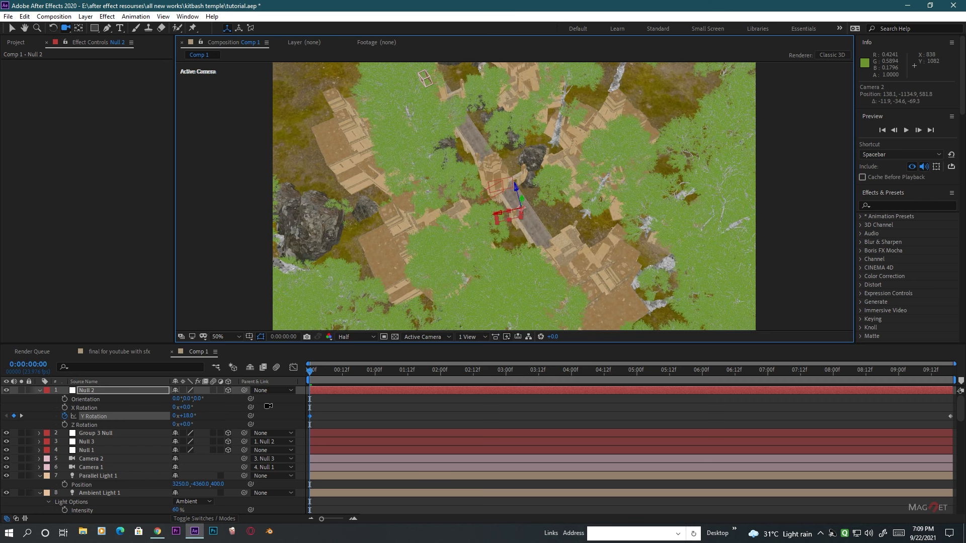
scroll(102, 481, "down", 12)
scroll(103, 460, "up", 12)
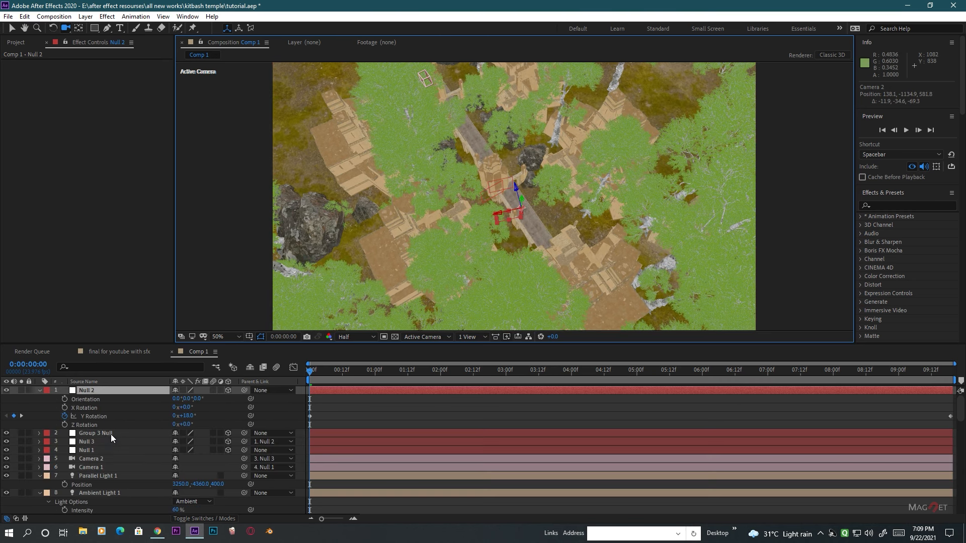
mouse_move(546, 289)
left_mouse_down()
mouse_move(557, 260)
mouse_move(561, 286)
mouse_move(560, 277)
left_mouse_up()
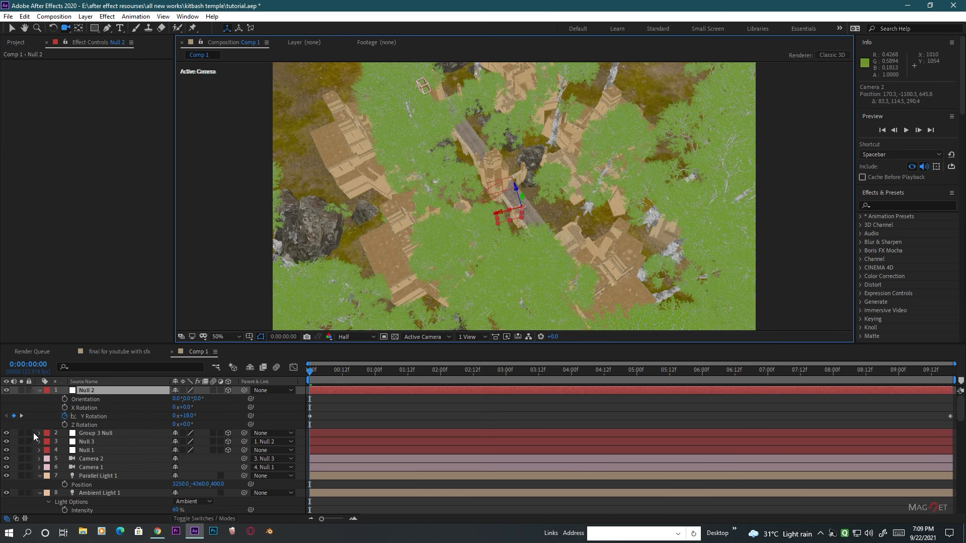
Set the Render Mode of White Solid 1's Element effect back to Full Render.
scroll(85, 501, "down", 15)
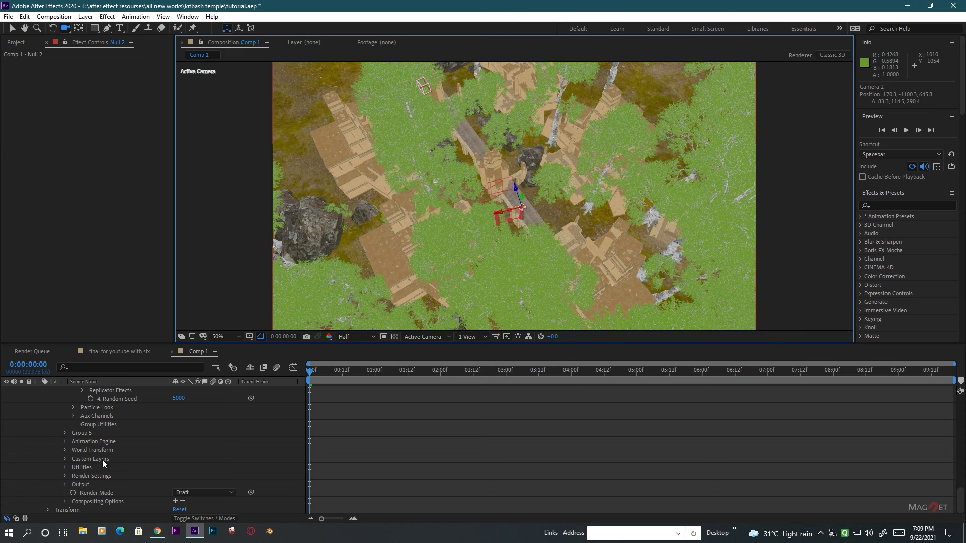
scroll(98, 445, "up", 15)
left_click(100, 494)
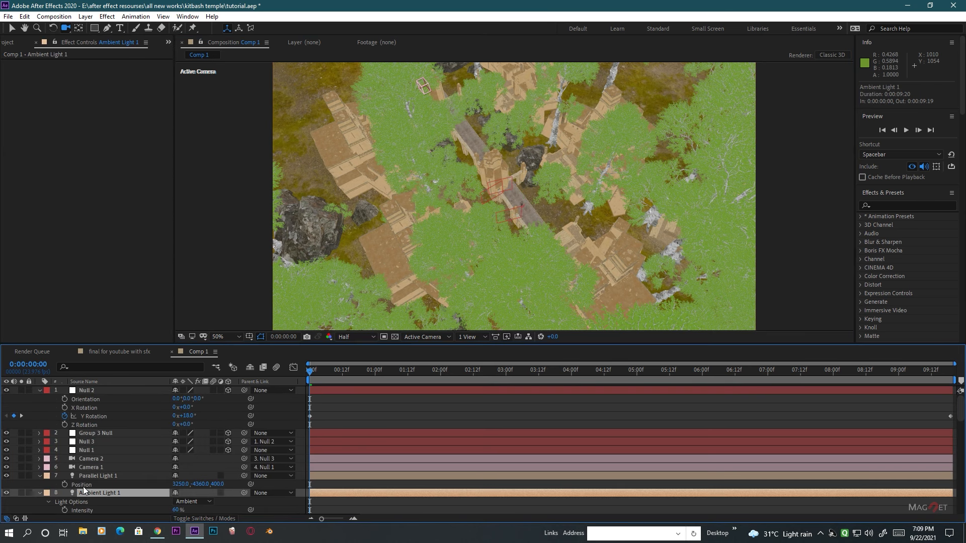
scroll(83, 487, "down", 8)
scroll(114, 433, "up", 3)
left_click(95, 451)
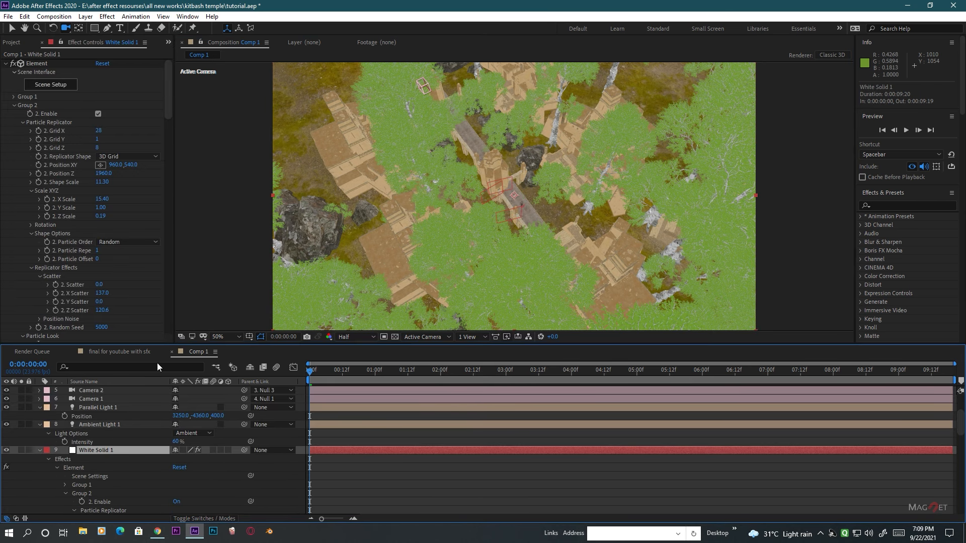
left_click_drag(168, 107, 165, 330)
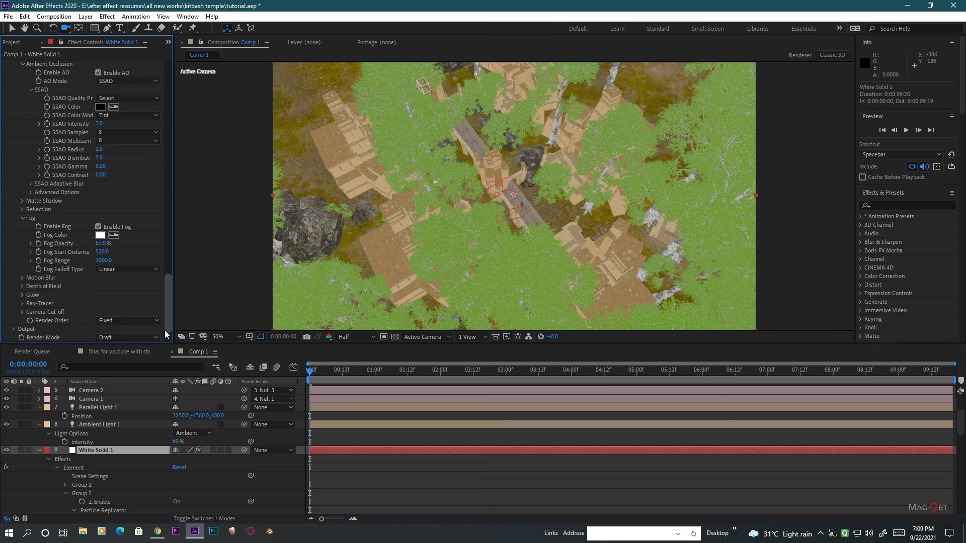
left_click(124, 338)
left_click(123, 349)
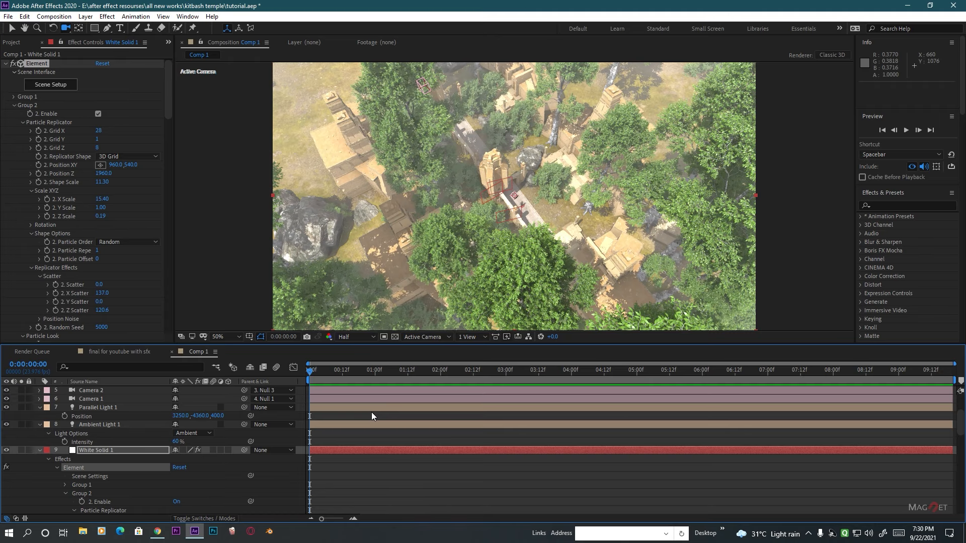
Preview the full camera orbit animation and move the playhead to 0:00:01:05.
key("space")
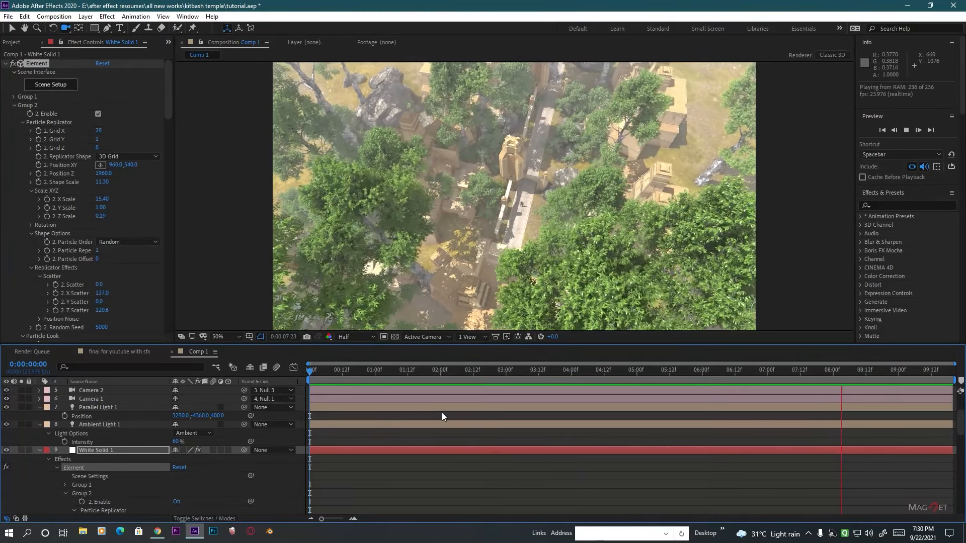
key("space")
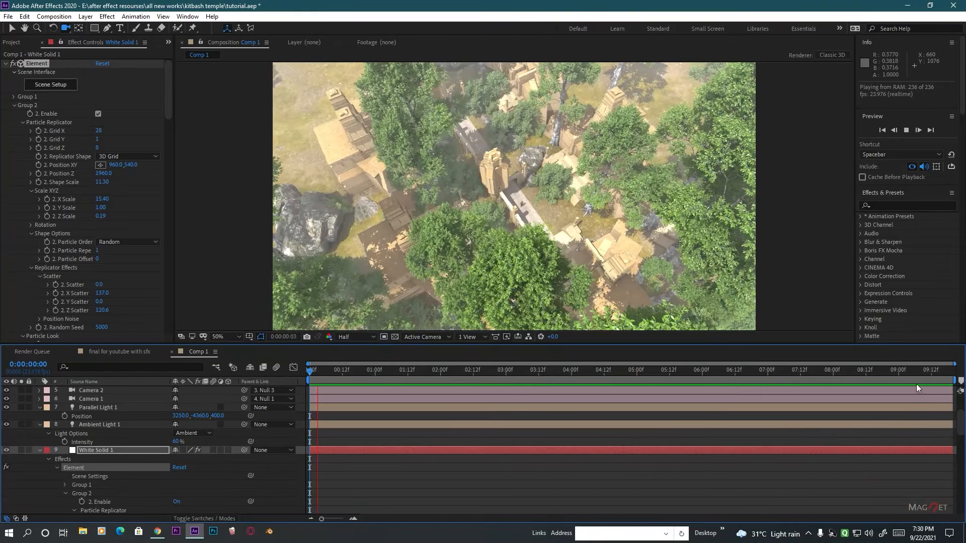
left_click_drag(868, 371, 390, 382)
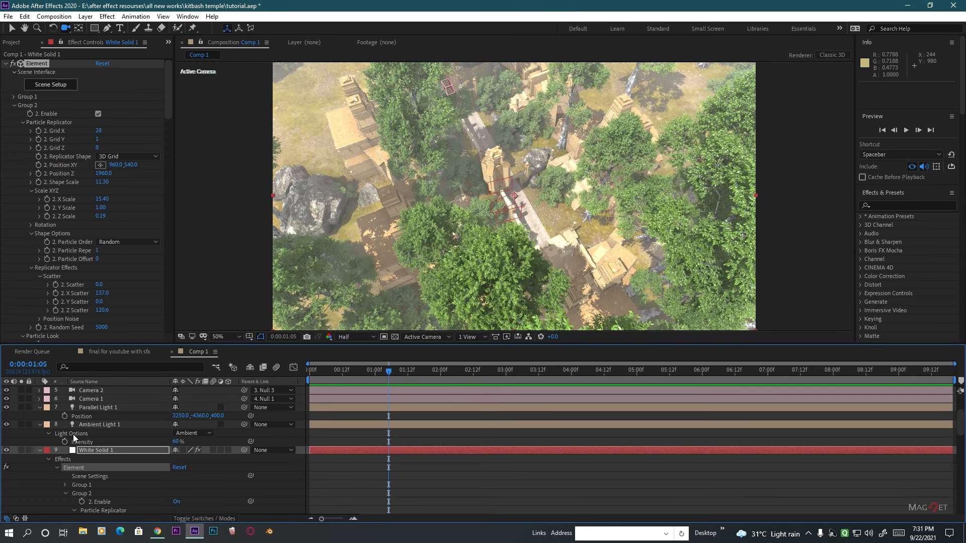
Set Camera 2's Zoom to 2000 pixels for a tighter shot of the bridge.
scroll(74, 434, "up", 3)
left_click(91, 460)
key("a")
key("a")
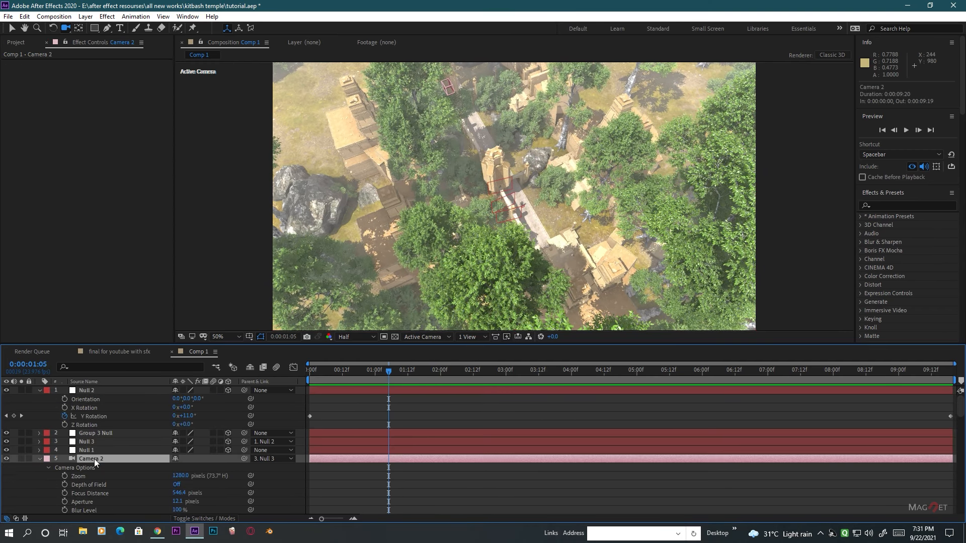
left_click(180, 476)
type("2000")
left_click(223, 491)
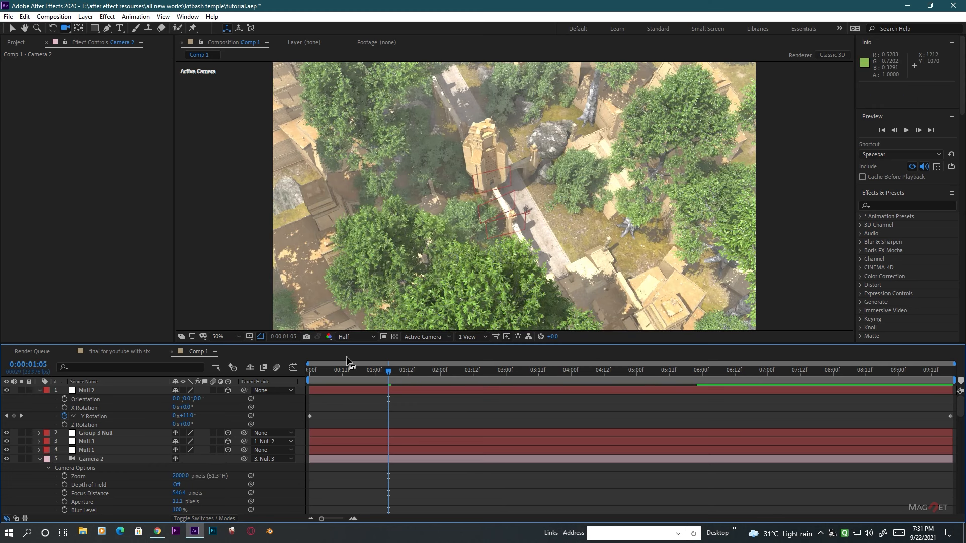
Check the tighter framing at 0:00:03:18, 0:00:08:00, 0:00:09:07 and near the start of the composition.
left_click(477, 370)
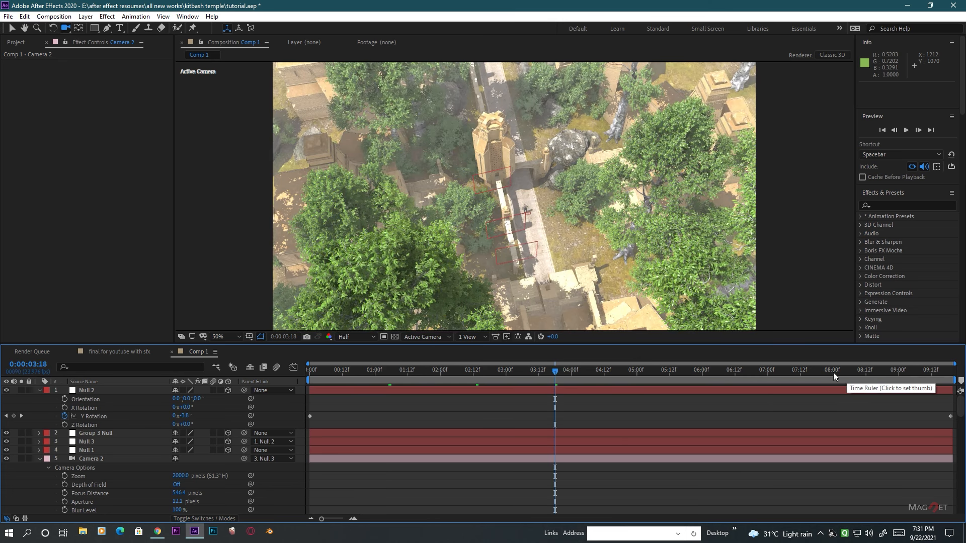
left_click(833, 372)
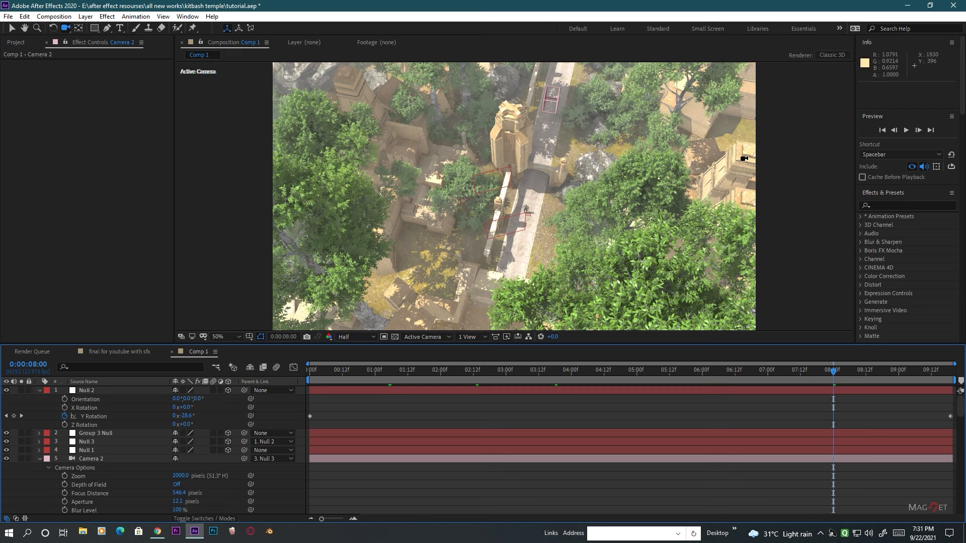
left_click(919, 373)
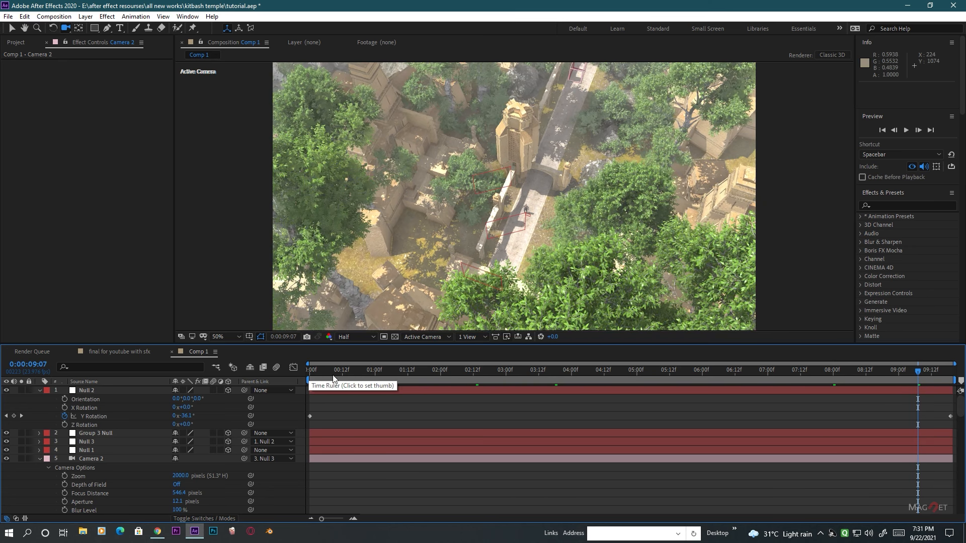
left_click(332, 371)
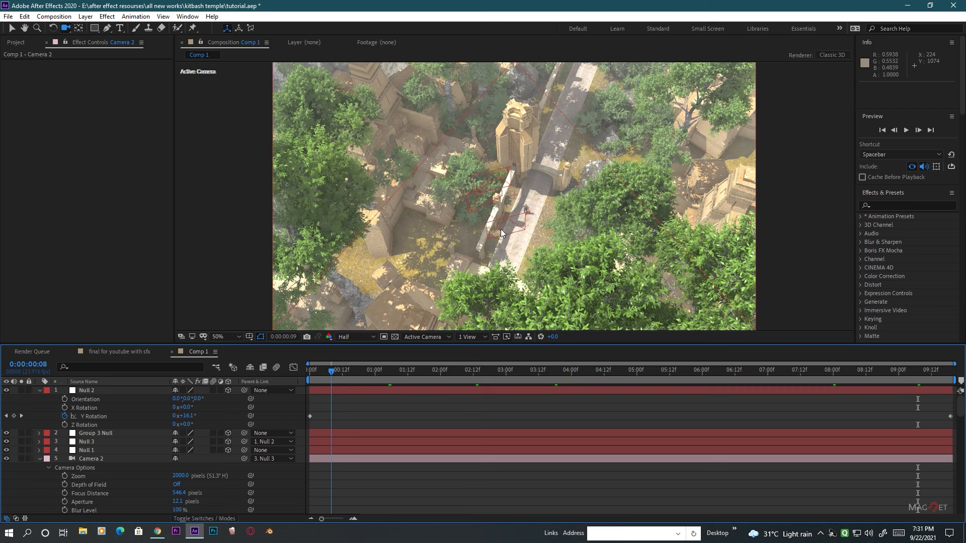
key("Page_Up")
key("Page_Up")
key("Page_Up")
key("Page_Up")
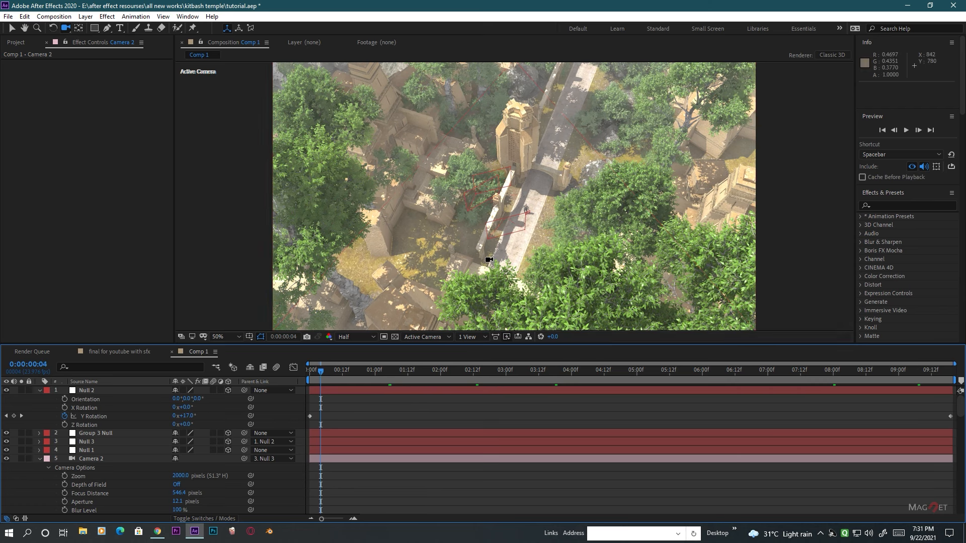
Inspect the character on the bridge up close and from afar at 0:00:00:04.
left_click_drag(489, 259, 572, 253)
scroll(549, 220, "up", 1)
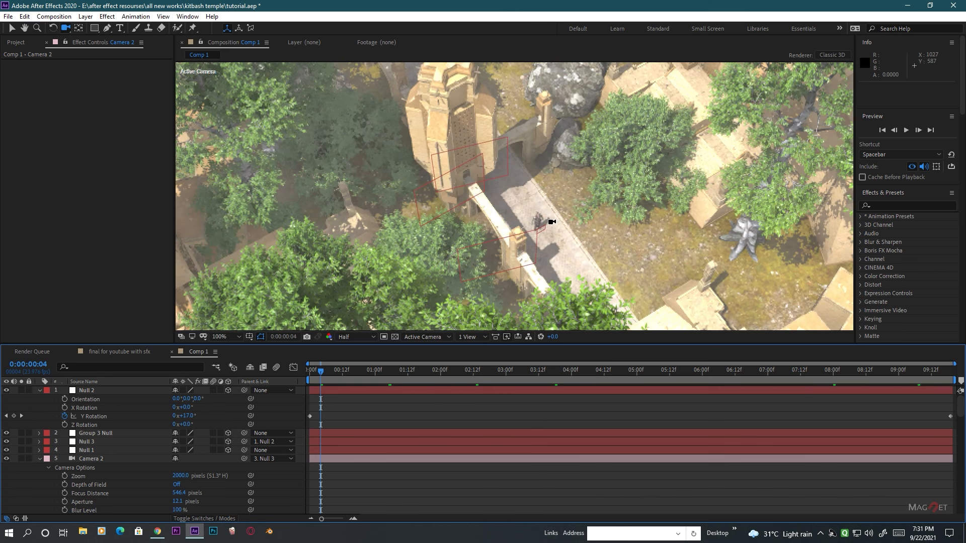
scroll(548, 225, "down", 2)
scroll(548, 225, "up", 2)
scroll(548, 225, "down", 2)
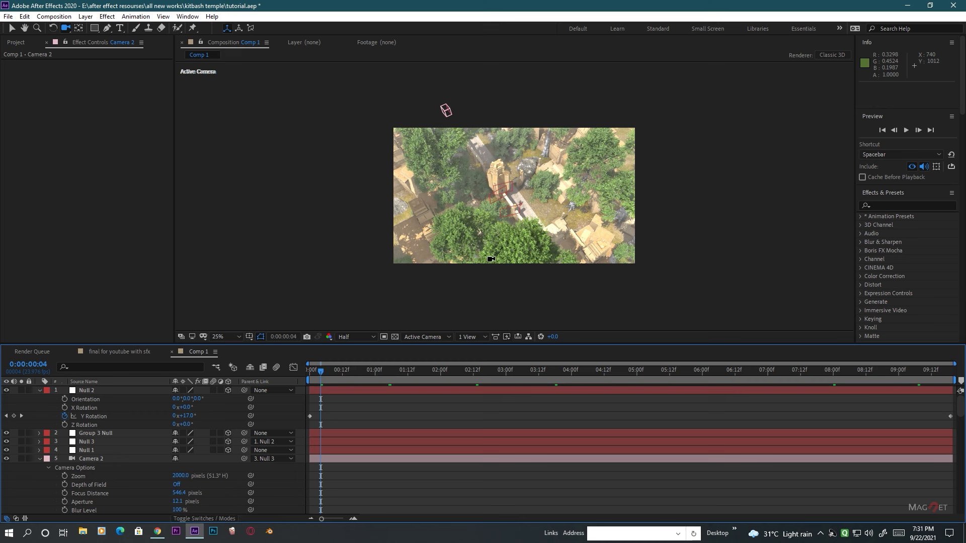
scroll(503, 254, "up", 4)
scroll(510, 249, "down", 2)
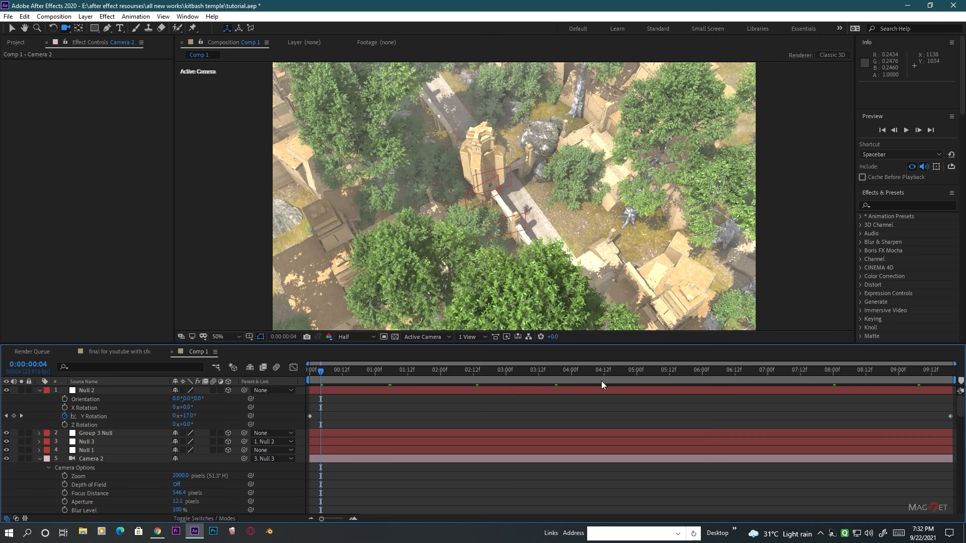
Compare the shot at 0:00:04:20, 0:00:08:14, 0:00:00:19 and 0:00:05:20.
left_click(625, 370)
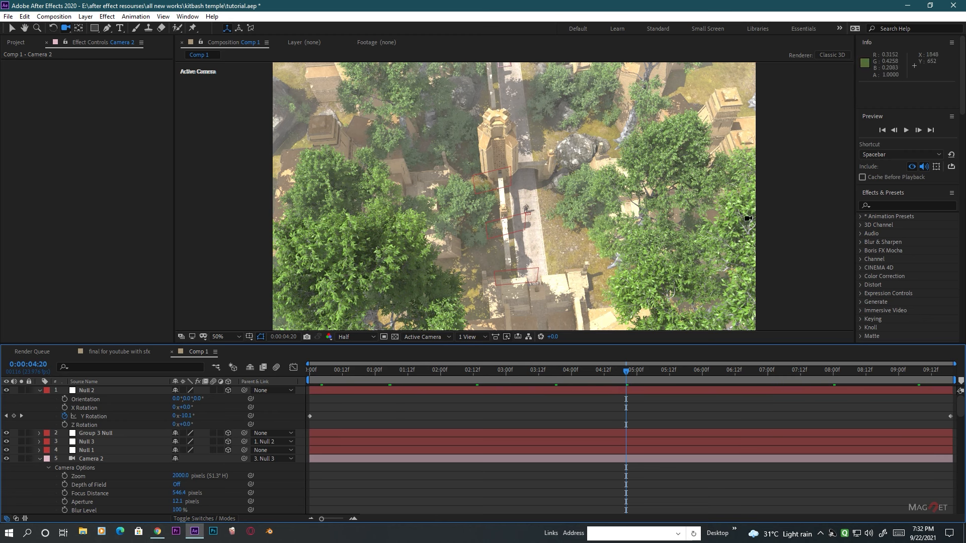
left_click(871, 371)
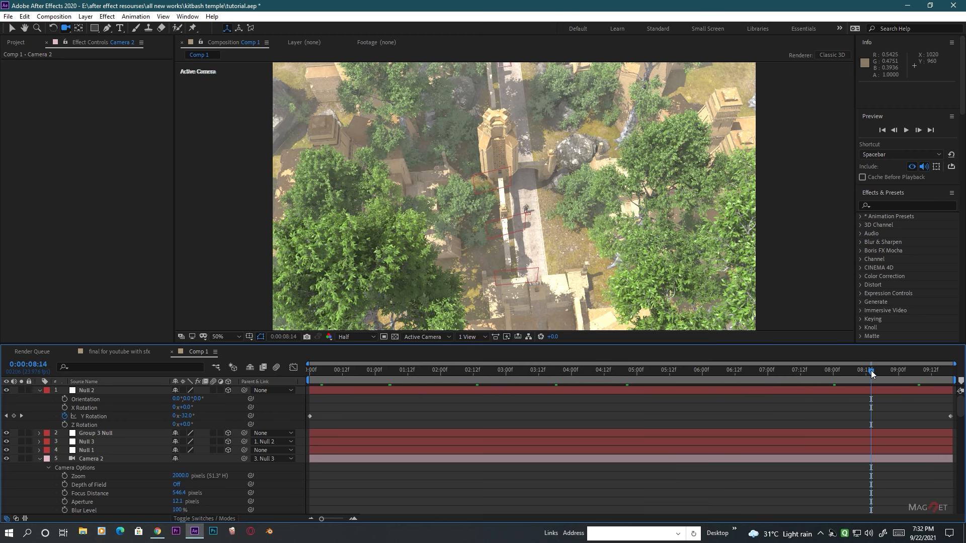
left_click_drag(535, 297, 521, 167)
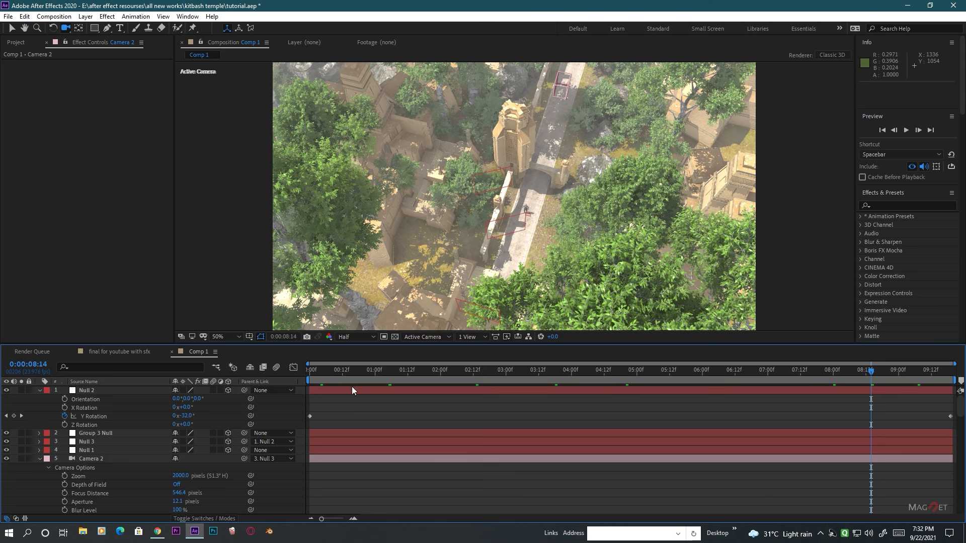
left_click(361, 372)
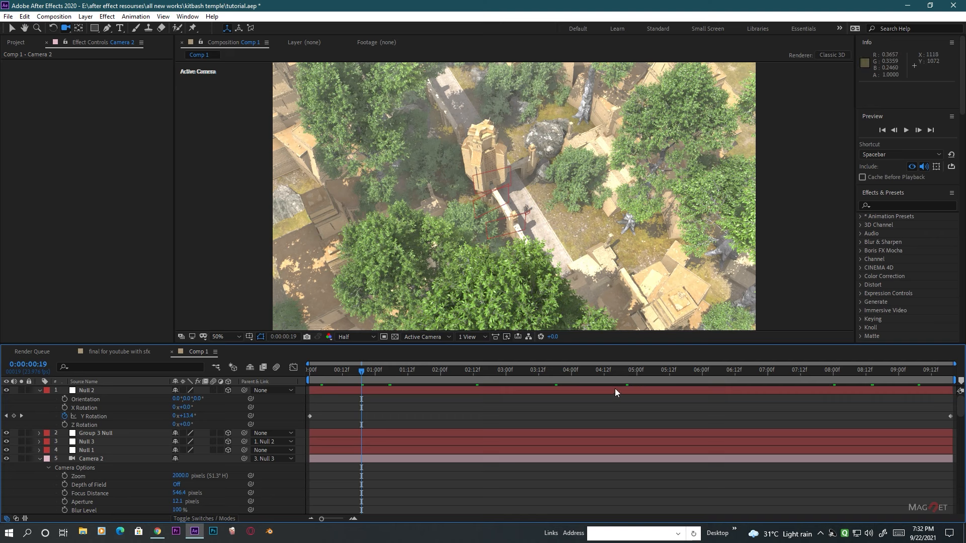
left_click(693, 373)
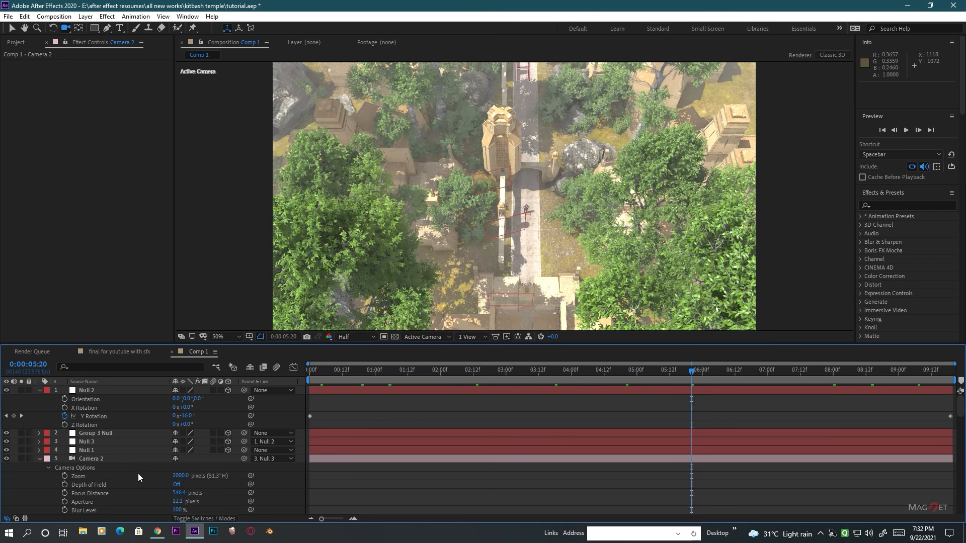
Reveal Camera 2's camera options and turn on its Depth of Field.
left_click(40, 458)
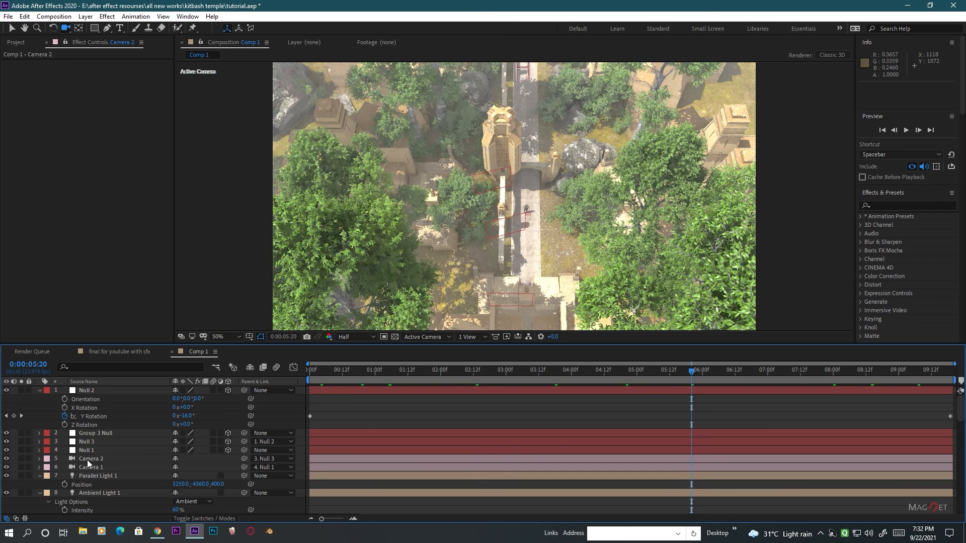
left_click(96, 460)
key("a")
key("a")
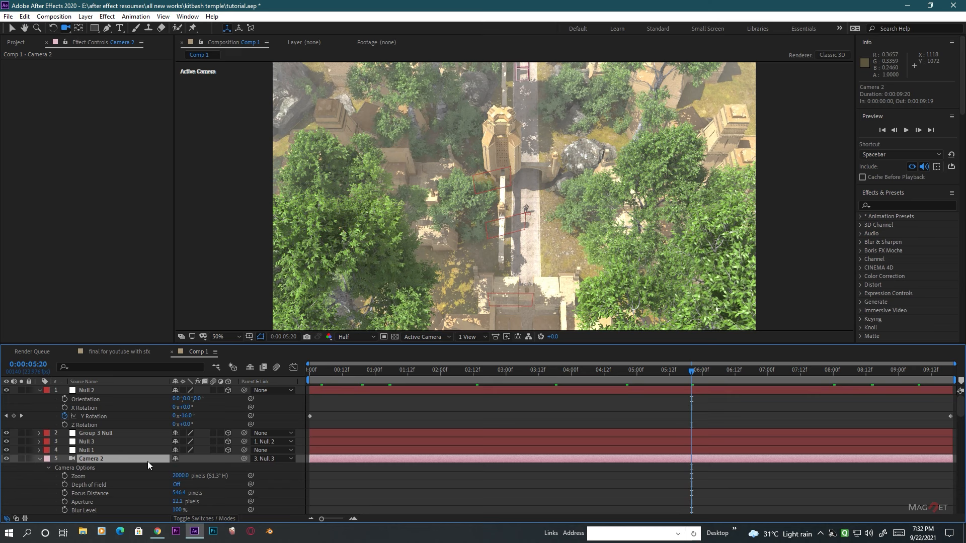
left_click(184, 487)
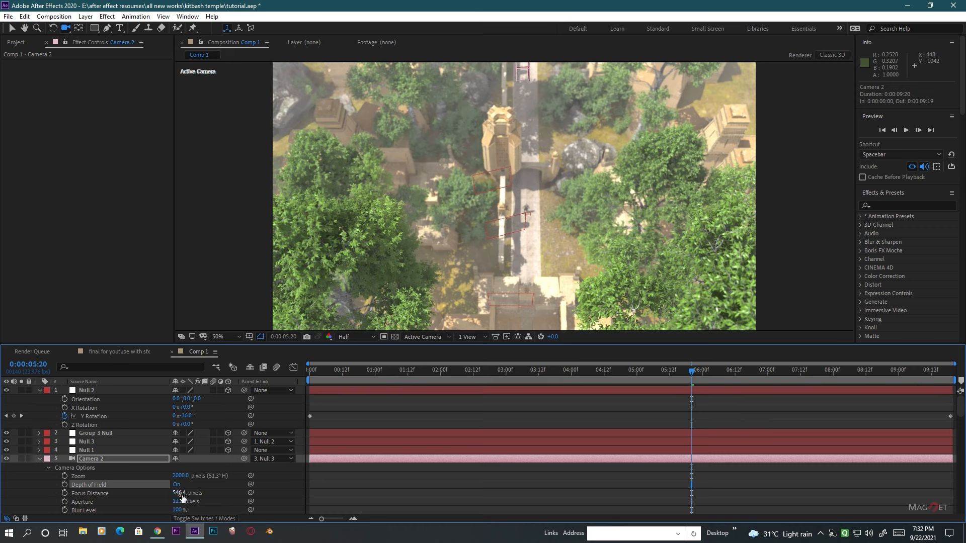
Set Camera 2's Focus Distance to 1434.4 pixels while checking the sharpness around the character on the bridge.
left_click_drag(189, 494, 333, 496)
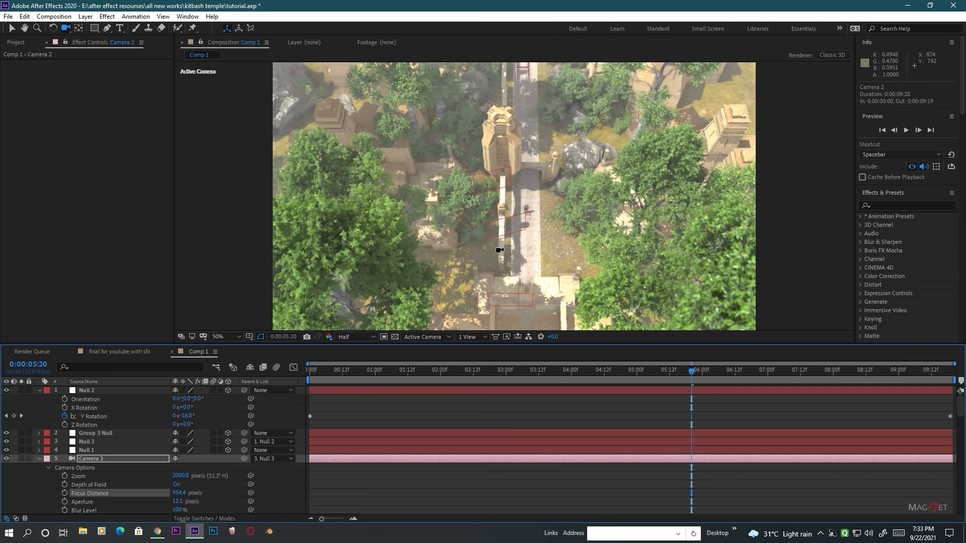
scroll(537, 230, "up", 1)
scroll(540, 231, "down", 1)
scroll(540, 201, "up", 1)
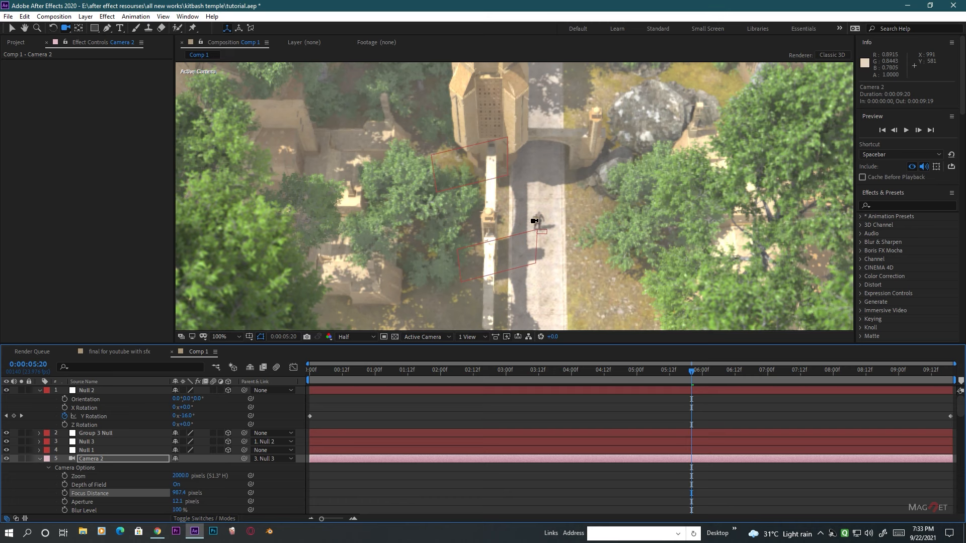
left_click_drag(184, 498, 301, 490)
scroll(544, 246, "down", 1)
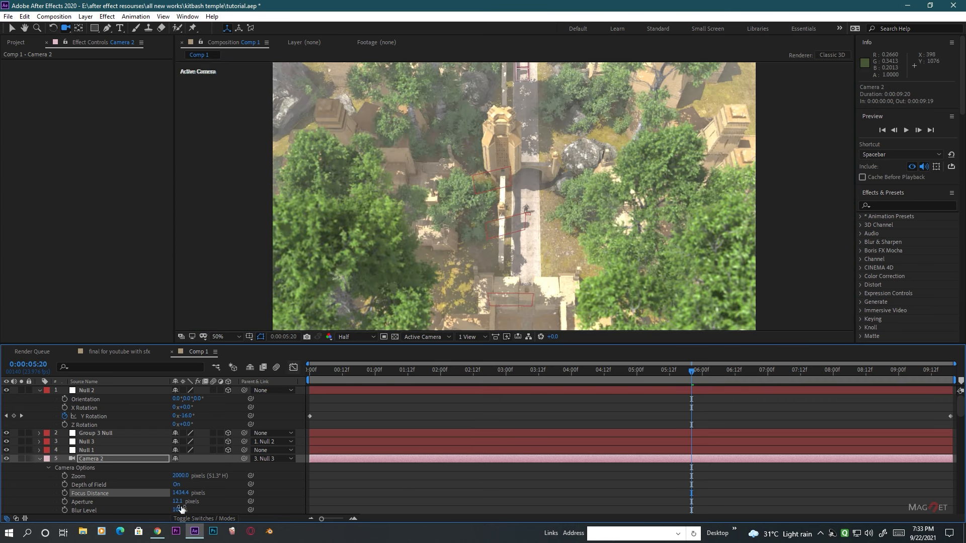
Set Camera 2's Aperture to 4 pixels and collapse its properties.
left_click(182, 503)
type("4")
left_click(233, 503)
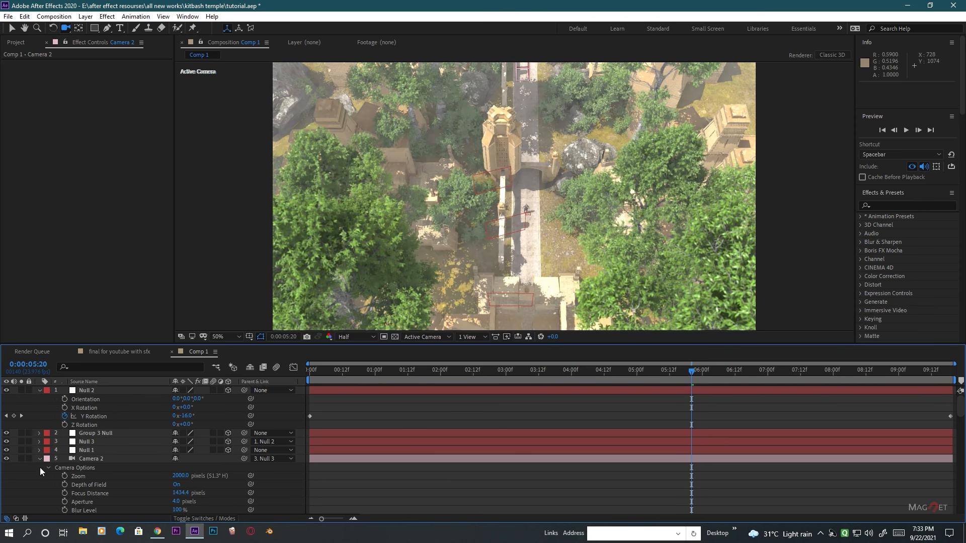
left_click(39, 459)
Set the Subsurface Scattering Intensity in the Render Settings of White Solid 1's Element effect to 100%.
scroll(87, 492, "down", 3)
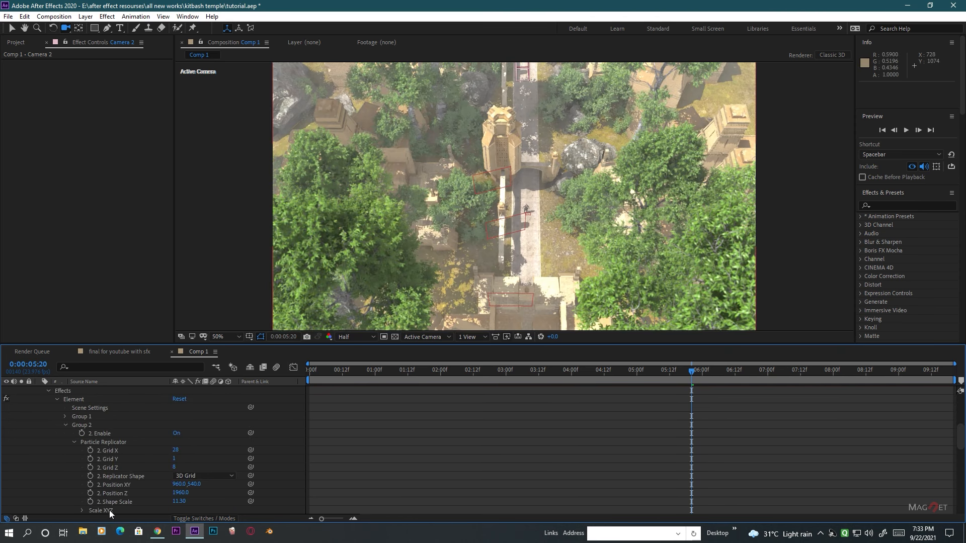
scroll(89, 470, "up", 2)
left_click(92, 450)
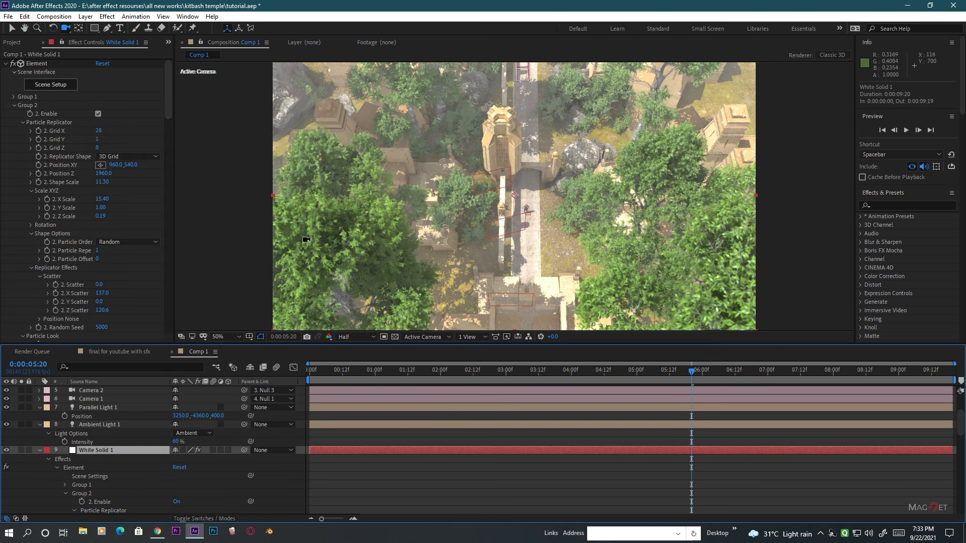
left_click(14, 106)
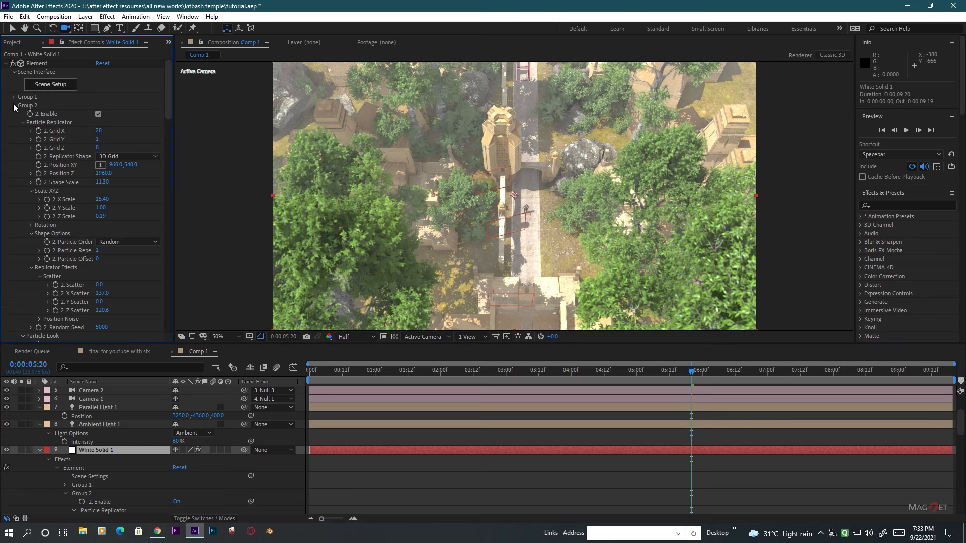
left_click(13, 122)
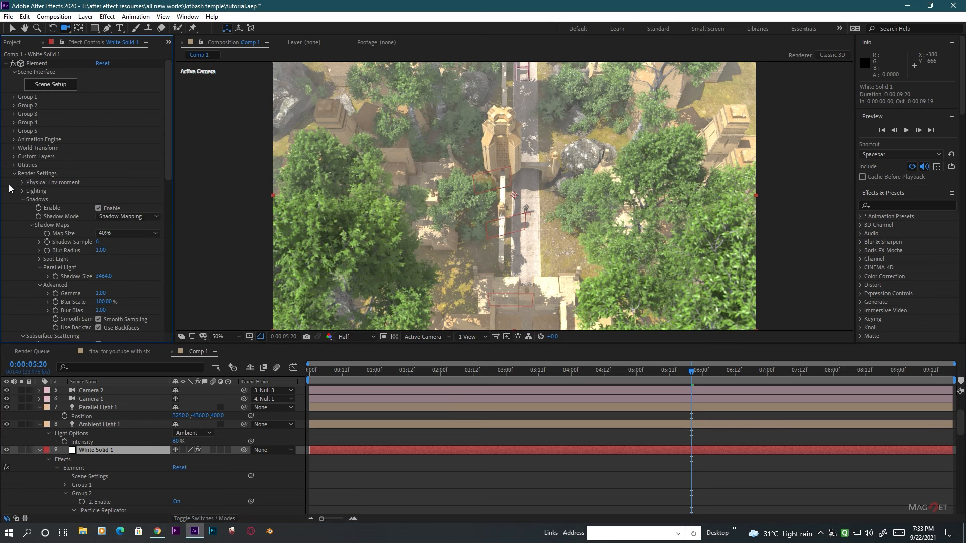
scroll(50, 314, "down", 3)
scroll(104, 243, "down", 3)
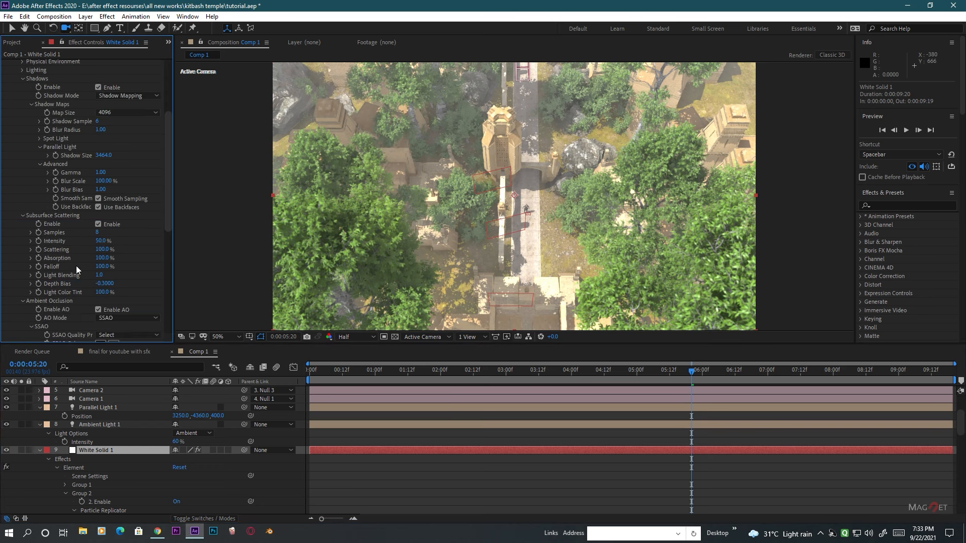
left_click(102, 241)
key("Return")
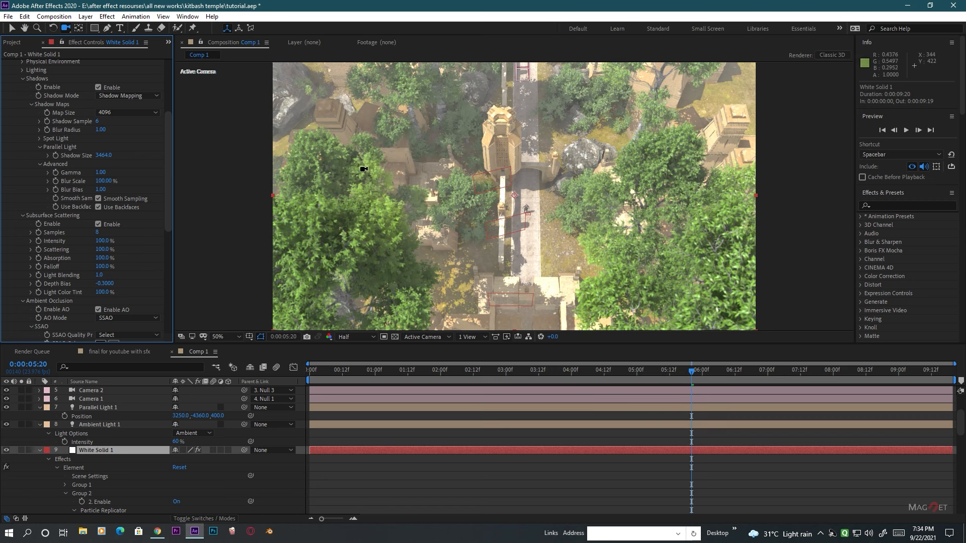
Collapse the expanded properties of Null 2, Parallel Light 1, Ambient Light 1 and White Solid 1 in the timeline.
scroll(578, 253, "down", 2)
scroll(573, 246, "up", 1)
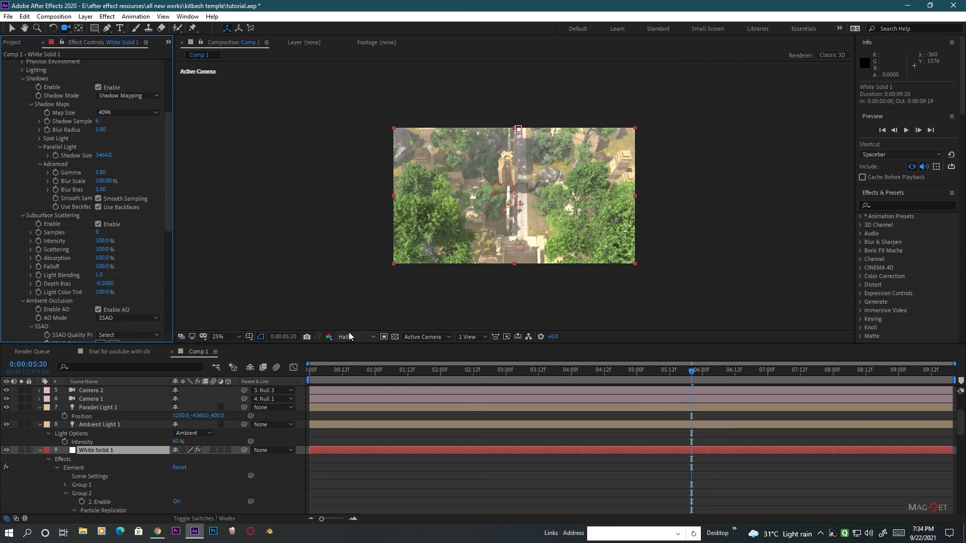
scroll(26, 411, "up", 3)
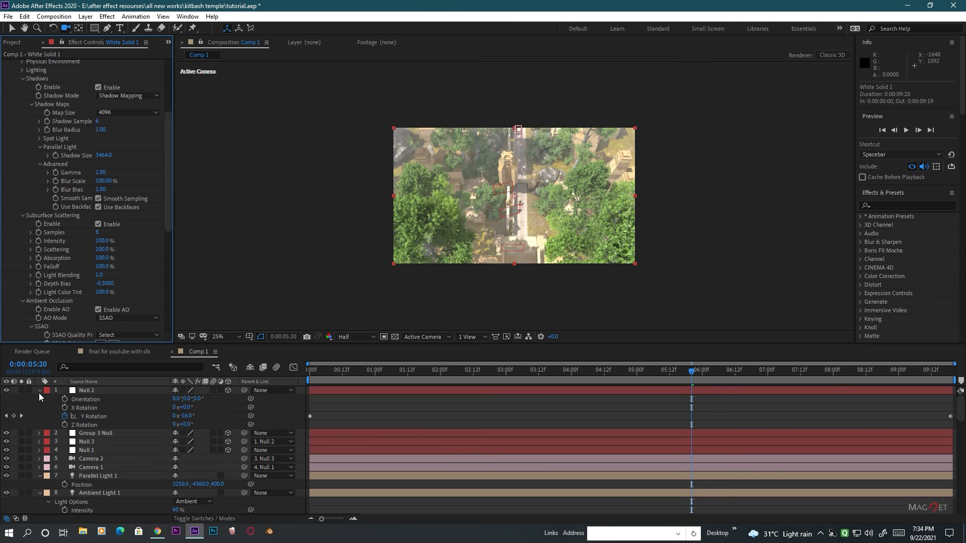
left_click(40, 392)
left_click(40, 442)
left_click(39, 450)
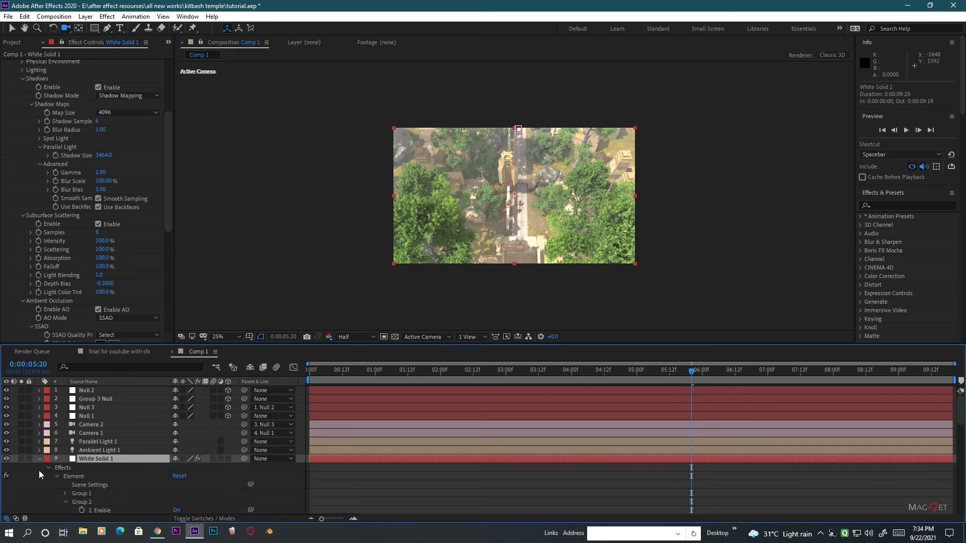
left_click(39, 459)
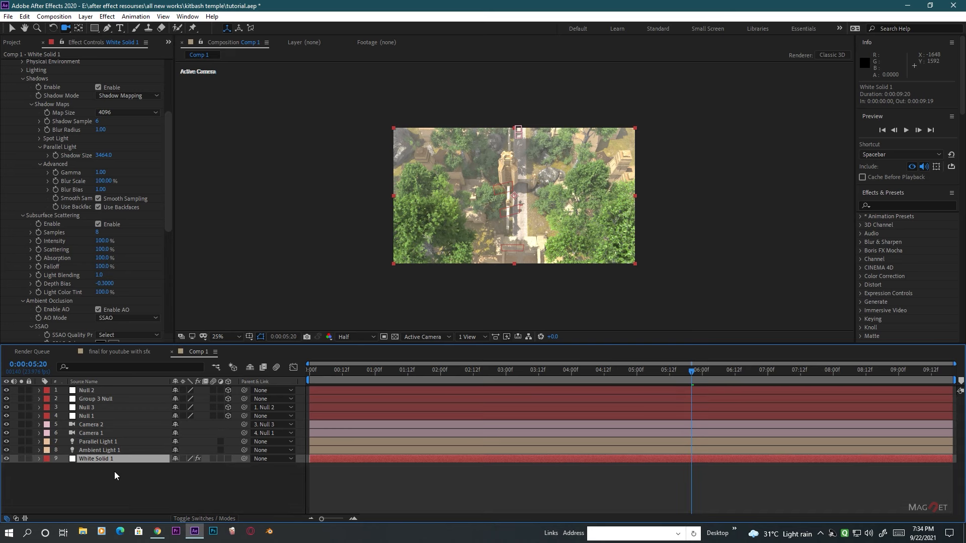
Create a new adjustment layer and move it above Null 2 to the head of the layer stack.
left_click(86, 16)
mouse_move(101, 33)
left_click(273, 94)
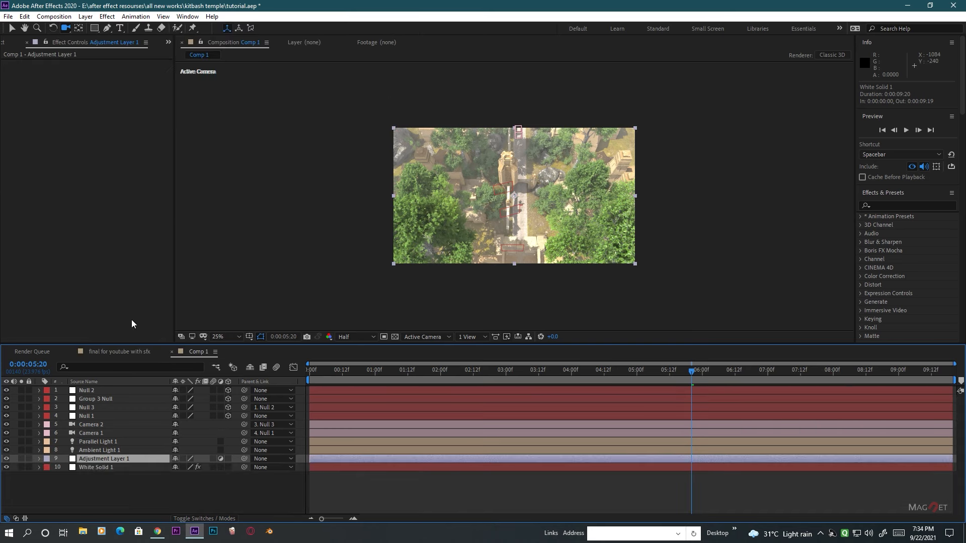
left_click_drag(98, 462, 169, 385)
Apply a Curves effect to Adjustment Layer 1 and shape a gentle S-curve with darker shadows and brighter highlights.
key("period")
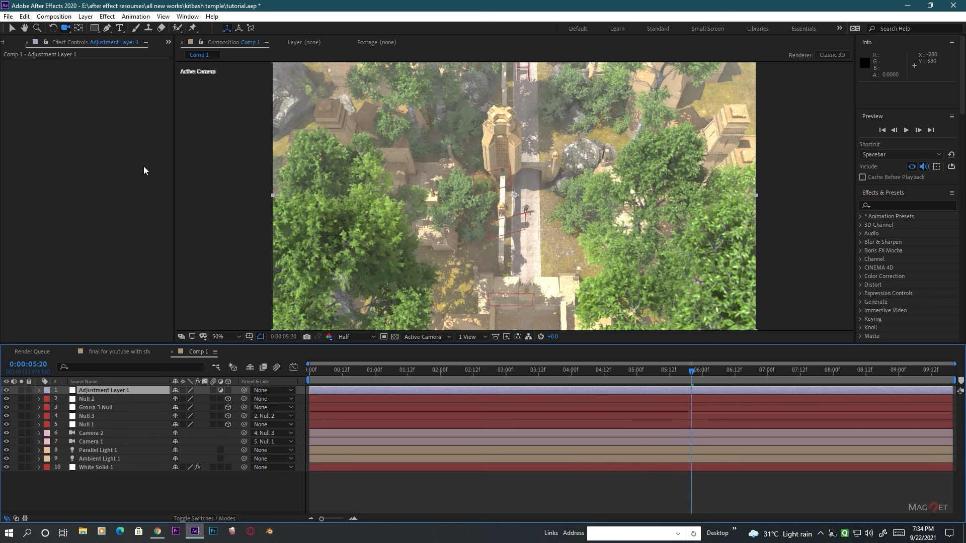
left_click(107, 17)
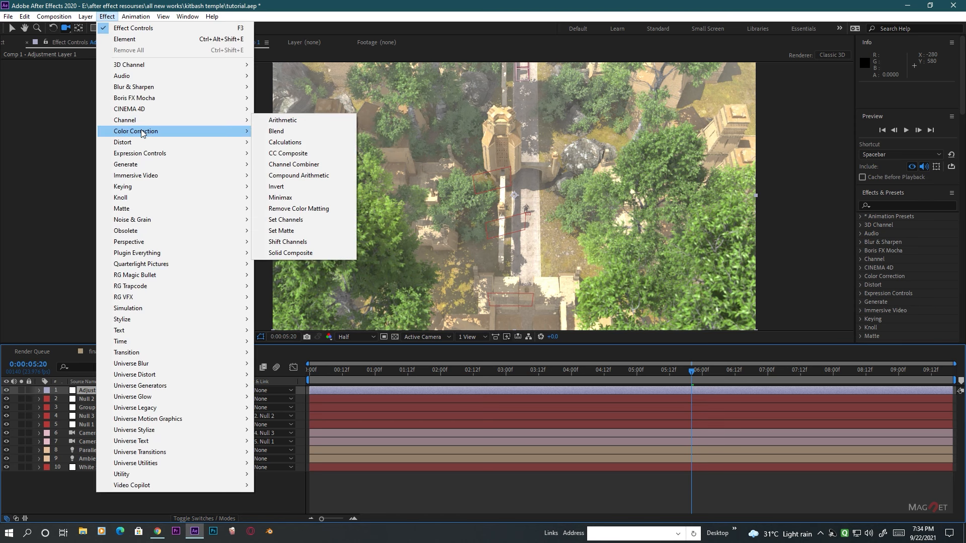
mouse_move(144, 131)
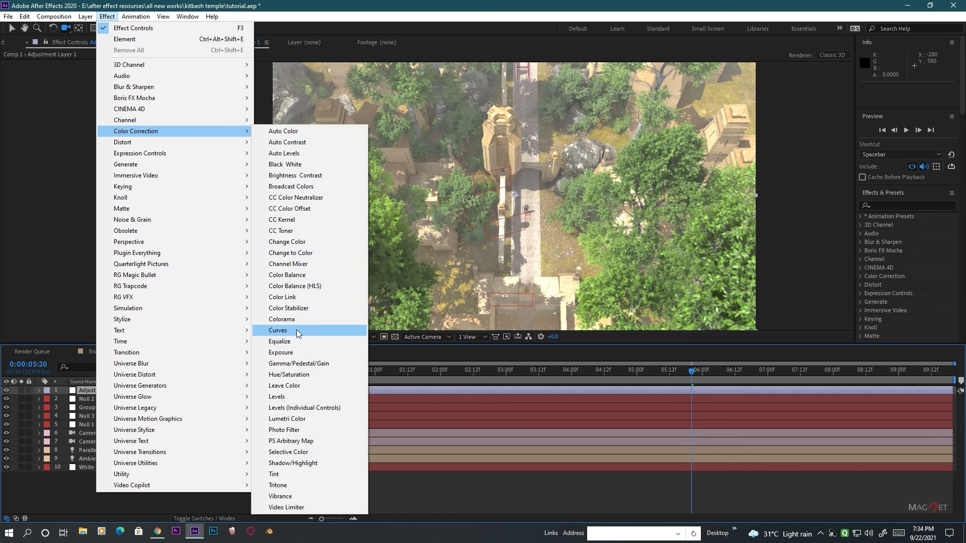
left_click(297, 330)
left_click_drag(66, 198, 58, 199)
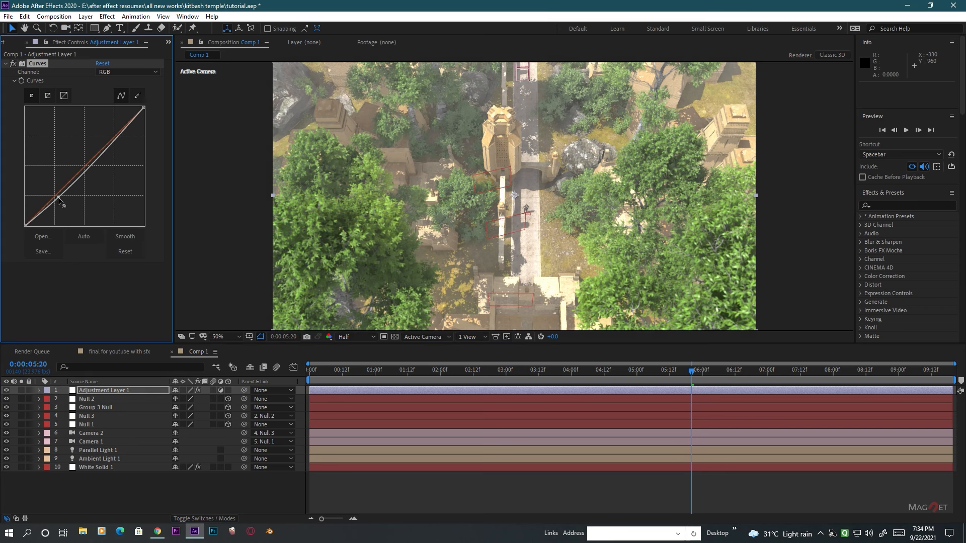
left_click(115, 145)
left_click_drag(110, 139, 110, 135)
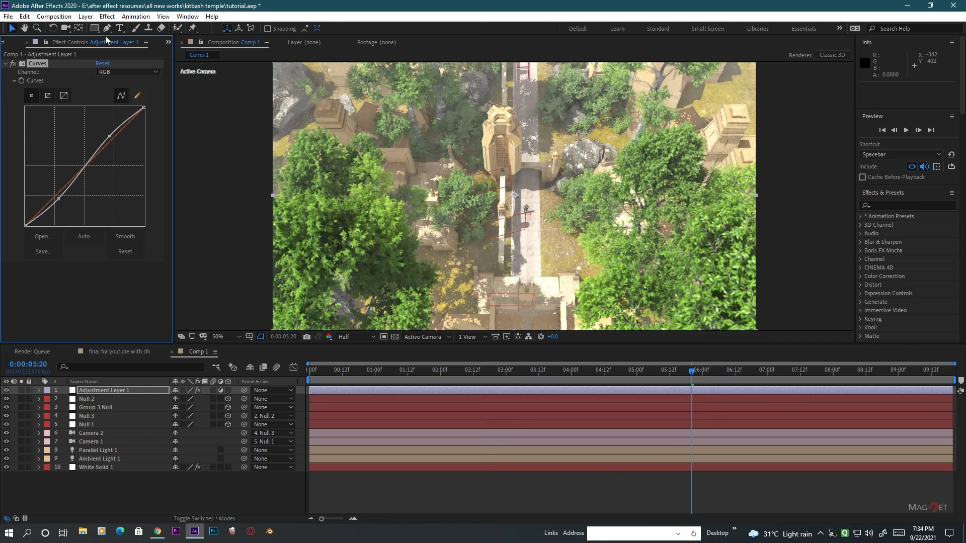
Apply a Tint effect to Adjustment Layer 1 and set Amount to Tint to 22%.
left_click(85, 16)
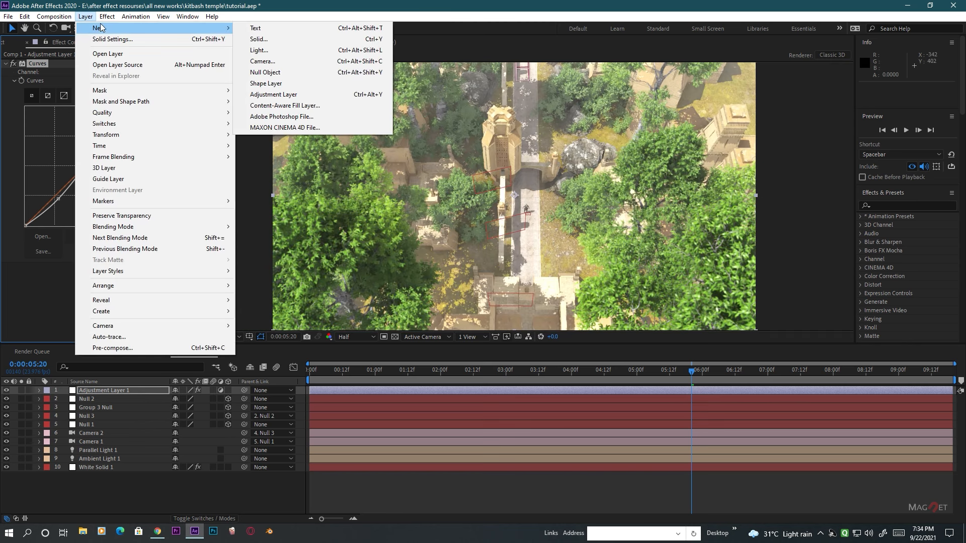
mouse_move(107, 17)
mouse_move(244, 131)
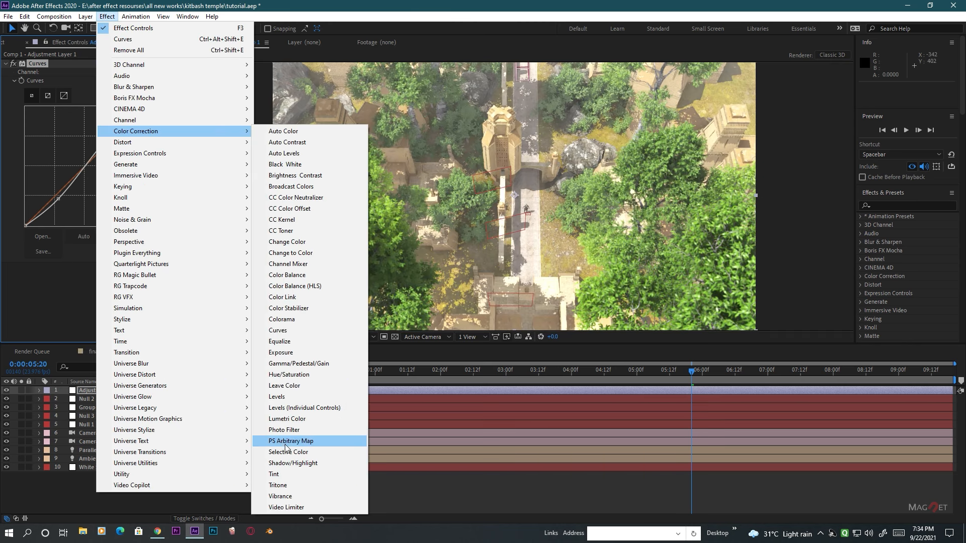
left_click(282, 472)
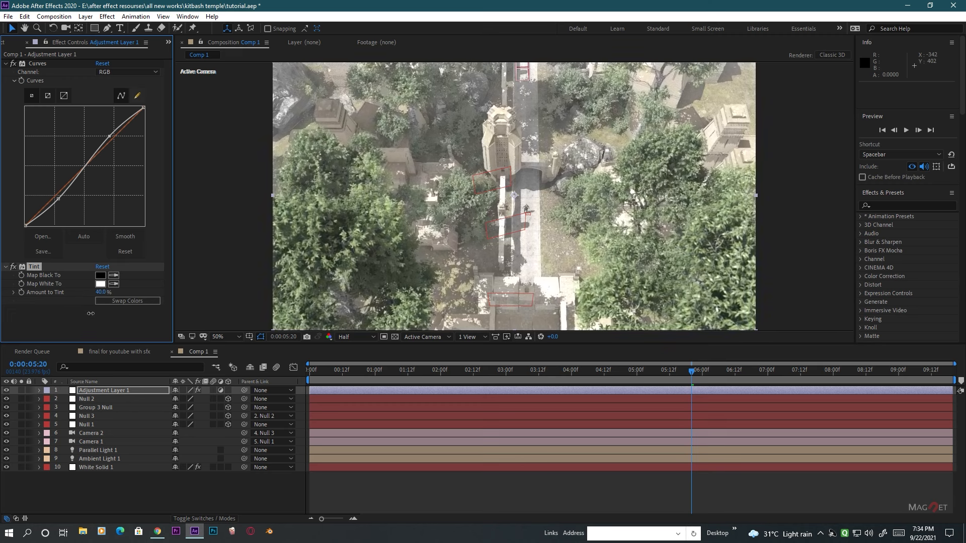
left_click_drag(78, 323, 83, 320)
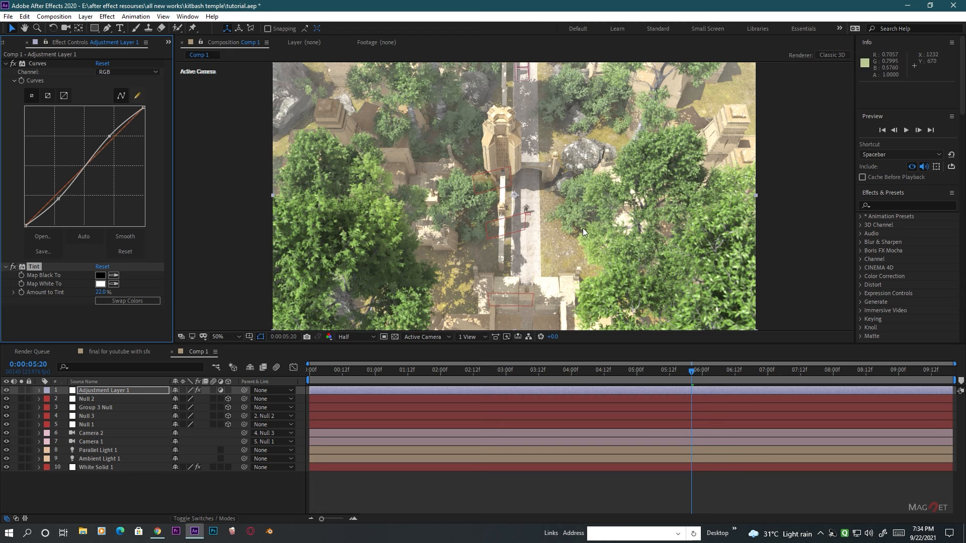
Create a second adjustment layer and apply the RG Magic Bullet Looks effect to it.
left_click(86, 16)
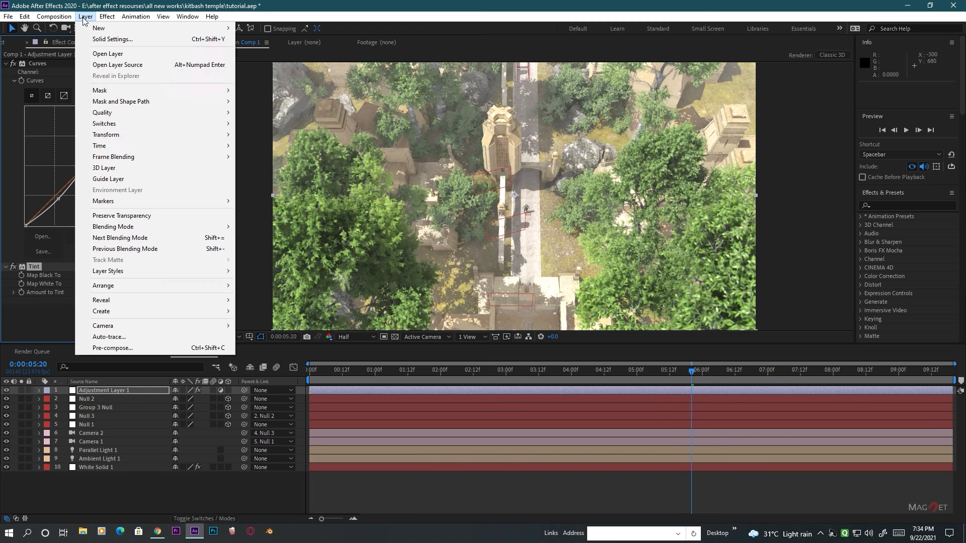
mouse_move(101, 29)
left_click(301, 95)
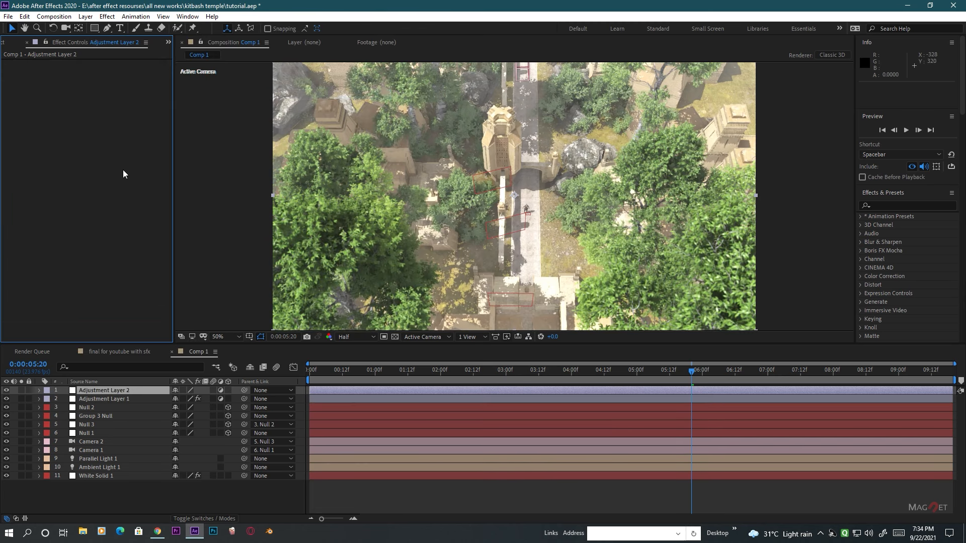
left_click(107, 17)
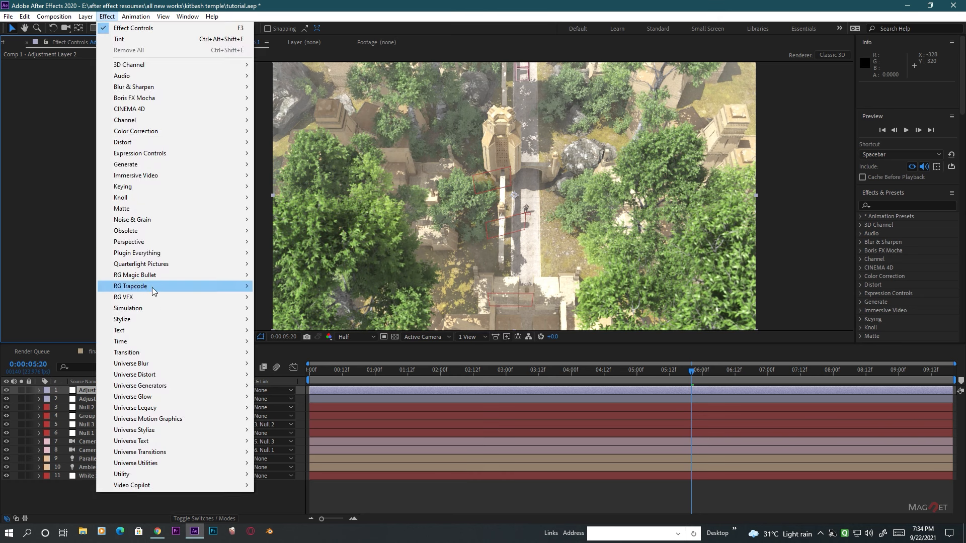
mouse_move(146, 277)
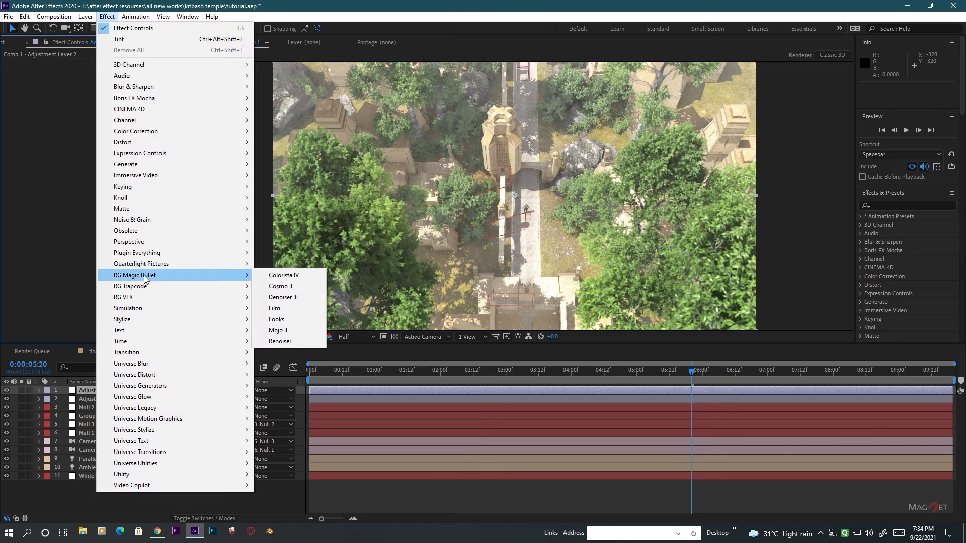
left_click(288, 322)
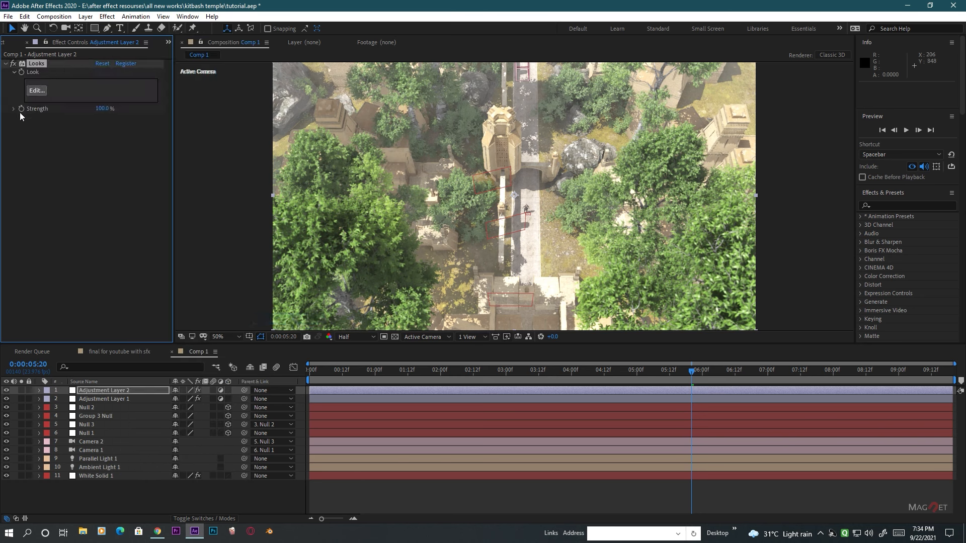
Open the Looks editor, compare the Bennell House and Classic Warm and Fuzzy presets, and choose Optimus from Blockbuster Warm.
left_click(35, 91)
left_click(180, 60)
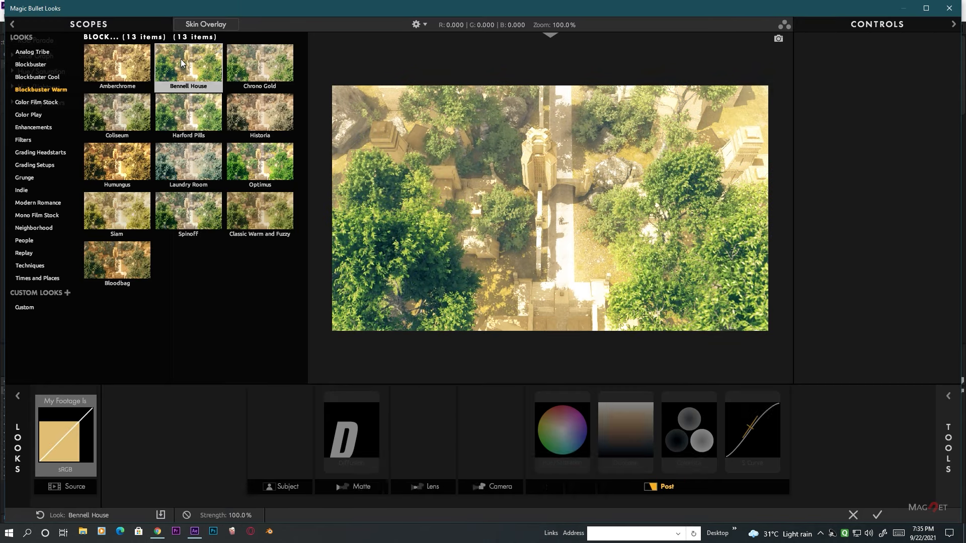
left_click(259, 162)
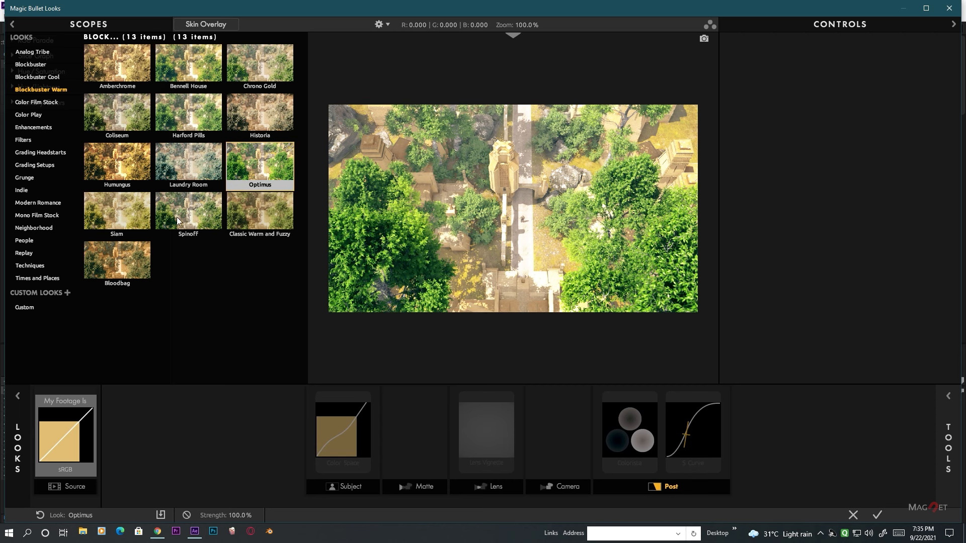
left_click(235, 213)
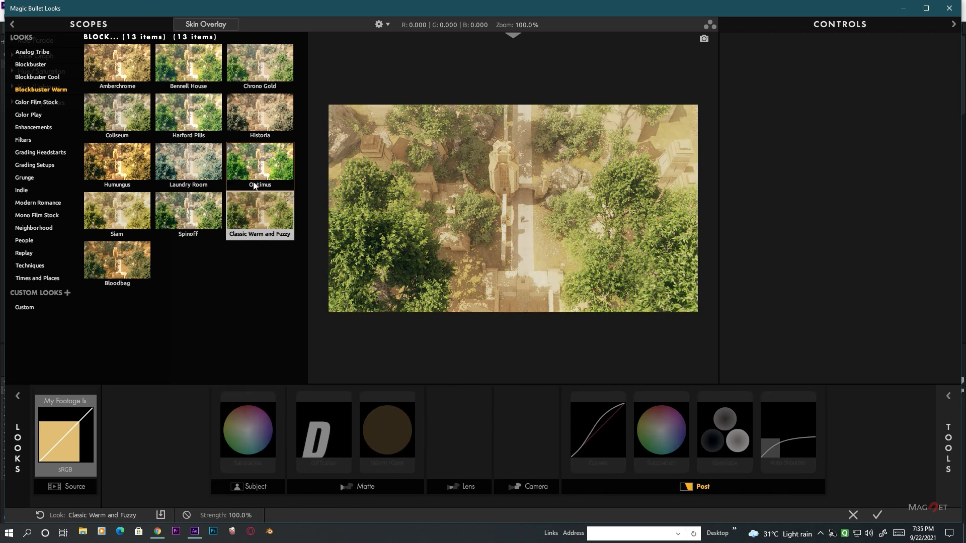
left_click(258, 182)
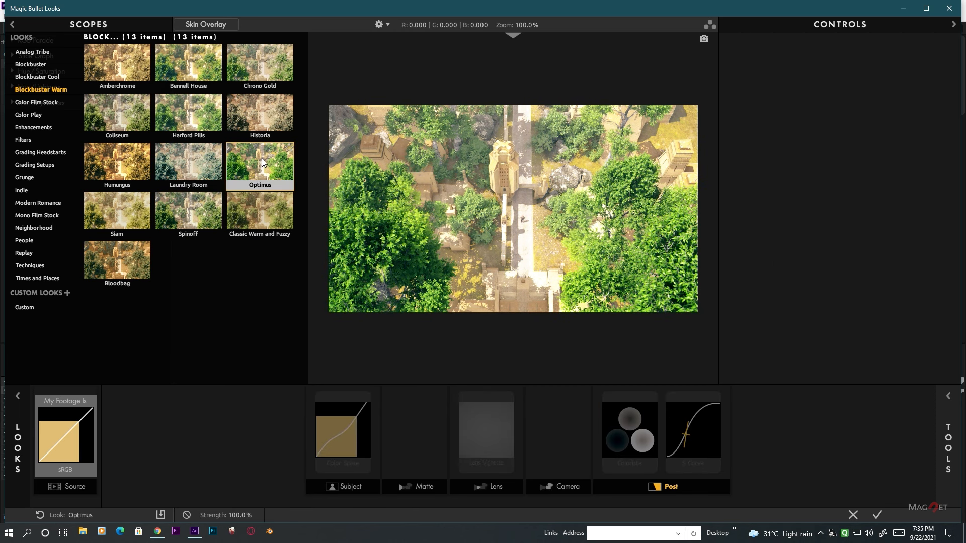
Add a Diffusion tool to the look's Matte stage and set its Size to 0.34%.
left_click(630, 431)
left_click(949, 438)
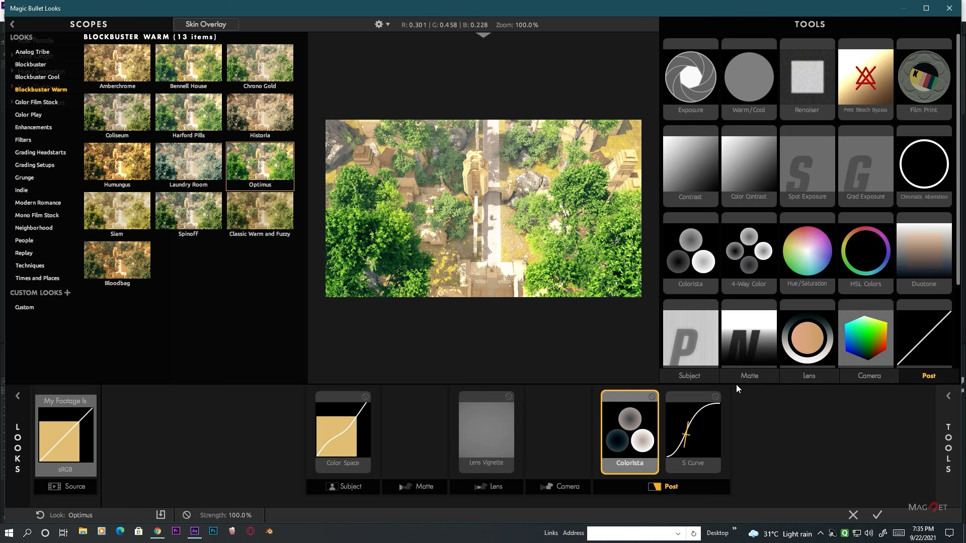
left_click(750, 376)
left_click_drag(862, 92, 396, 228)
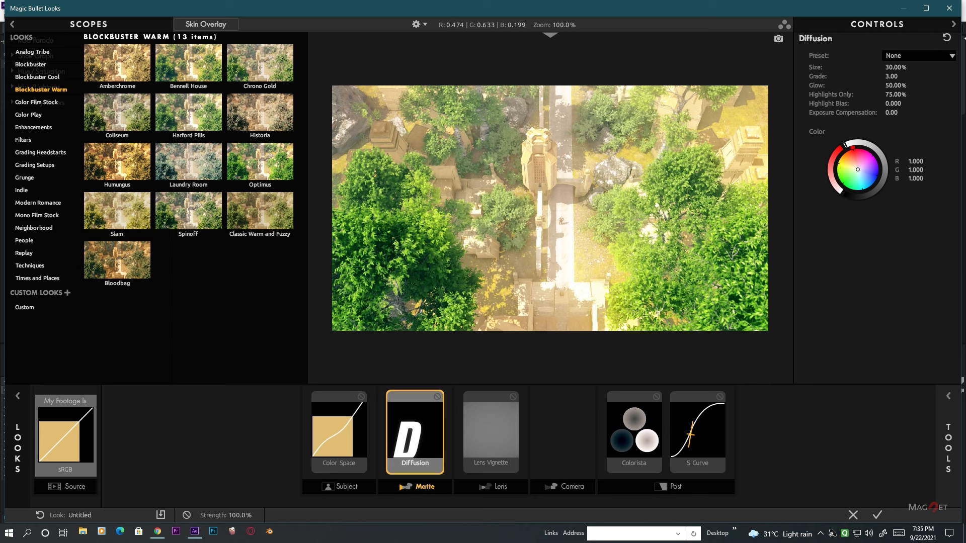
left_click_drag(895, 67, 854, 67)
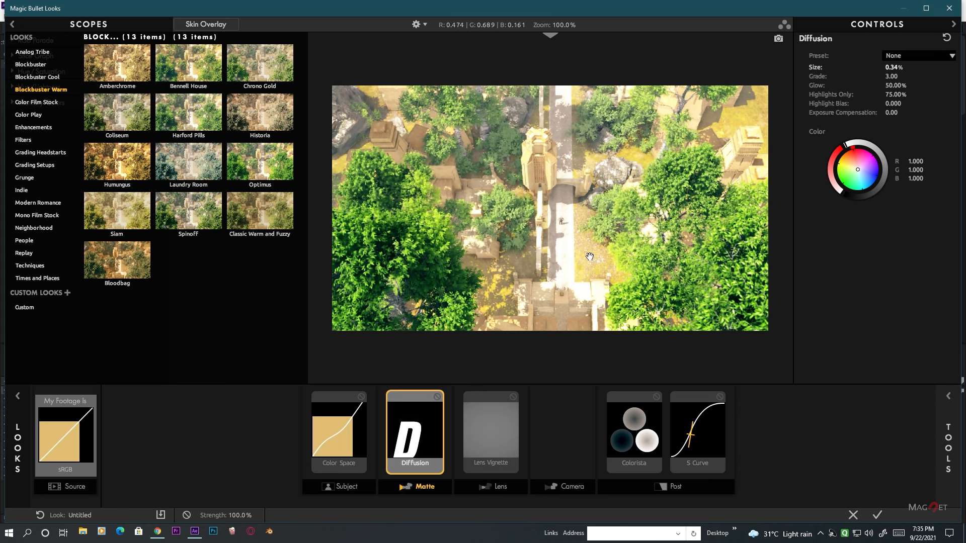
scroll(564, 266, "up", 3)
scroll(560, 262, "down", 3)
scroll(558, 261, "up", 3)
scroll(558, 260, "down", 3)
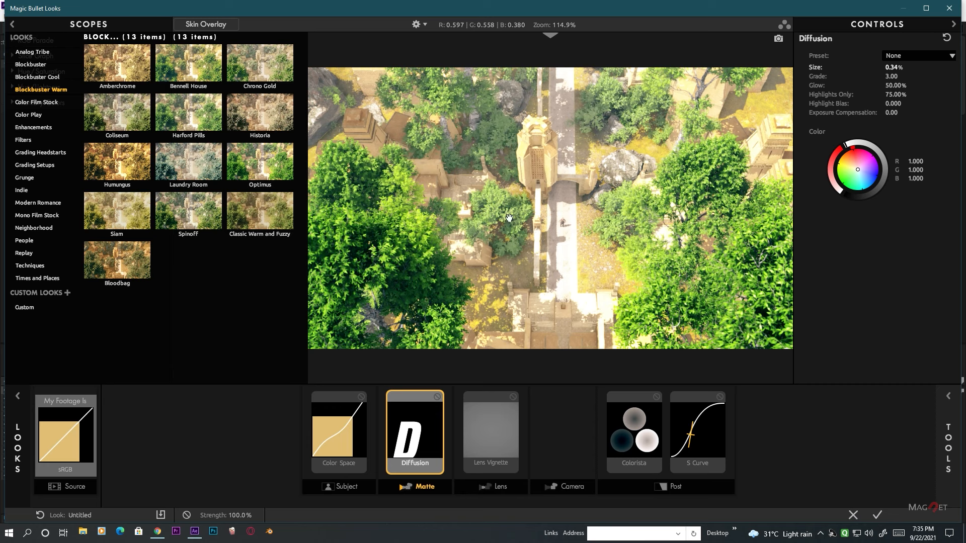
Add a LUT tool to the look's Camera stage and show its controls.
left_click(948, 397)
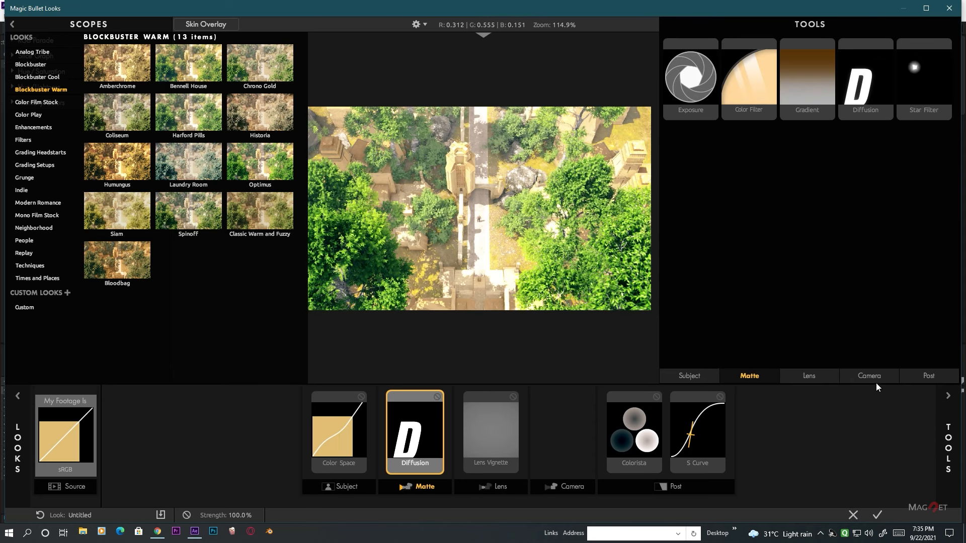
left_click(916, 381)
left_click_drag(874, 340, 514, 222)
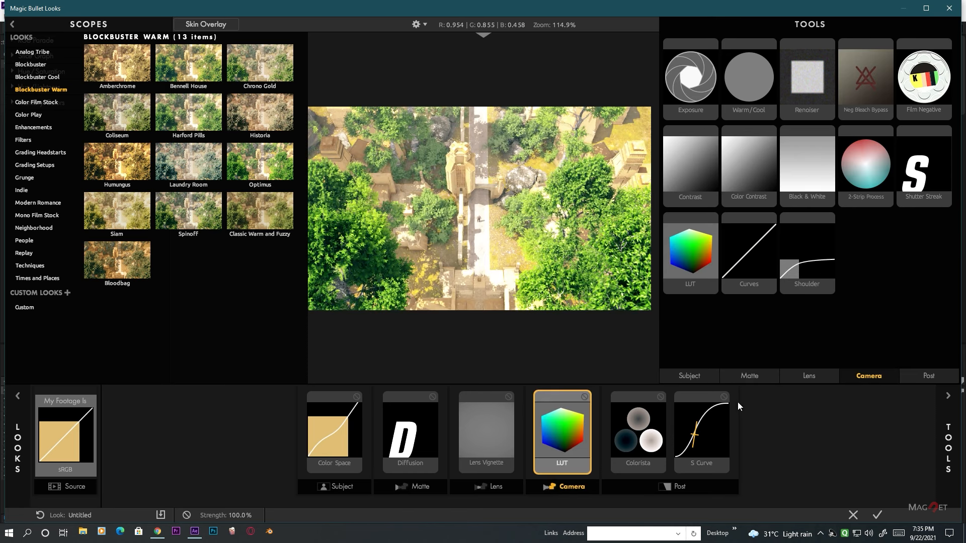
left_click(948, 398)
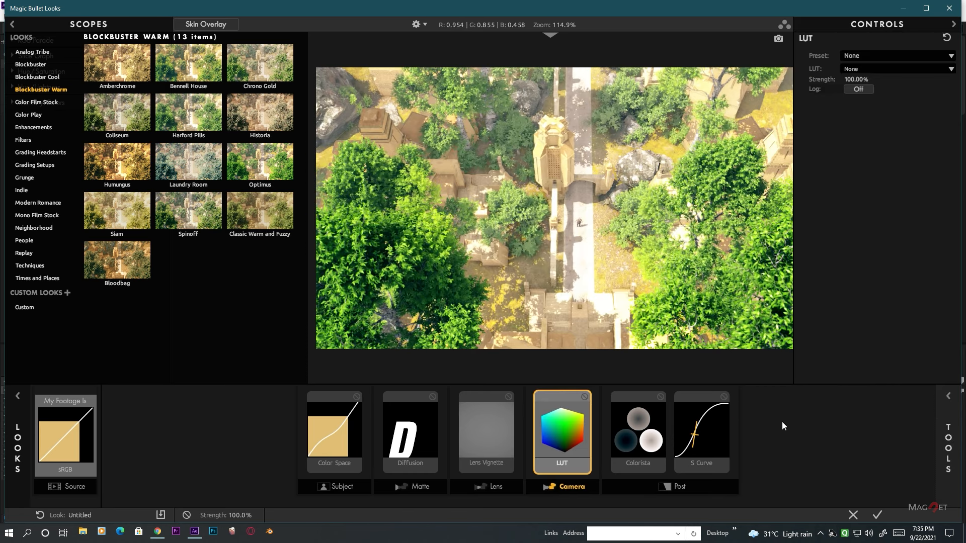
Try the Blue Unity and Polaris LUTs, and settle on Fall Is Here.
left_click(868, 71)
left_click(858, 111)
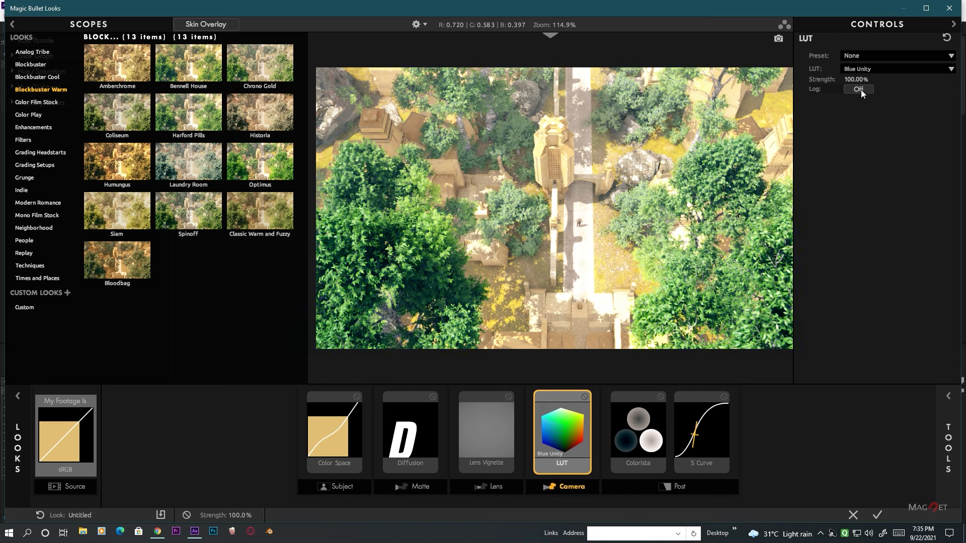
left_click(871, 69)
left_click(856, 173)
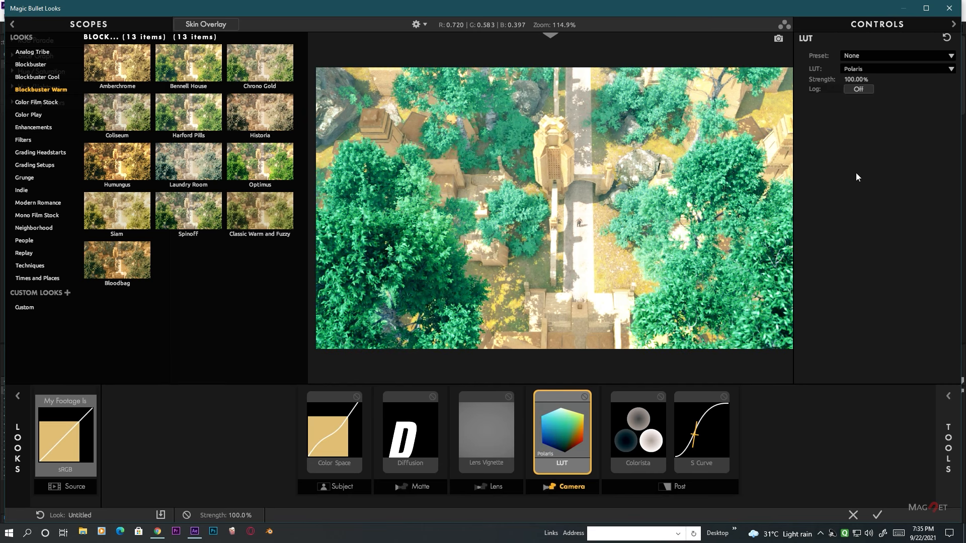
left_click(862, 67)
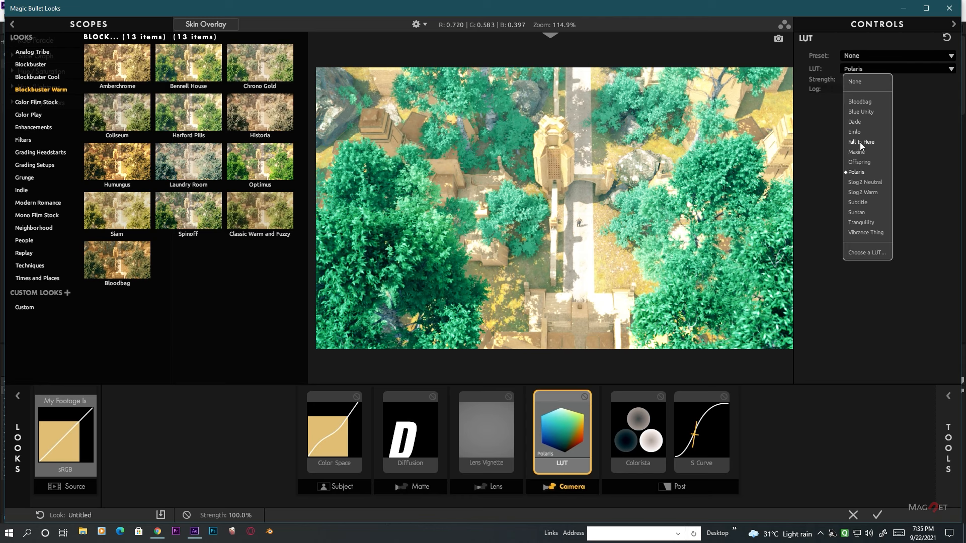
left_click(861, 142)
Reduce the Strength of the Fall Is Here LUT and apply the finished look to Adjustment Layer 2.
scroll(587, 252, "up", 1)
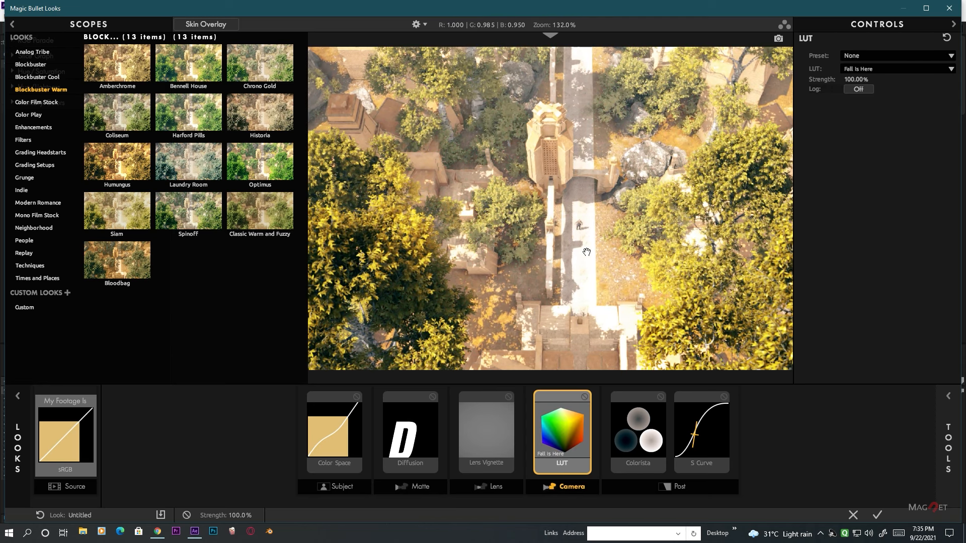
scroll(587, 252, "down", 3)
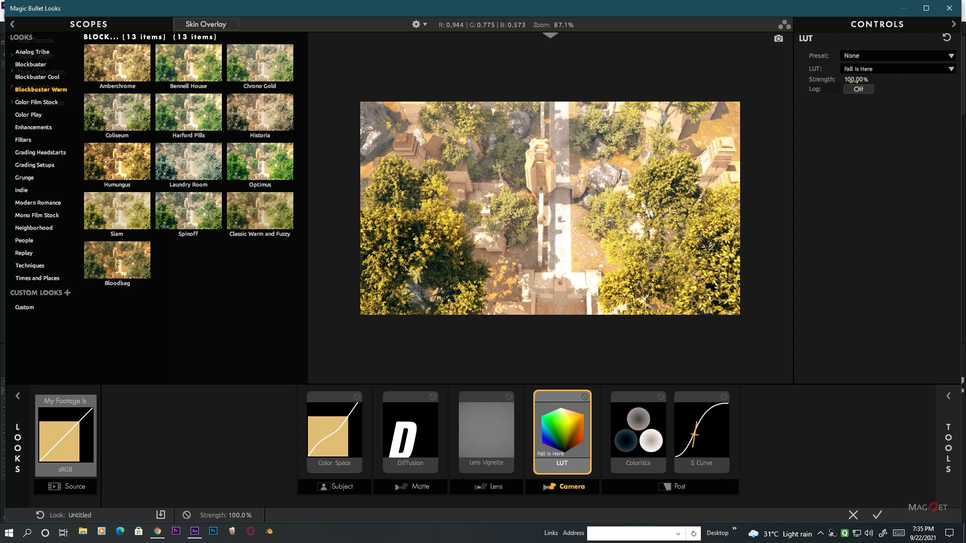
left_click_drag(857, 80, 853, 81)
left_click(877, 515)
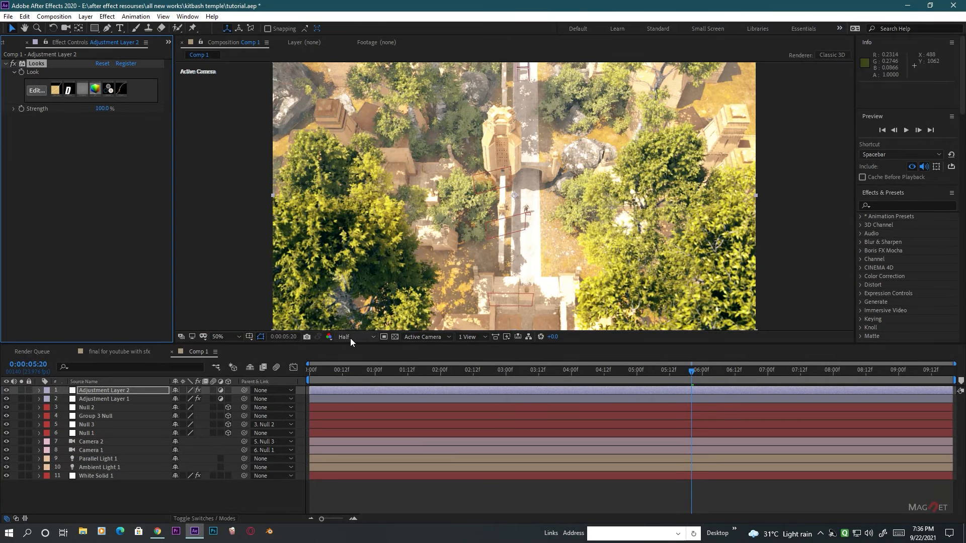
Set the composition's preview resolution to Full and move the current time to 0:00:09:01.
left_click(351, 338)
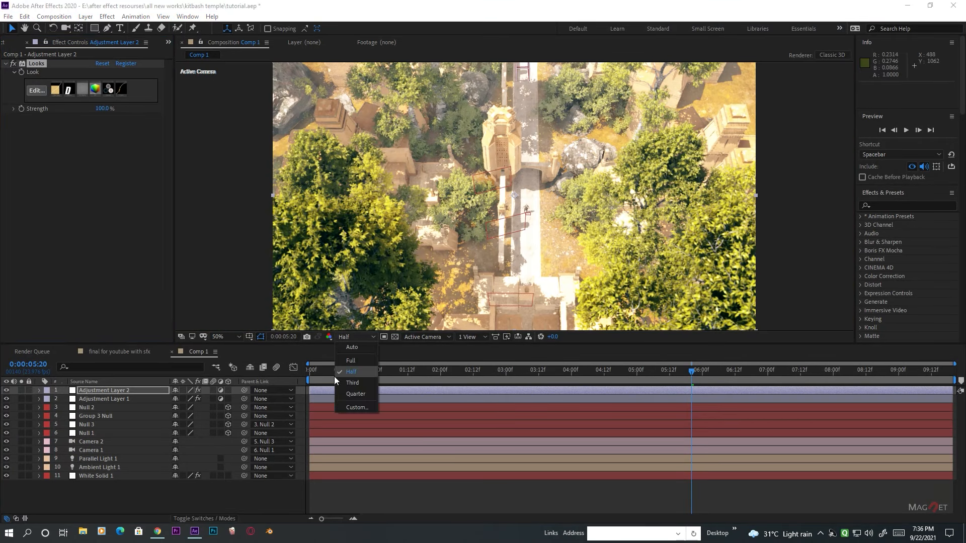
left_click(359, 362)
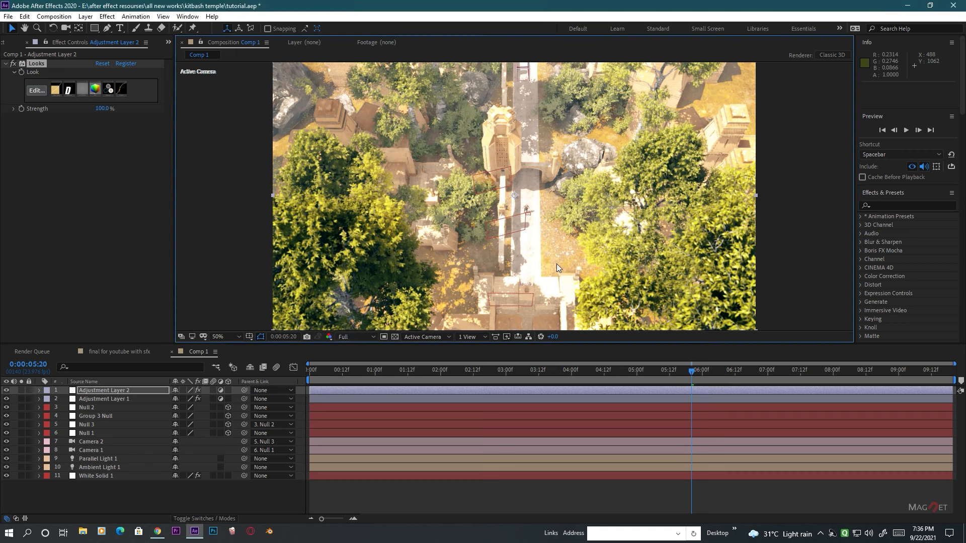
left_click(901, 371)
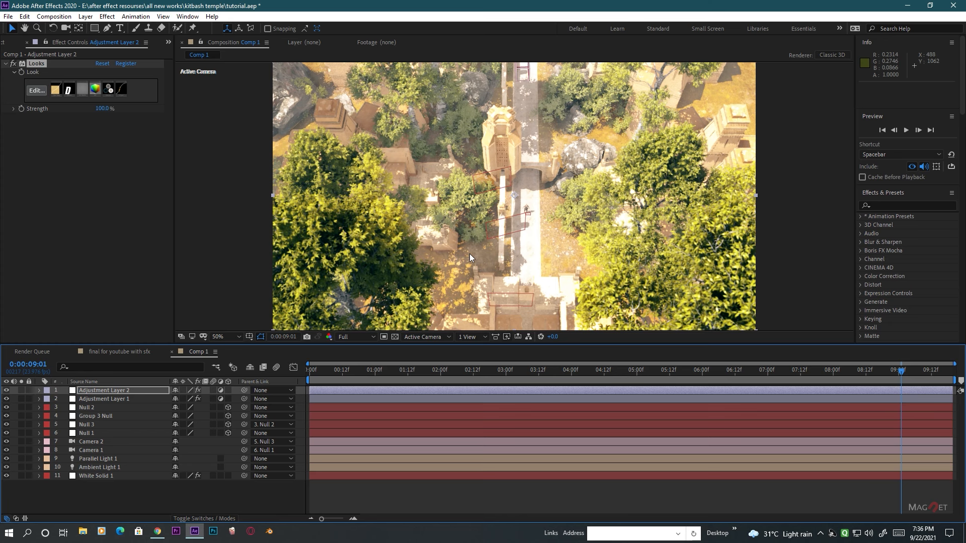
Examine the graded frame at 0:00:09:01 at several magnifications.
key("period")
scroll(579, 270, "down", 2)
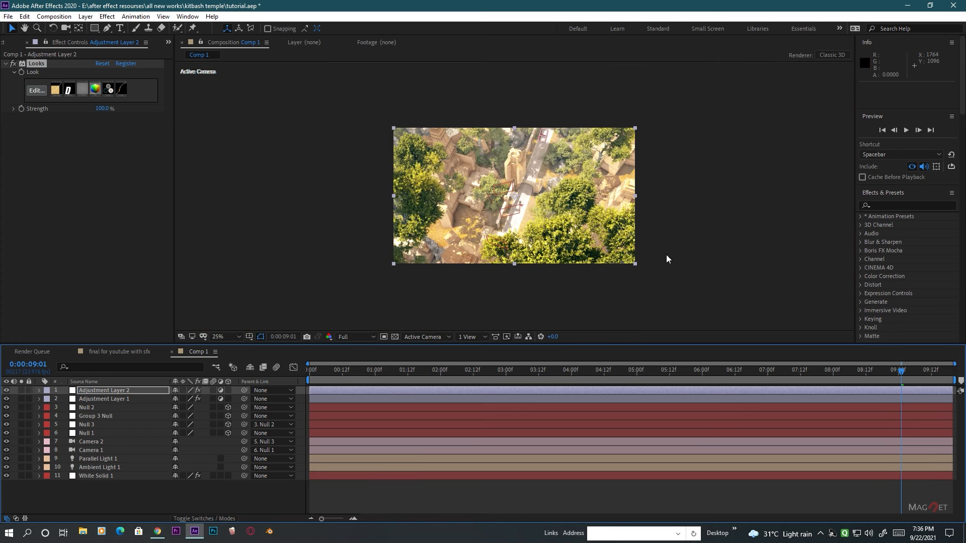
left_click(666, 255)
scroll(552, 248, "up", 2)
scroll(552, 247, "down", 1)
scroll(551, 246, "down", 1)
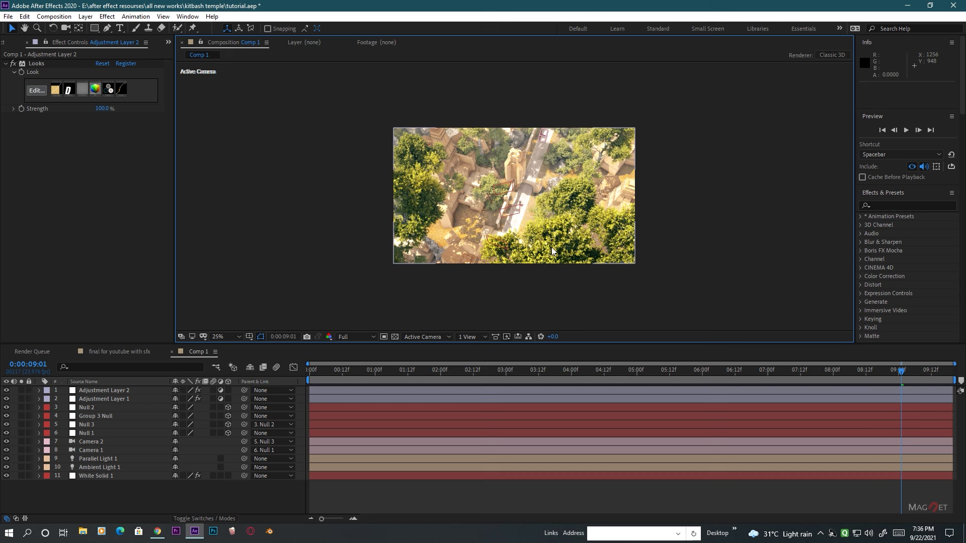
scroll(551, 247, "up", 1)
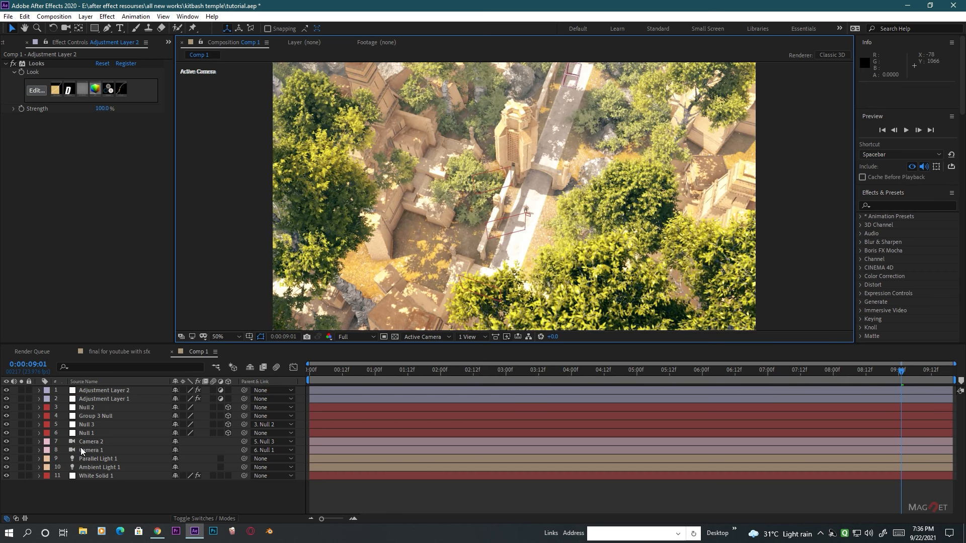
Reveal Camera 2's options, lower the preview resolution to Third, and set the camera's Zoom to 3000 pixels.
left_click(92, 441)
key("a")
key("a")
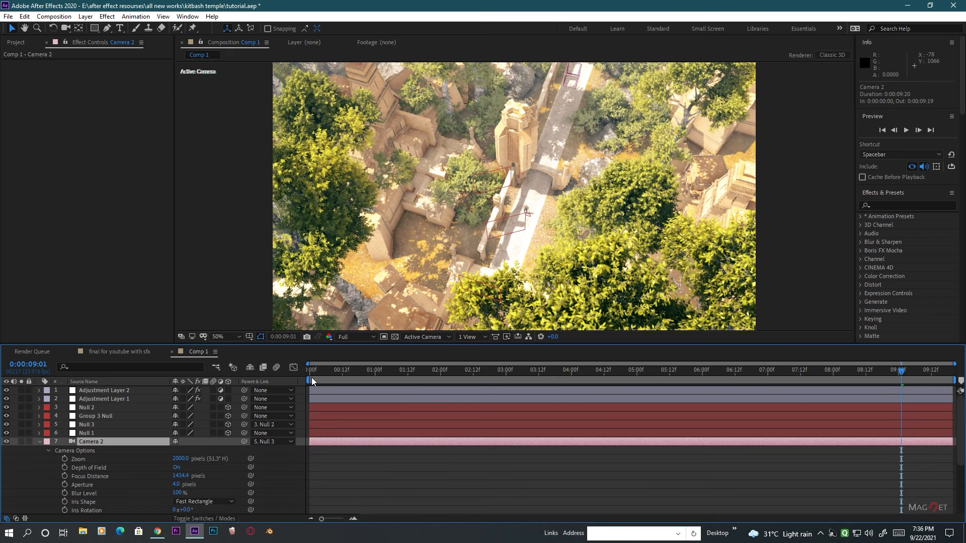
left_click(354, 335)
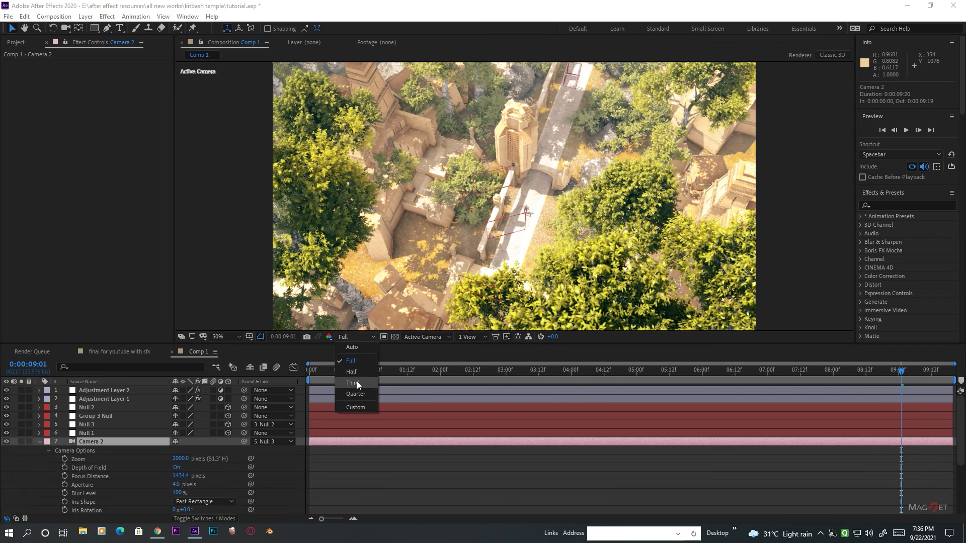
left_click(357, 382)
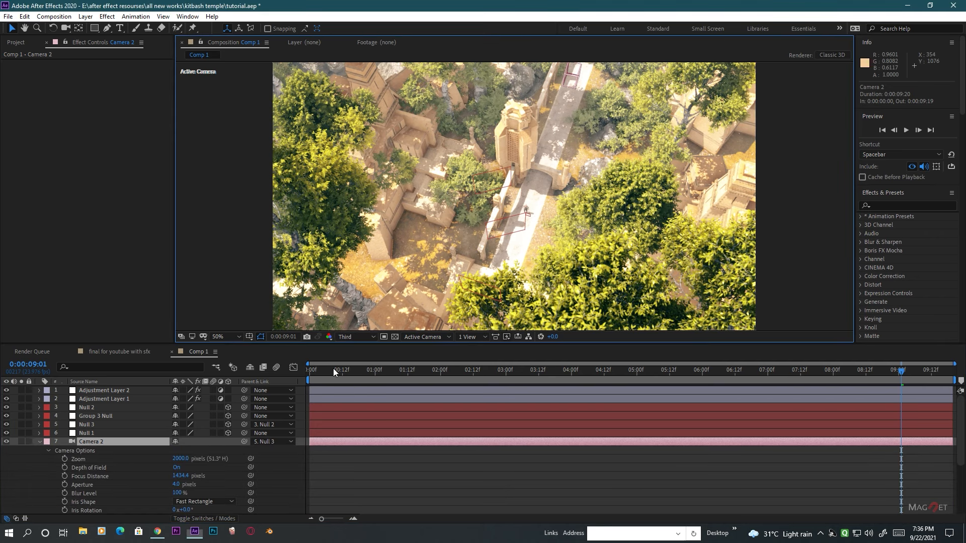
left_click(182, 459)
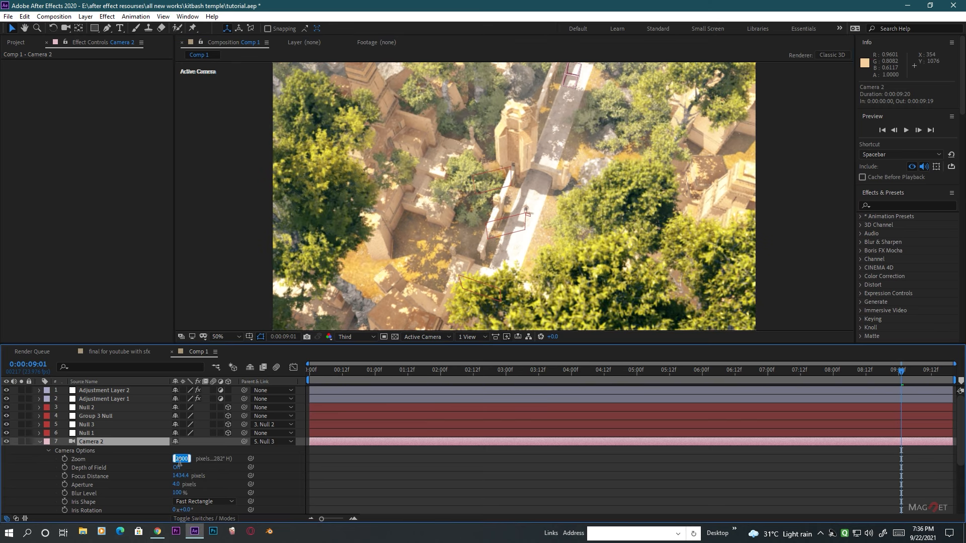
type("3000")
key("Return")
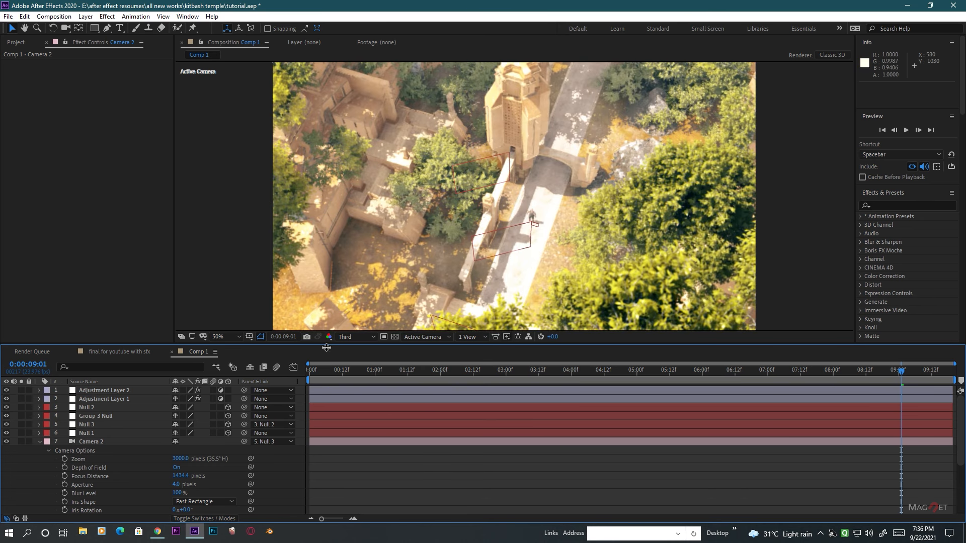
Set the preview resolution to Full and inspect the figure on the path up close.
left_click(352, 335)
left_click(356, 360)
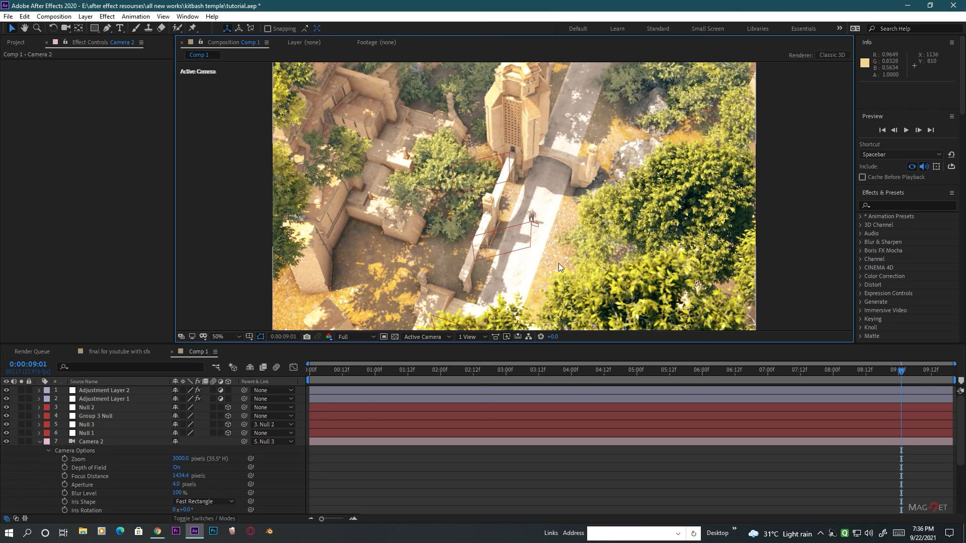
scroll(553, 237, "down", 2)
scroll(527, 242, "up", 3)
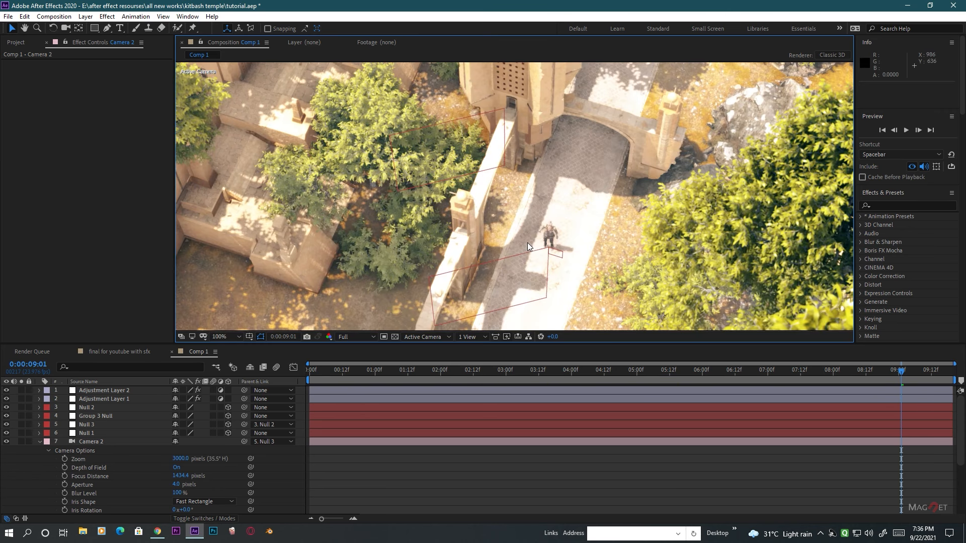
scroll(527, 242, "down", 2)
Enlarge the composition viewer by narrowing the effect controls and shortening the timeline, and recentre the frame.
left_click_drag(174, 194, 99, 188)
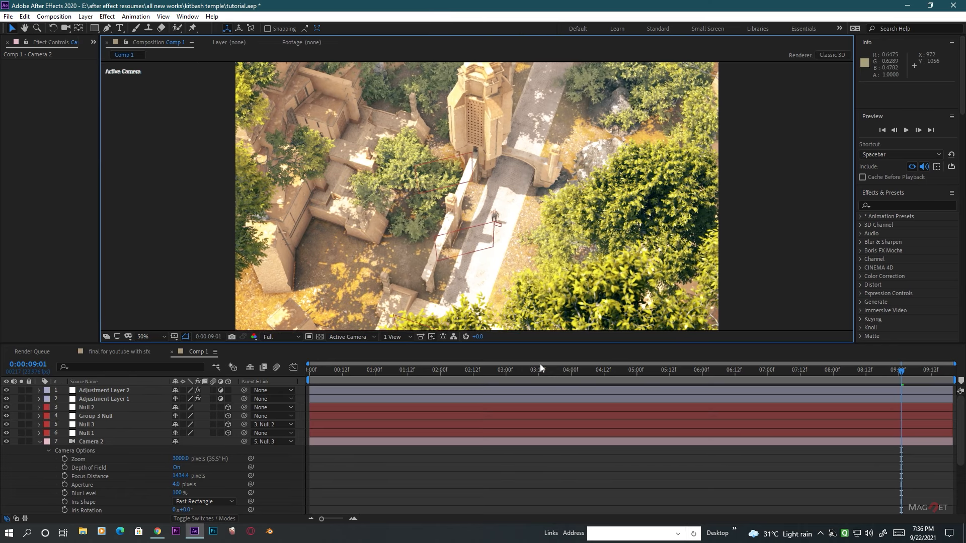
left_click_drag(484, 343, 477, 418)
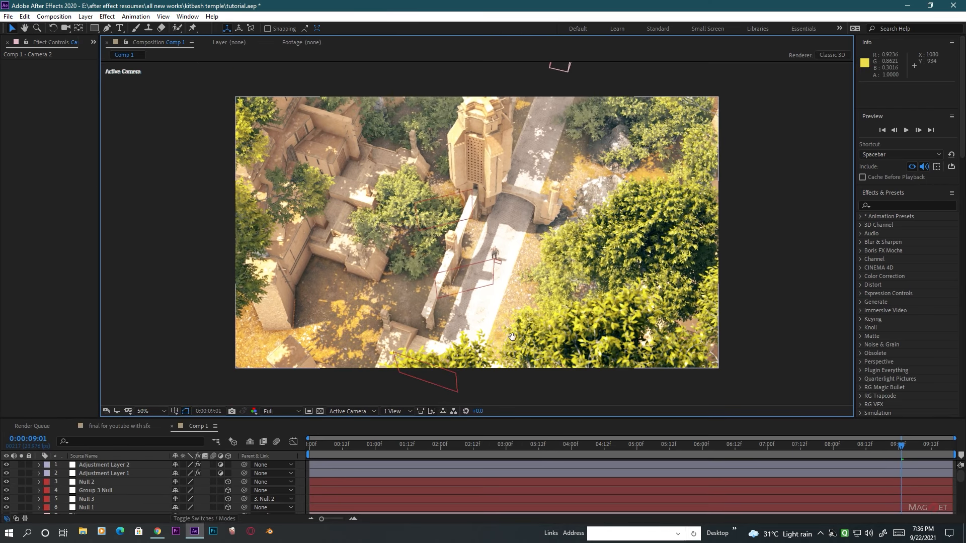
left_click_drag(500, 330, 555, 322)
scroll(554, 321, "up", 1)
scroll(554, 321, "down", 1)
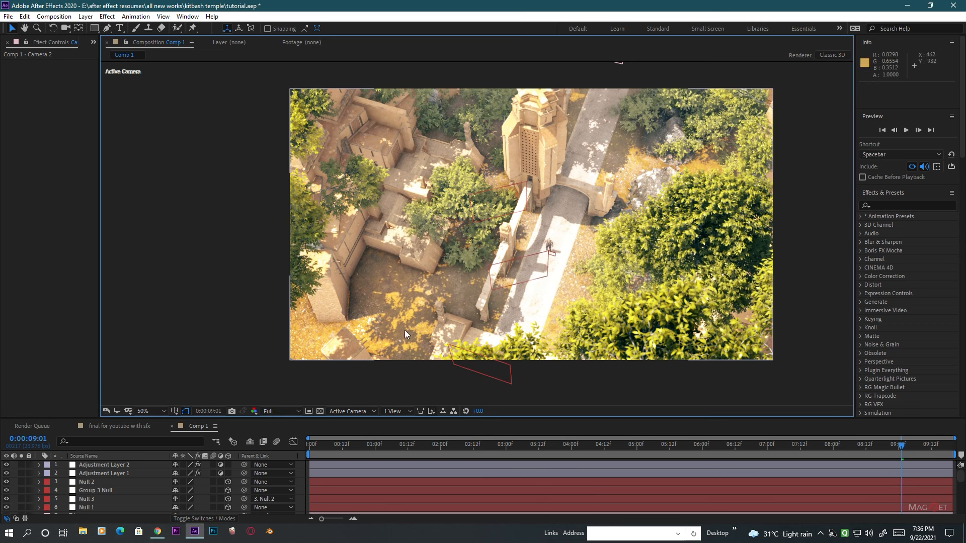
Show White Solid 1's Element effect with wider effect controls and open its Scene Setup.
scroll(108, 484, "down", 5)
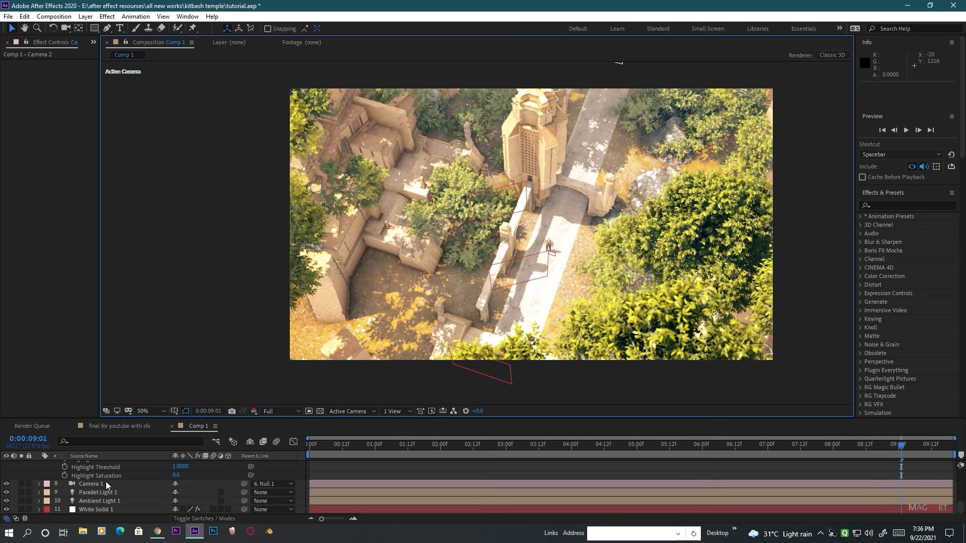
left_click(97, 510)
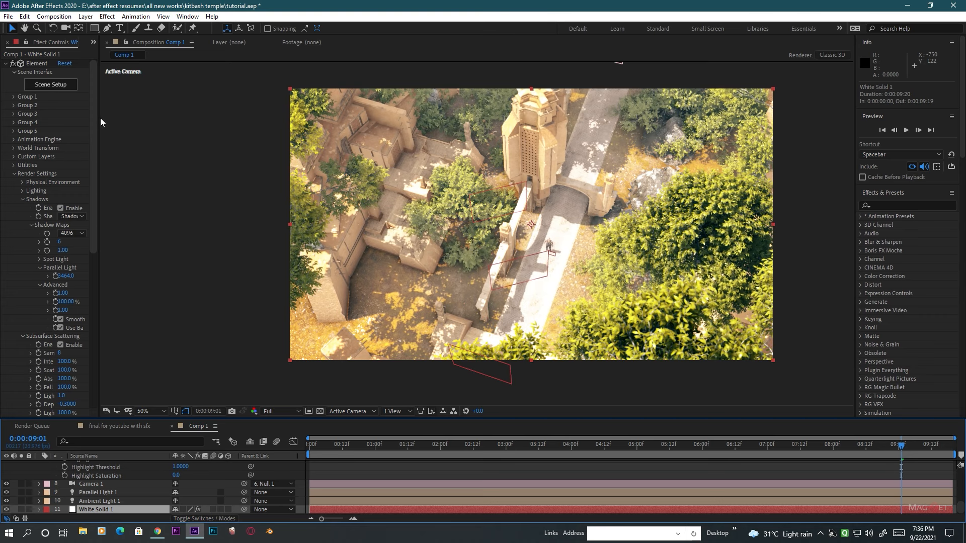
left_click_drag(102, 116, 180, 113)
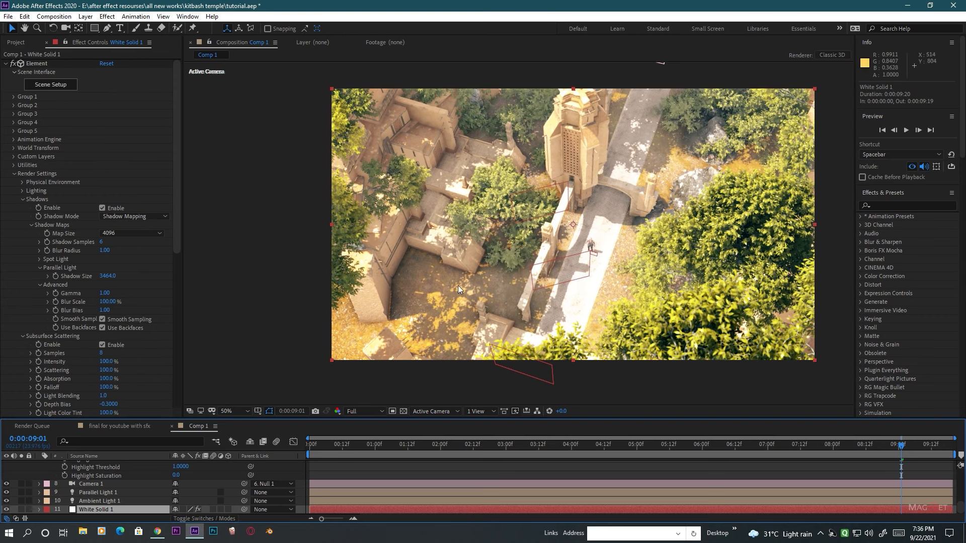
left_click(51, 85)
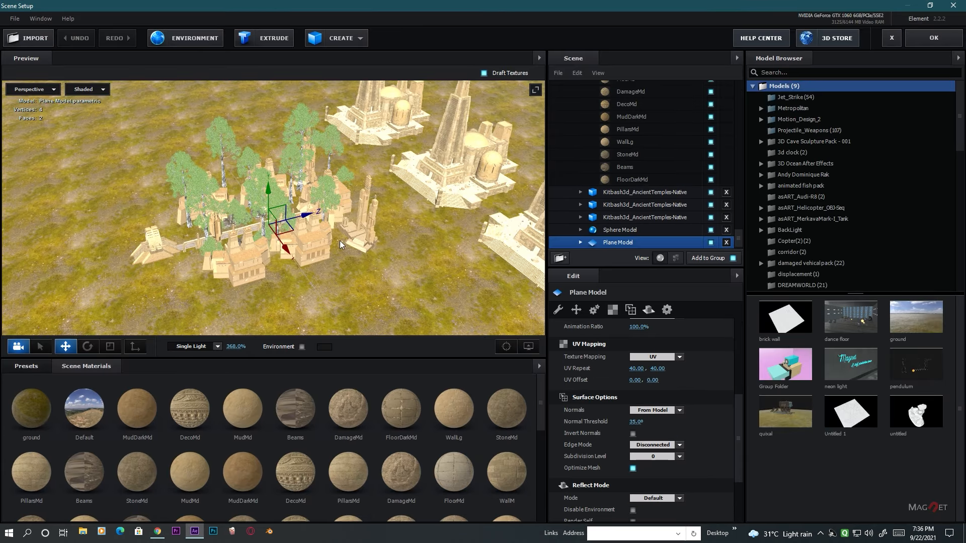
Duplicate the Nordic Beach Rocks model beside the path and place the copy farther along, near the temple steps.
left_click_drag(340, 241, 313, 168)
scroll(327, 184, "up", 5)
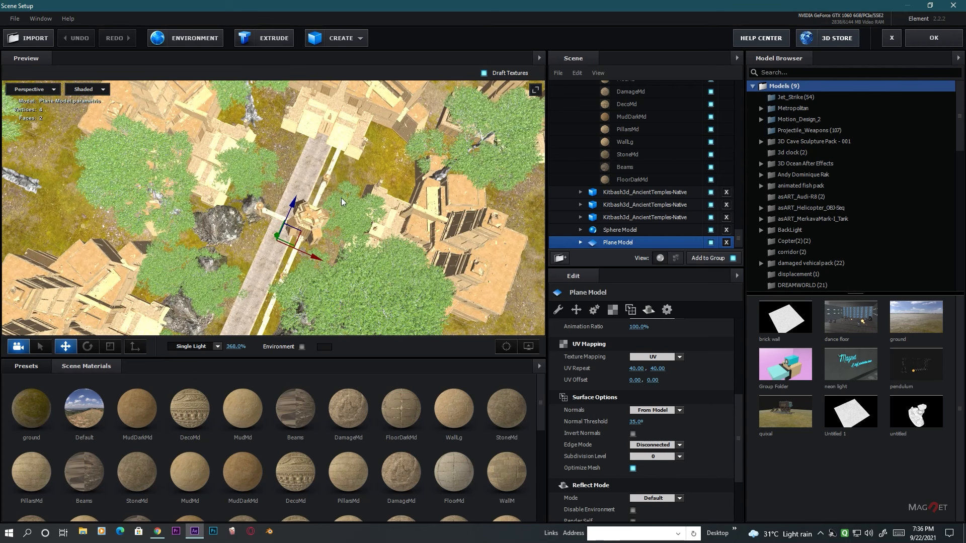
left_click_drag(341, 197, 347, 199)
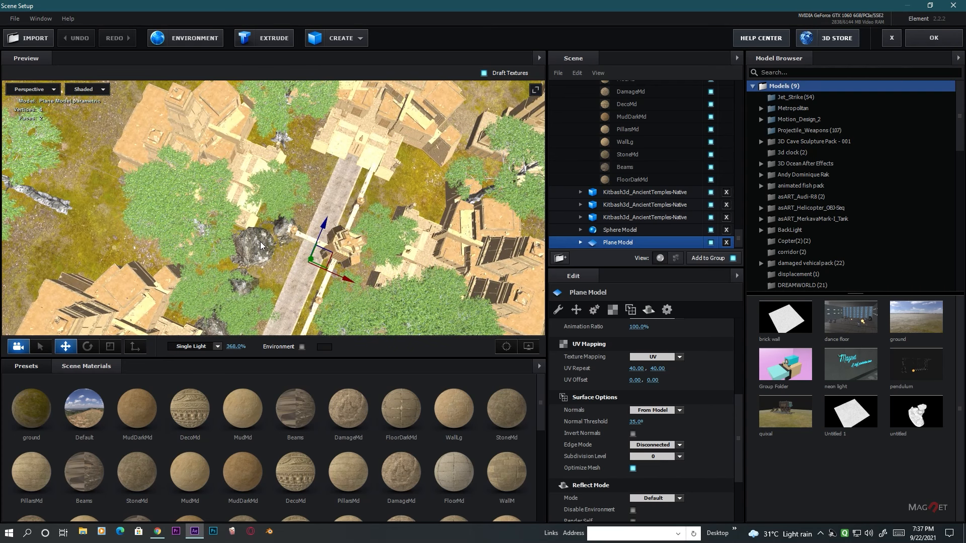
left_click(255, 242)
scroll(648, 121, "up", 3)
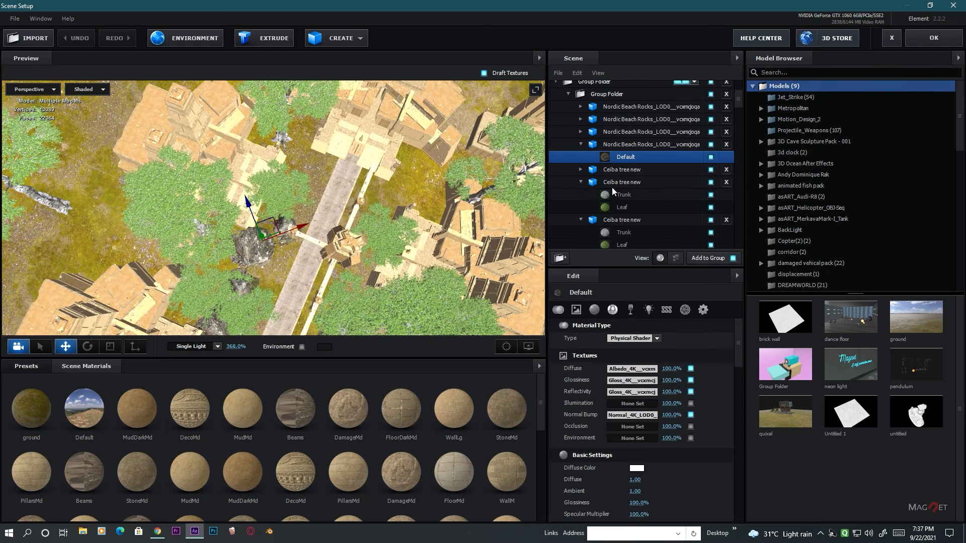
left_click(627, 146)
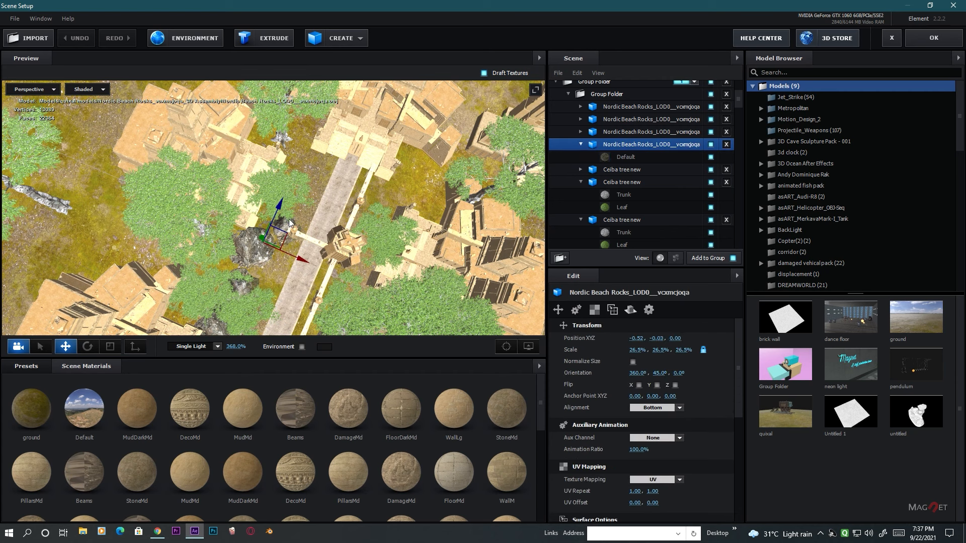
left_click_drag(278, 208, 315, 130)
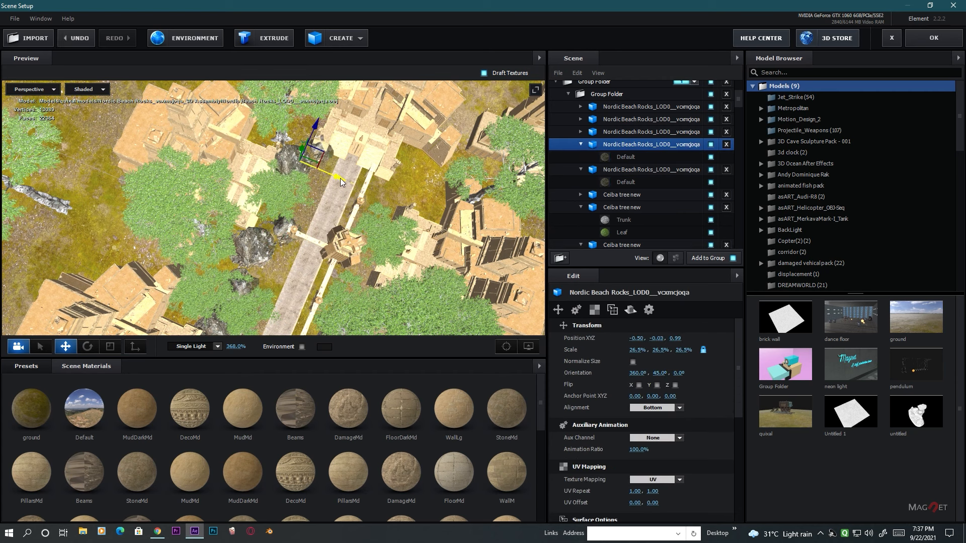
Place another copy of the rock on the opposite side of the path and rotate it about its vertical axis.
left_click_drag(335, 176, 444, 222)
left_click(88, 346)
left_click_drag(385, 249, 423, 222)
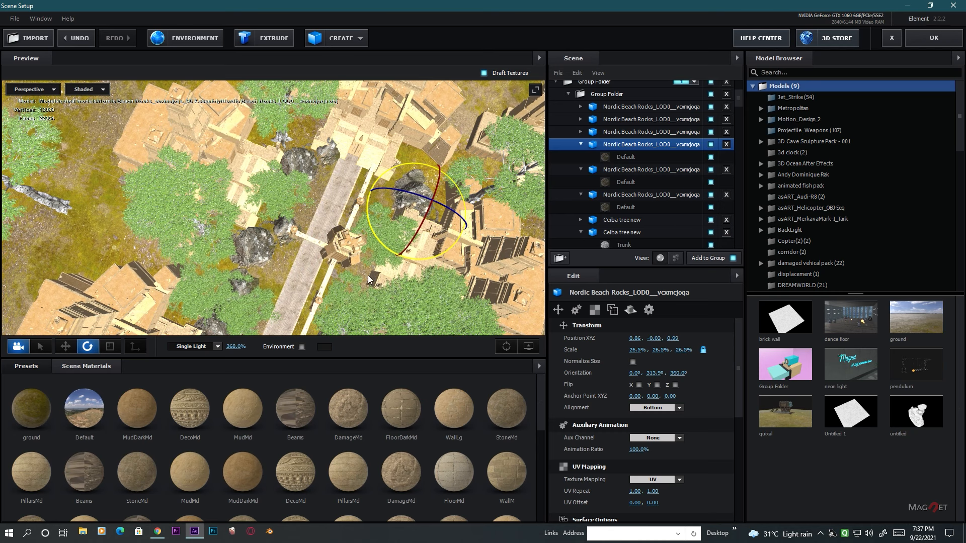
Duplicate the Ceiba tree beside the gate tower, place copies around the new rock, and apply the scene changes.
left_click(66, 347)
left_click(386, 200)
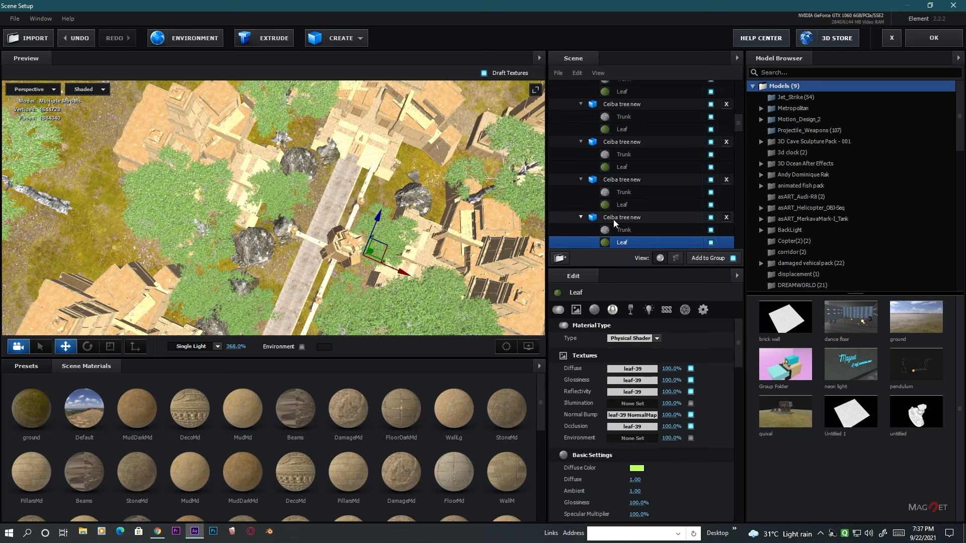
left_click_drag(387, 200, 414, 129)
left_click_drag(441, 194, 424, 242)
key("ctrl+d")
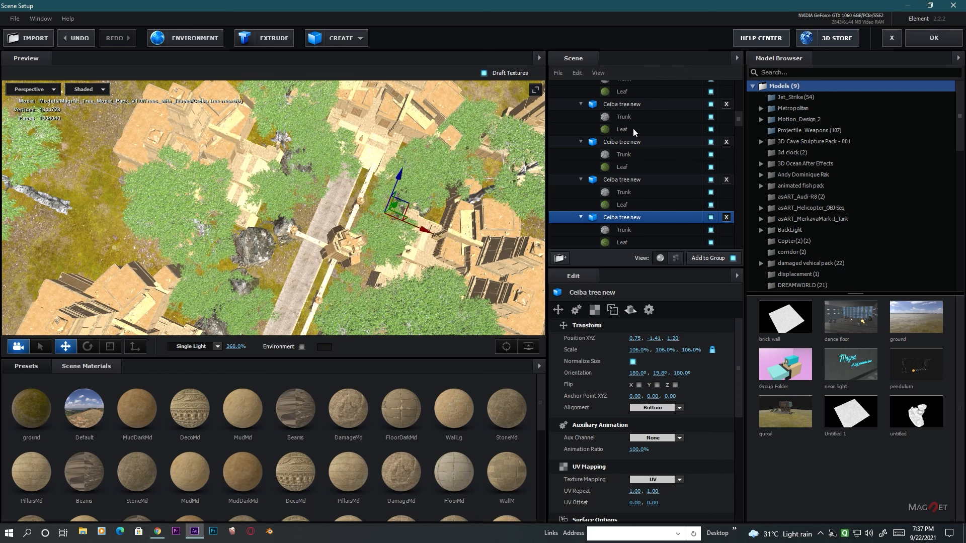
left_click(932, 39)
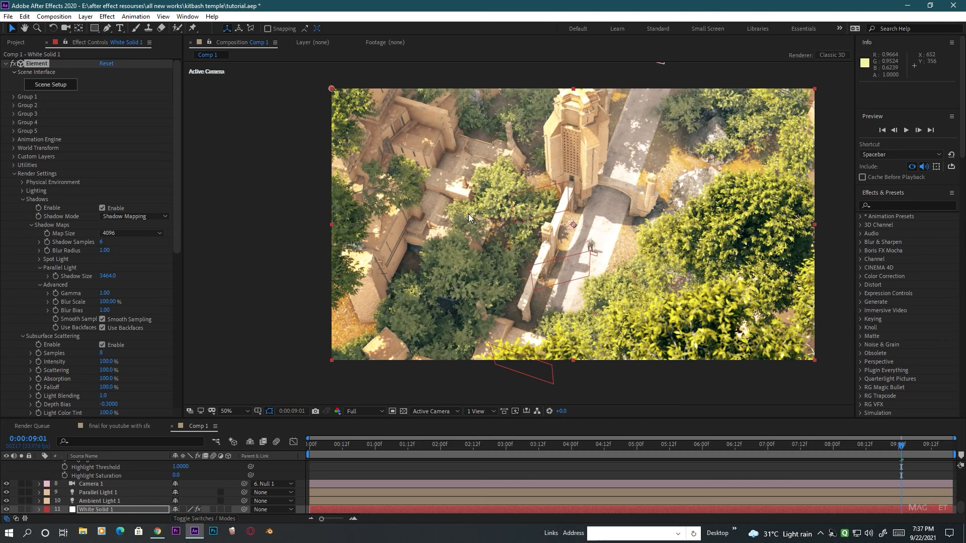
Inspect the added trees in the rendered frame and check the shot at 0:00:04:23.
scroll(476, 297, "up", 2)
scroll(468, 287, "down", 2)
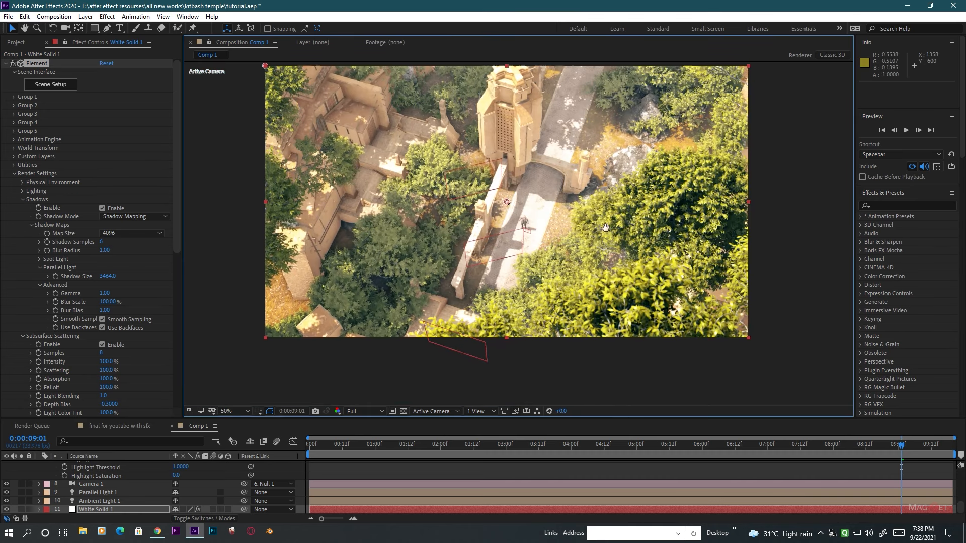
scroll(554, 242, "down", 2)
scroll(572, 257, "up", 2)
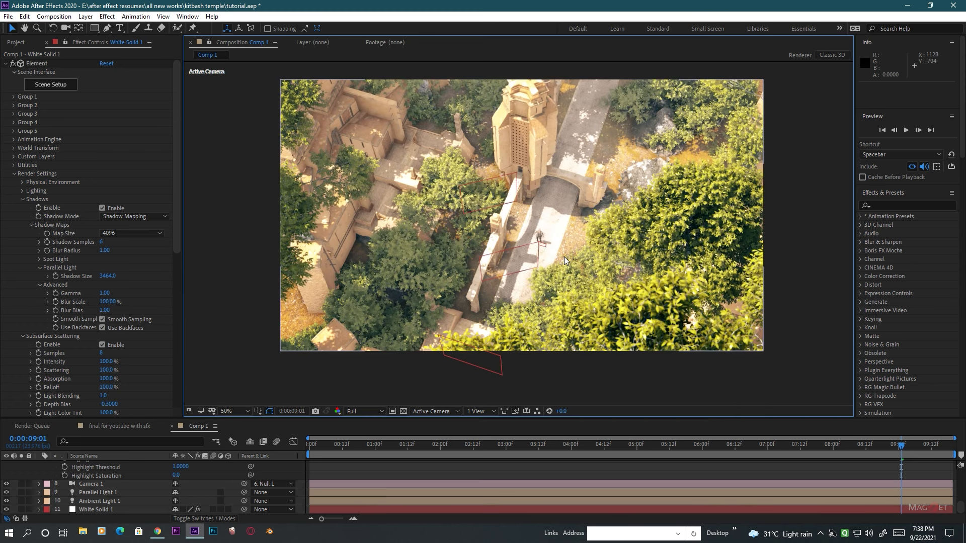
left_click(633, 447)
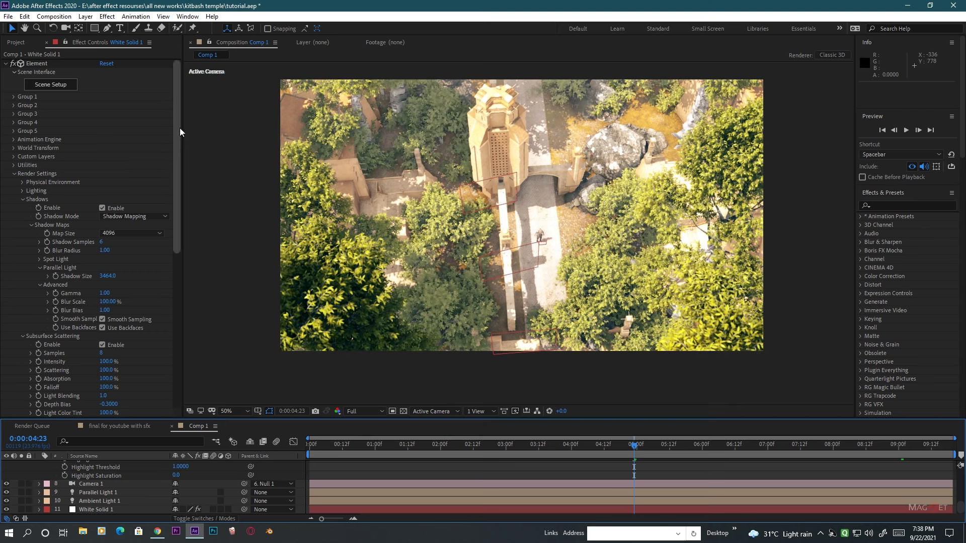
Set the Element effect's Render Mode to Draft.
scroll(160, 338, "down", 10)
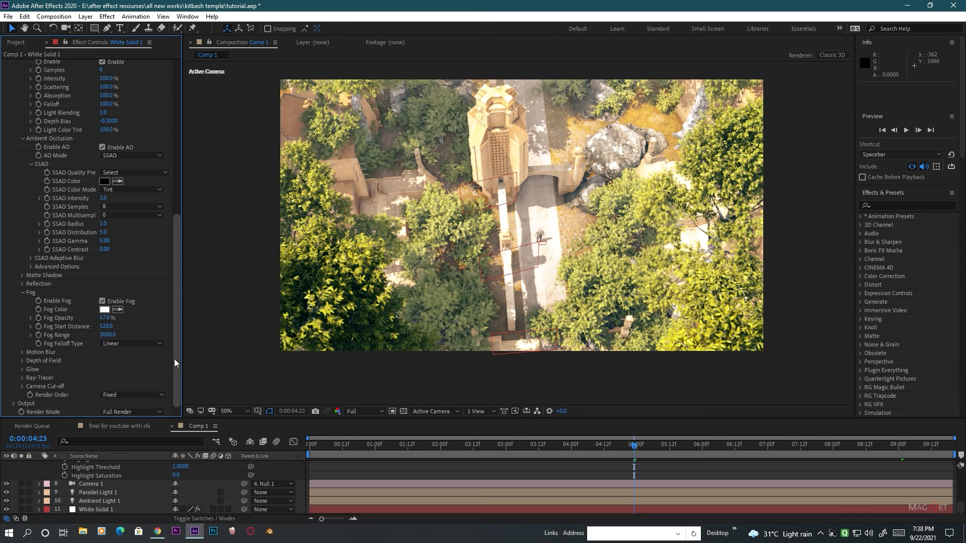
left_click(126, 412)
left_click(136, 446)
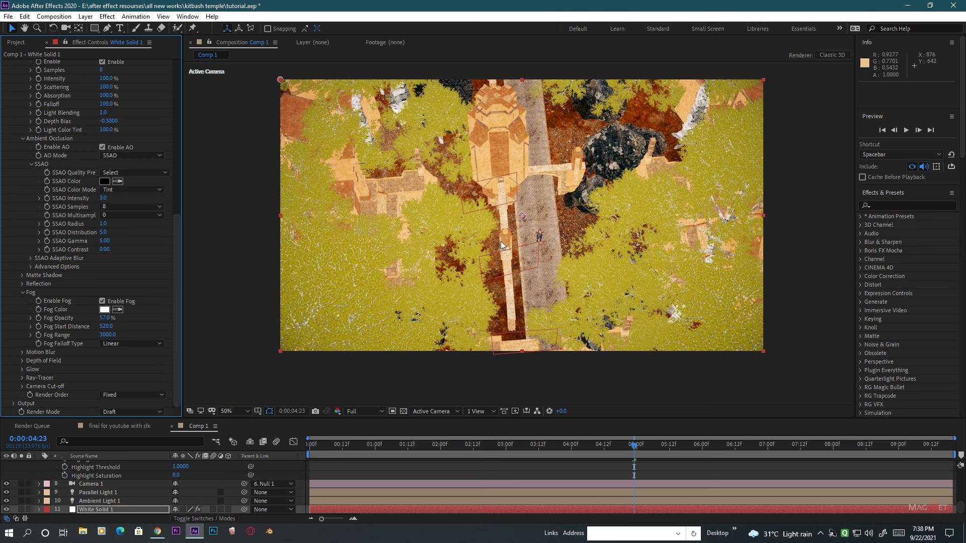
Reopen the Element scene setup and enable Optimize Mesh for the expanded Ceiba tree model below the beach rocks.
scroll(72, 150, "up", 10)
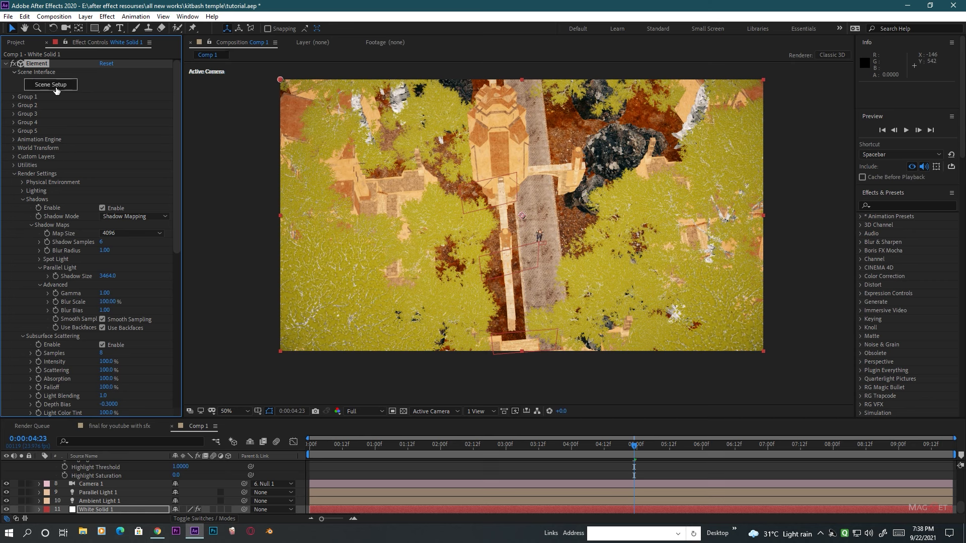
left_click(50, 85)
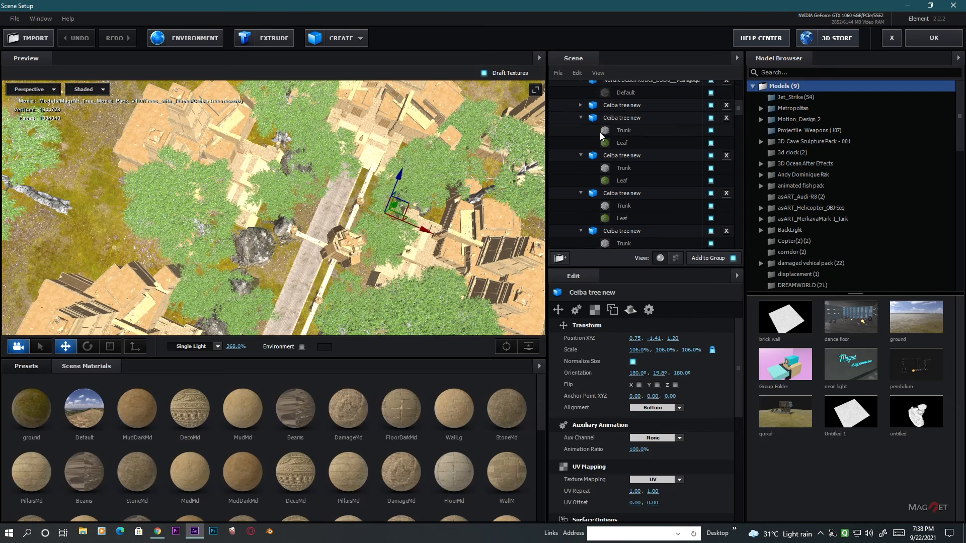
left_click(617, 130)
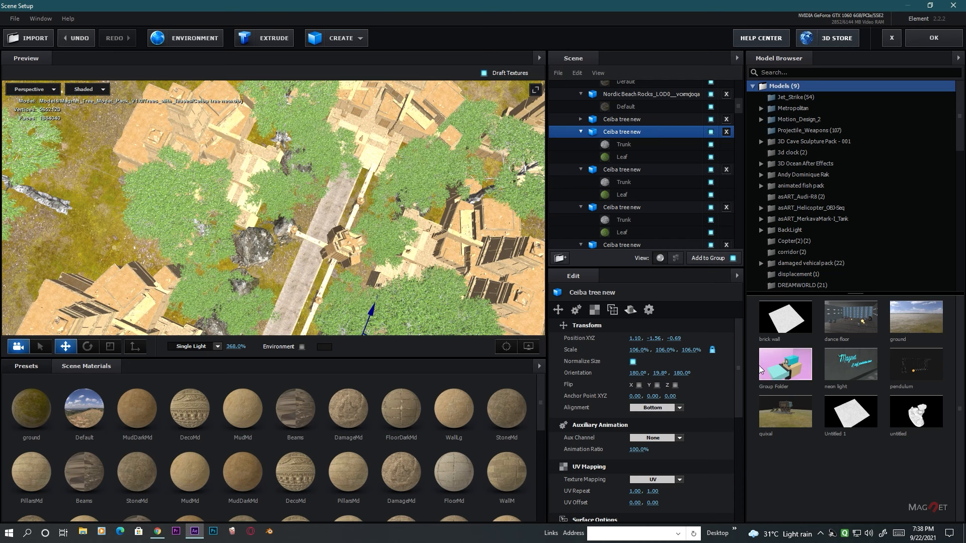
left_click_drag(738, 331, 739, 407)
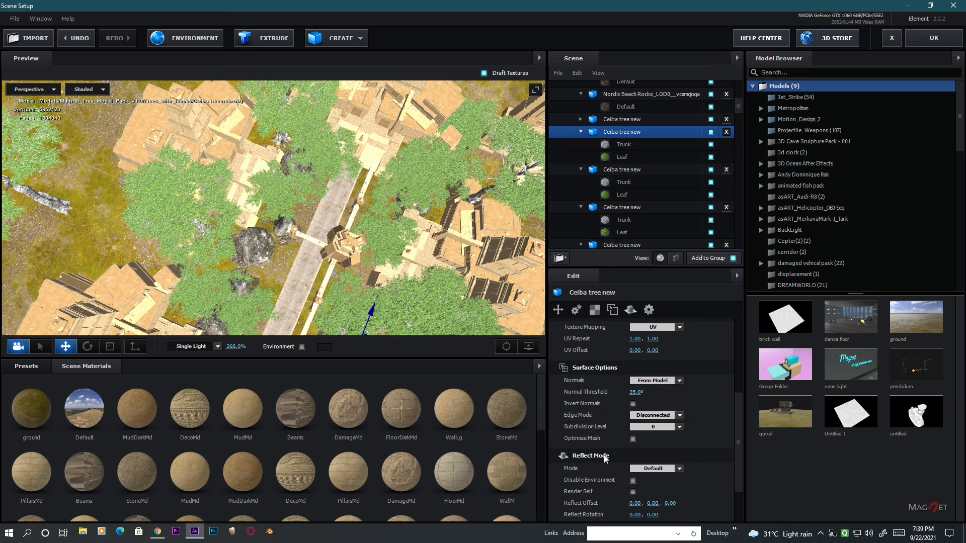
left_click(633, 439)
Review the optimized trees and surrounding temple layout from several angles, and apply the scene changes.
left_click_drag(297, 270, 228, 289)
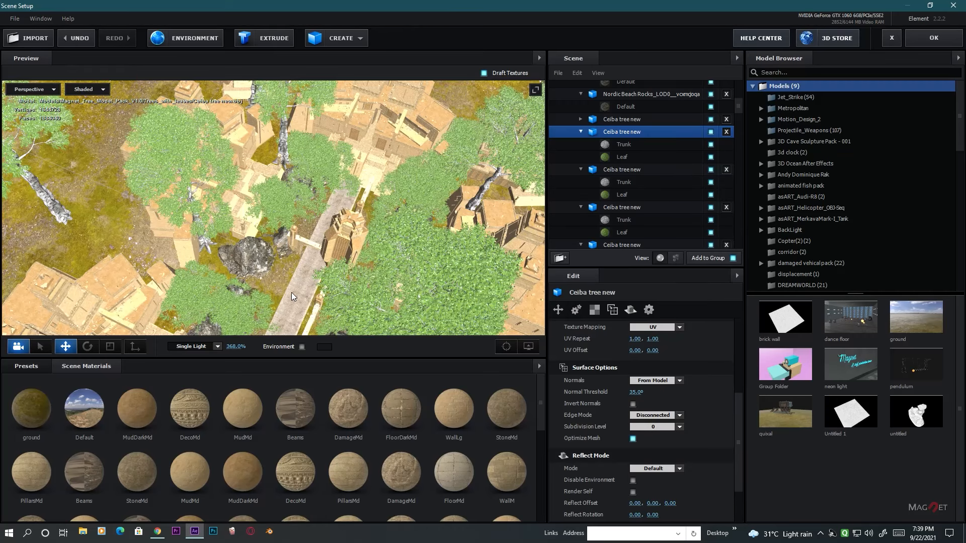
left_click_drag(292, 292, 361, 188)
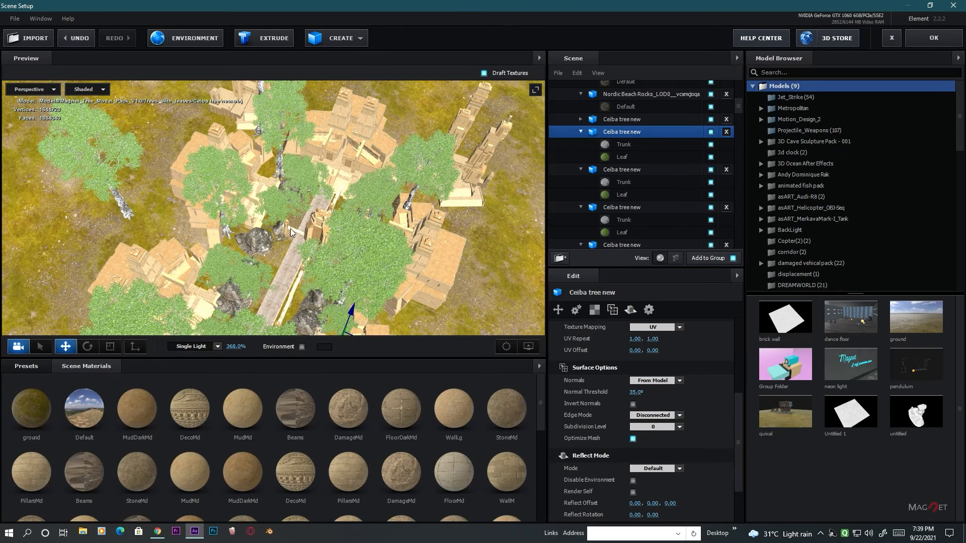
left_click_drag(290, 228, 301, 178)
left_click_drag(357, 153, 341, 228)
left_click(925, 44)
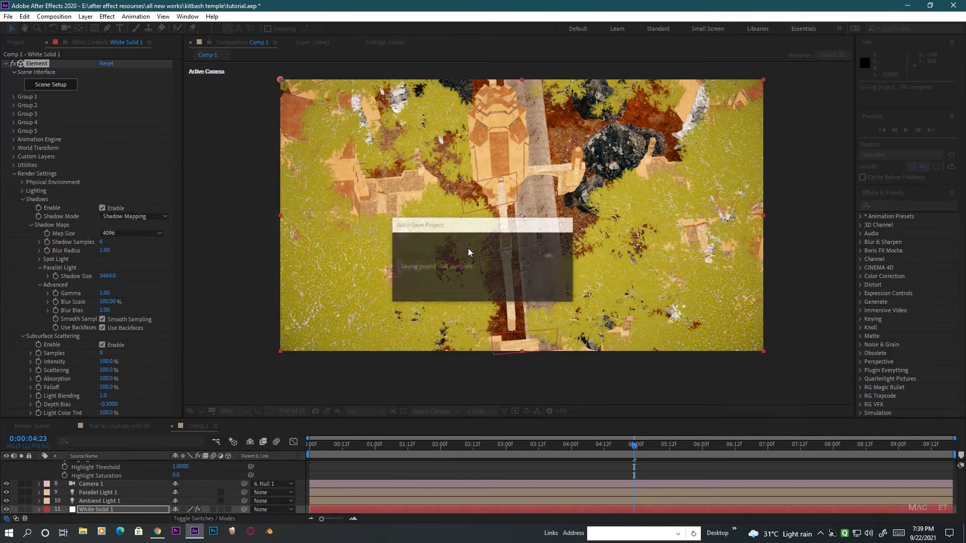
Set the Element effect's Render Mode to Full Render.
scroll(106, 353, "down", 10)
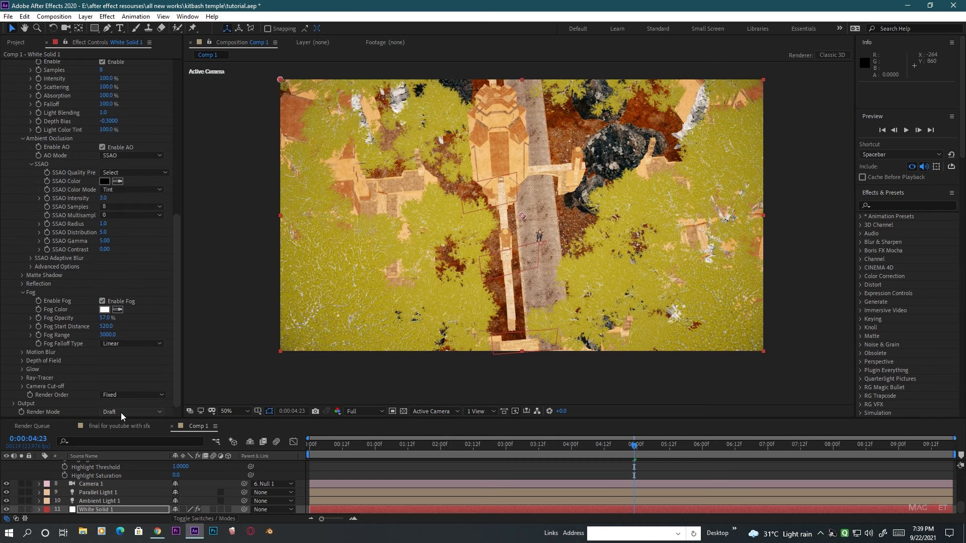
left_click(122, 411)
left_click(119, 424)
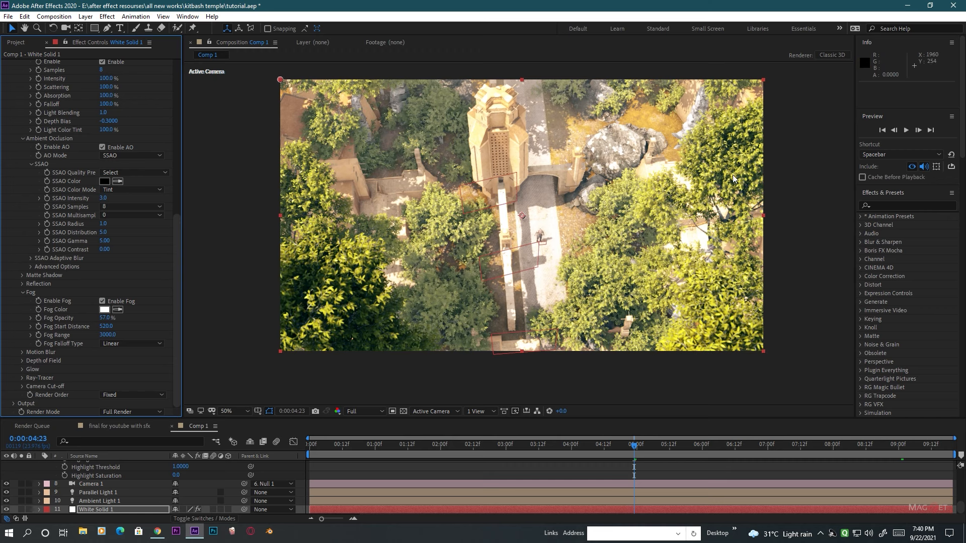
Inspect the fully rendered frame and check the shot at 0:00:03:00.
scroll(555, 297, "up", 1)
scroll(551, 302, "down", 1)
left_click(506, 446)
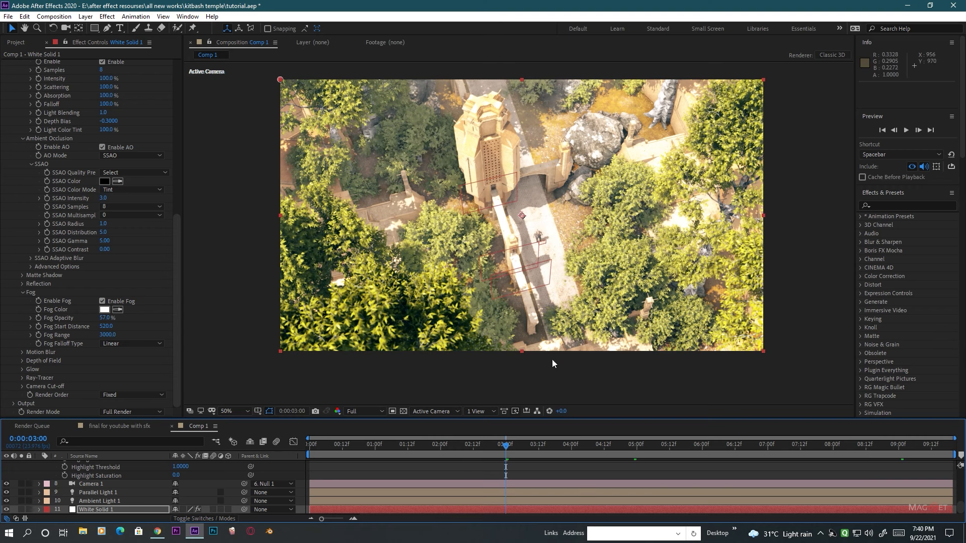
scroll(508, 276, "up", 1)
scroll(508, 275, "down", 1)
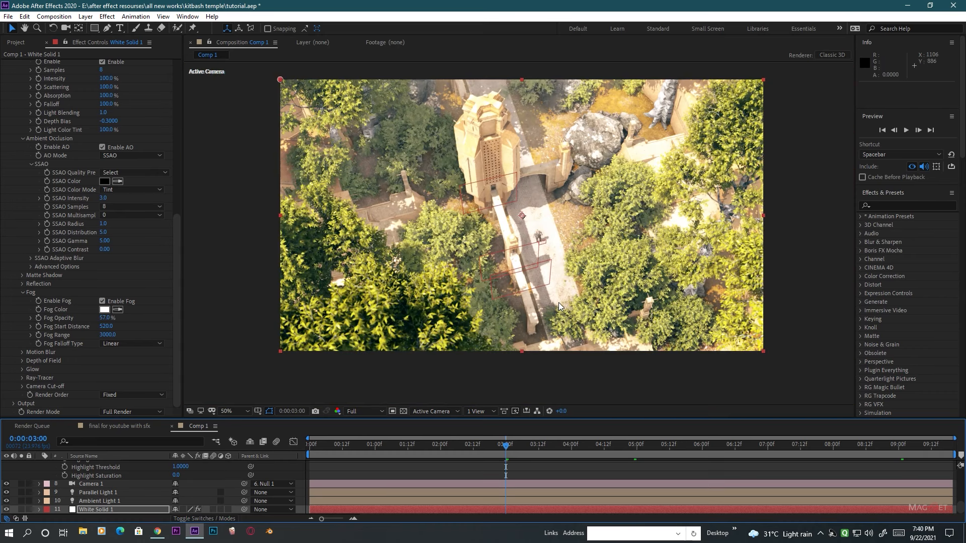